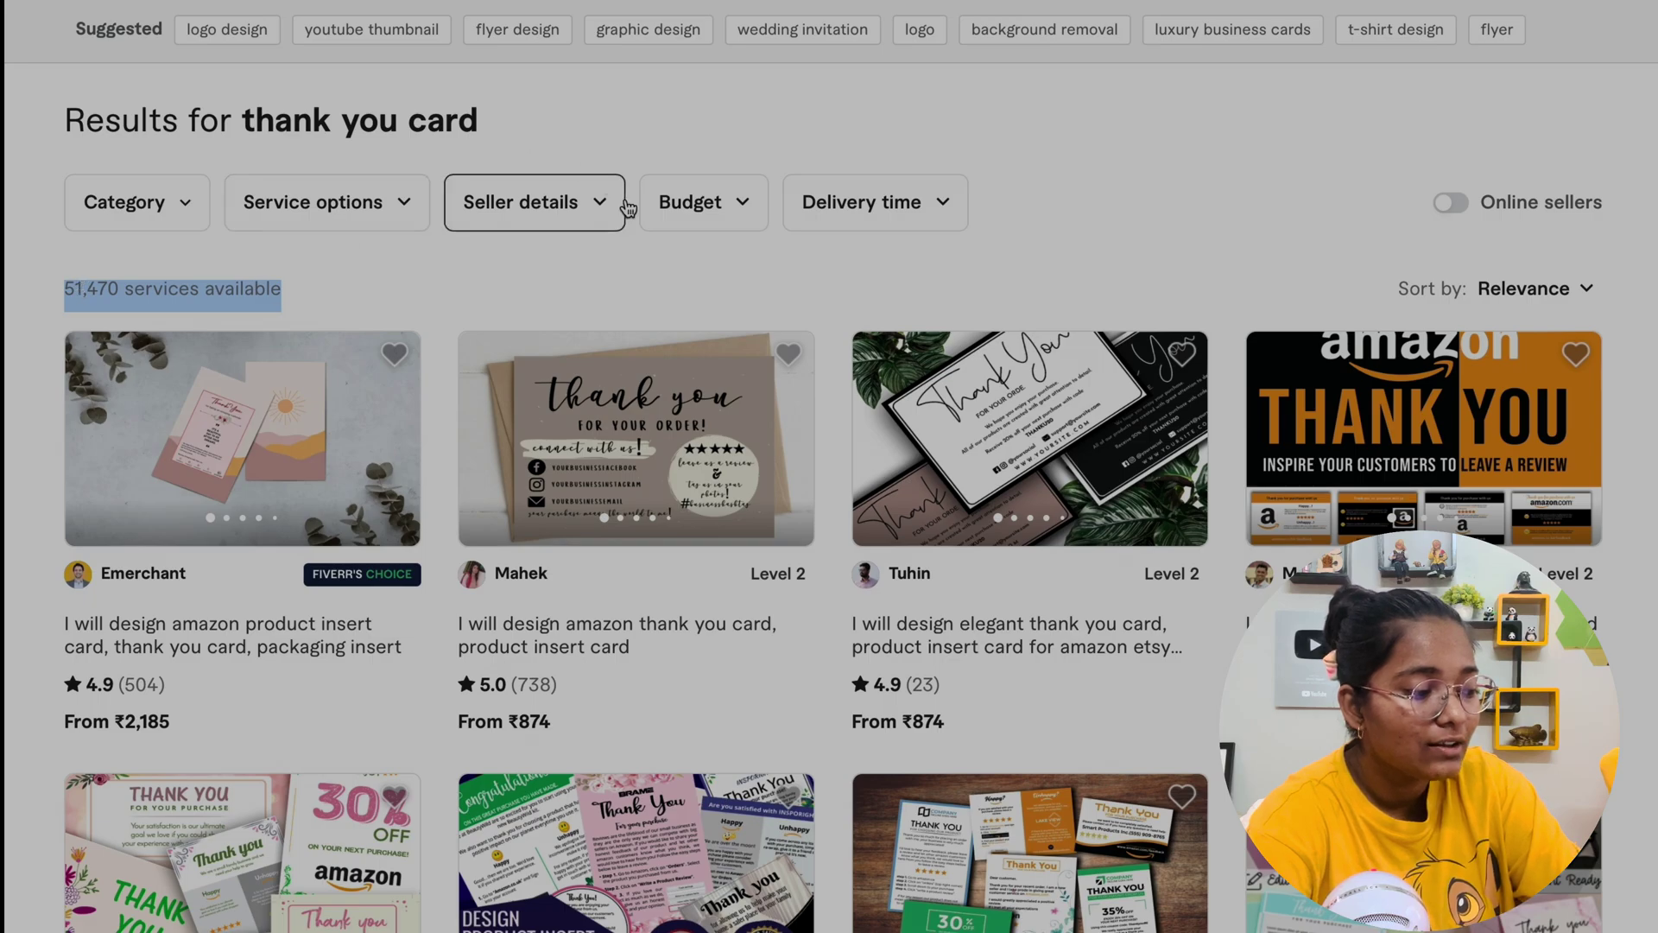
- Examine the thank you card service listings on Fiverr, comparing their designs, ratings and prices
left_click(507, 292)
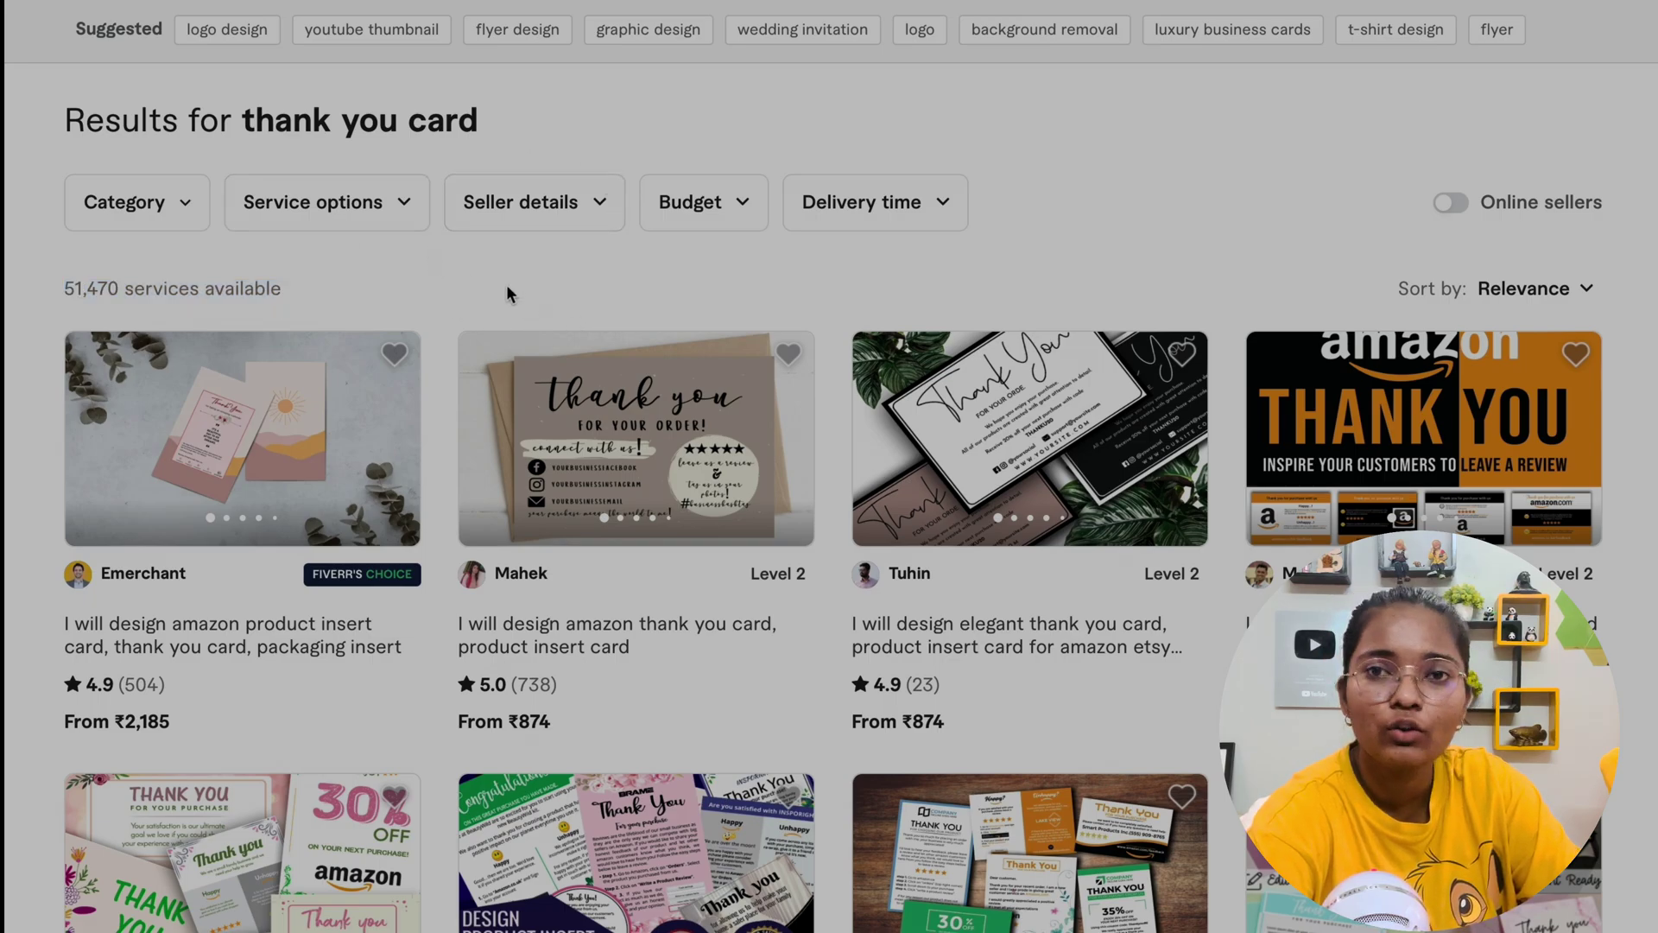
scroll(688, 667, "down", 15)
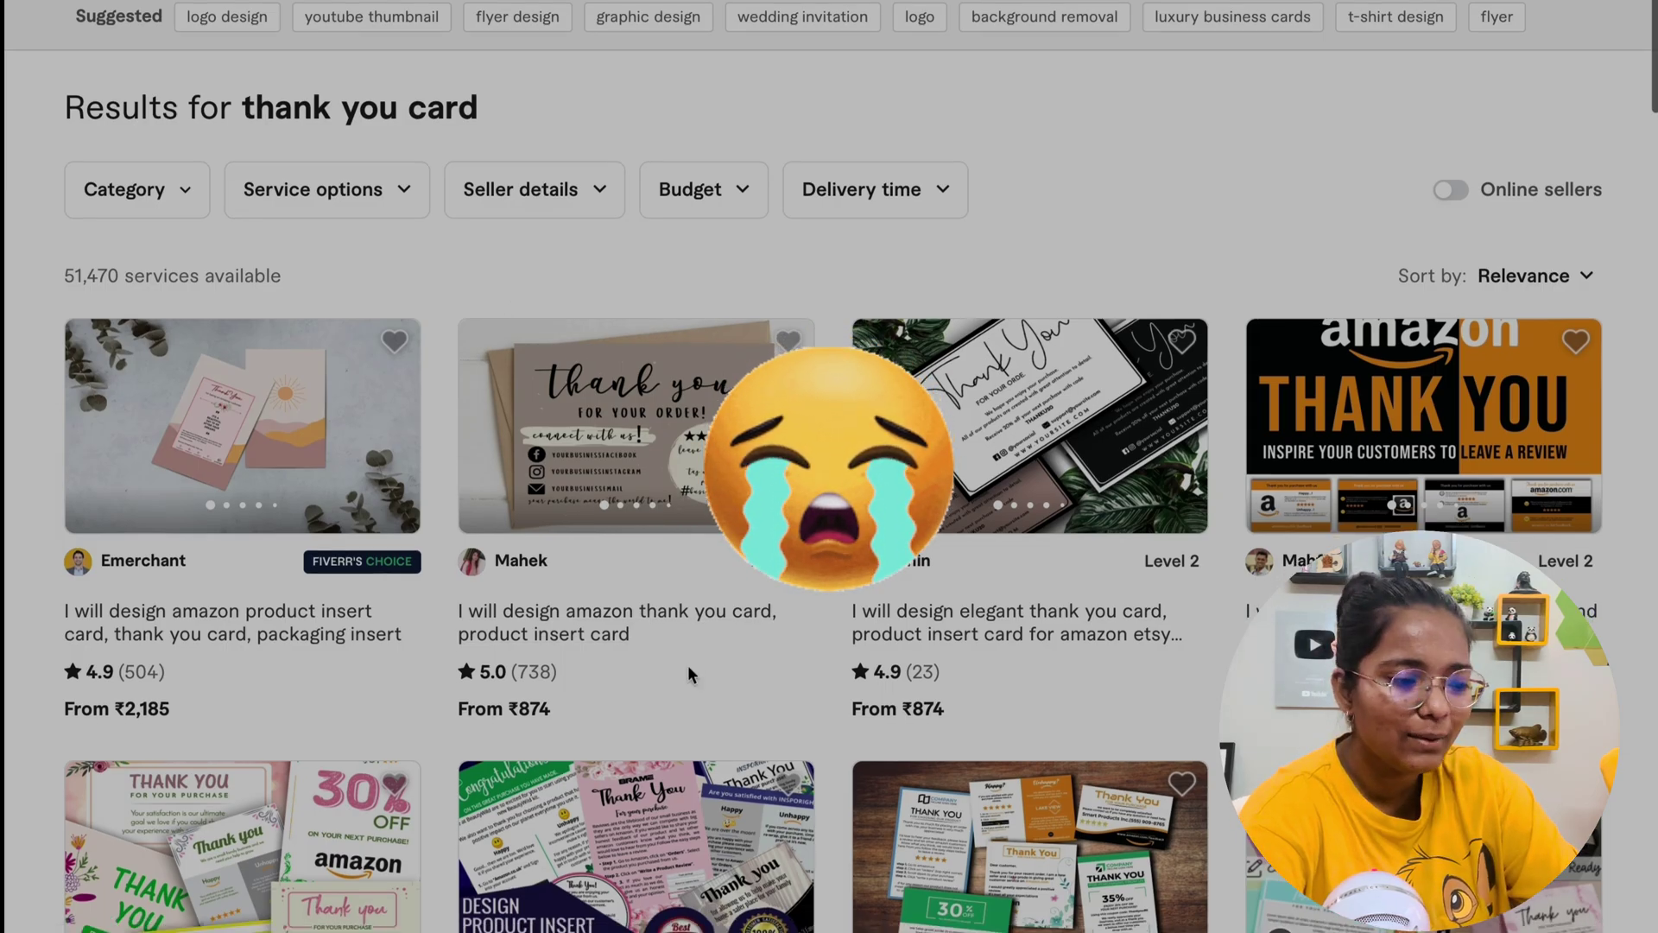
scroll(688, 674, "down", 20)
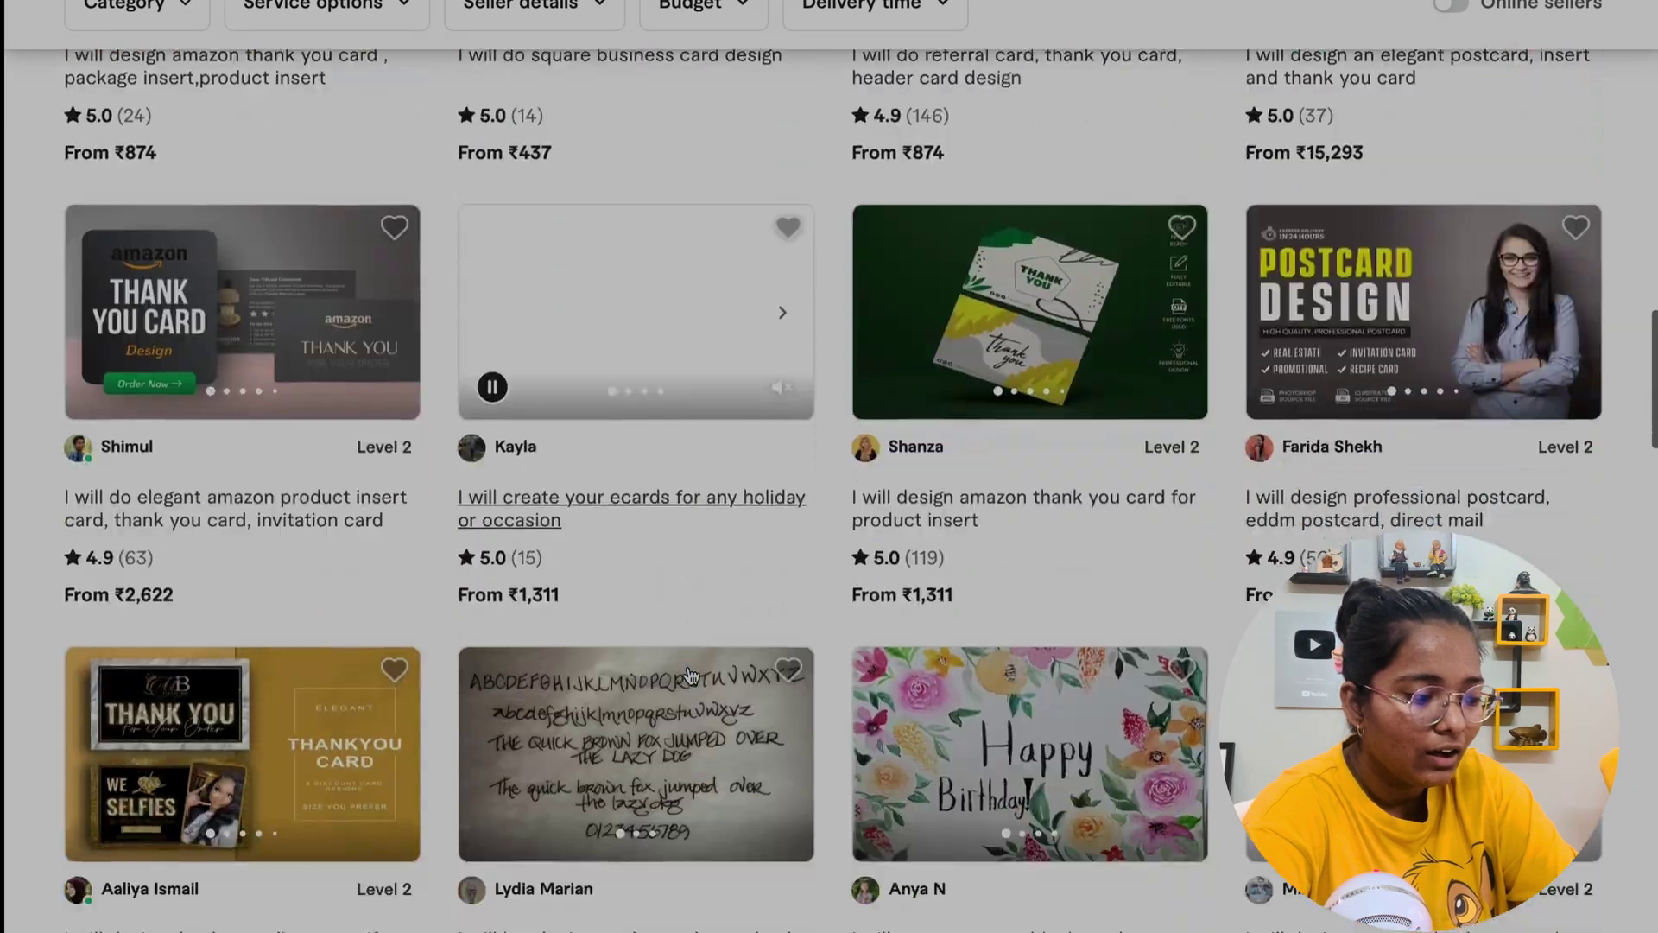
scroll(1105, 484, "up", 2)
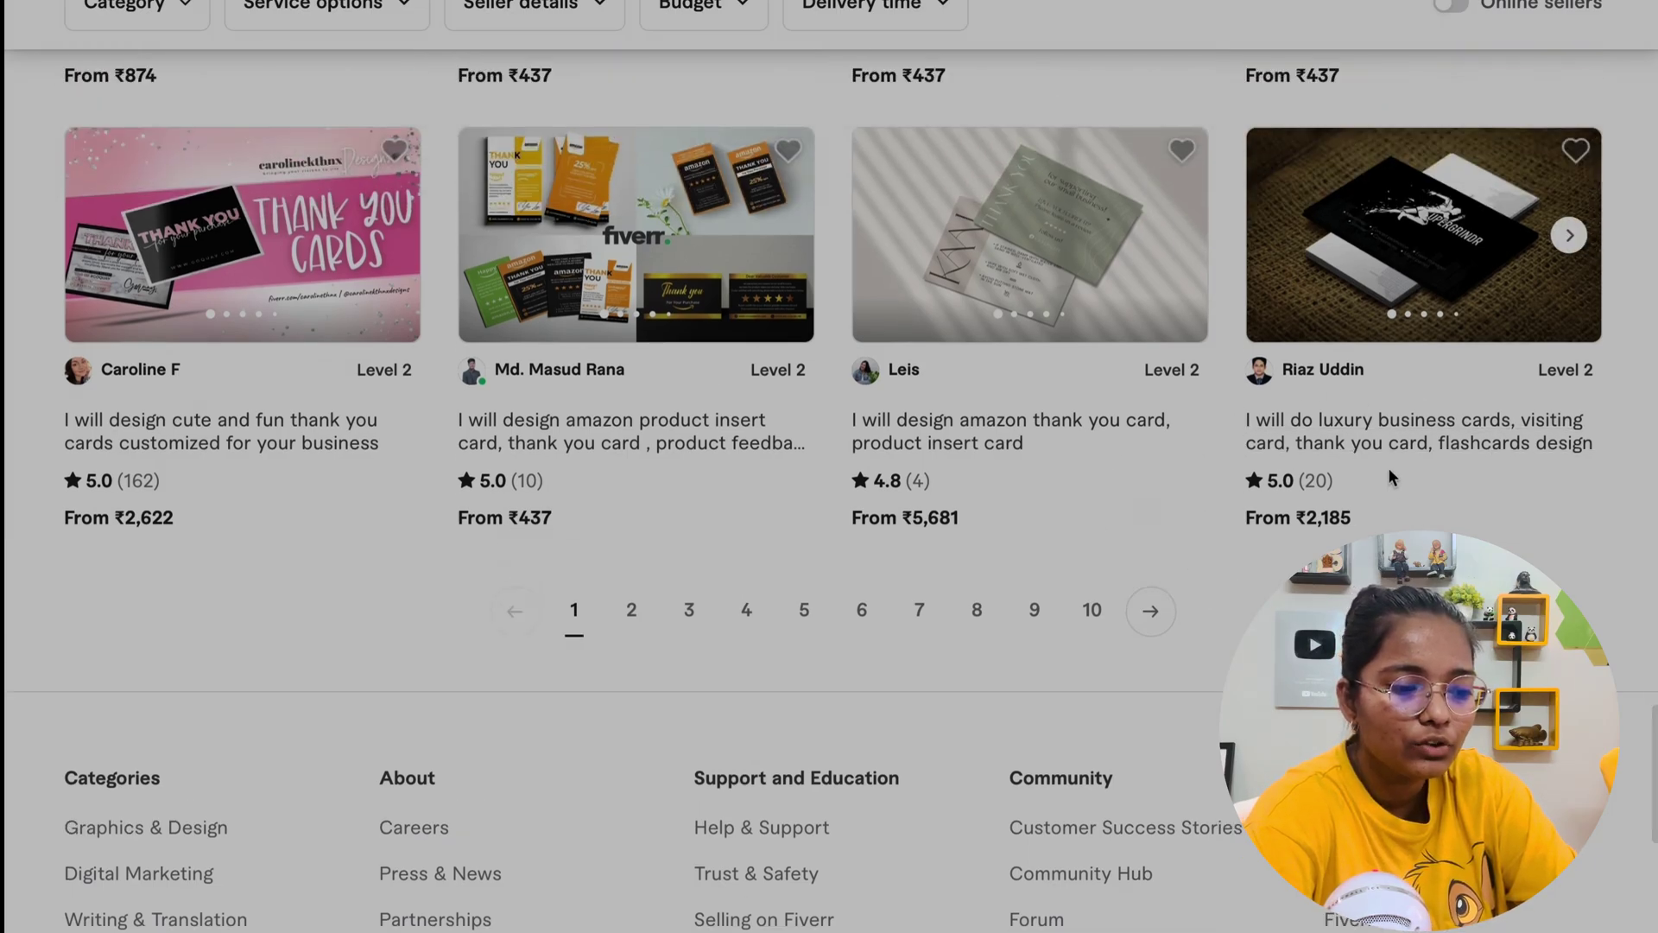
scroll(974, 454, "up", 5)
scroll(976, 449, "up", 15)
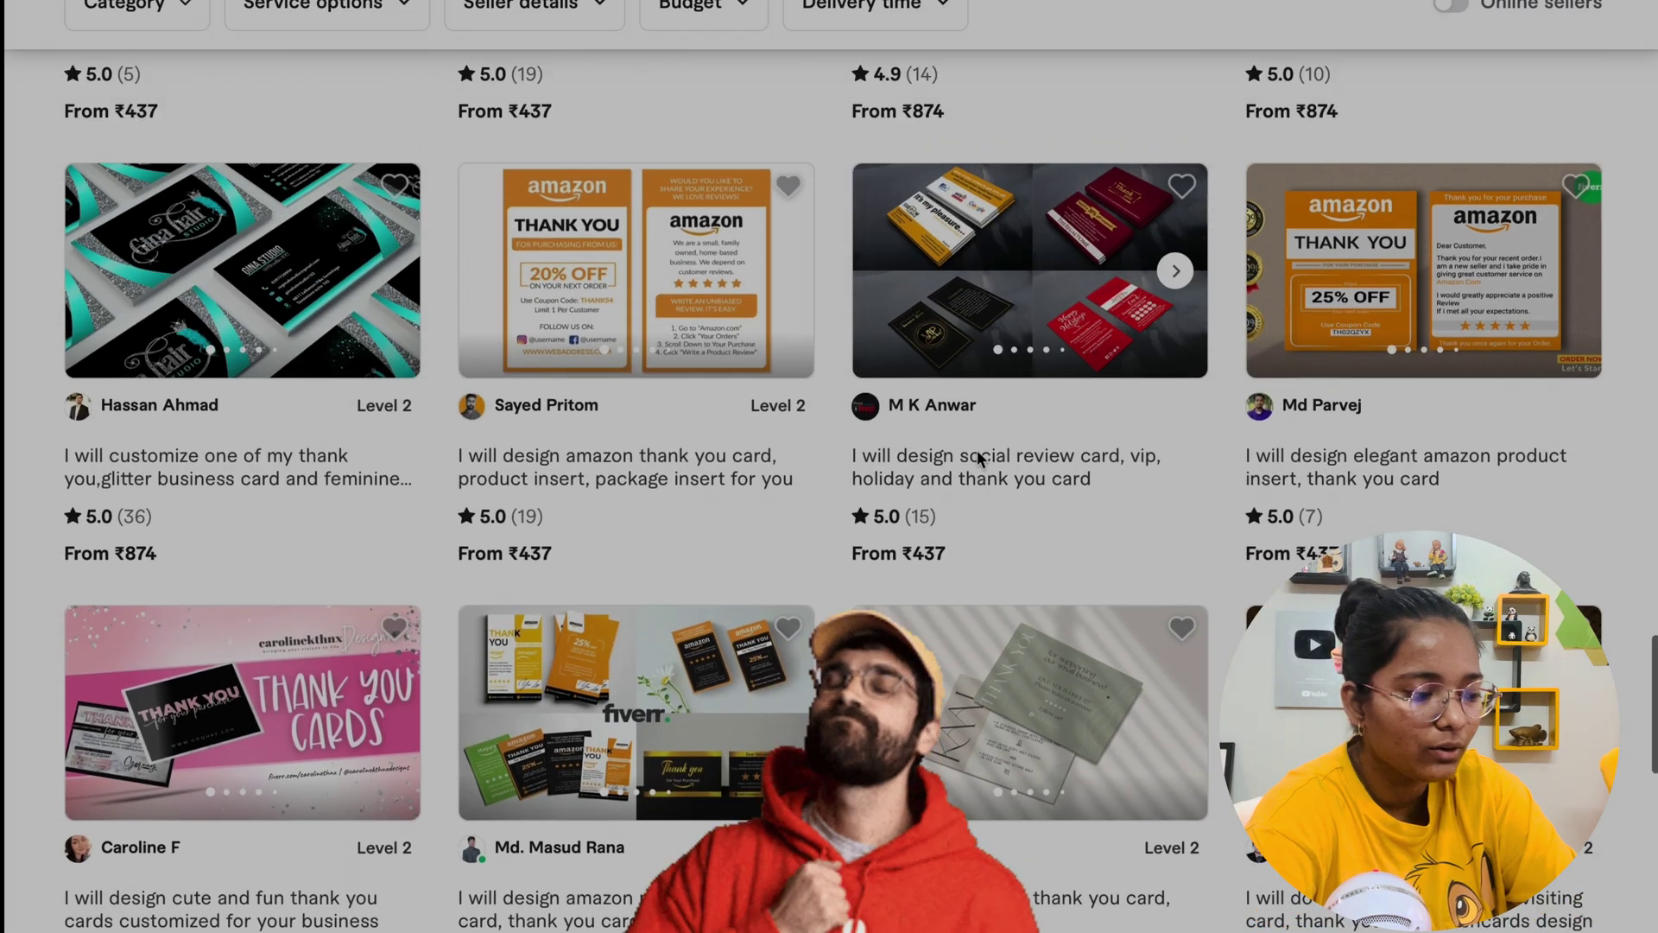
scroll(977, 449, "down", 4)
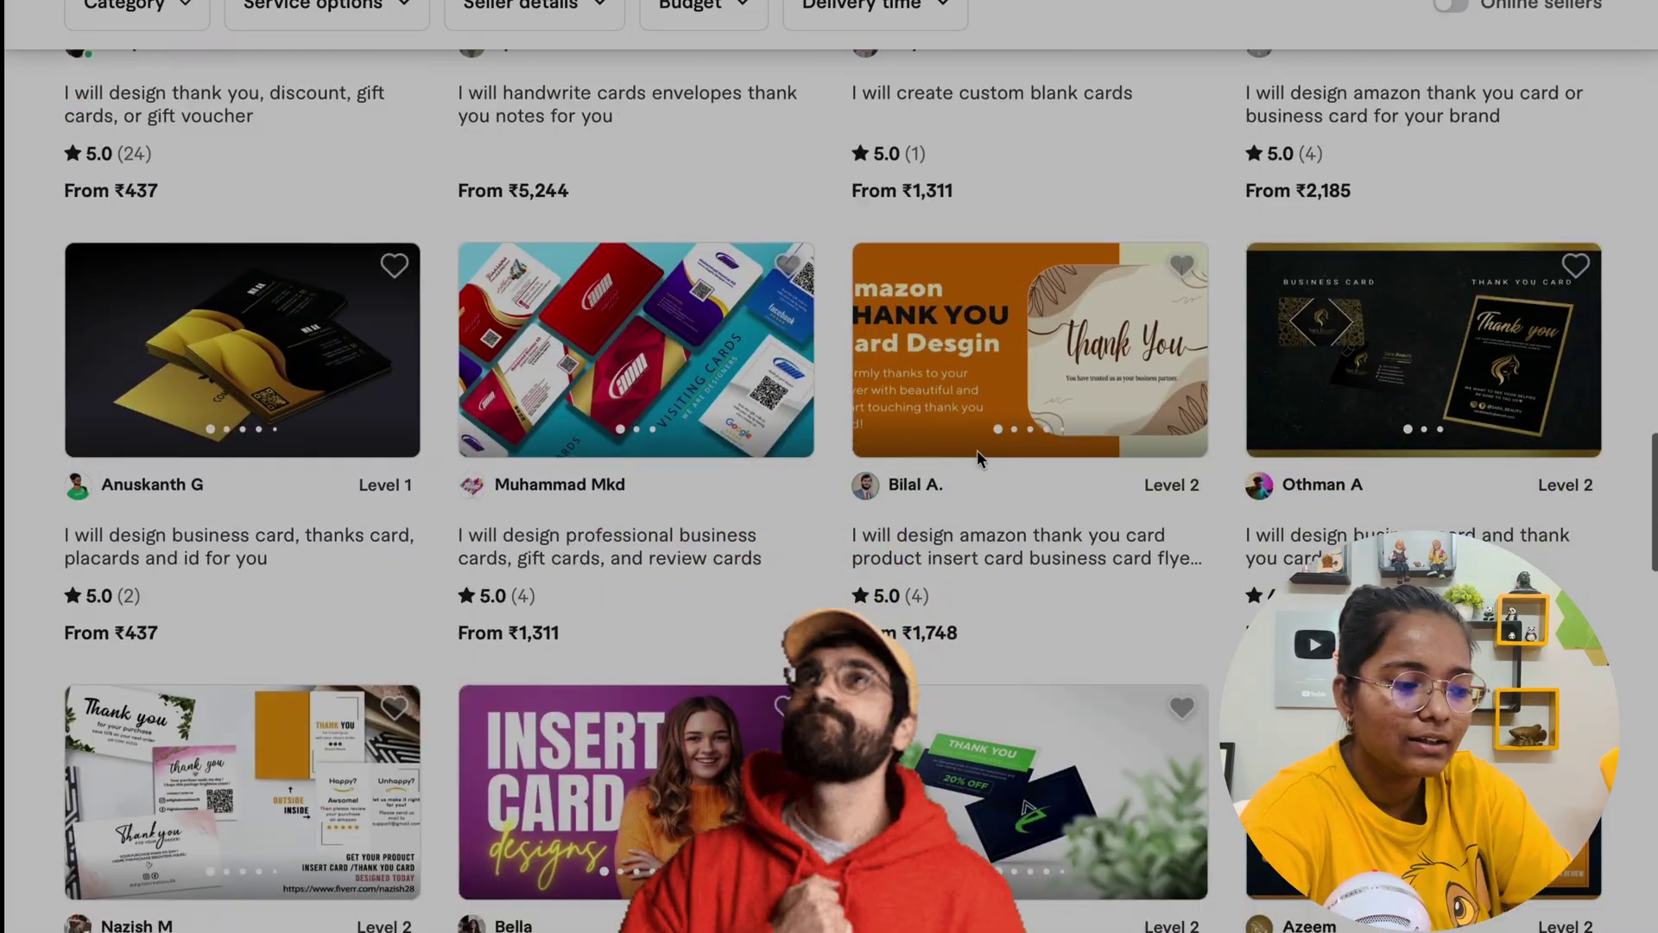
scroll(977, 449, "up", 18)
scroll(980, 461, "up", 10)
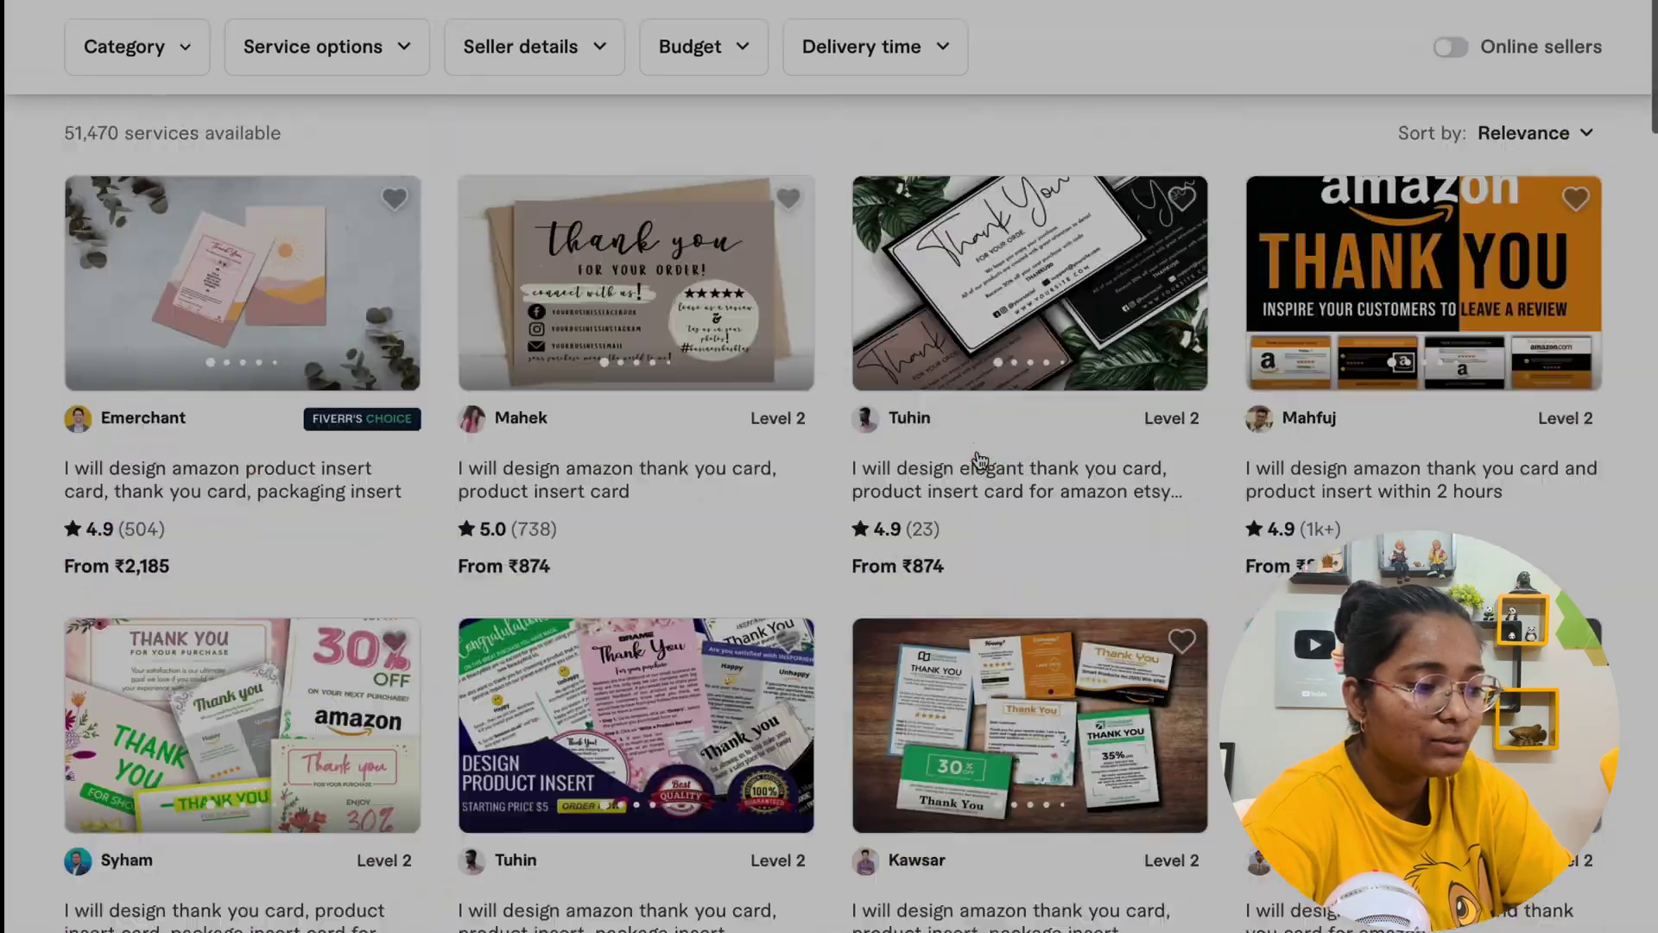
scroll(980, 460, "down", 6)
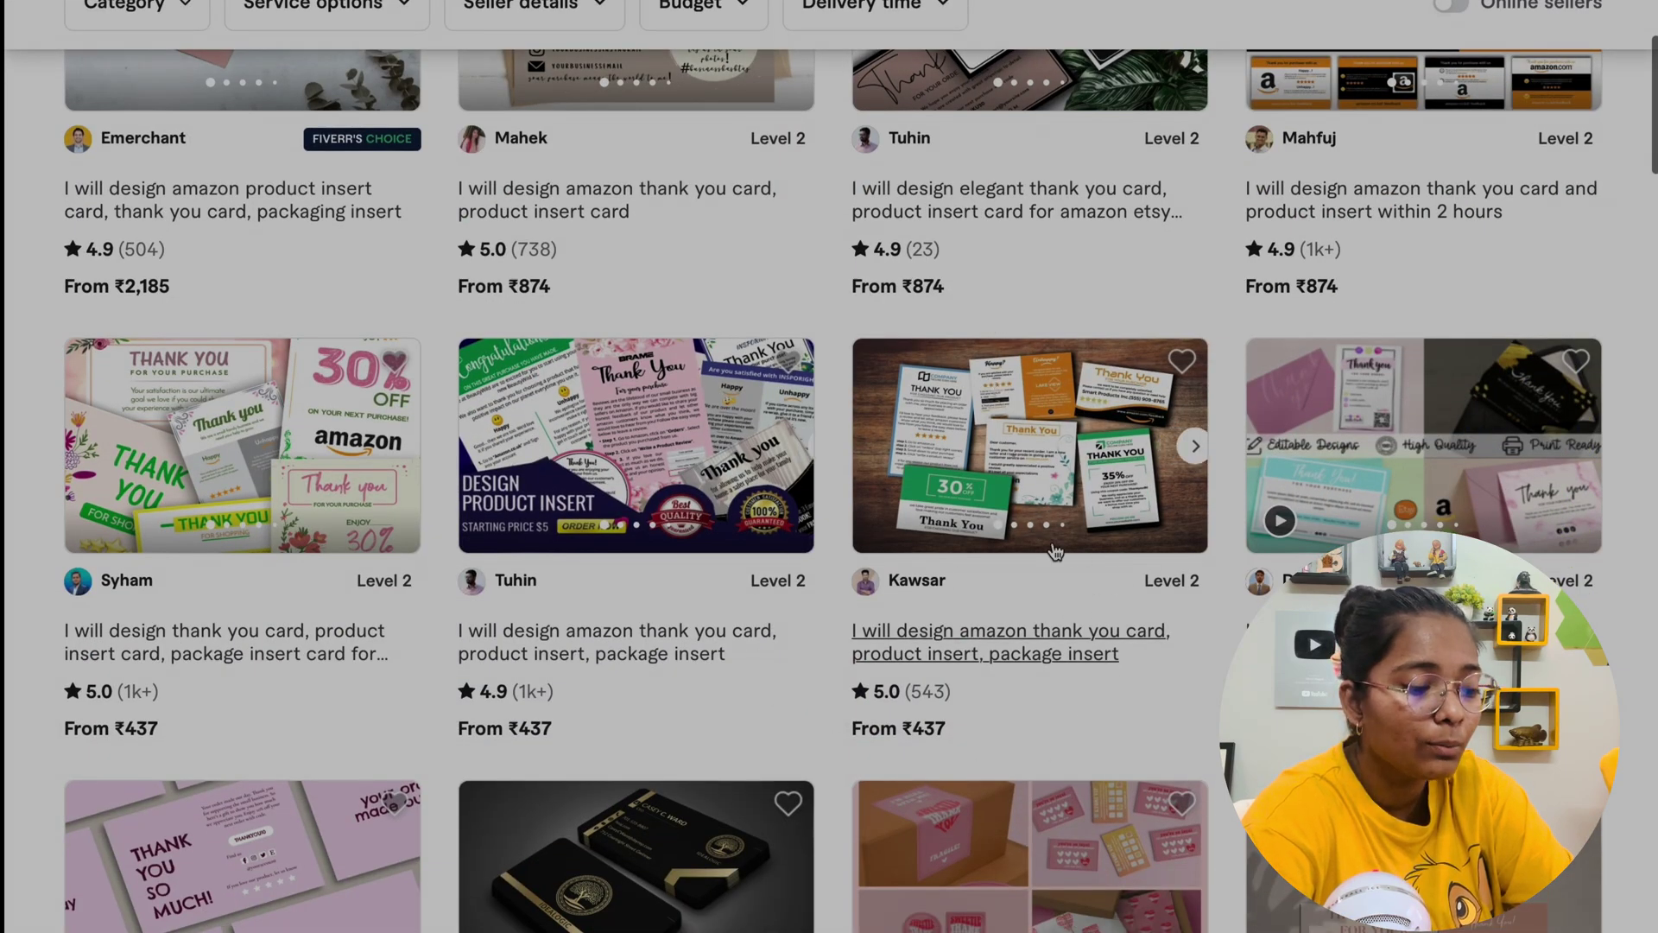
scroll(1056, 551, "down", 11)
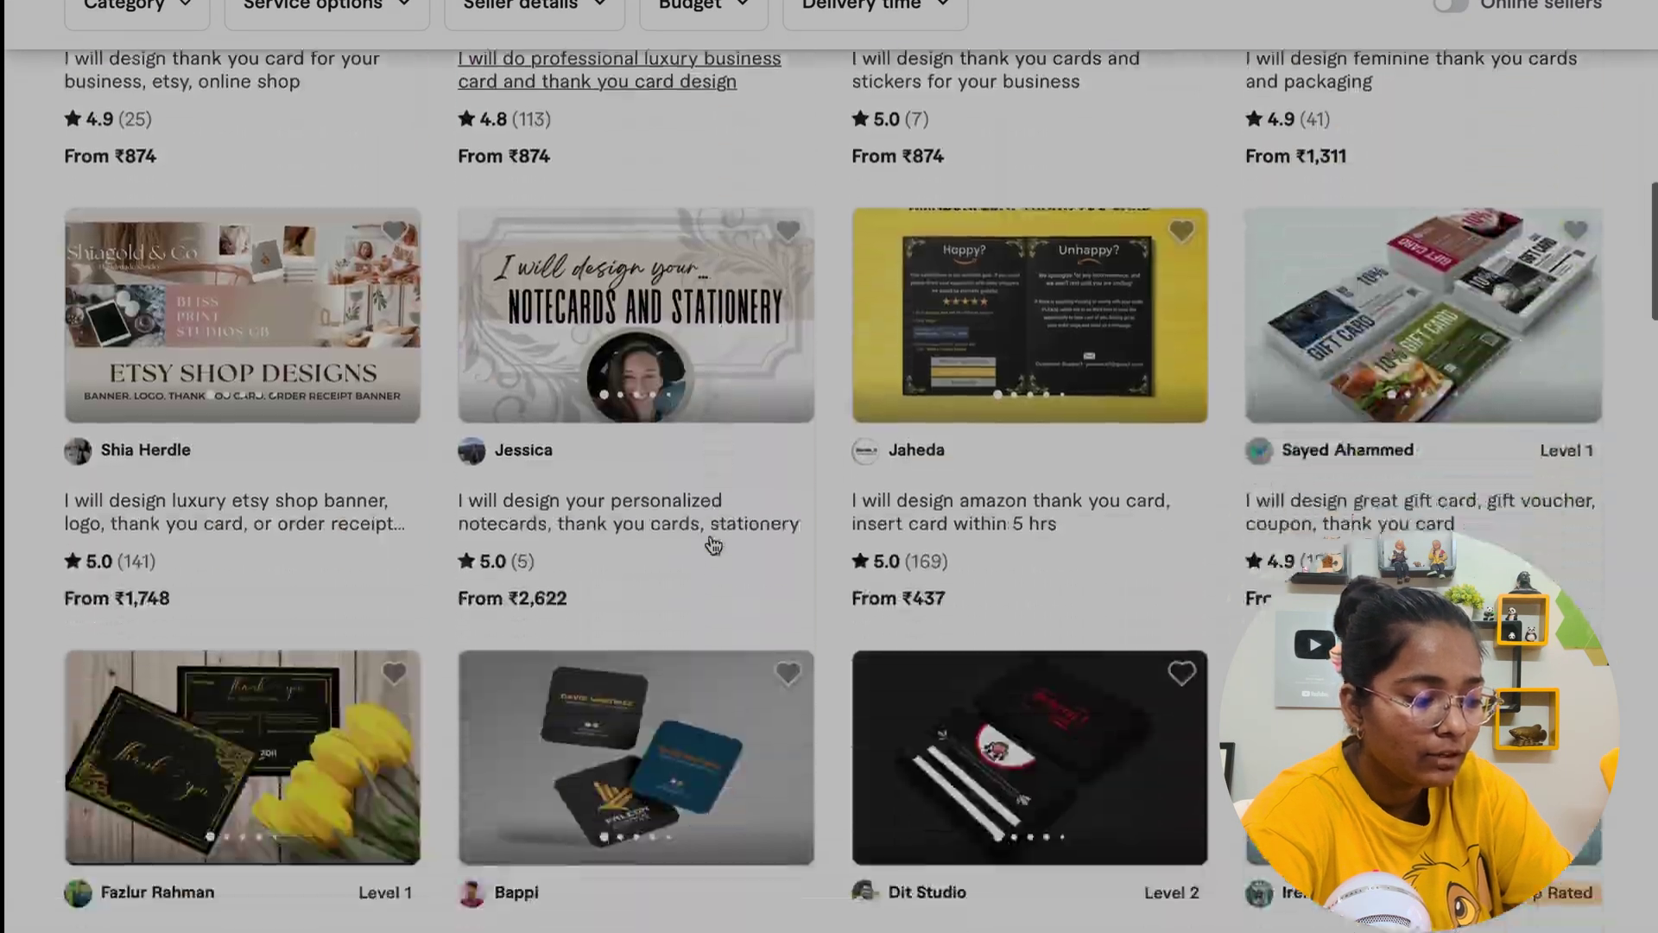
scroll(714, 544, "down", 3)
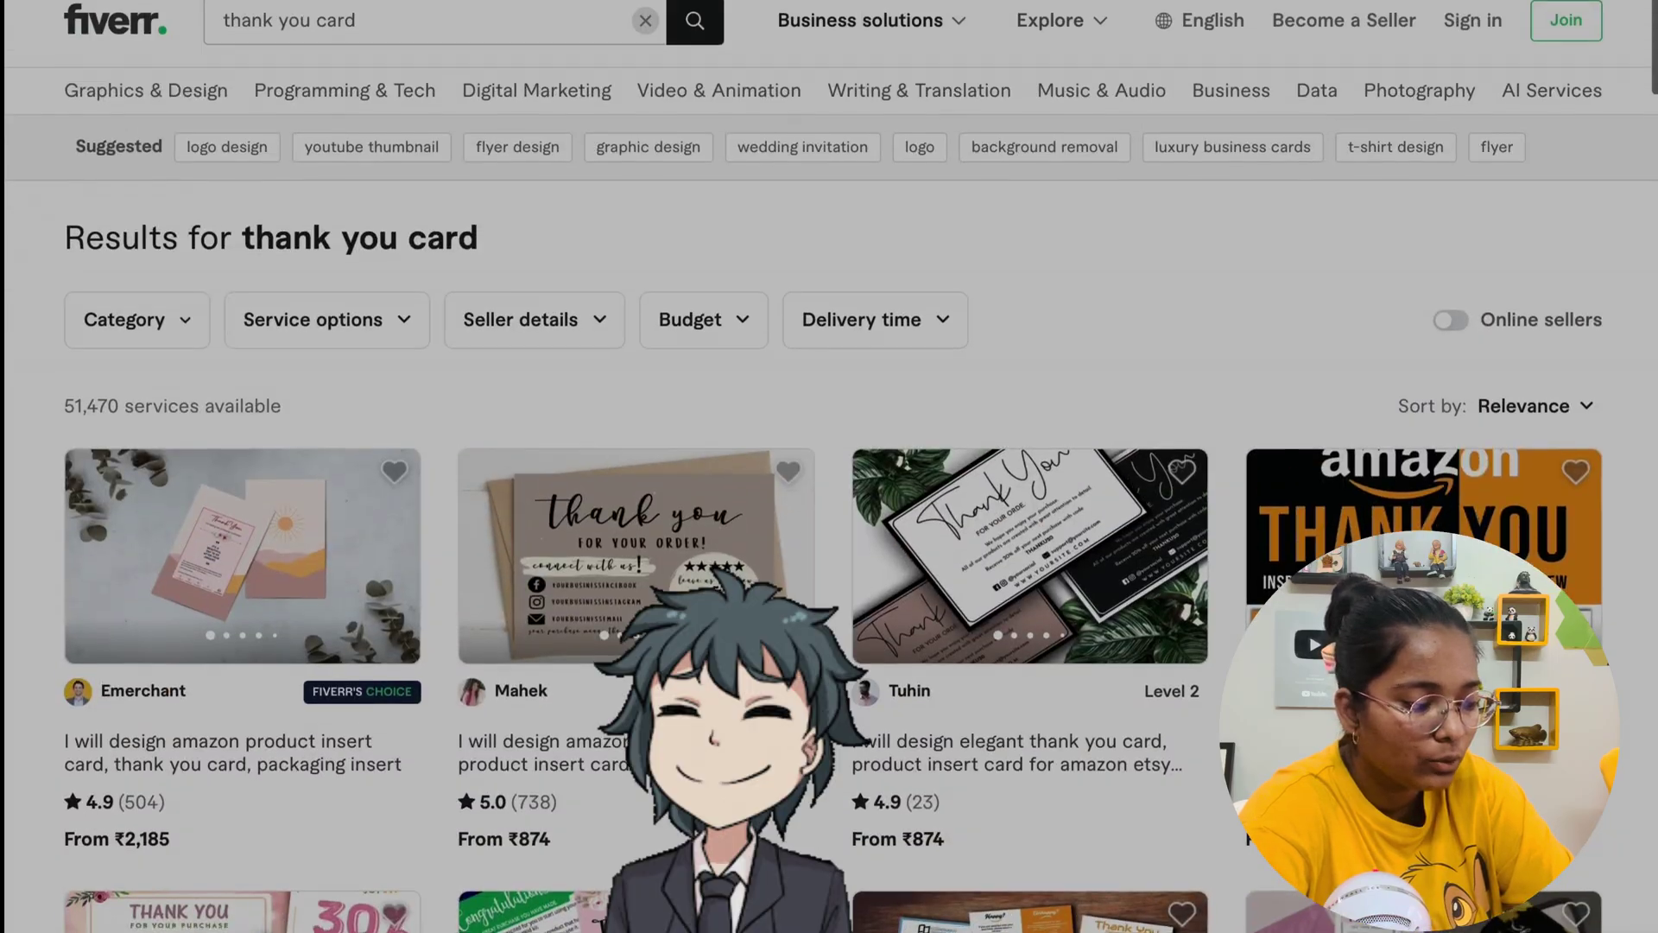
scroll(540, 593, "down", 17)
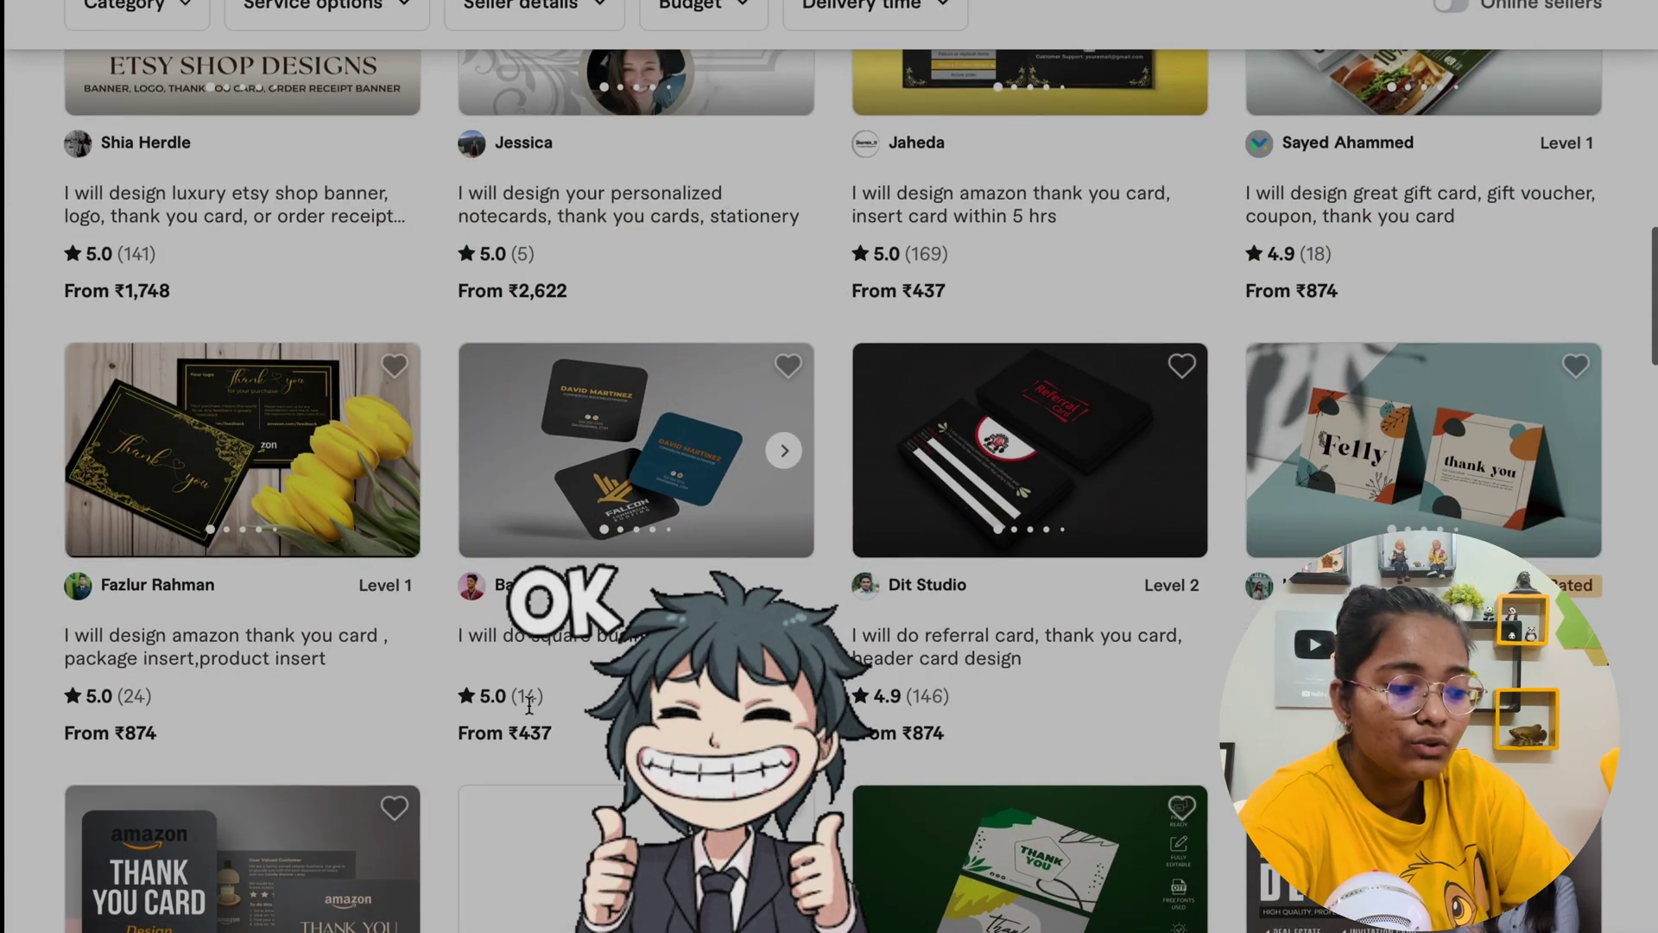
scroll(529, 705, "up", 15)
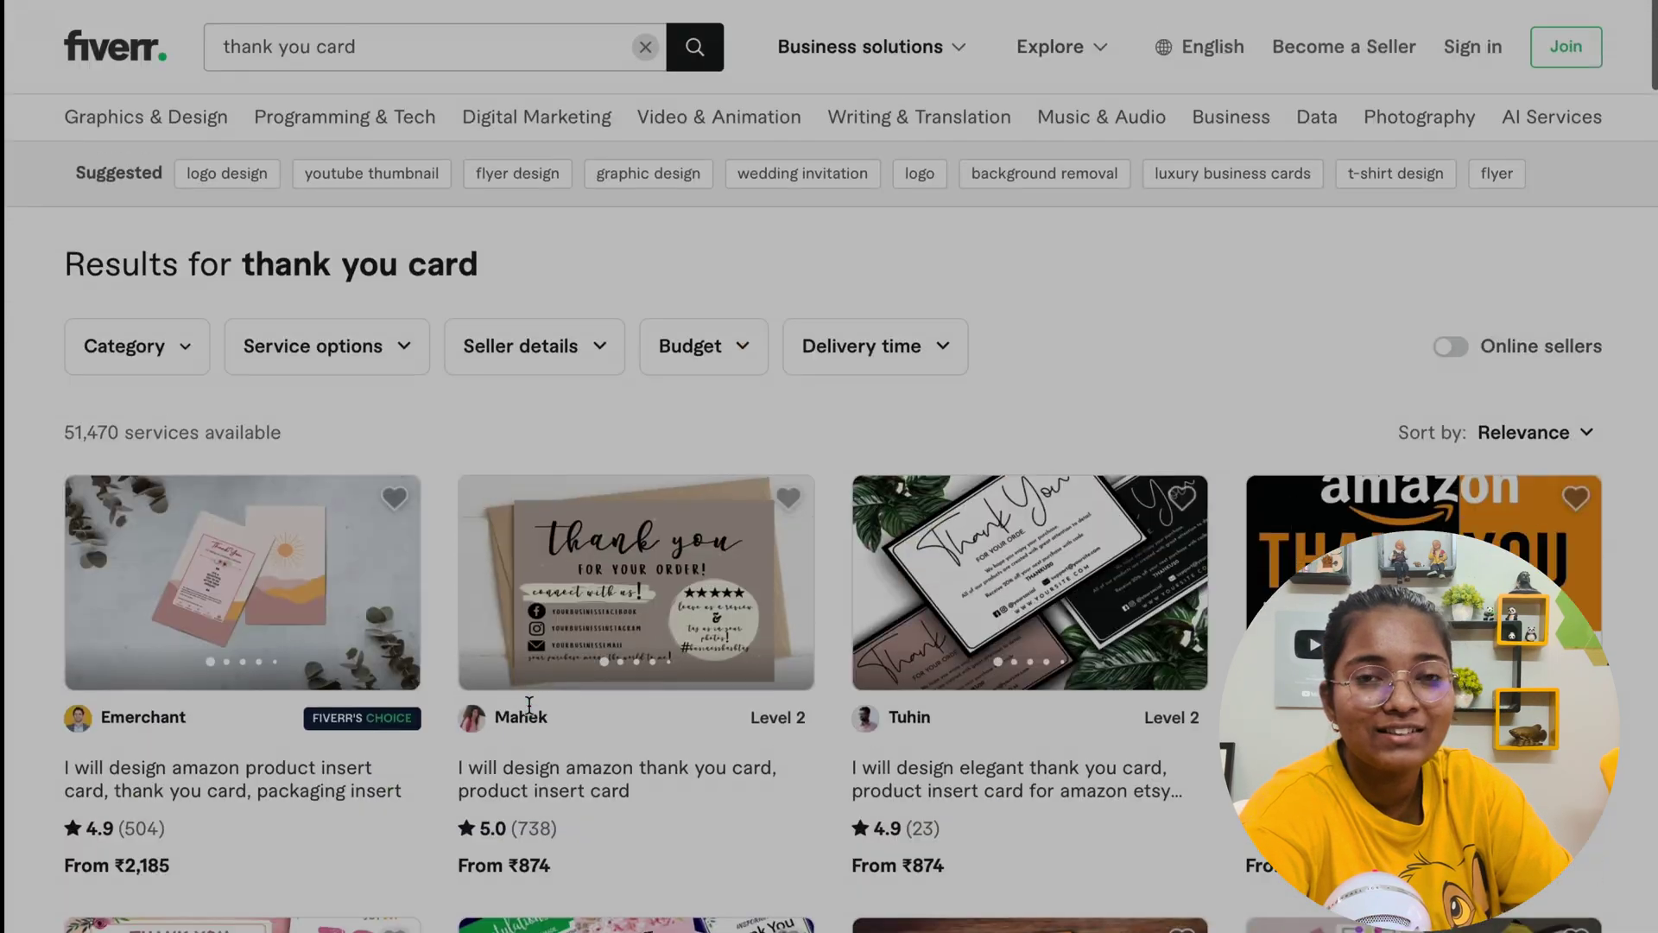
- Narrow the Fiverr search to "amazon thank you card"
scroll(530, 706, "down", 1)
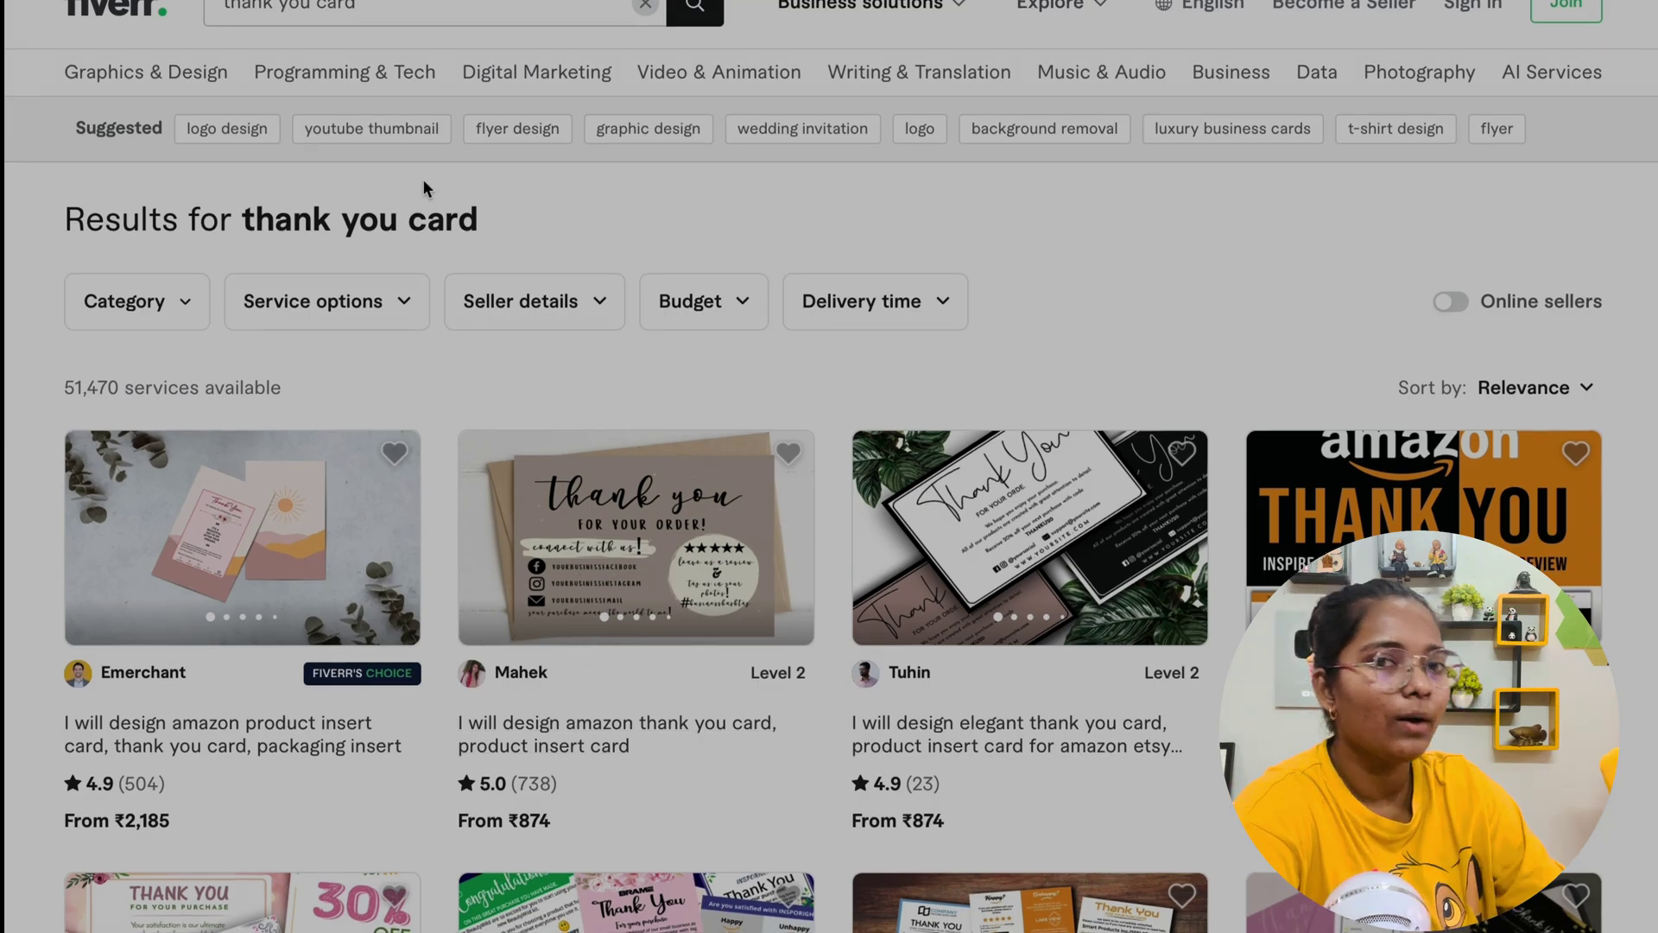
left_click(232, 4)
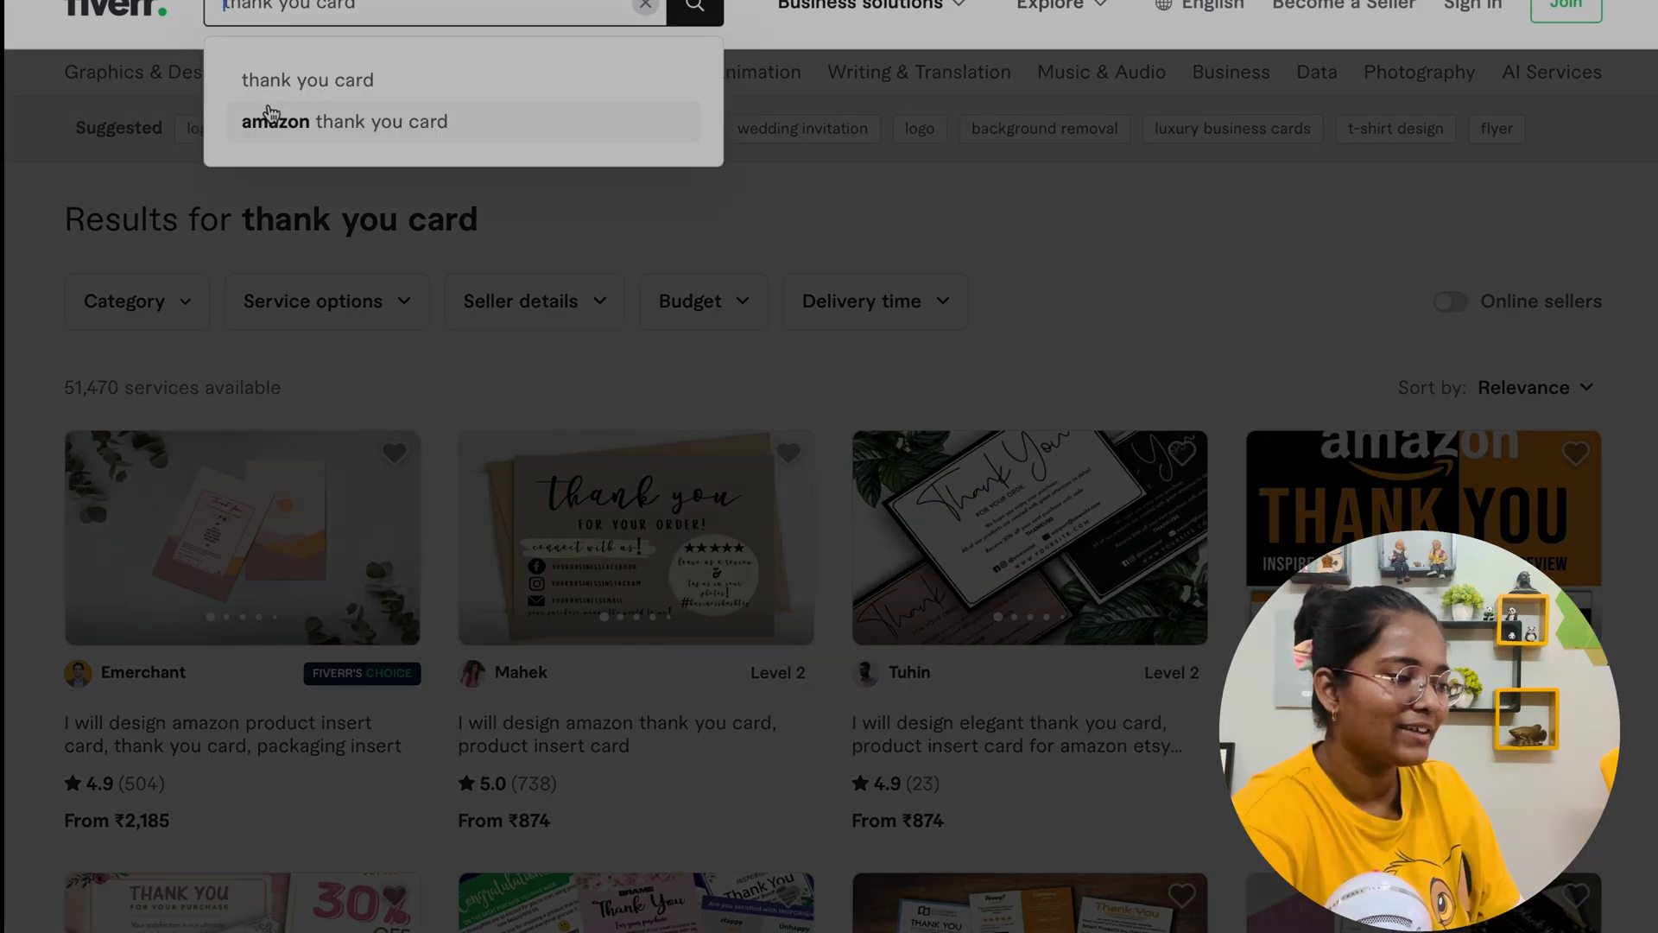
type("amazon")
key("Return")
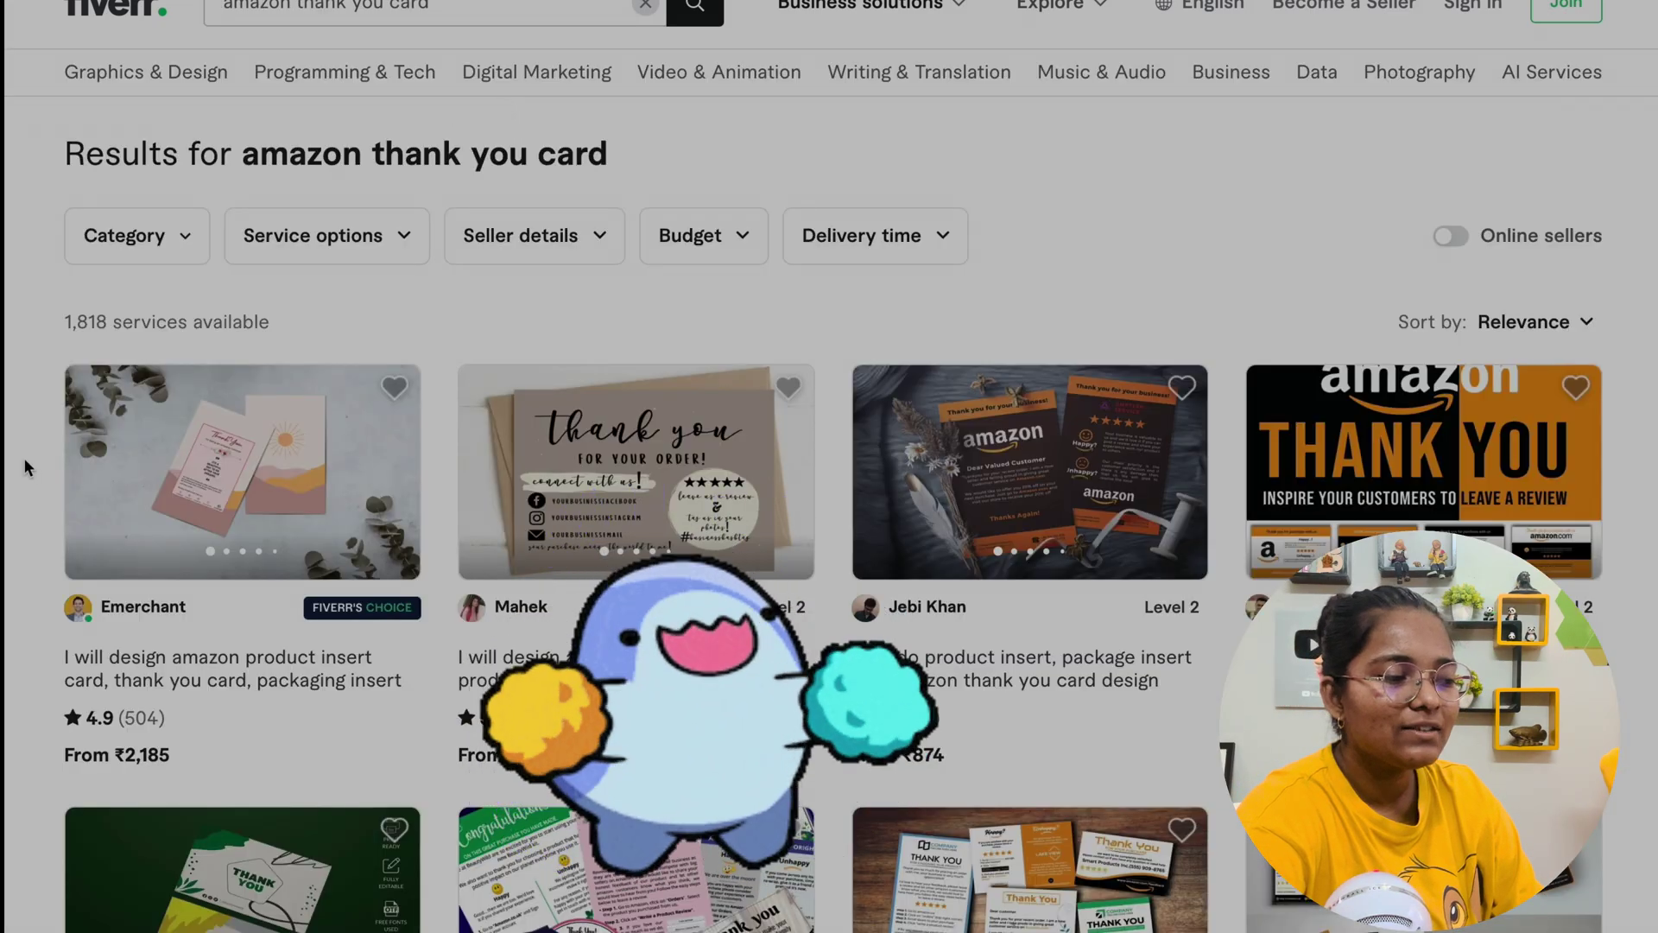
- Check the number of services available for the narrowed search and dismiss the Google sign-in prompt
triple_click(93, 318)
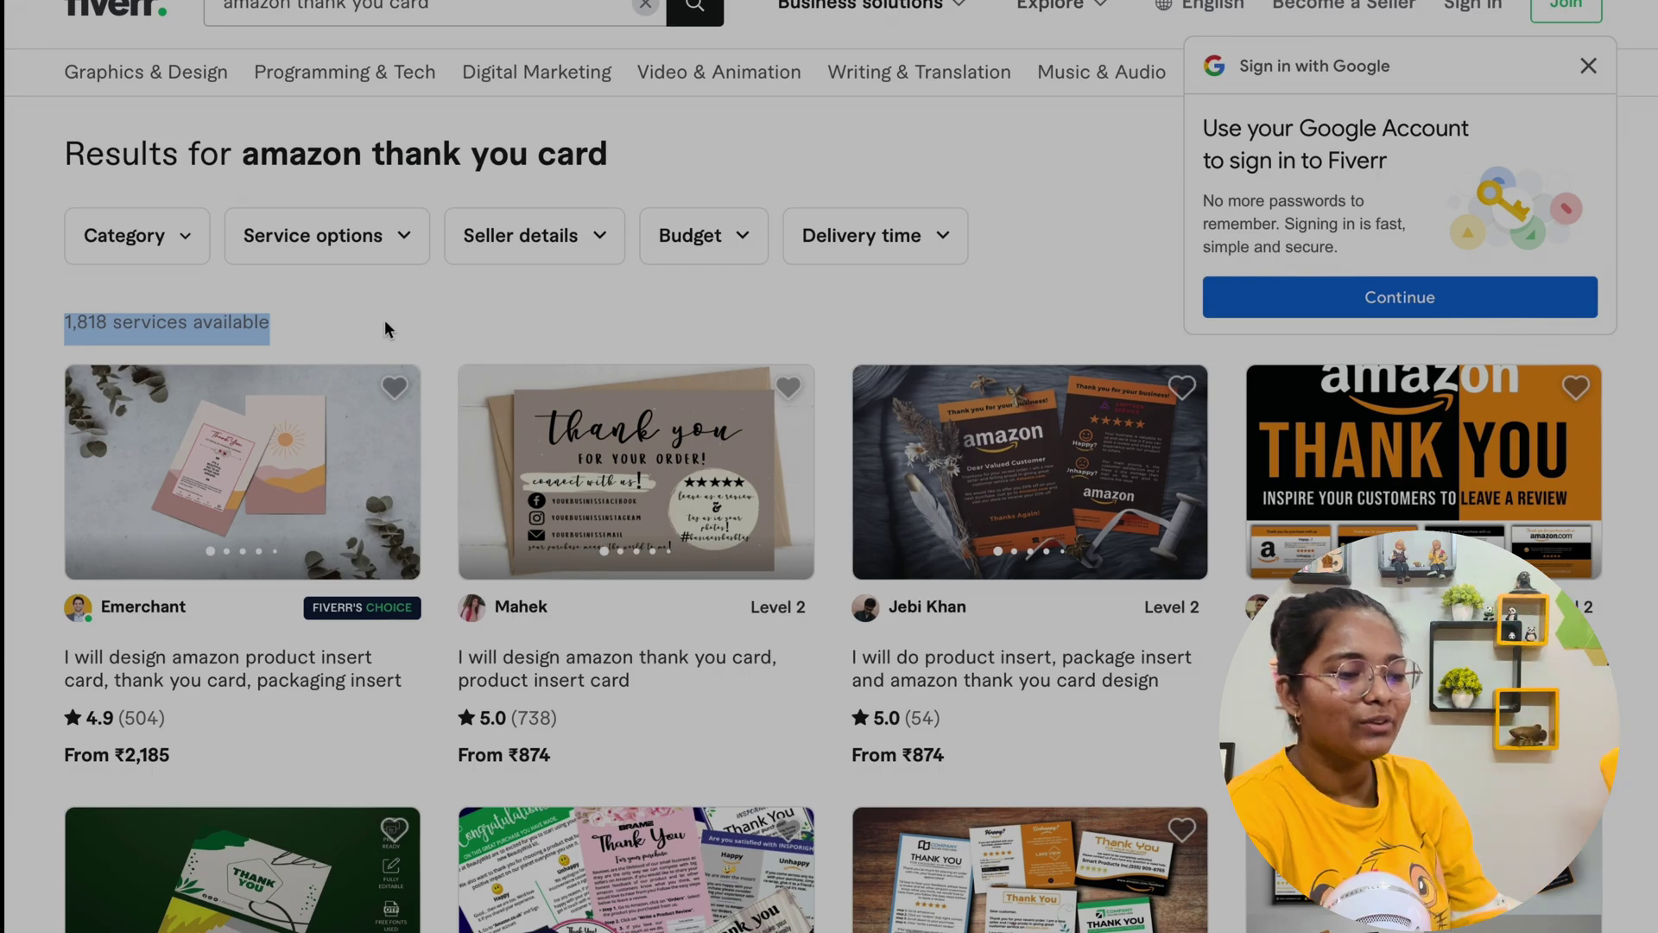
left_click(1585, 68)
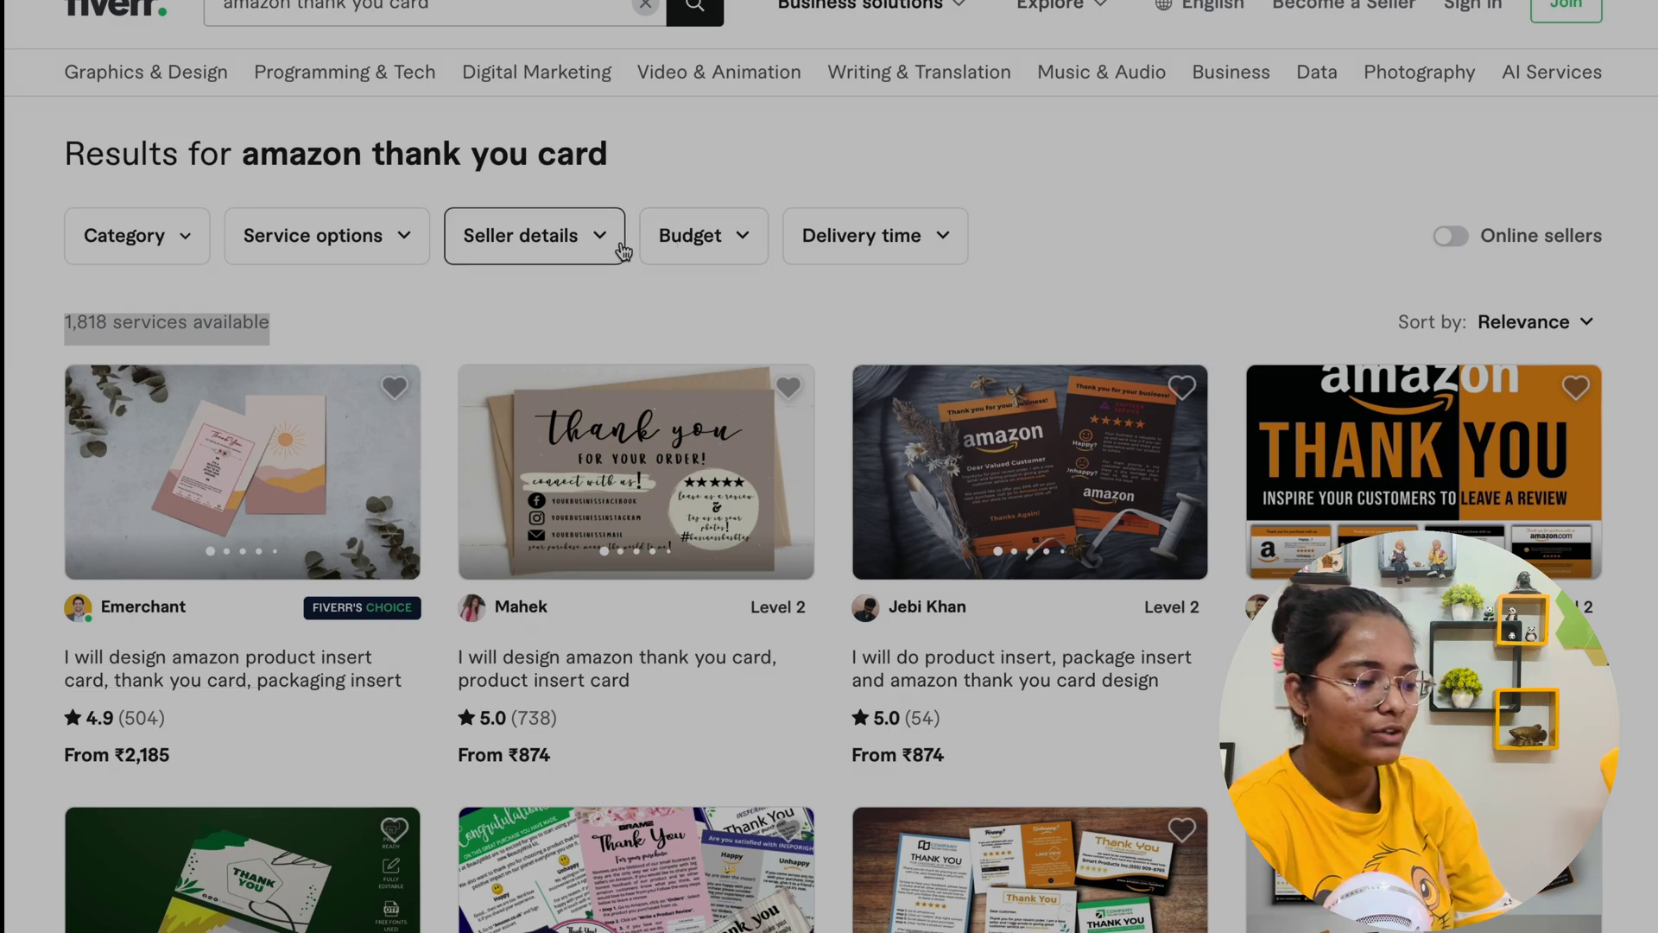
left_click(828, 170)
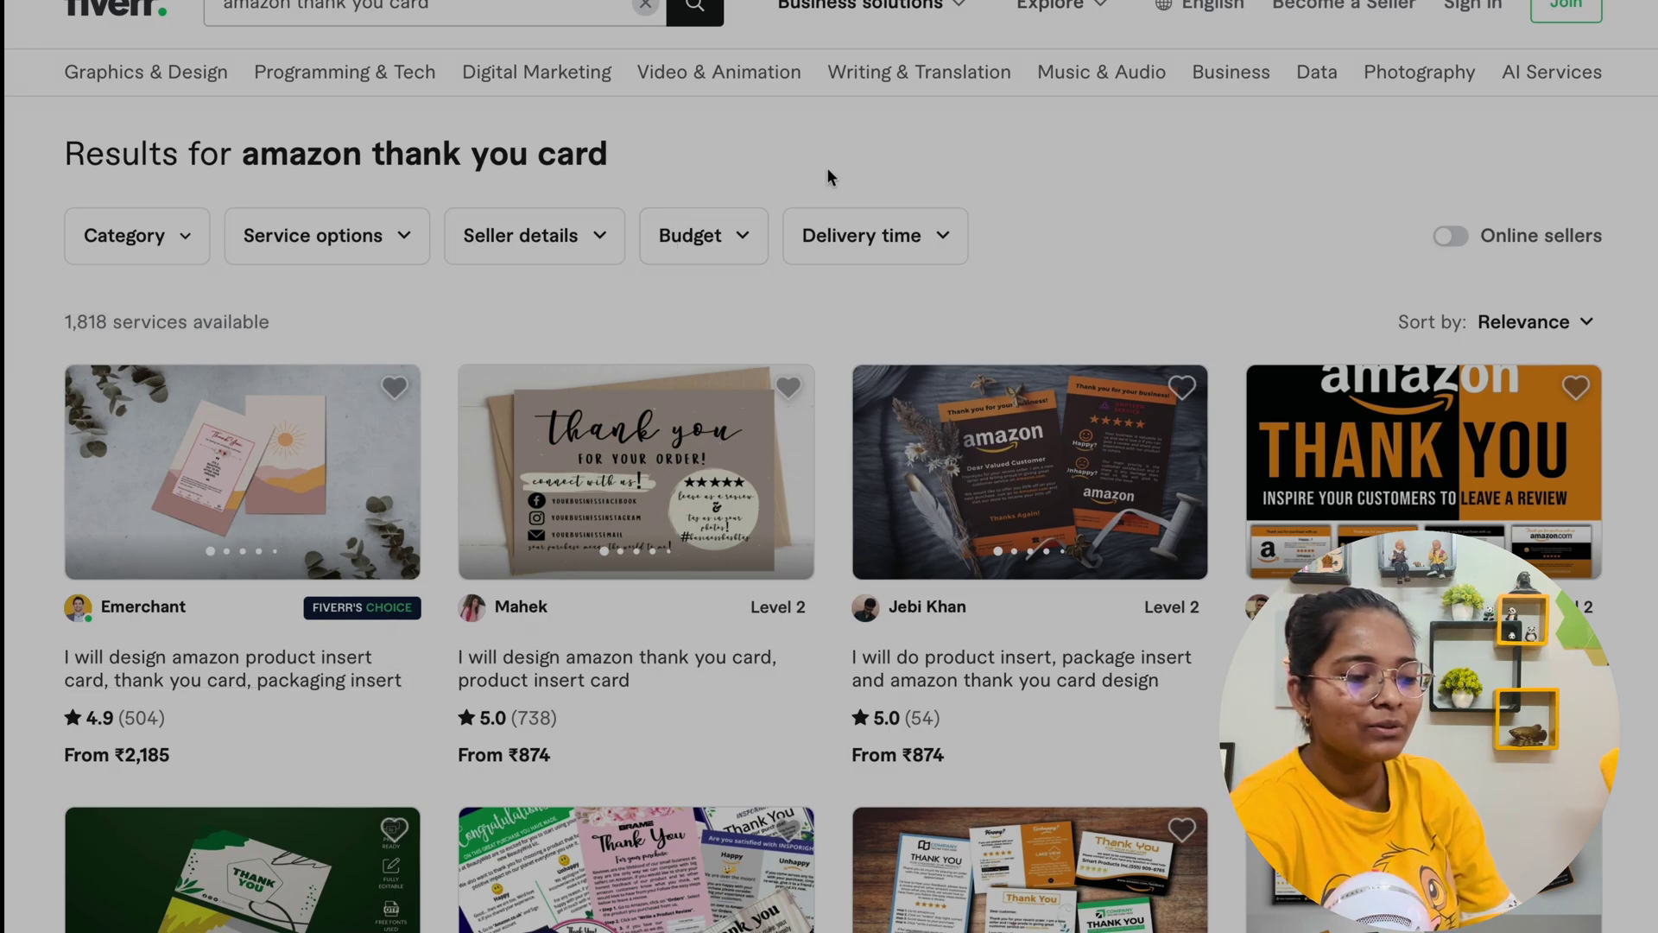
- Examine the amazon thank you card listings together with the search phrase and the service count
scroll(439, 511, "down", 20)
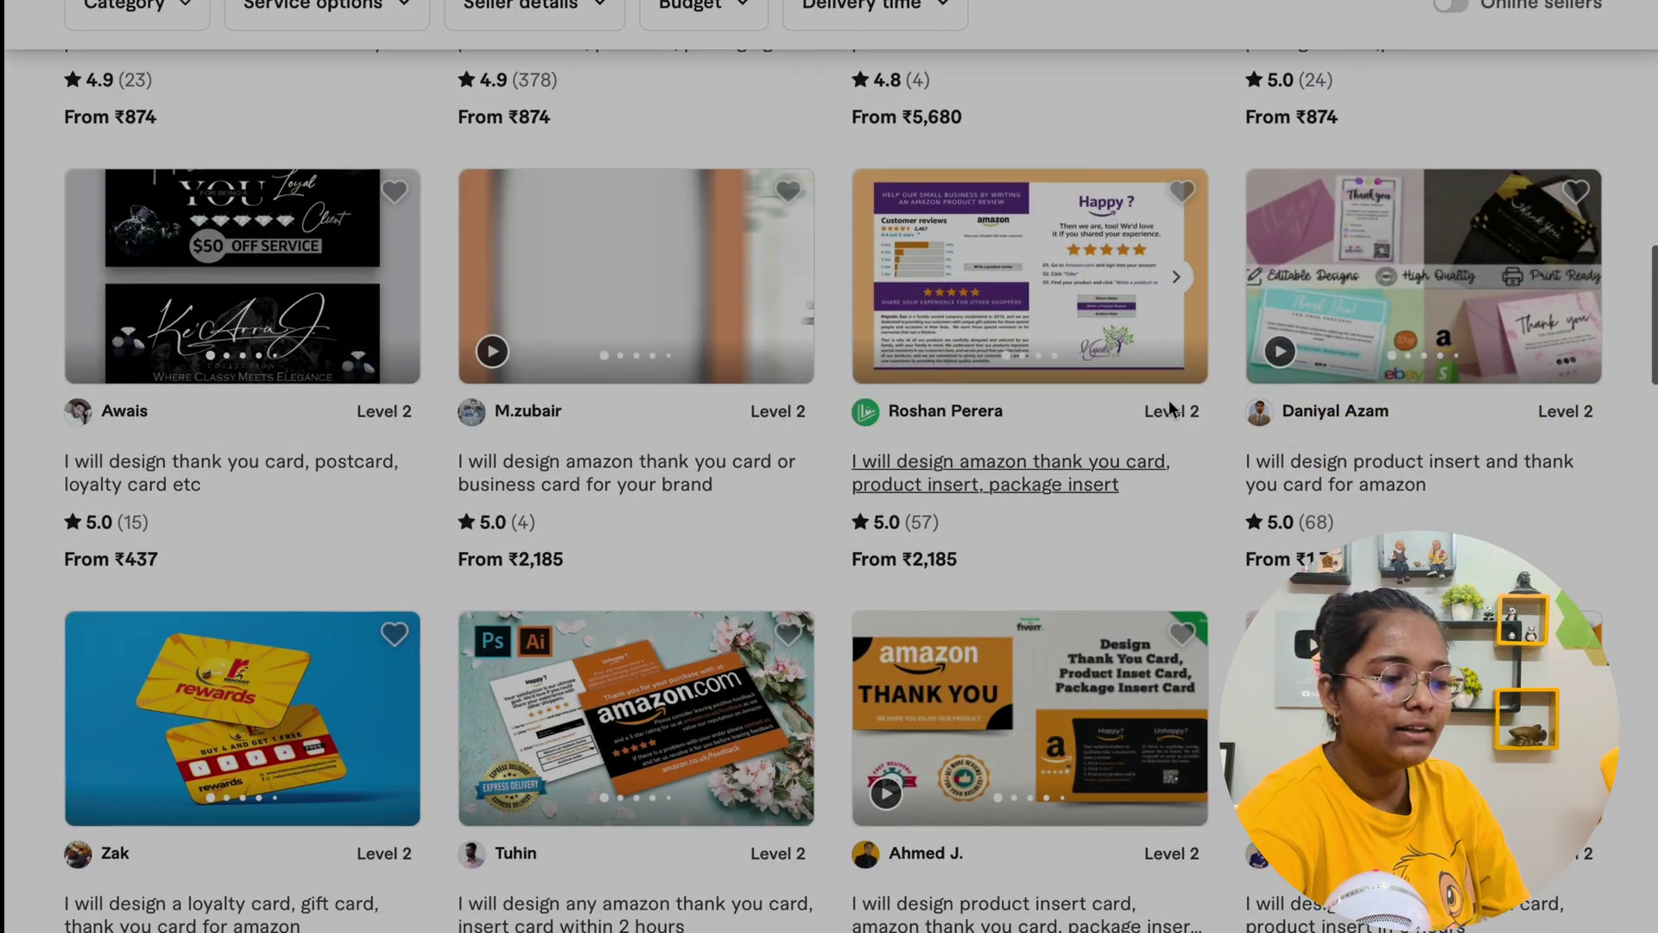
scroll(1028, 476, "down", 2)
mouse_move(1002, 924)
scroll(786, 546, "up", 20)
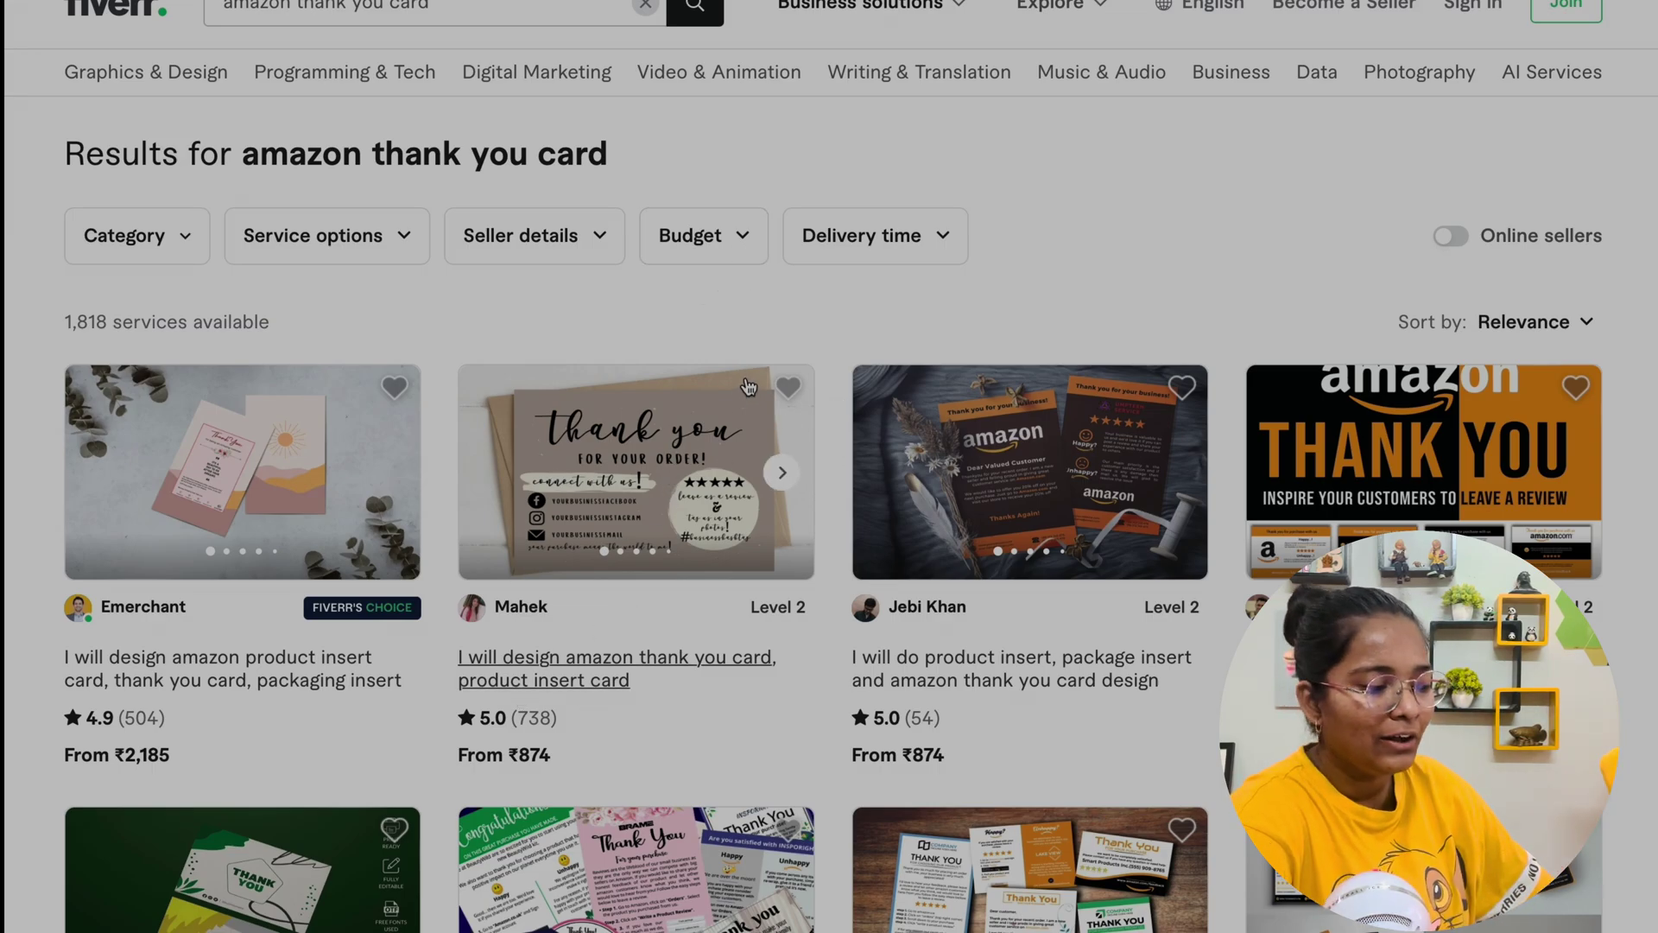
left_click_drag(238, 152, 655, 152)
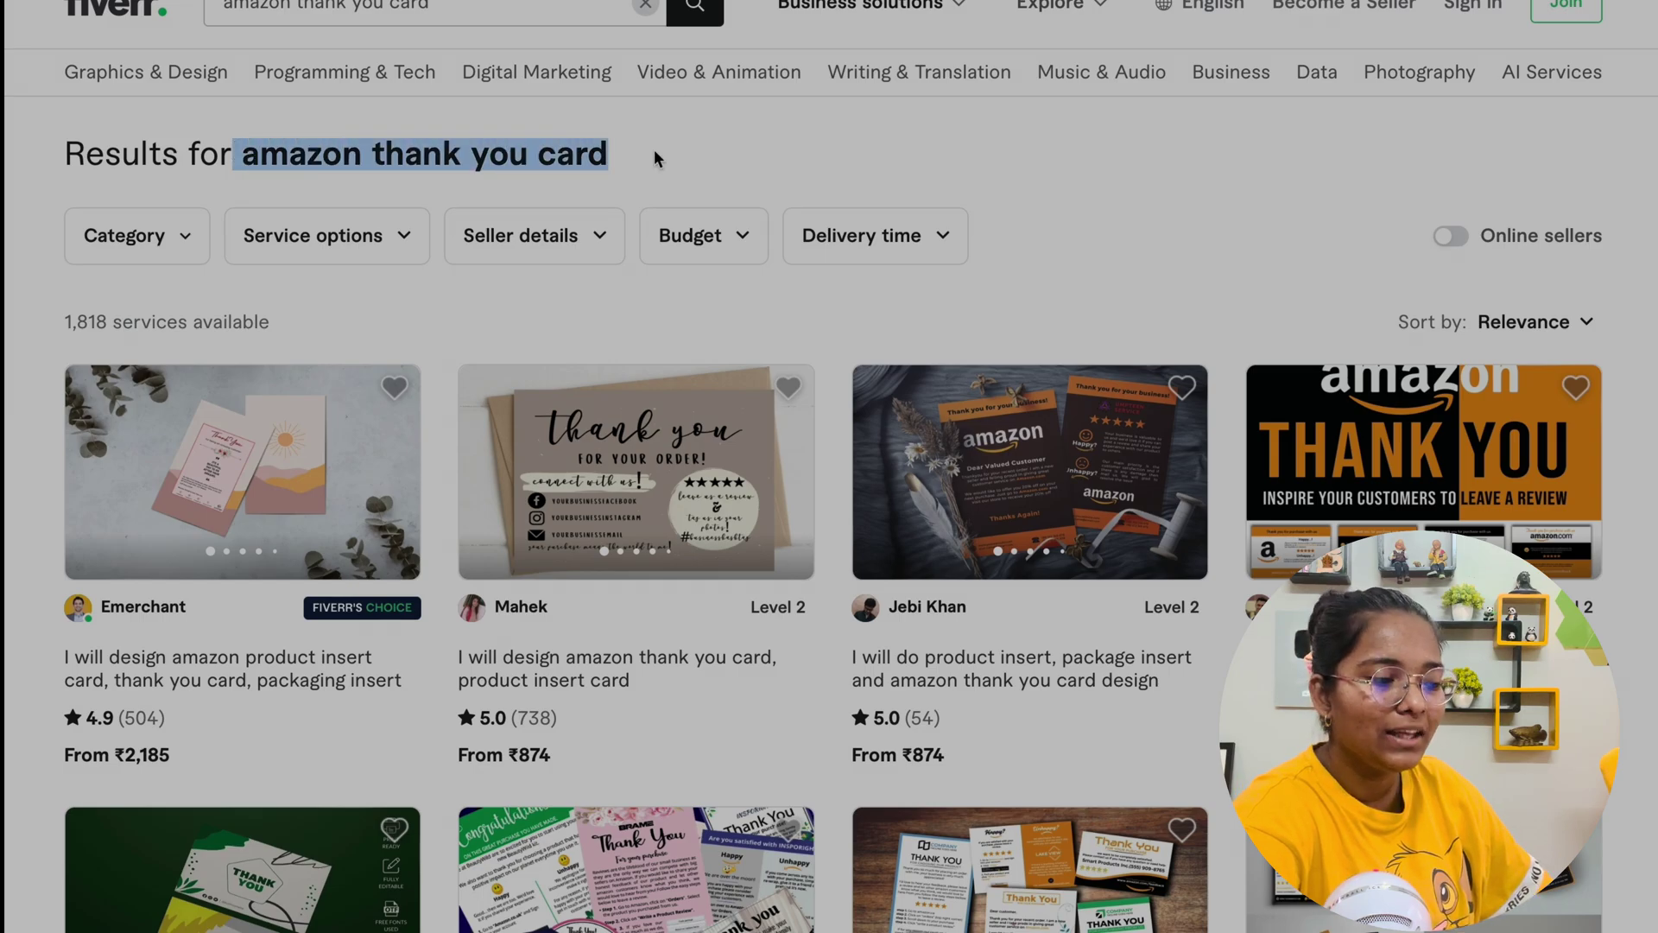
triple_click(129, 321)
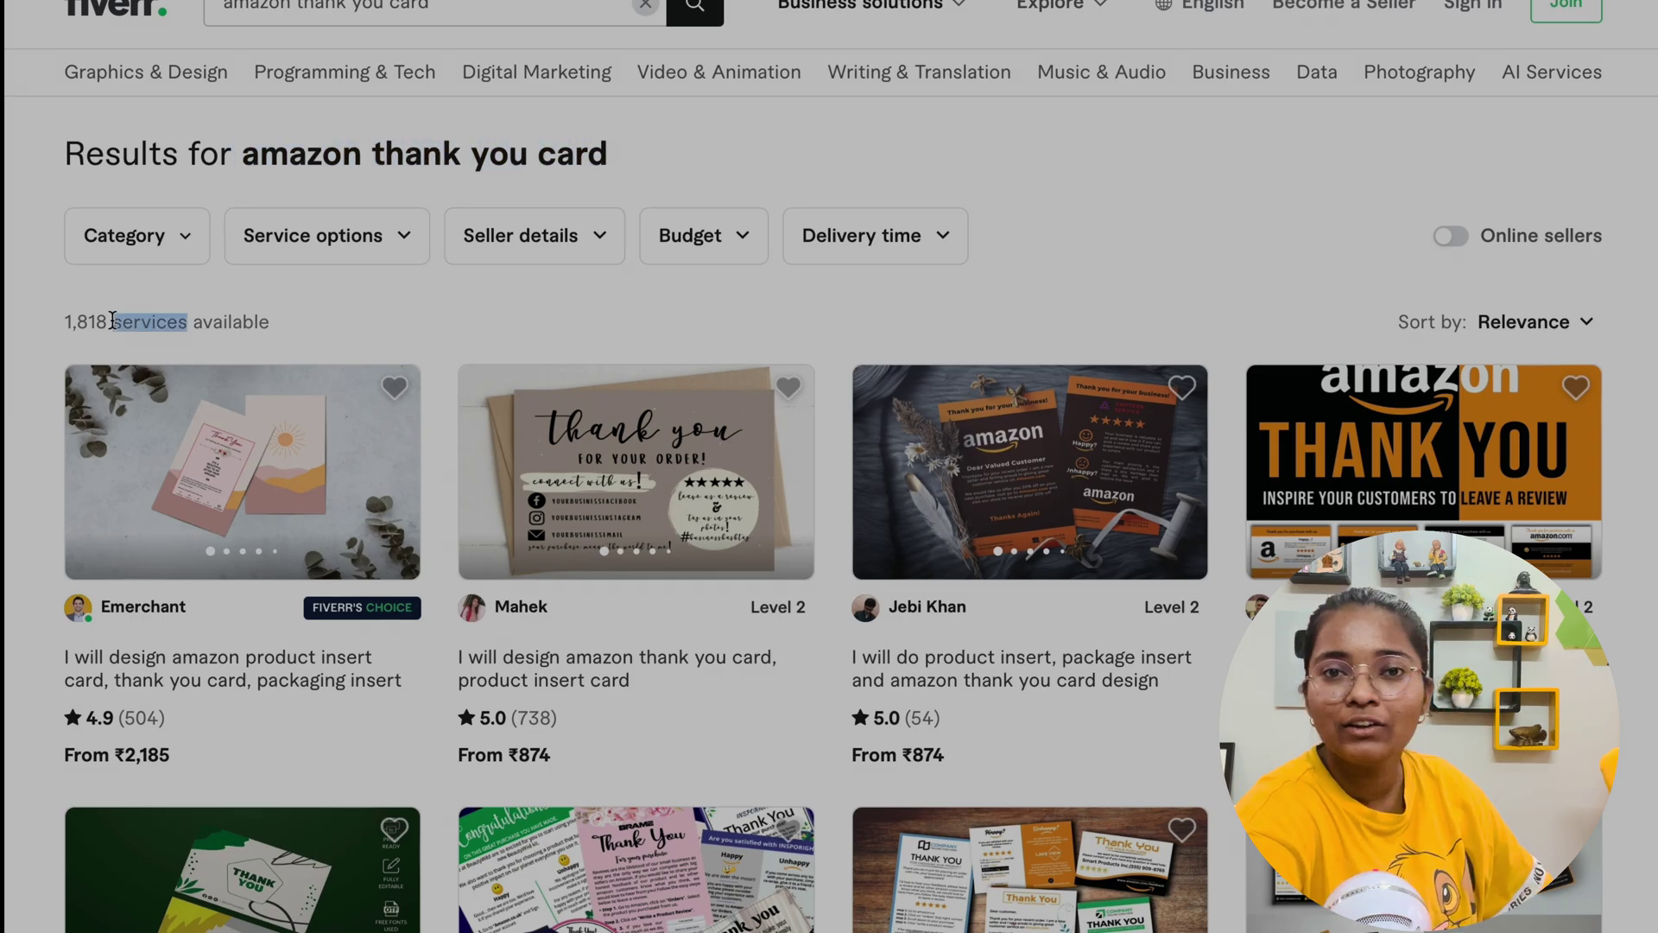
scroll(713, 178, "down", 5)
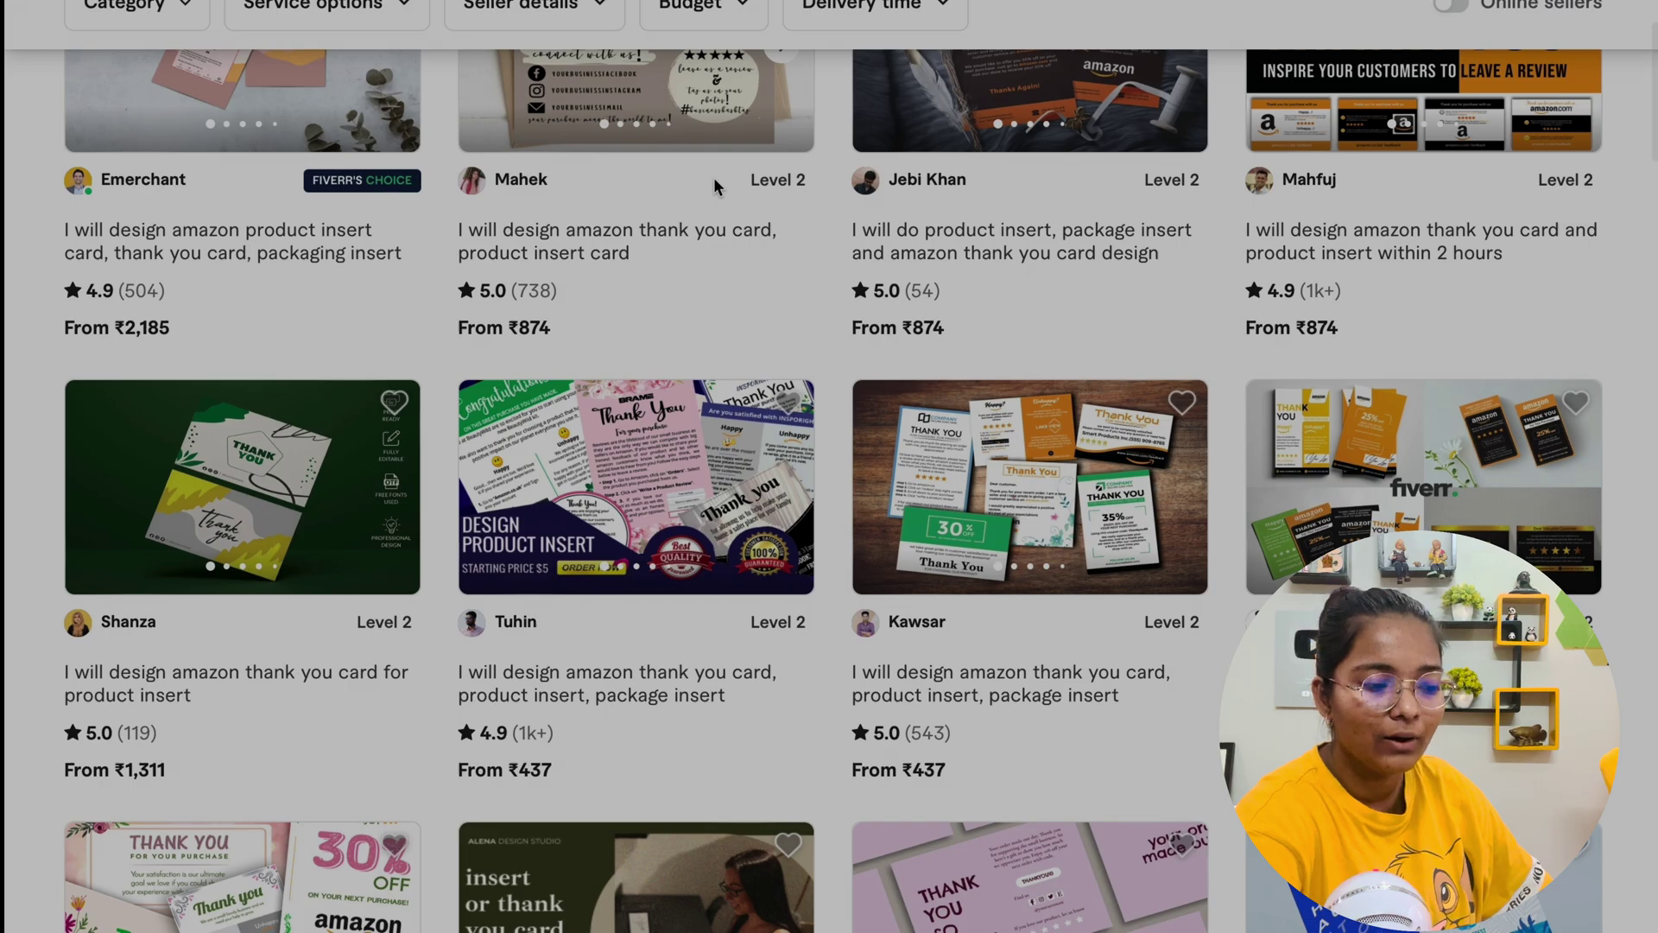
scroll(714, 178, "up", 5)
scroll(713, 179, "down", 2)
left_click(366, 152)
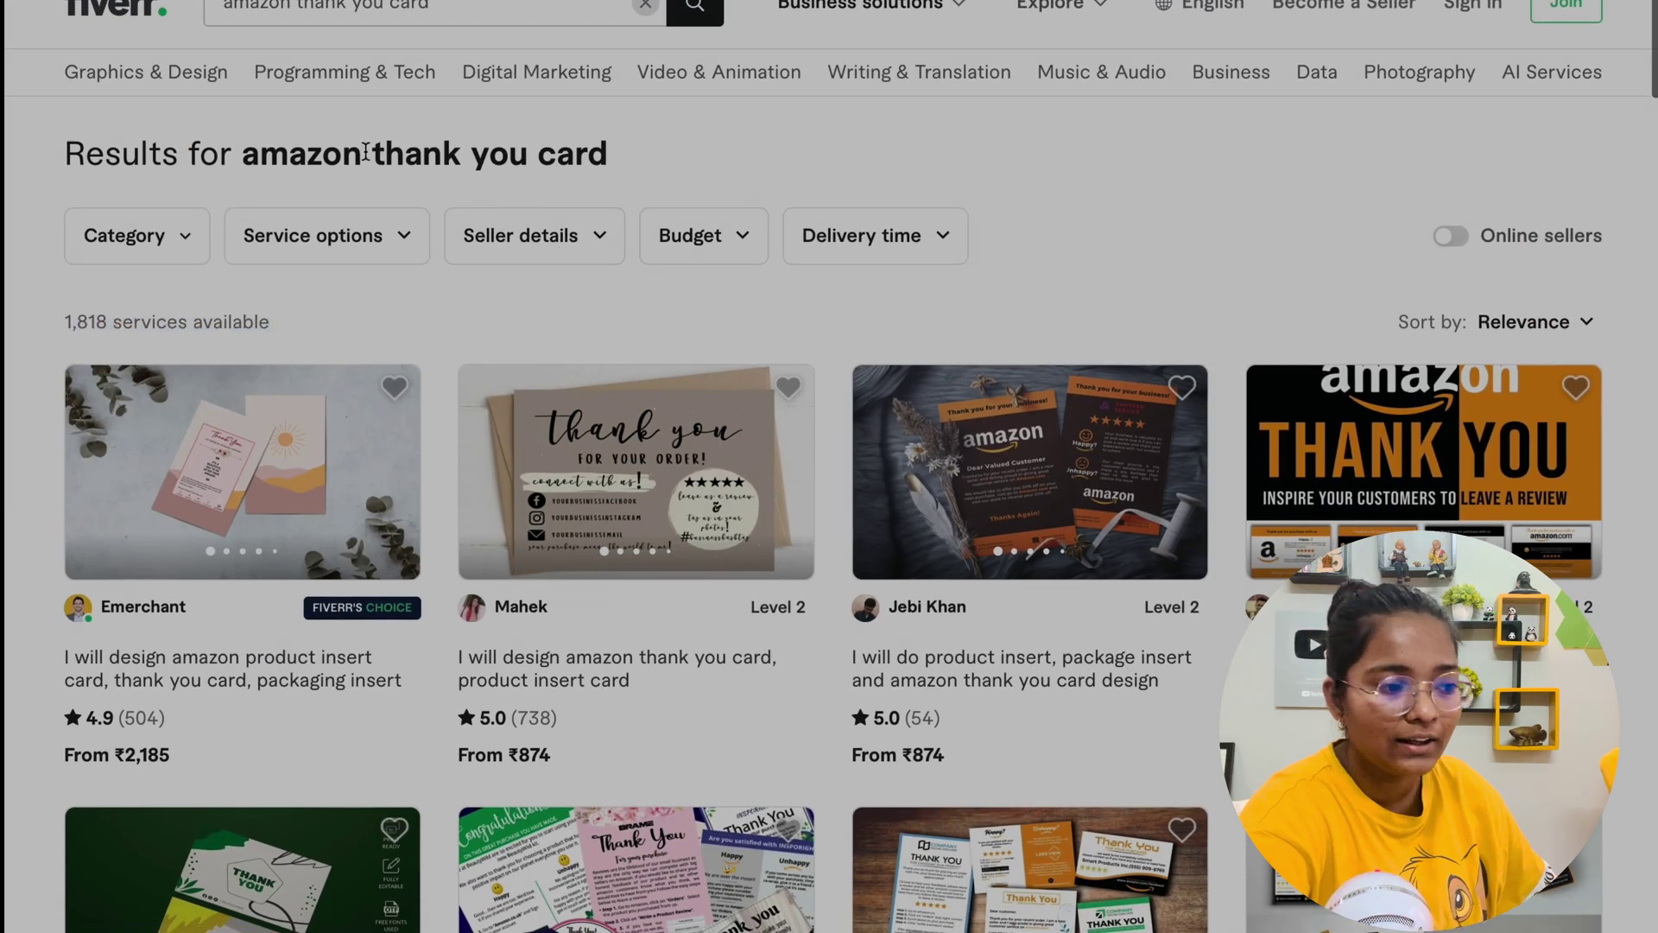
left_click_drag(367, 152, 584, 186)
left_click(270, 128)
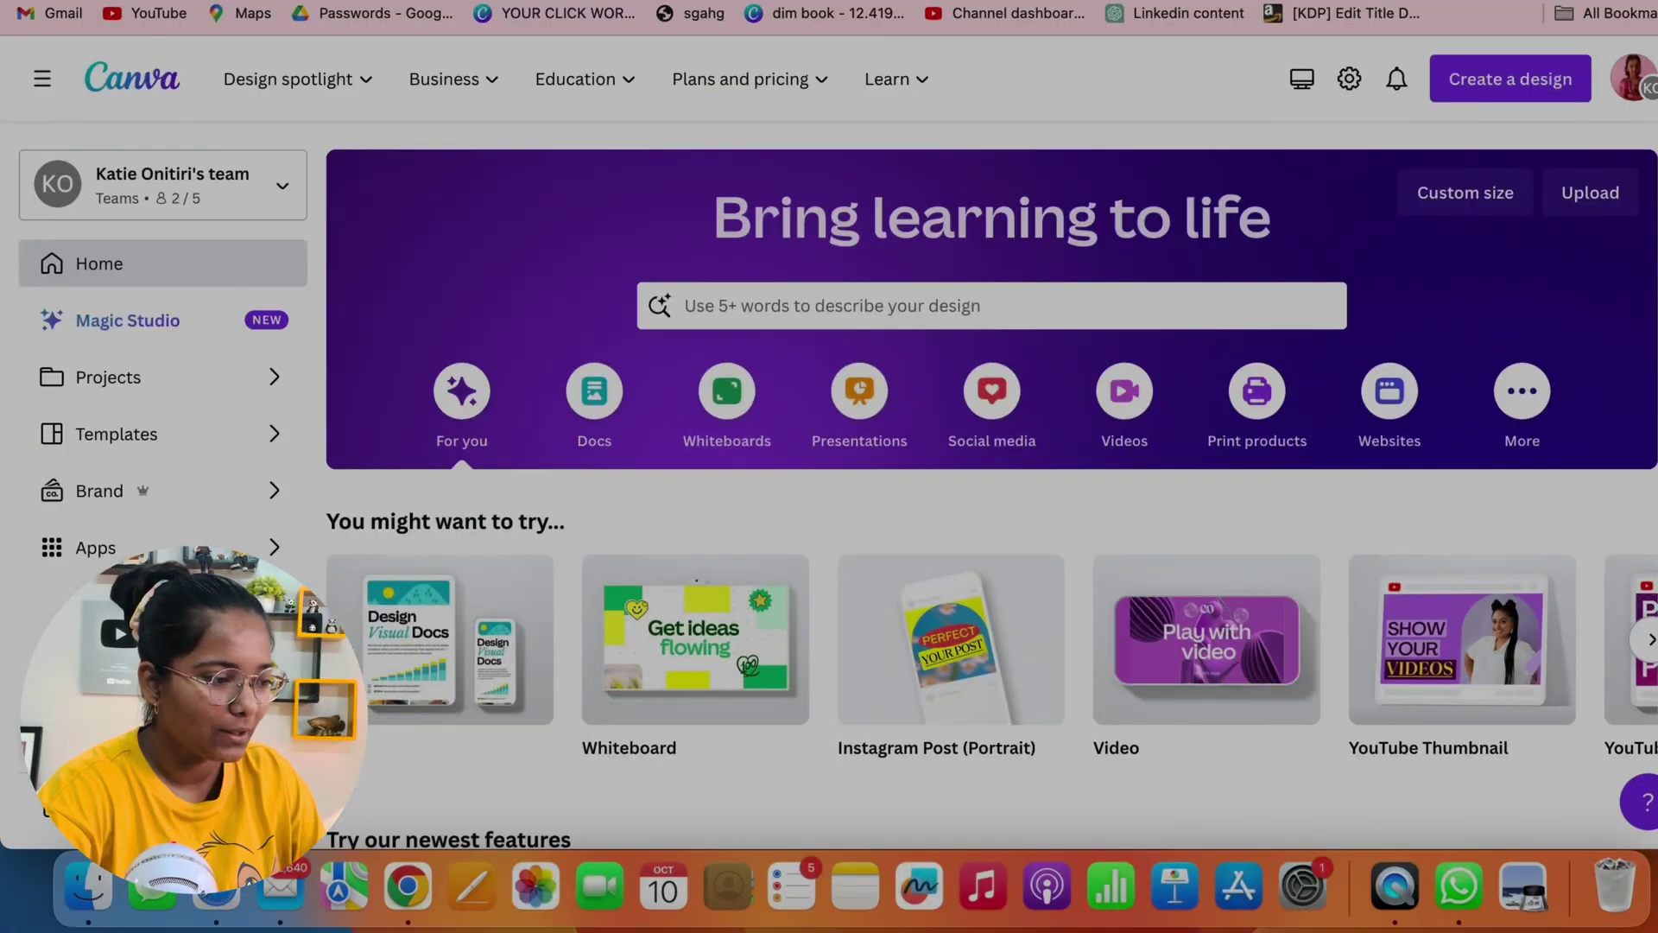
- Show Canva in full screen and search its templates for "thank you card"
key("ctrl+super+f")
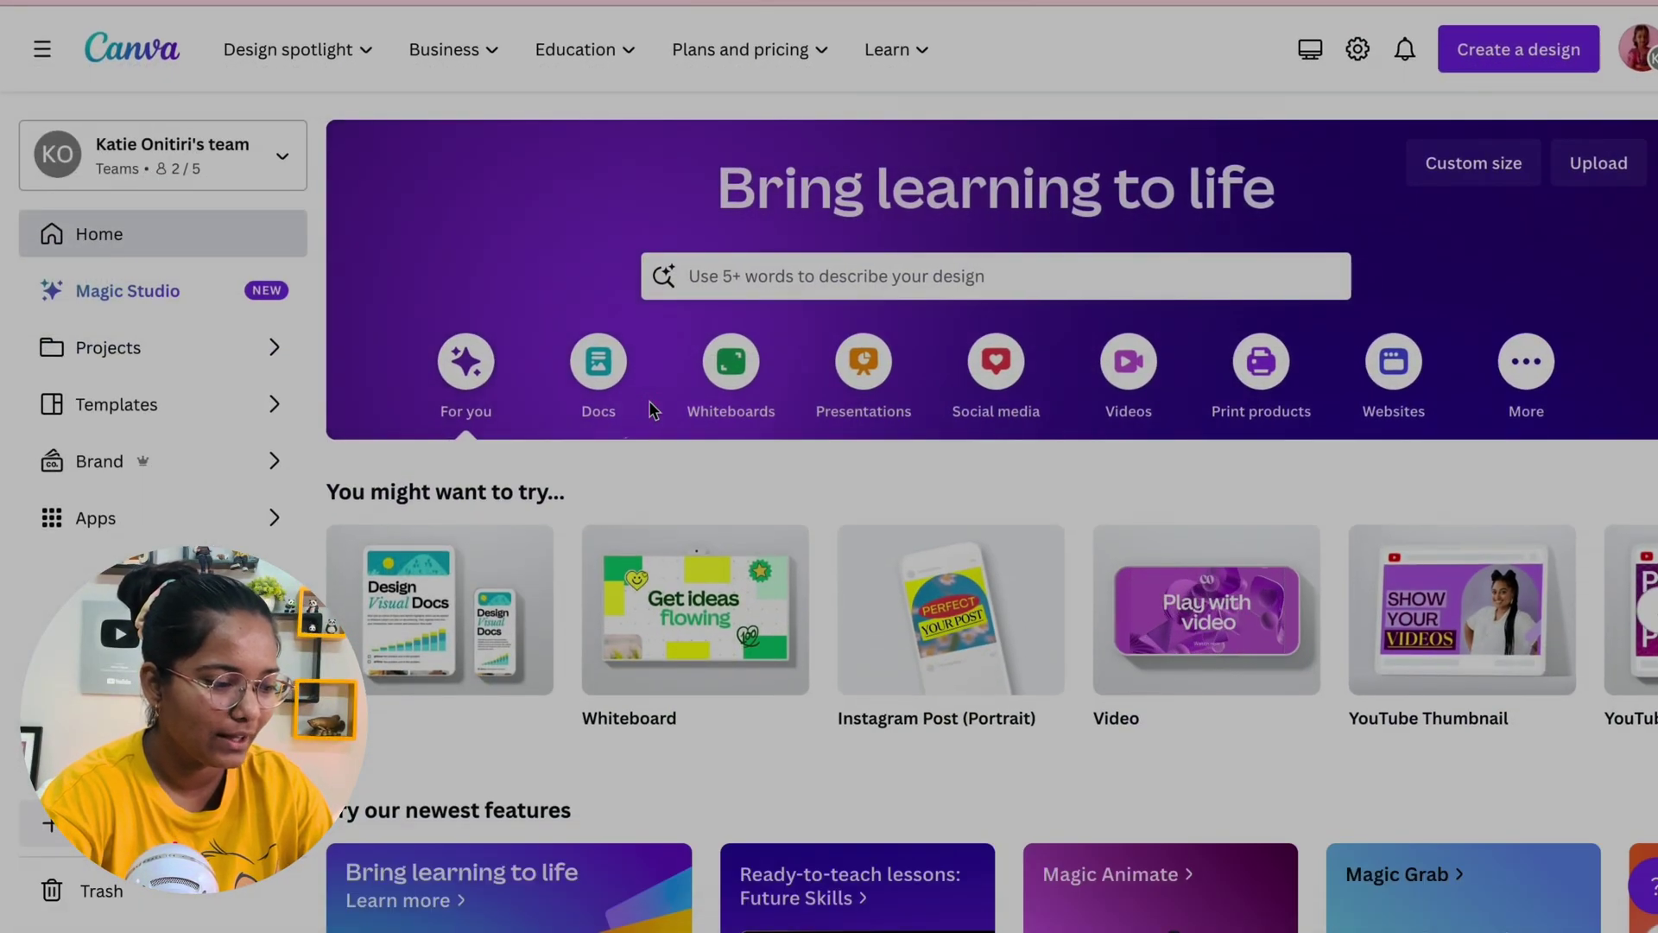
left_click(758, 275)
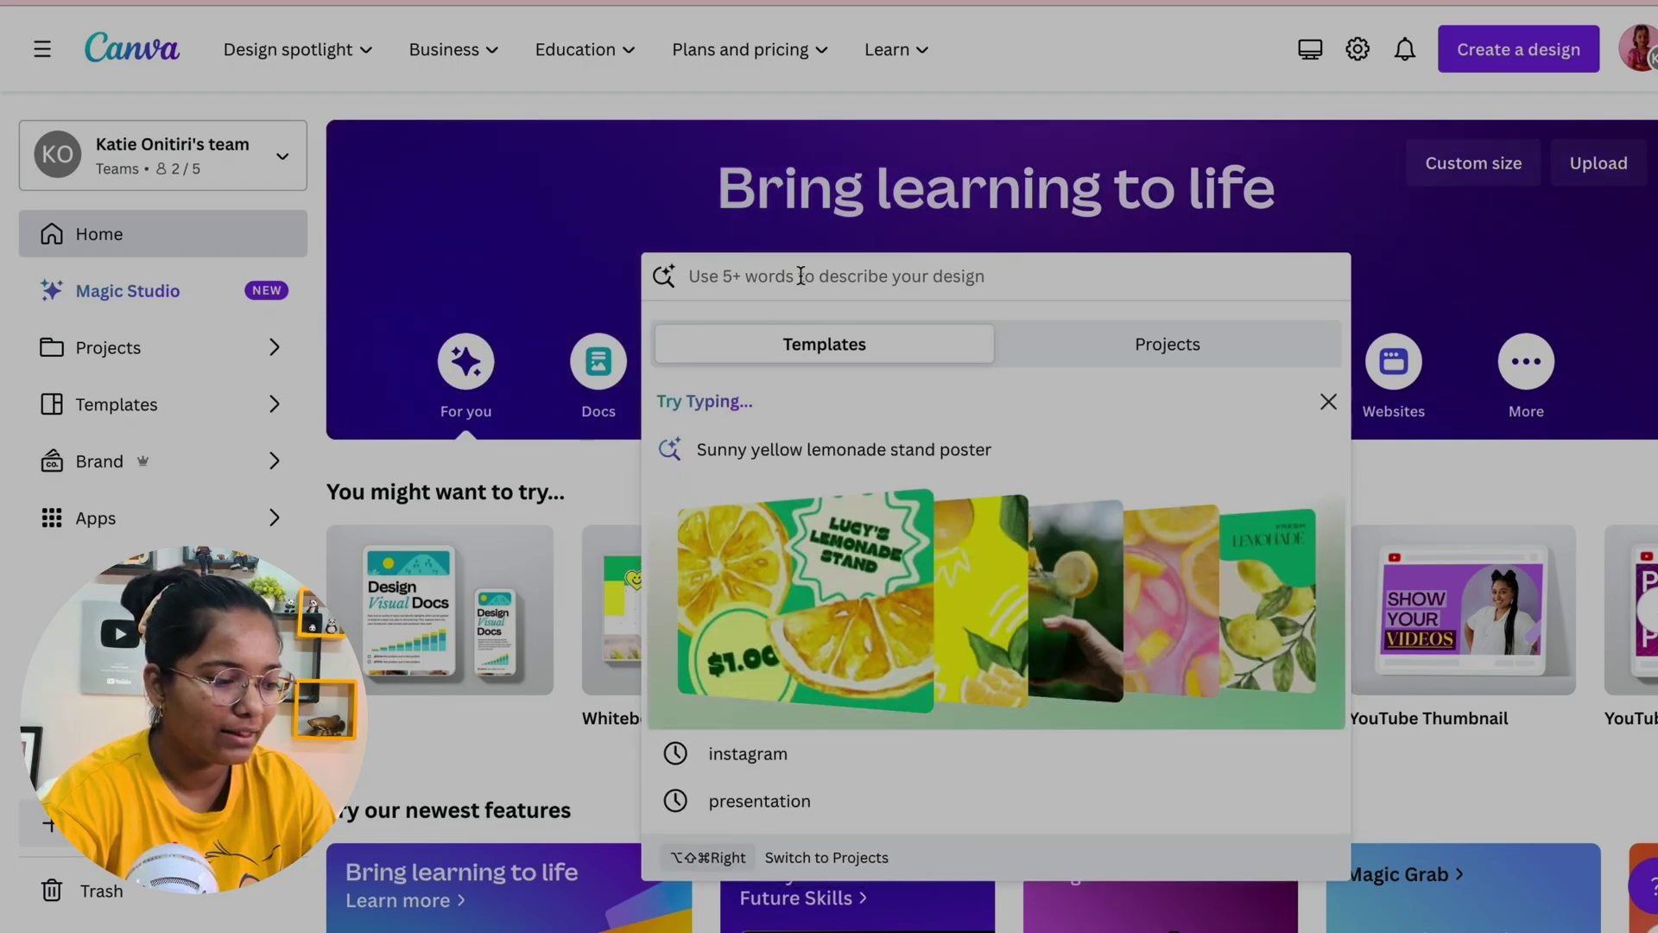
type("Thank")
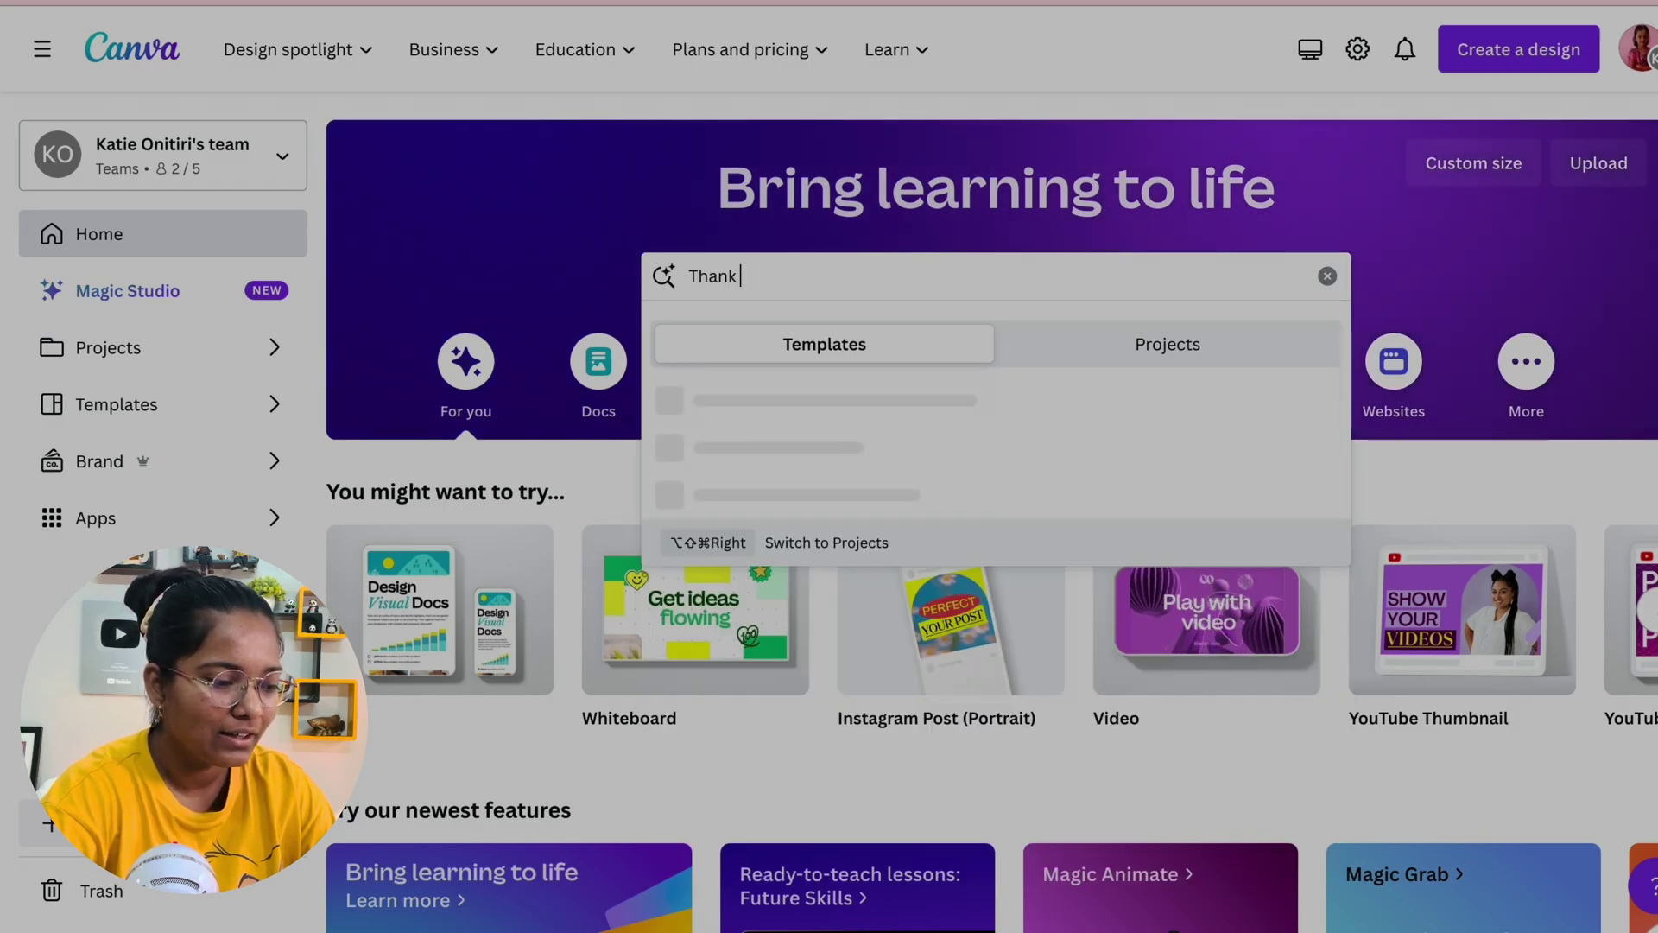
type(" you ca")
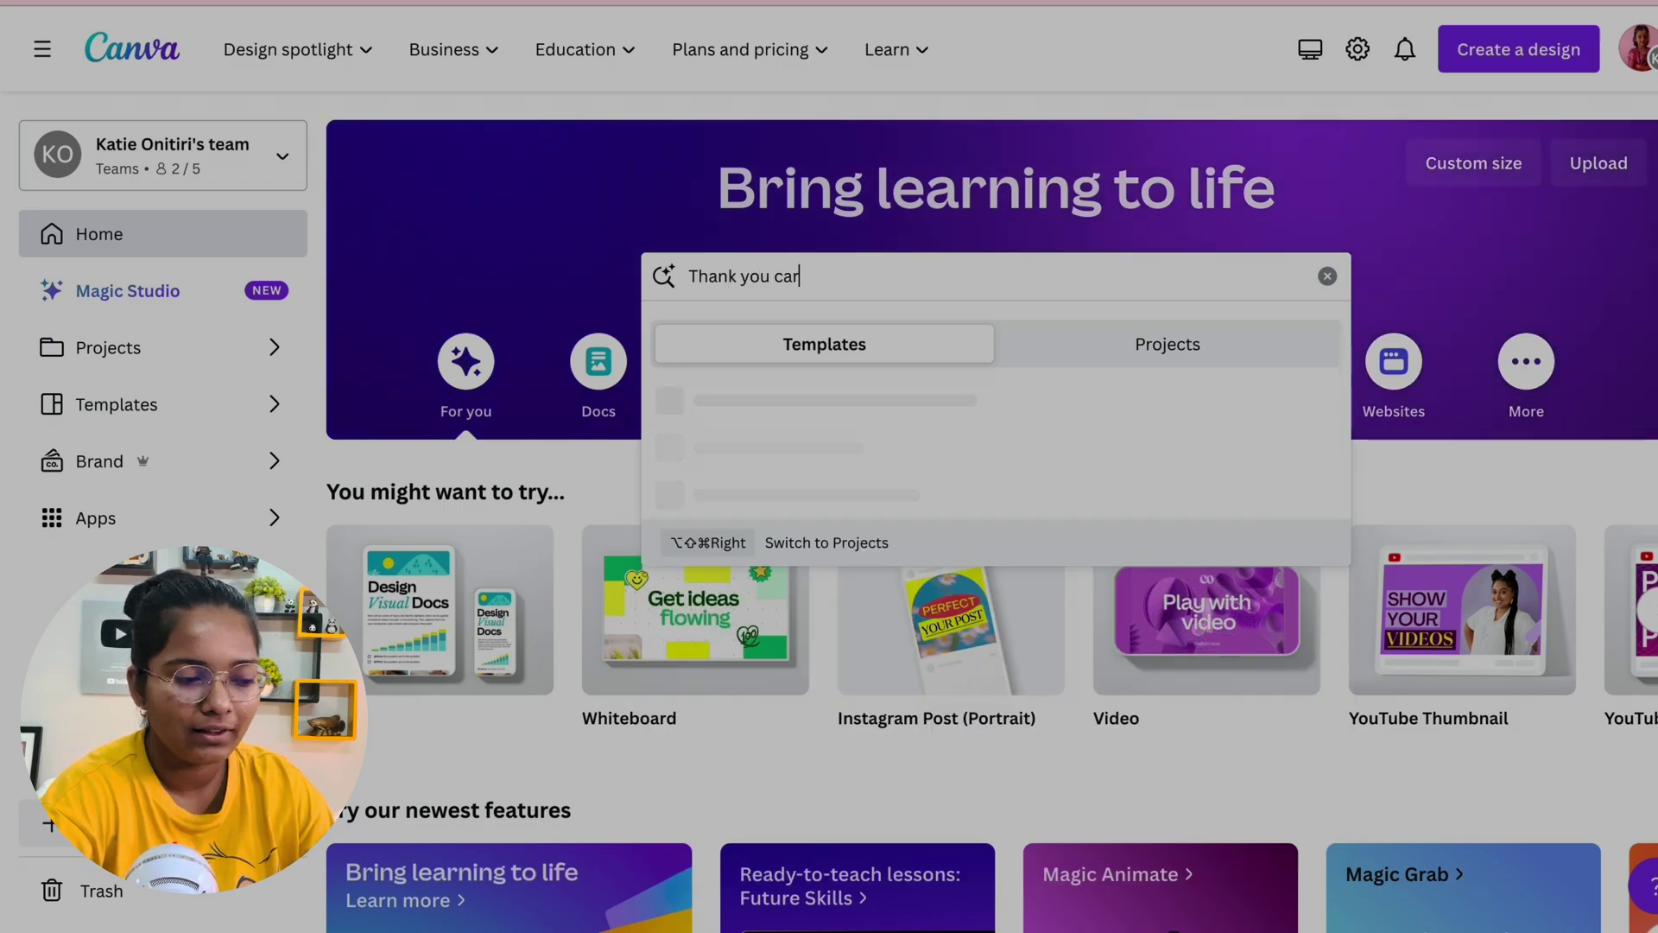
type("r")
left_click(887, 406)
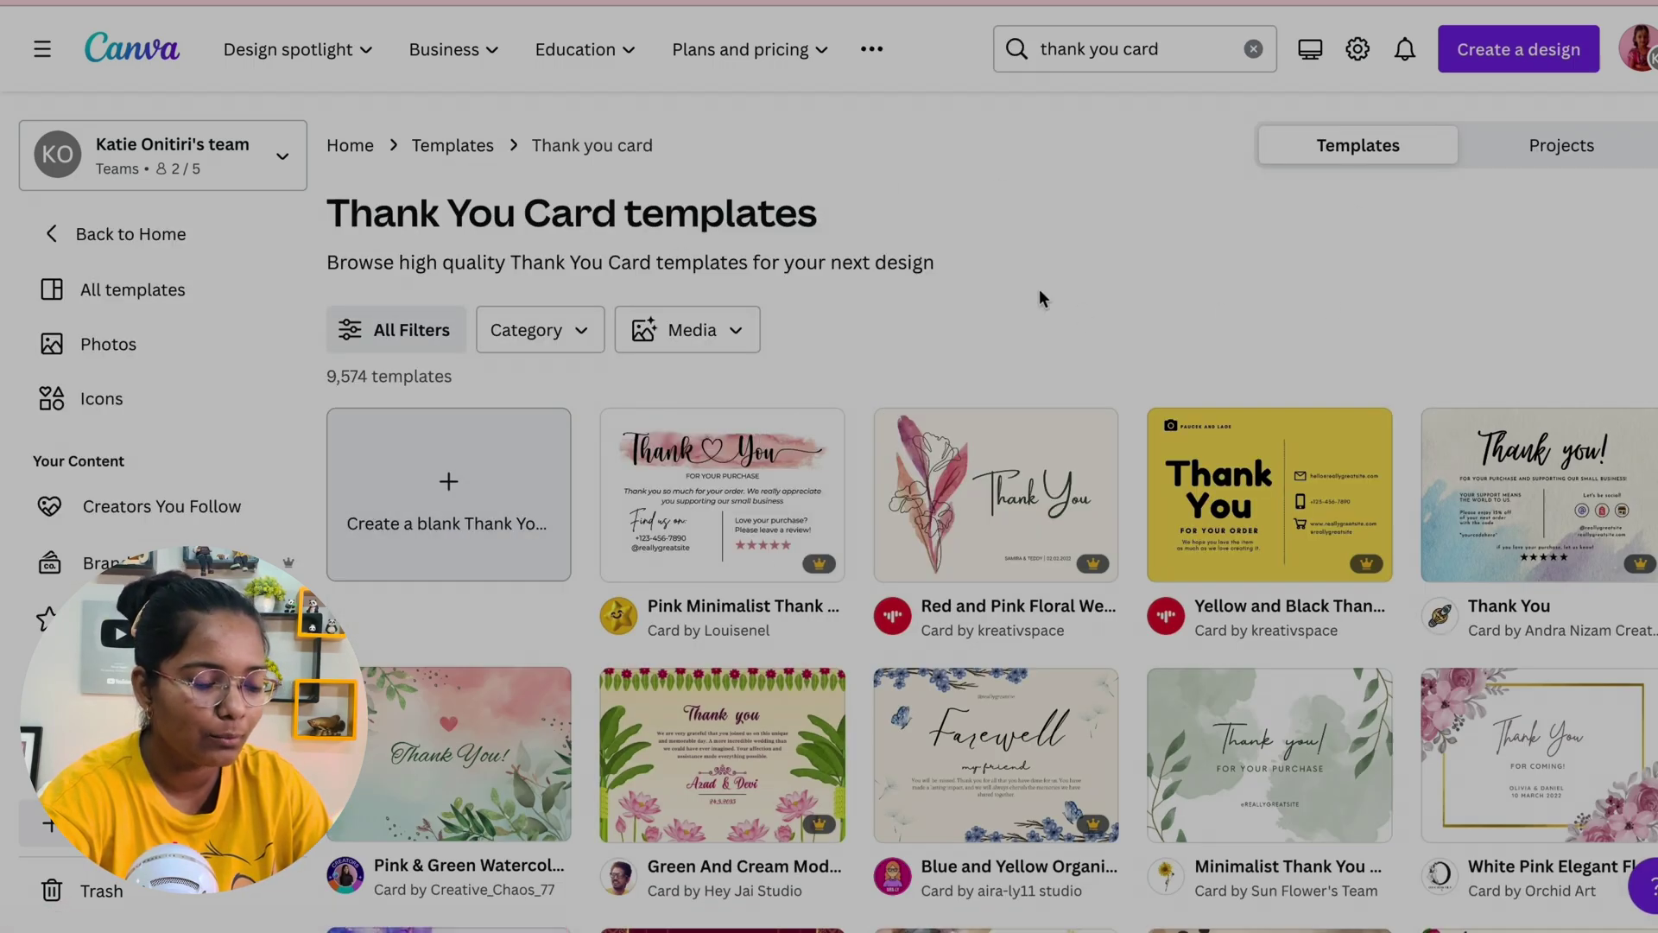
- Create a blank Thank You card design from the template results and title it "Thanks Lemon"
scroll(998, 893, "down", 6)
scroll(999, 893, "up", 7)
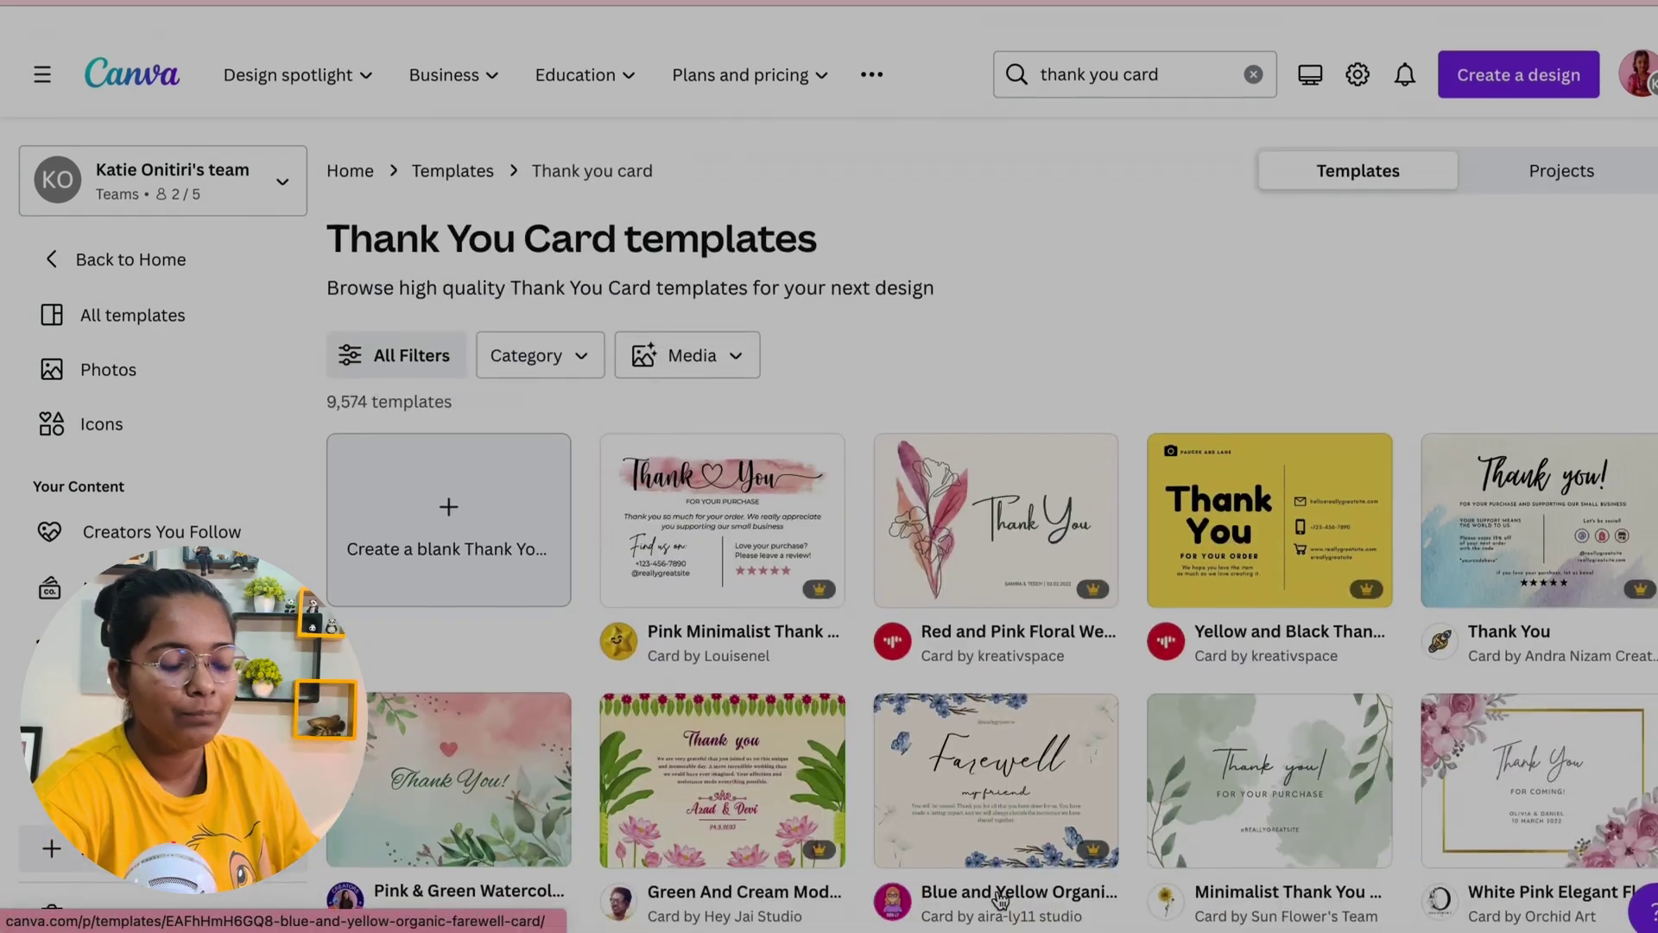
left_click(441, 519)
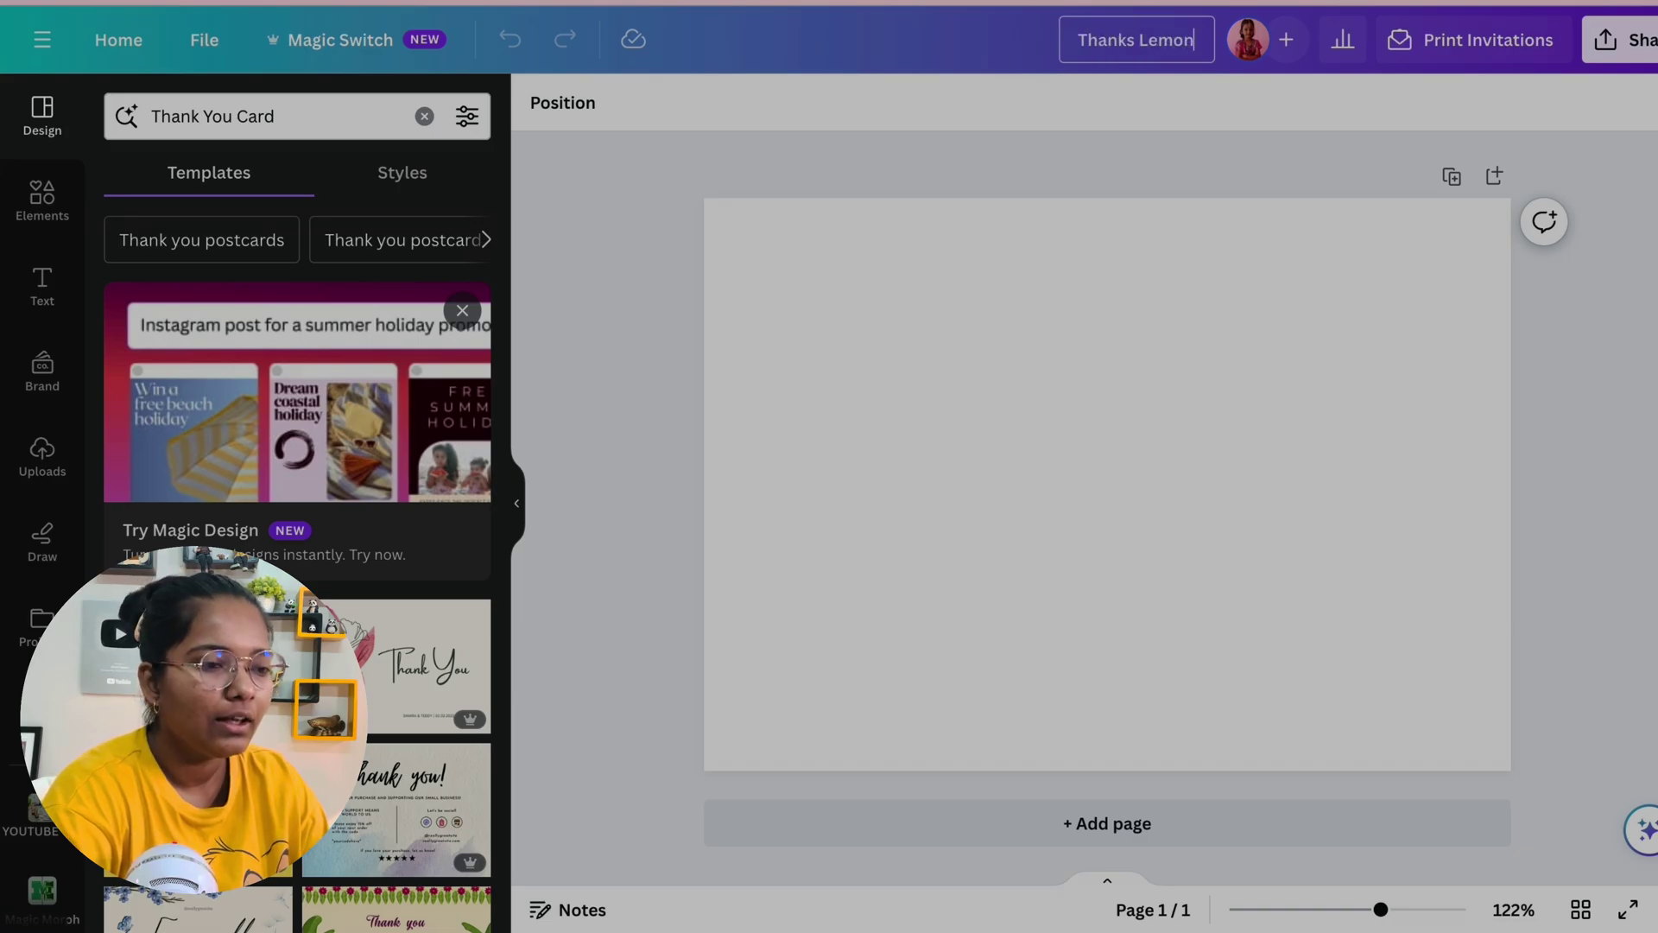
left_click(1080, 215)
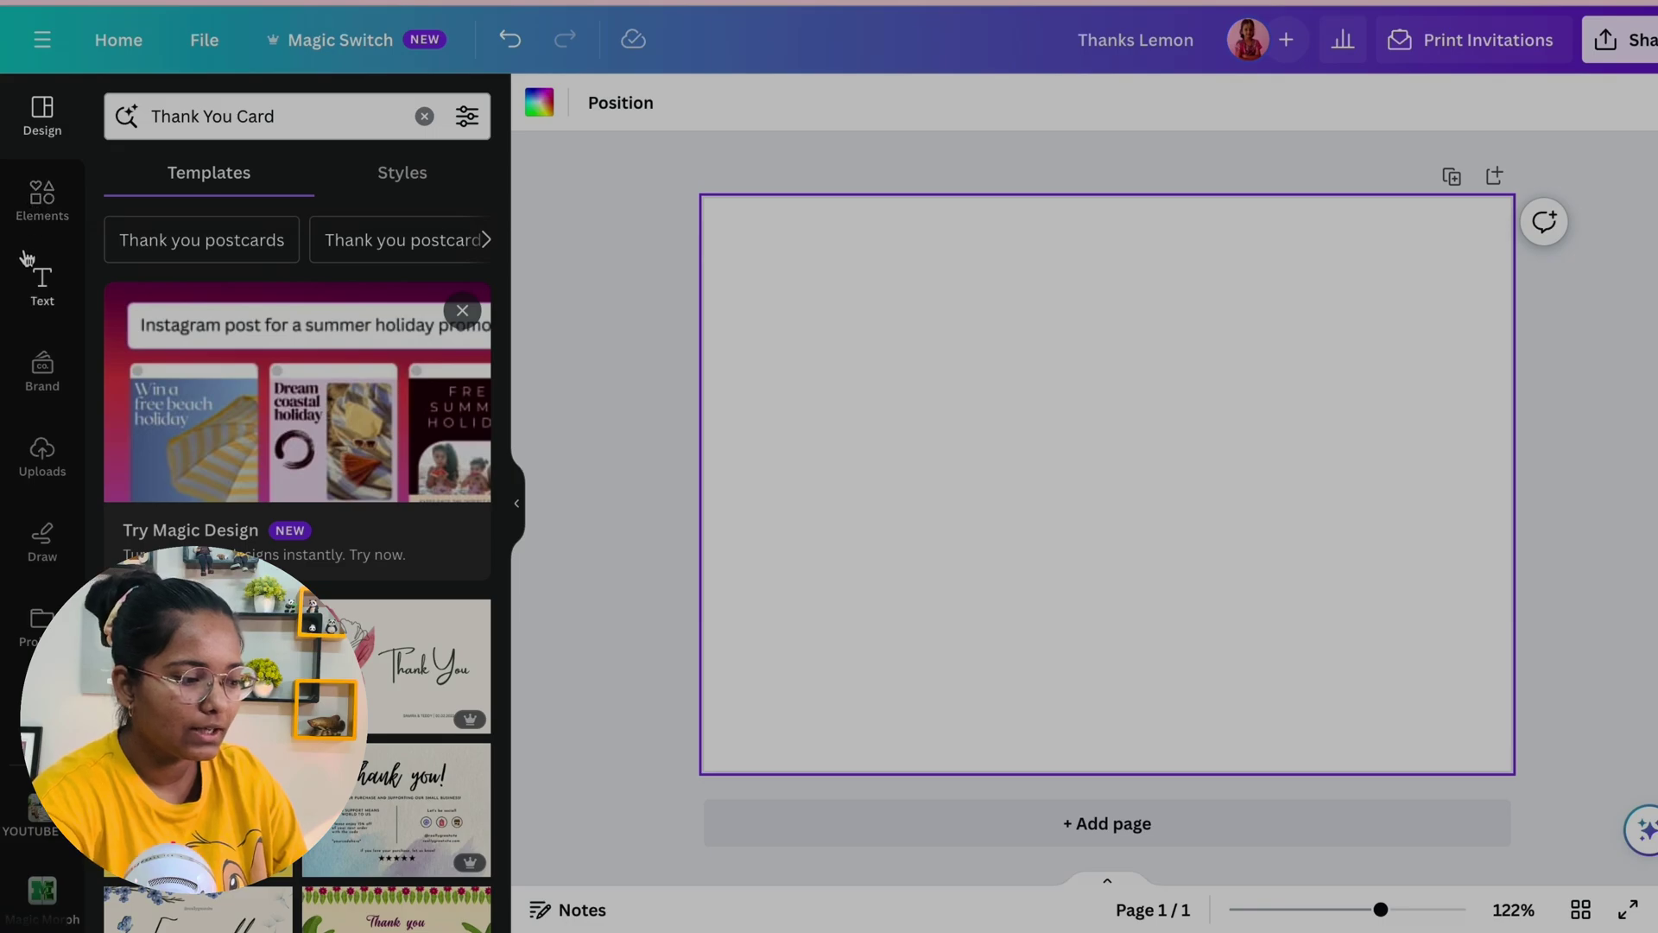
- Add a heading reading "Thanks" to the blank card
left_click(30, 279)
left_click(296, 293)
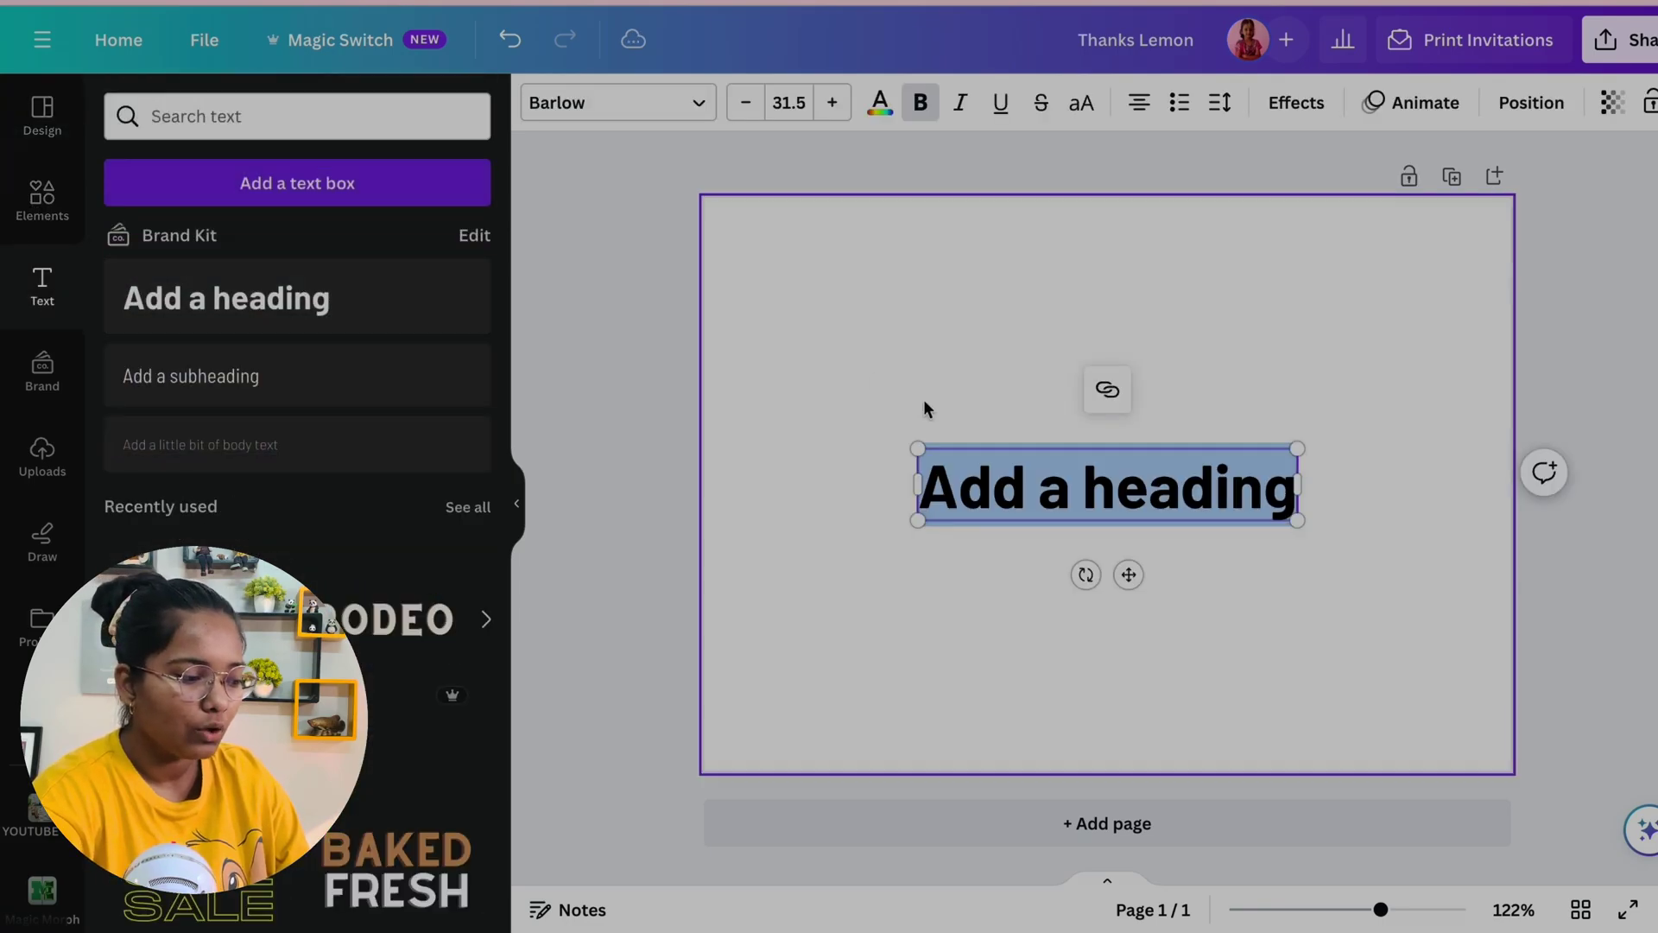
type("Th")
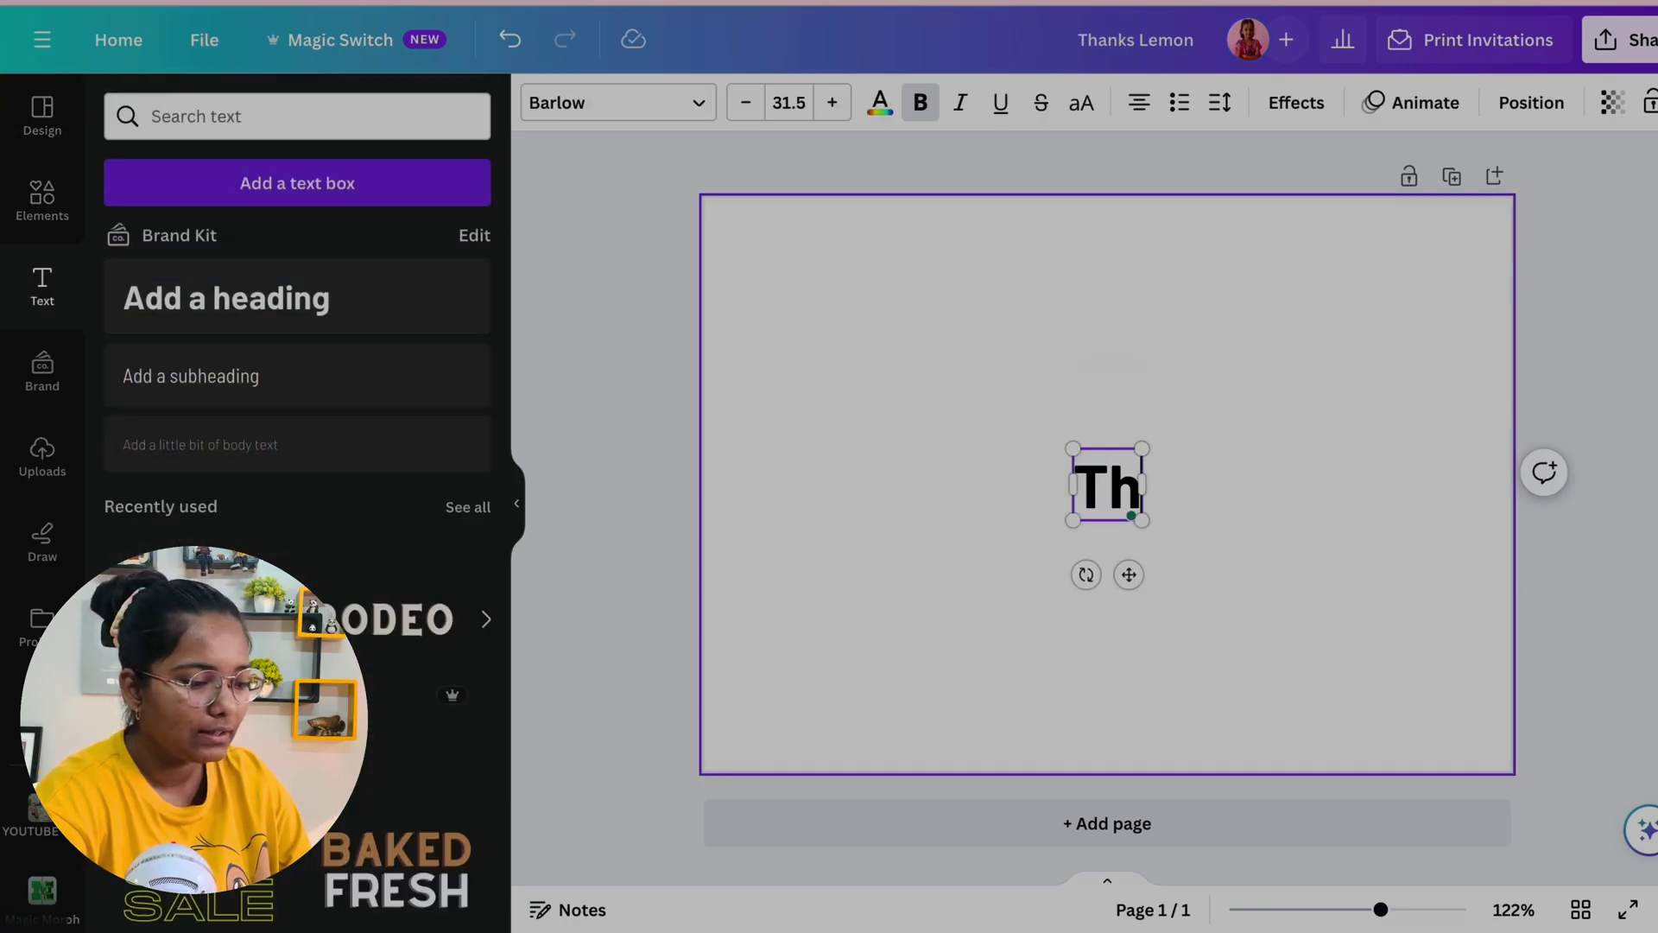
type("anks")
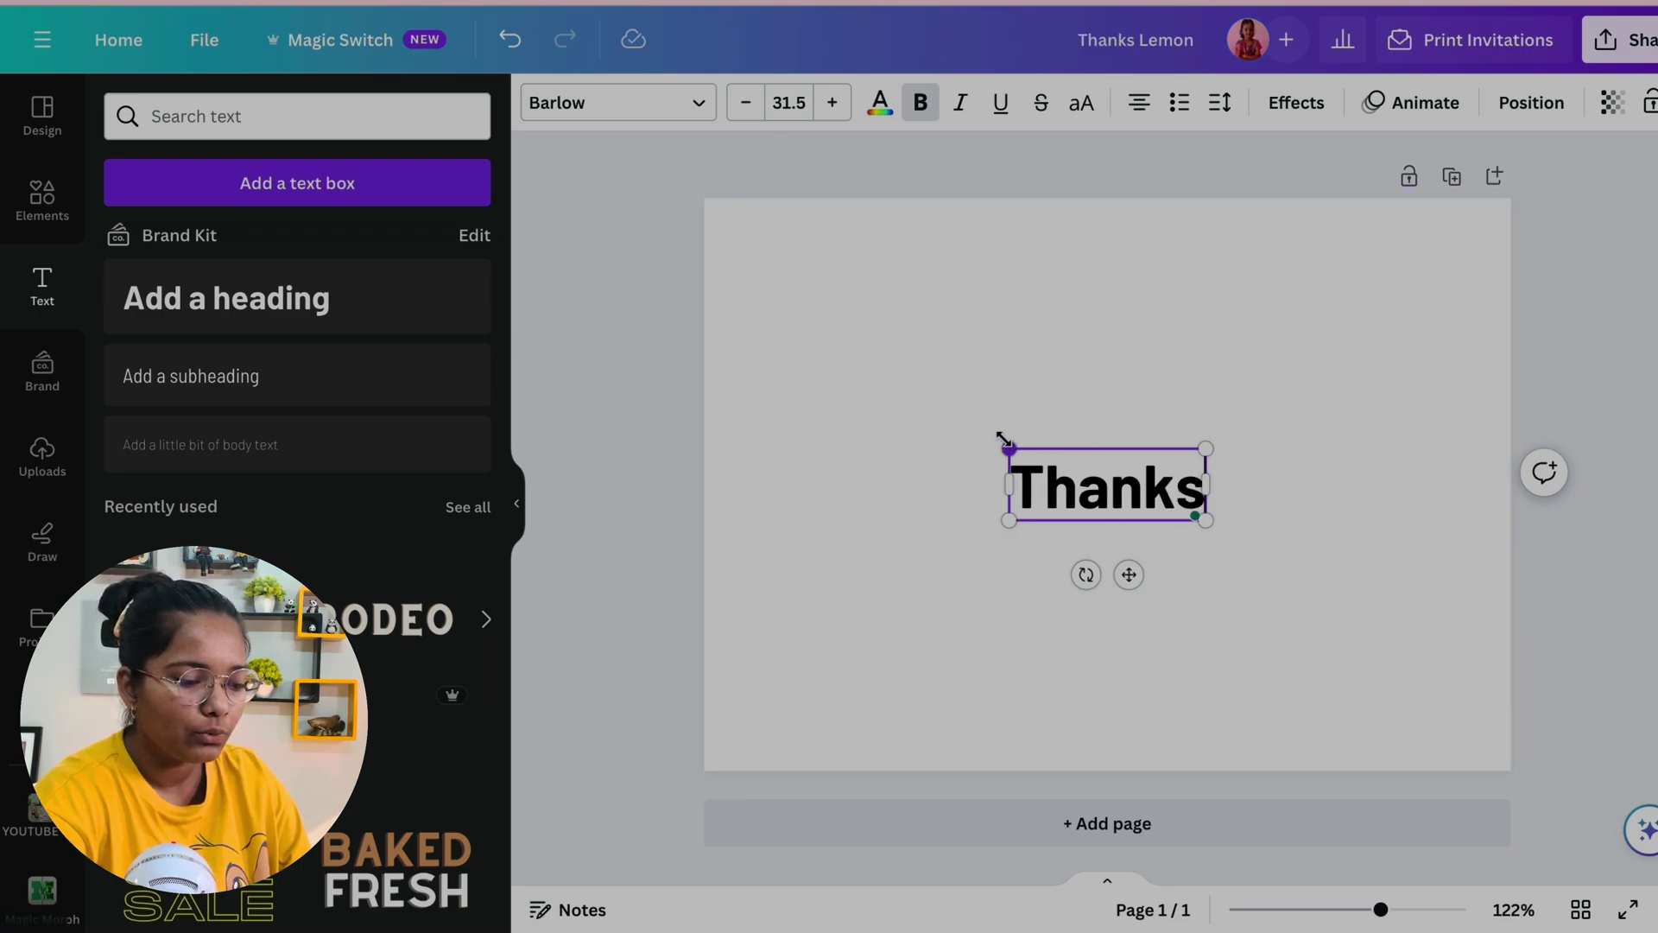
- Enlarge the "Thanks" heading to a font size of about 62.7 and centre it in the upper half of the card
left_click_drag(1004, 439, 814, 378)
left_click(847, 573)
left_click(992, 489)
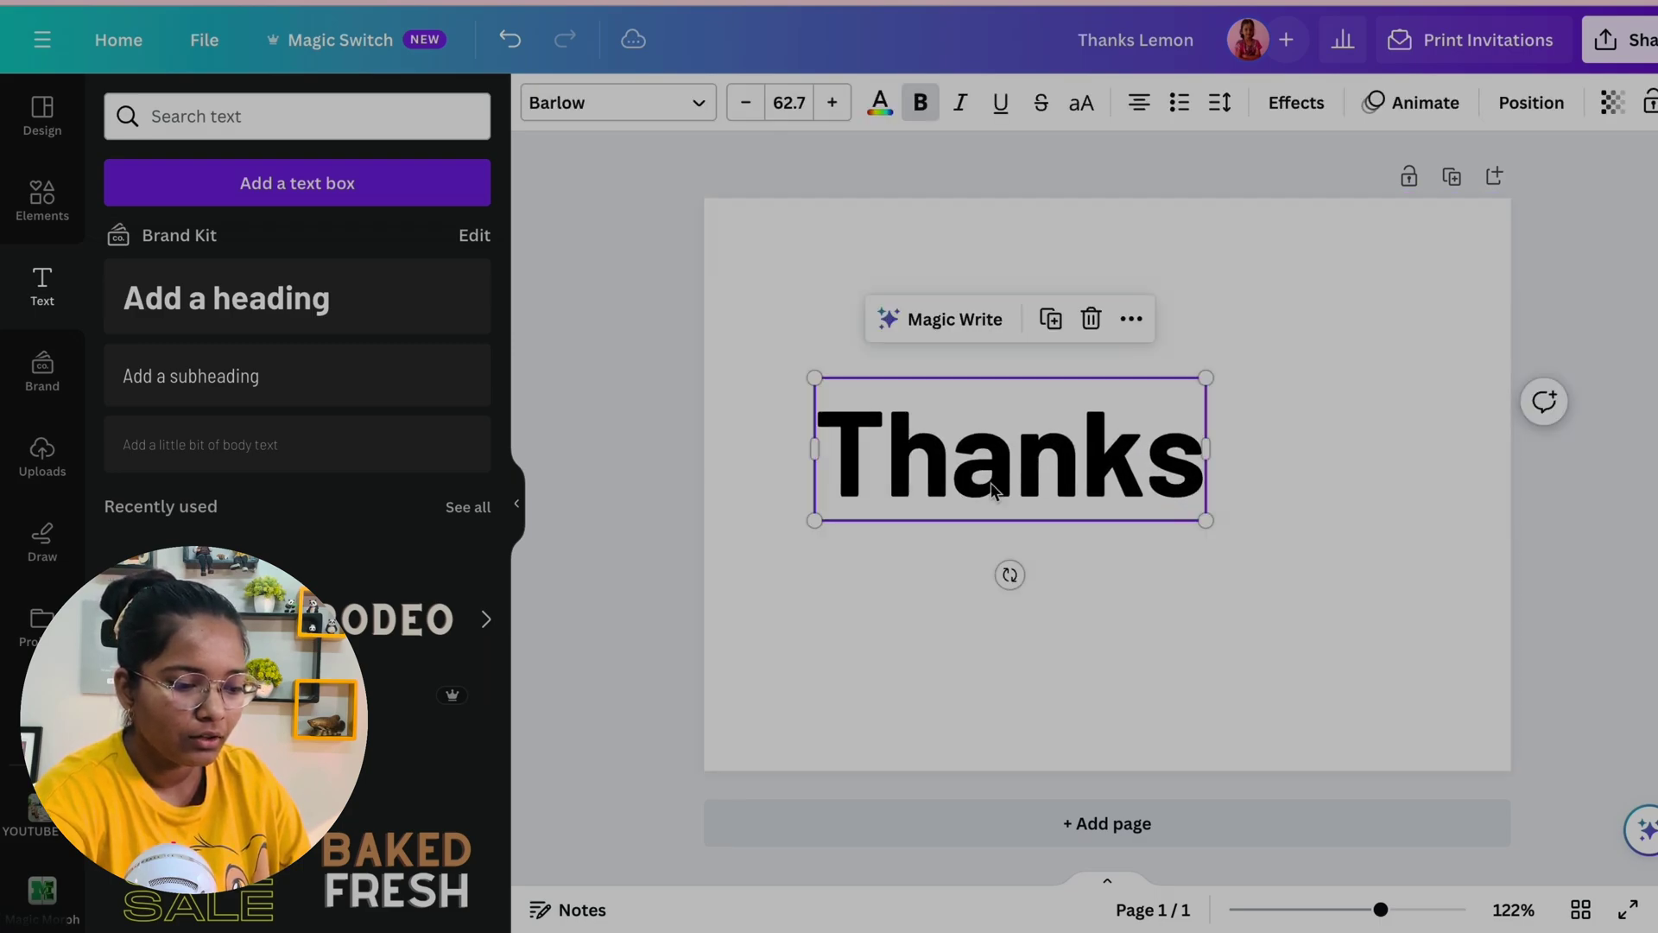
left_click_drag(992, 489, 1059, 452)
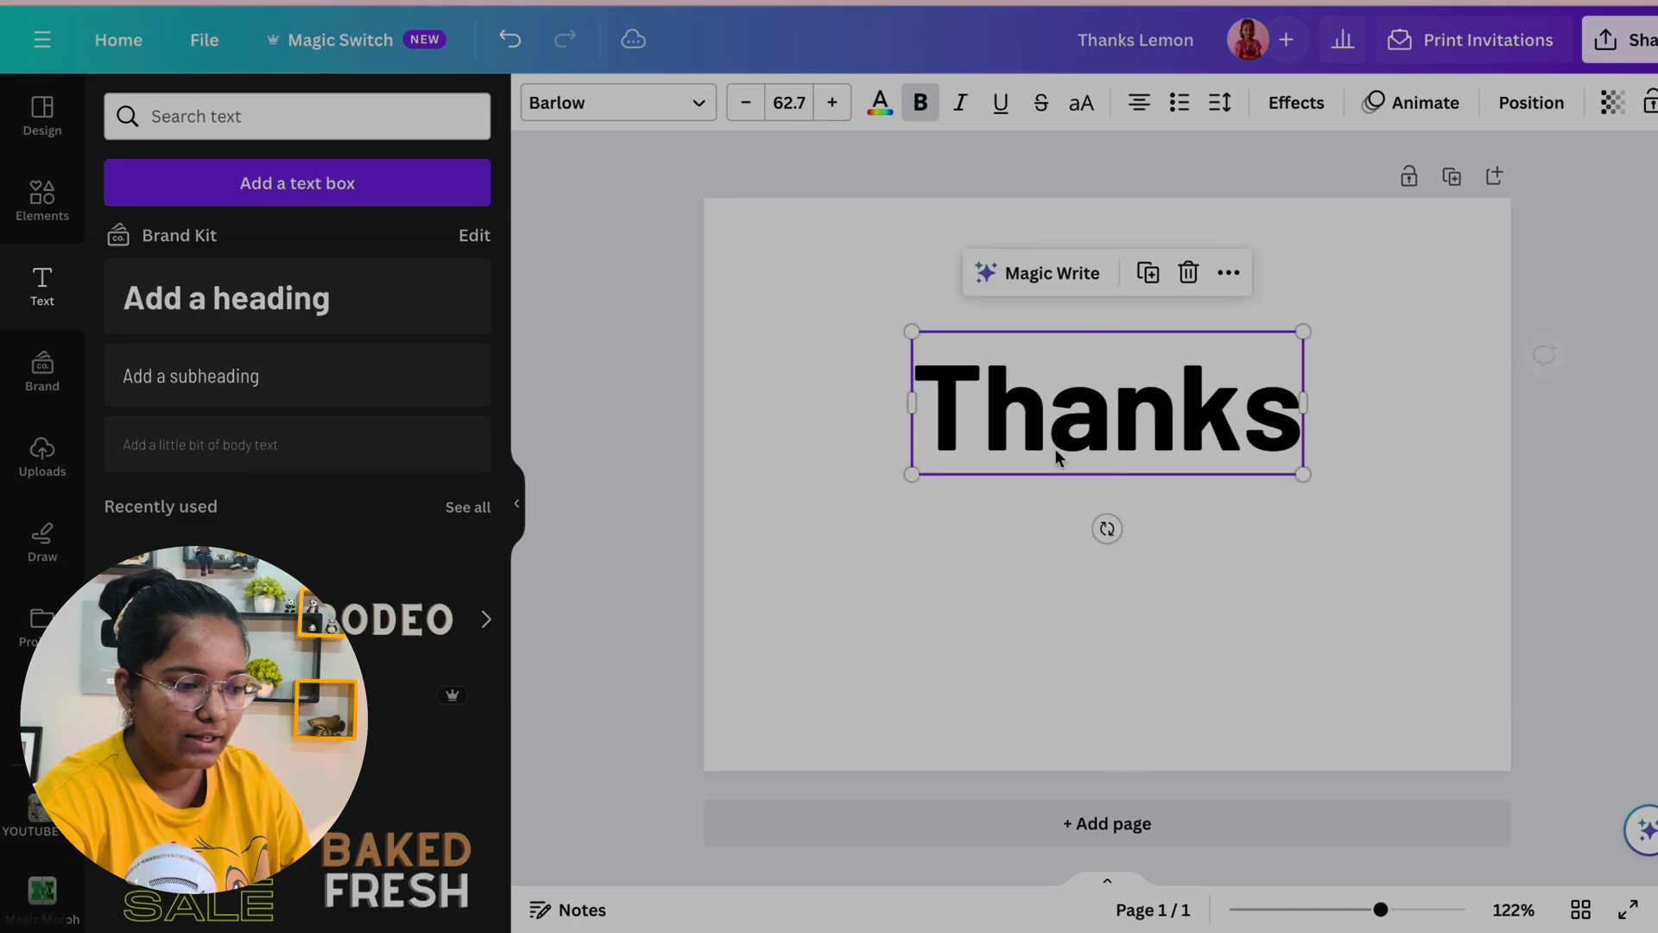
- Browse the Handwriting fonts, try Brittany, and set the "Thanks" heading in Alex Brush
left_click(882, 103)
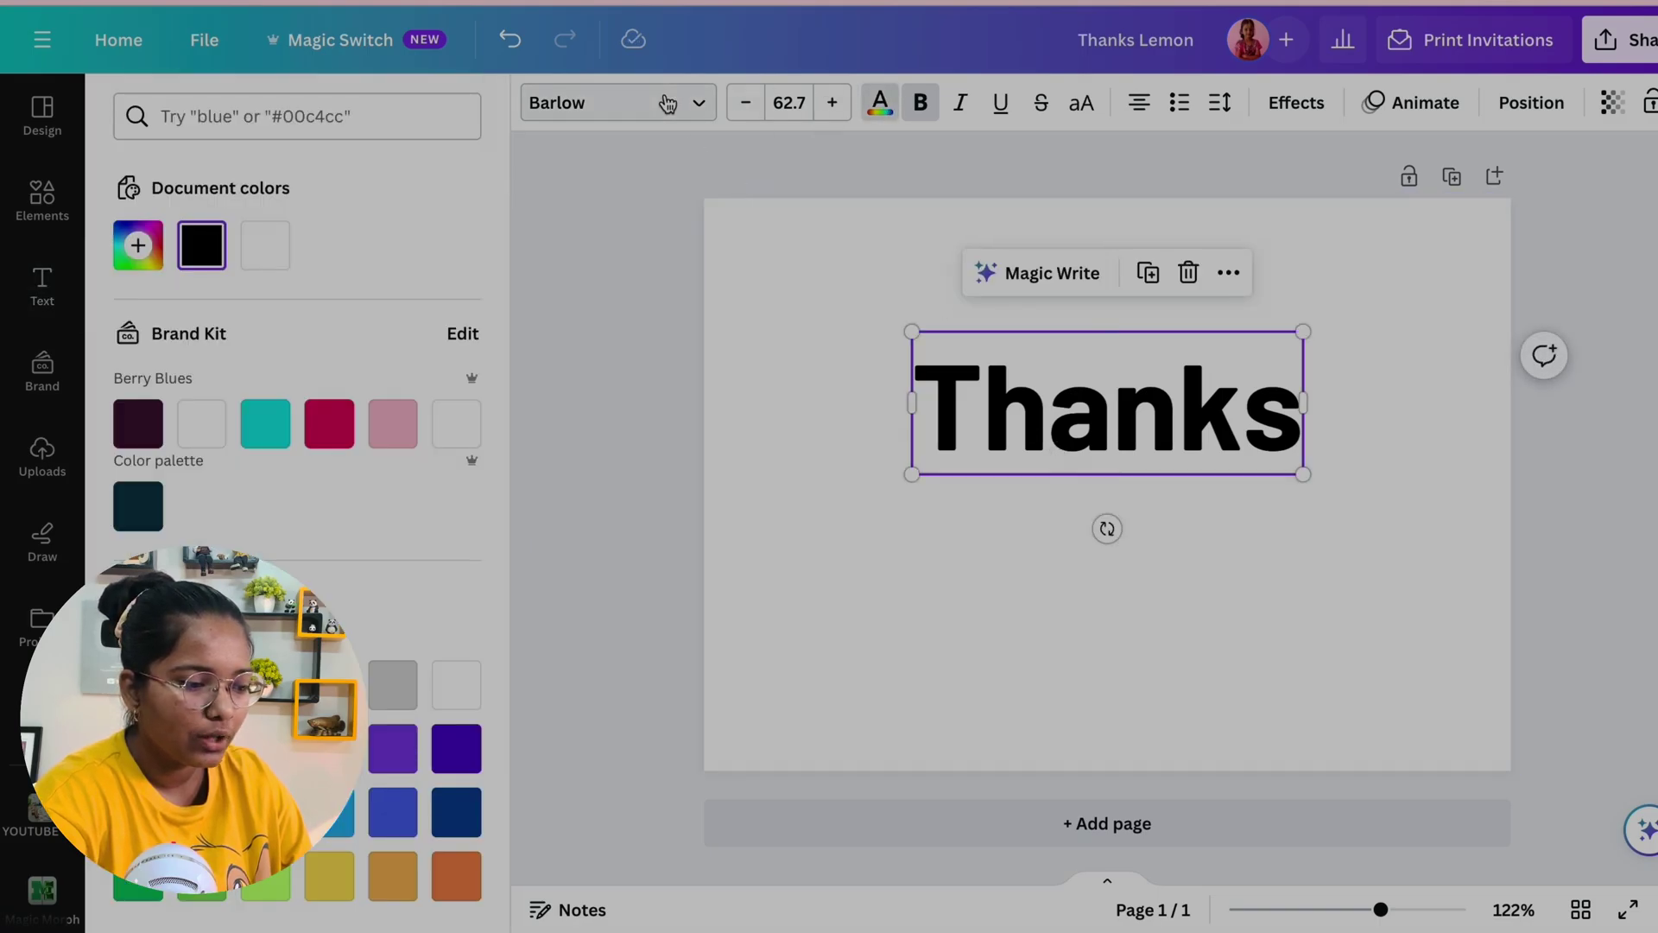
left_click(622, 103)
left_click(380, 180)
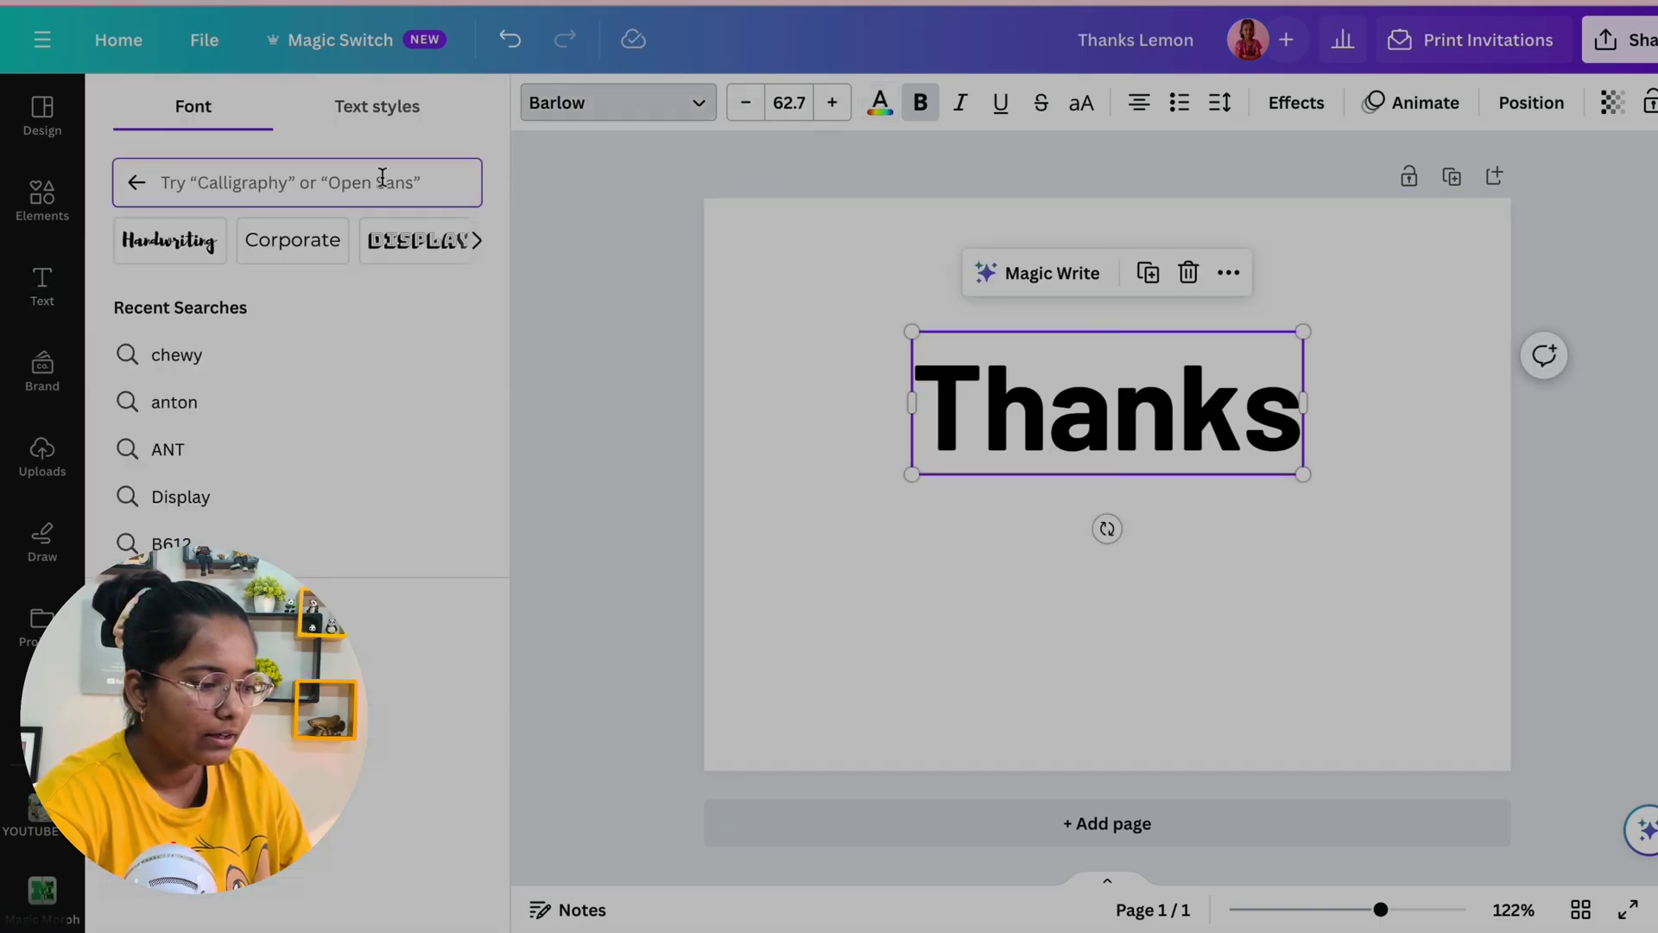
left_click(199, 237)
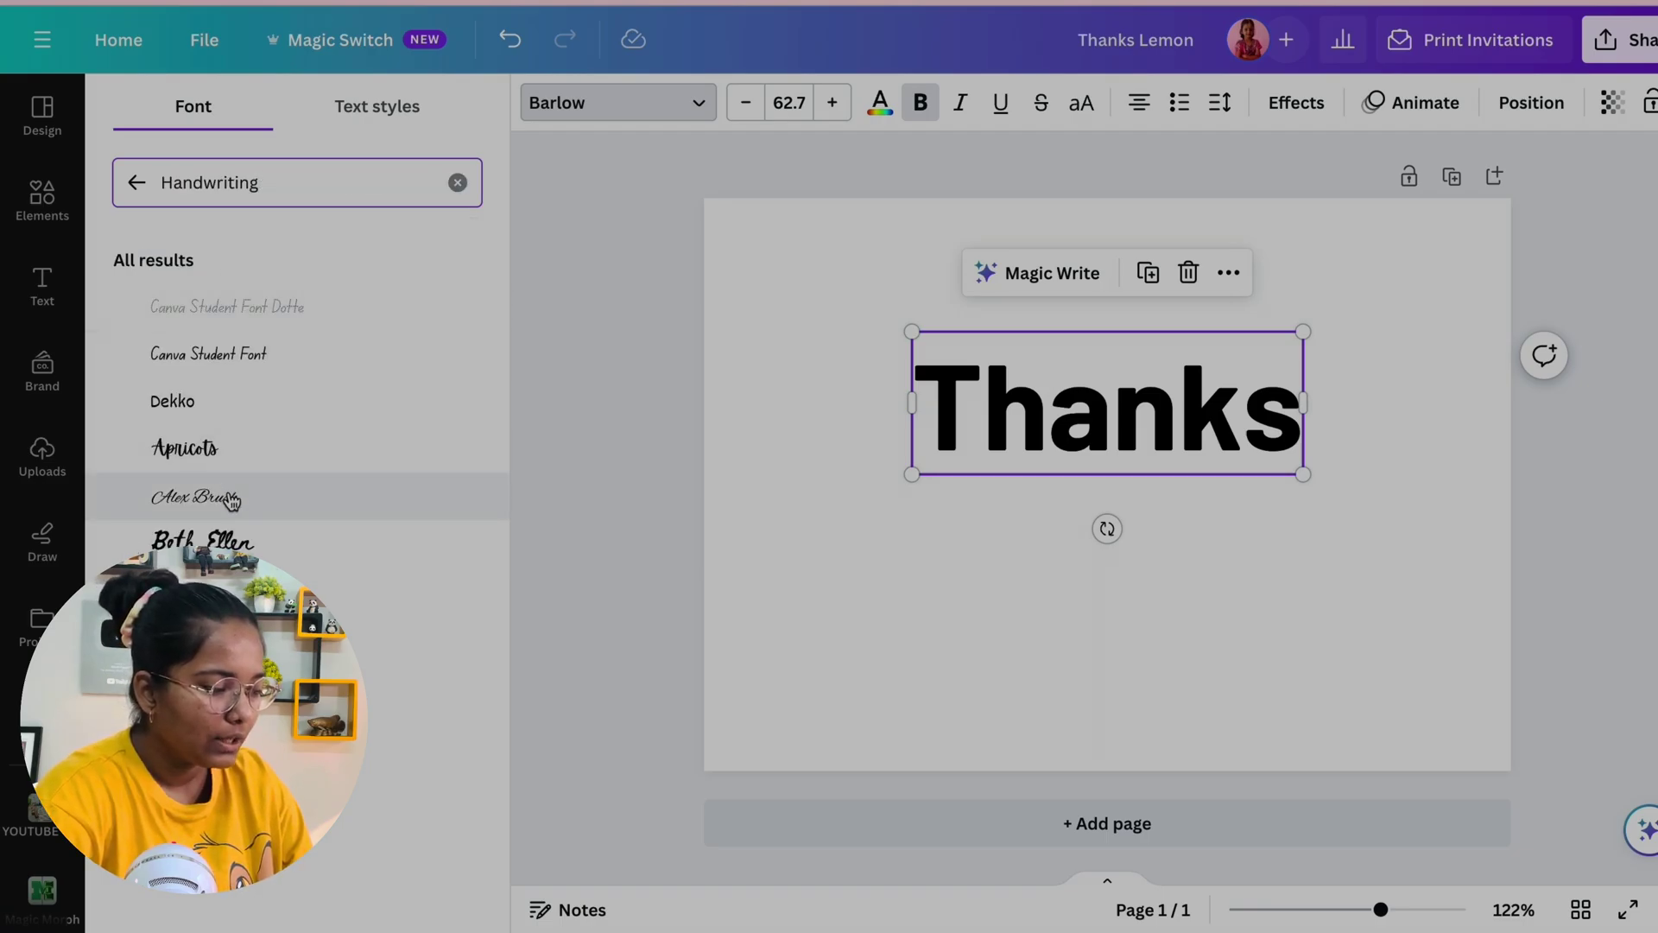
left_click(229, 496)
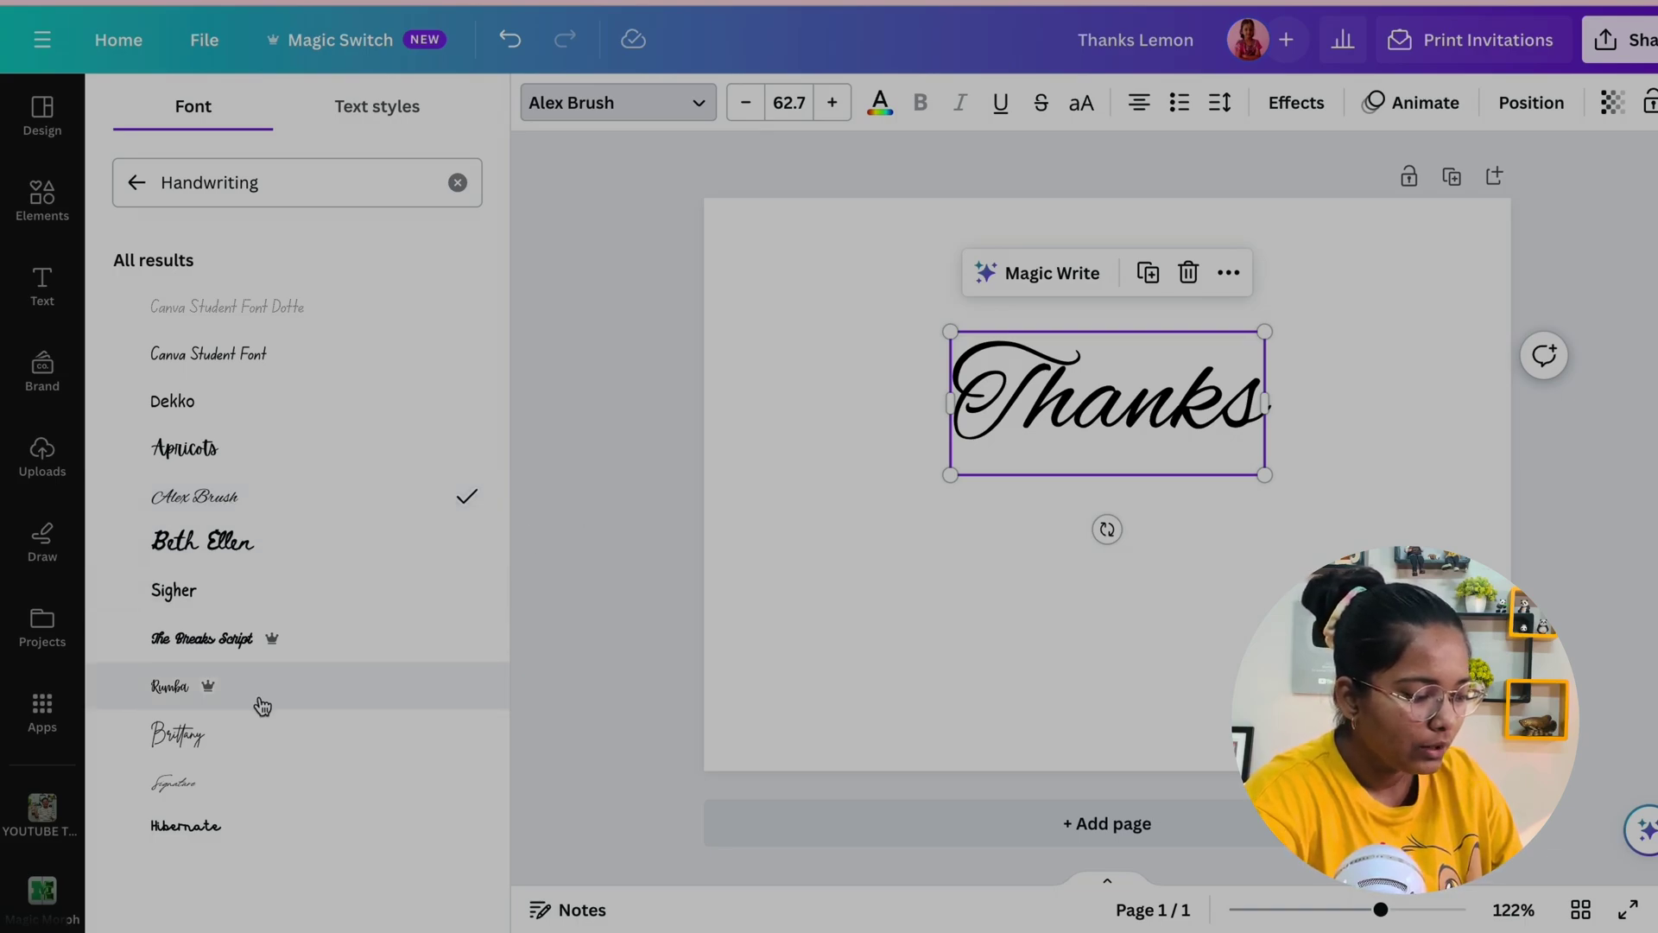
left_click(230, 738)
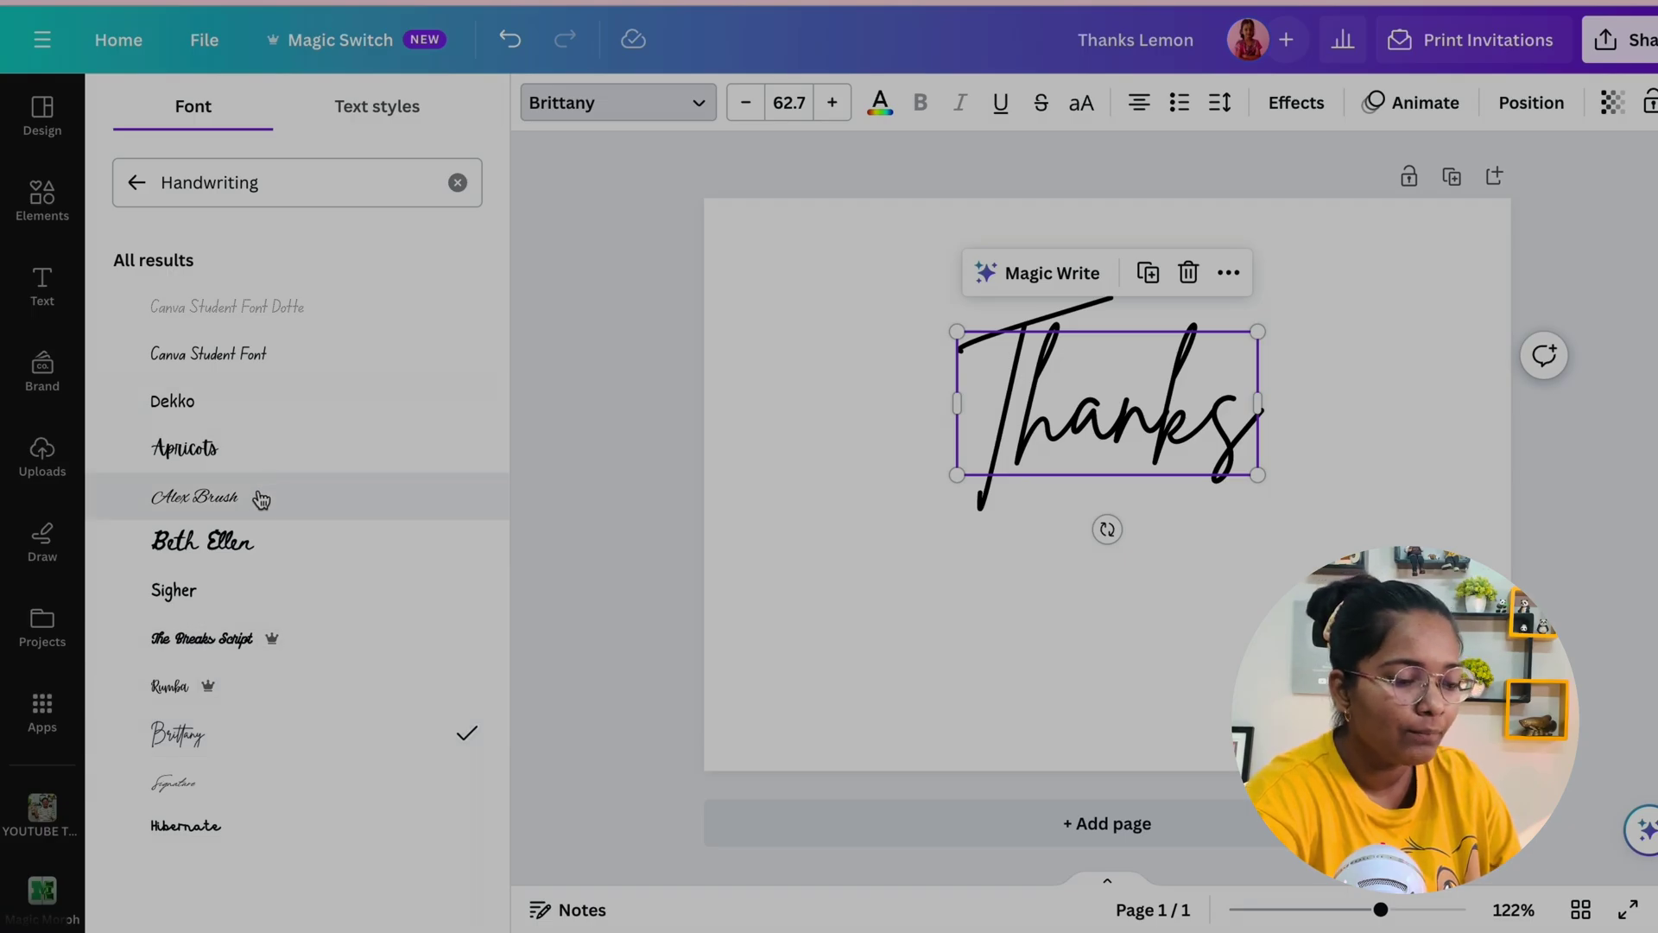
left_click(329, 494)
left_click(528, 527)
left_click(870, 556)
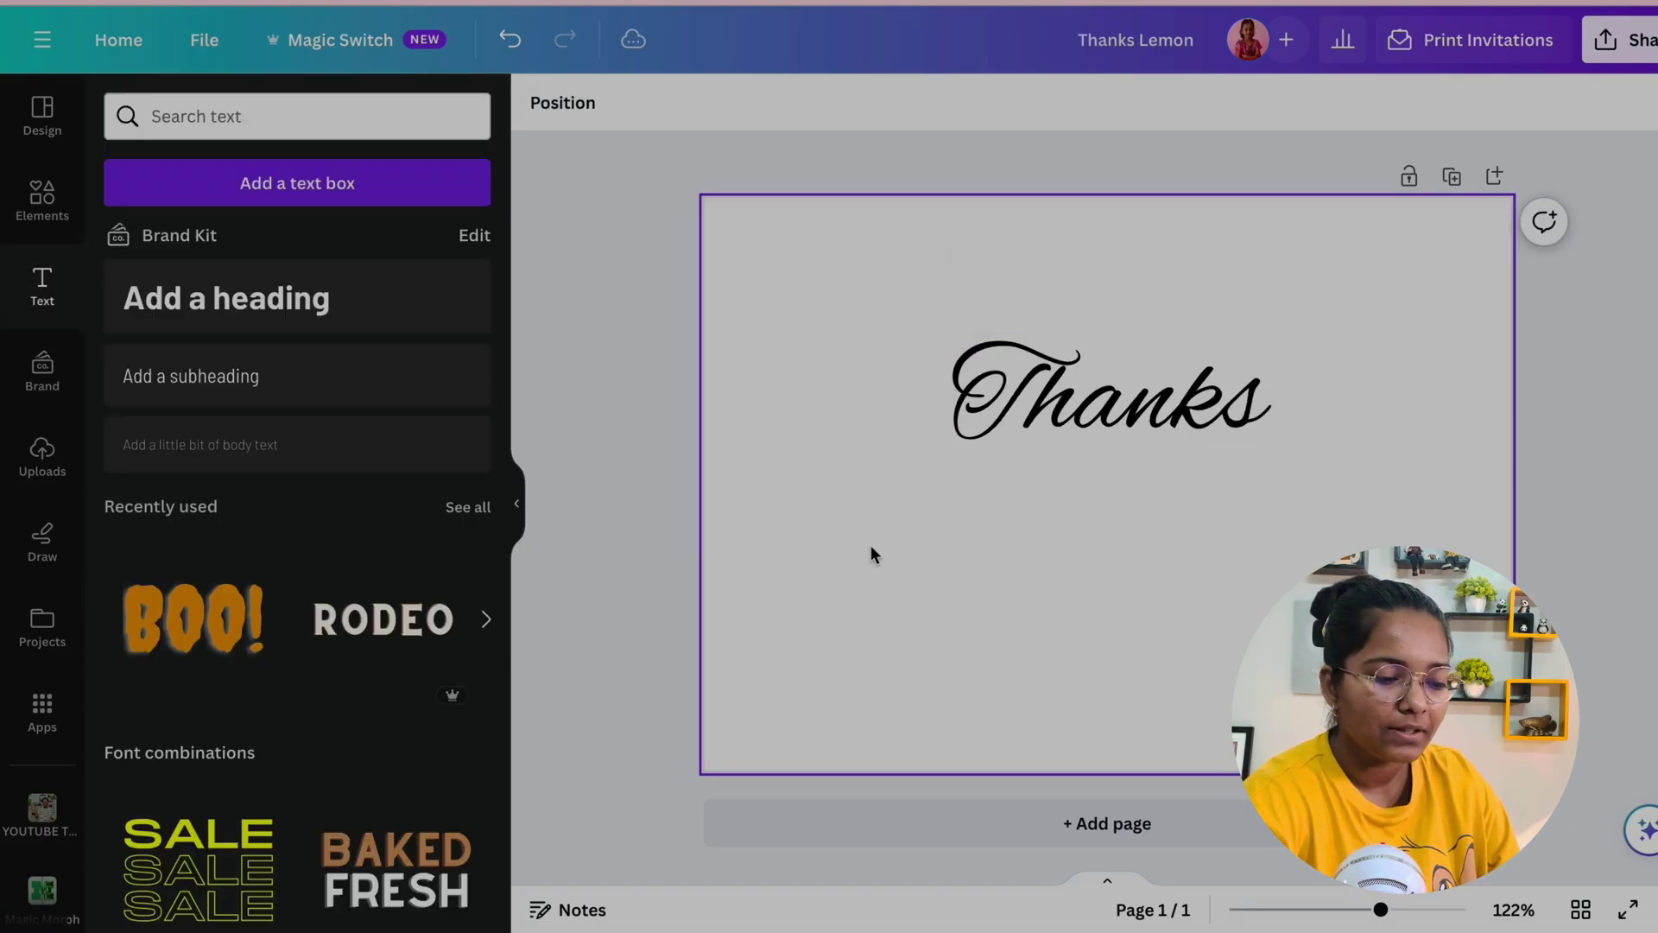
- Duplicate the "Thanks" heading, place the copy directly below it, and change the copy's text to "Lemon"
left_click(974, 432)
key("ctrl+d")
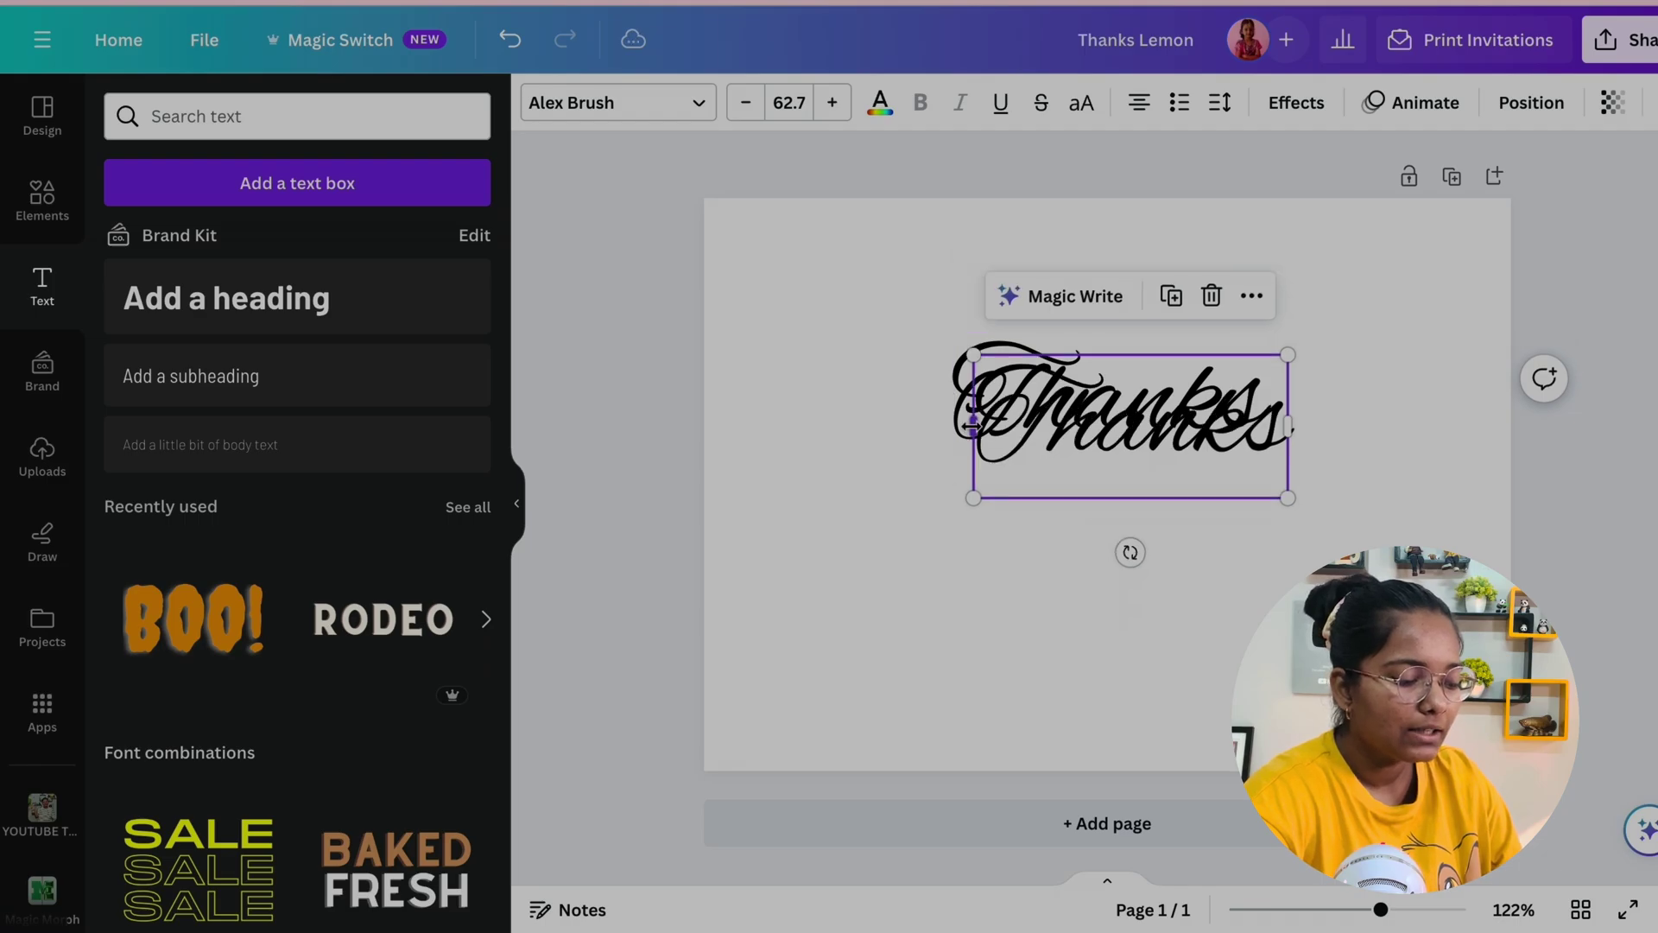
left_click_drag(973, 432, 966, 554)
double_click(1036, 538)
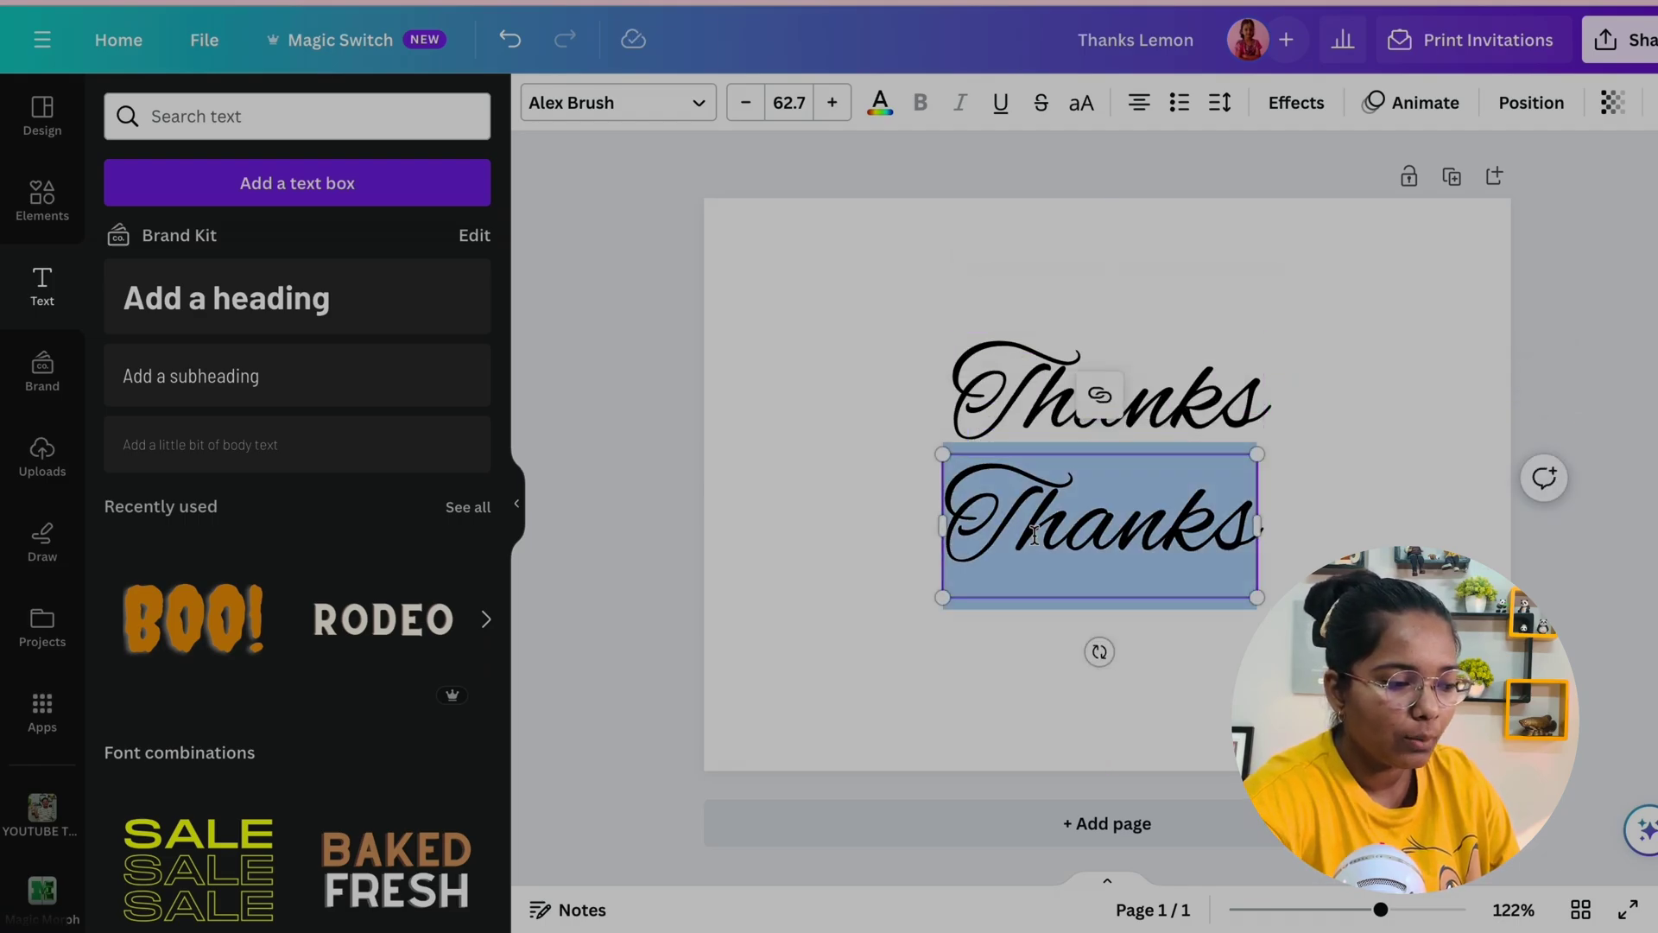
type("&emon")
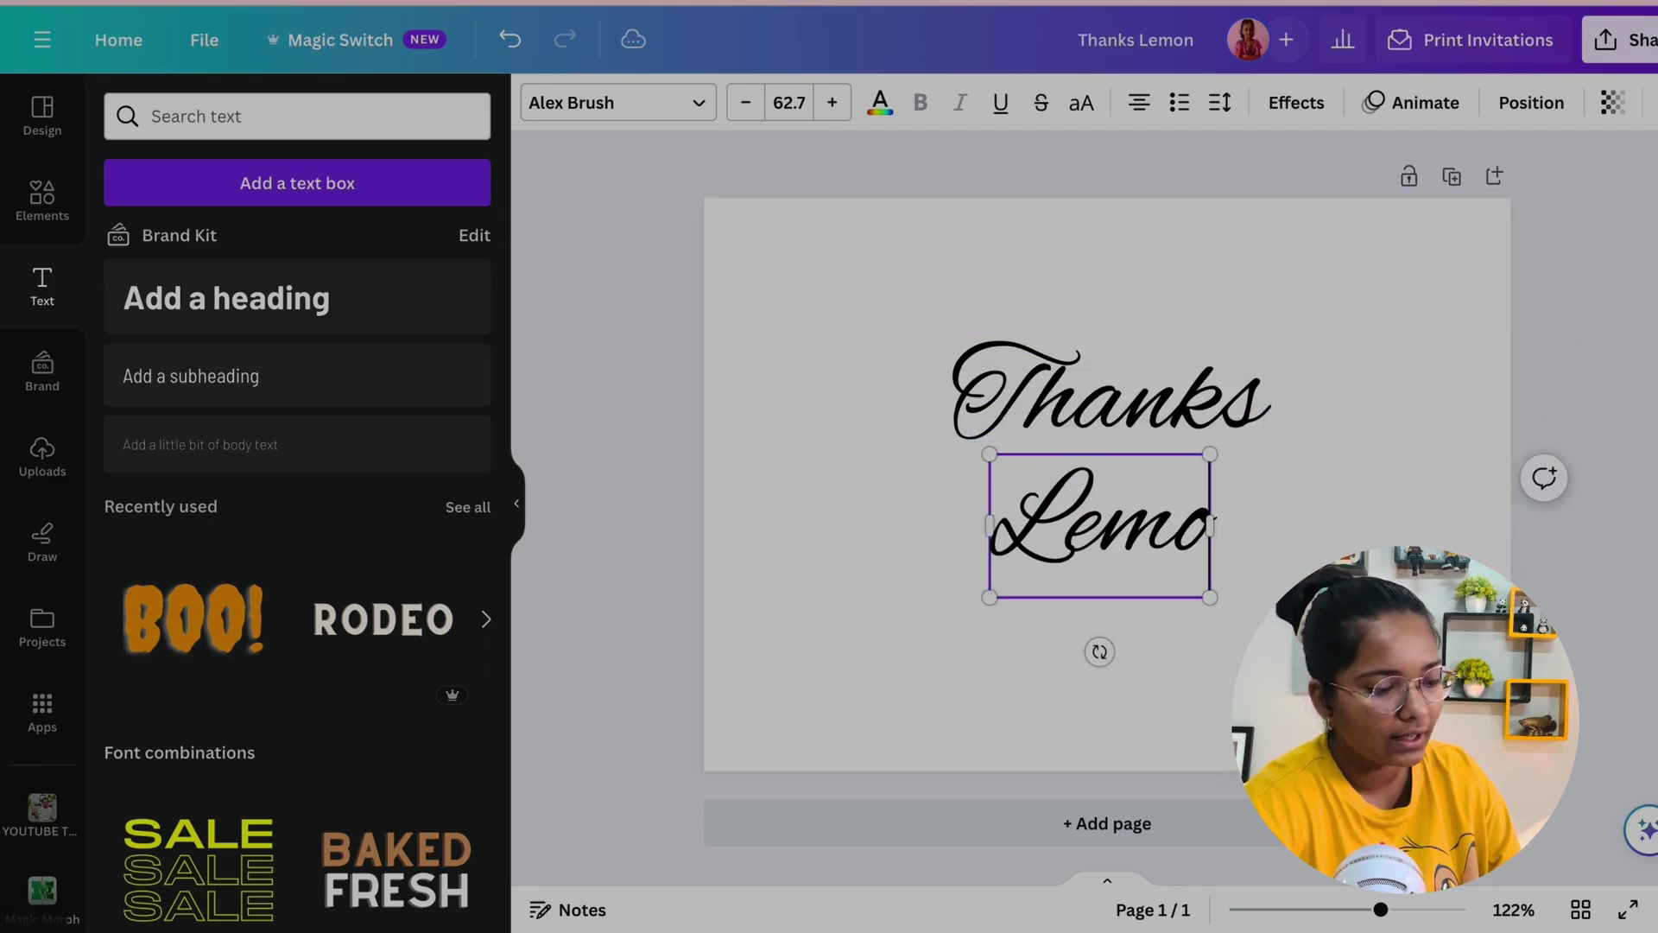
- Search the fonts for "fun" and set the word "Lemon" in TAN Nimbus
left_click(616, 106)
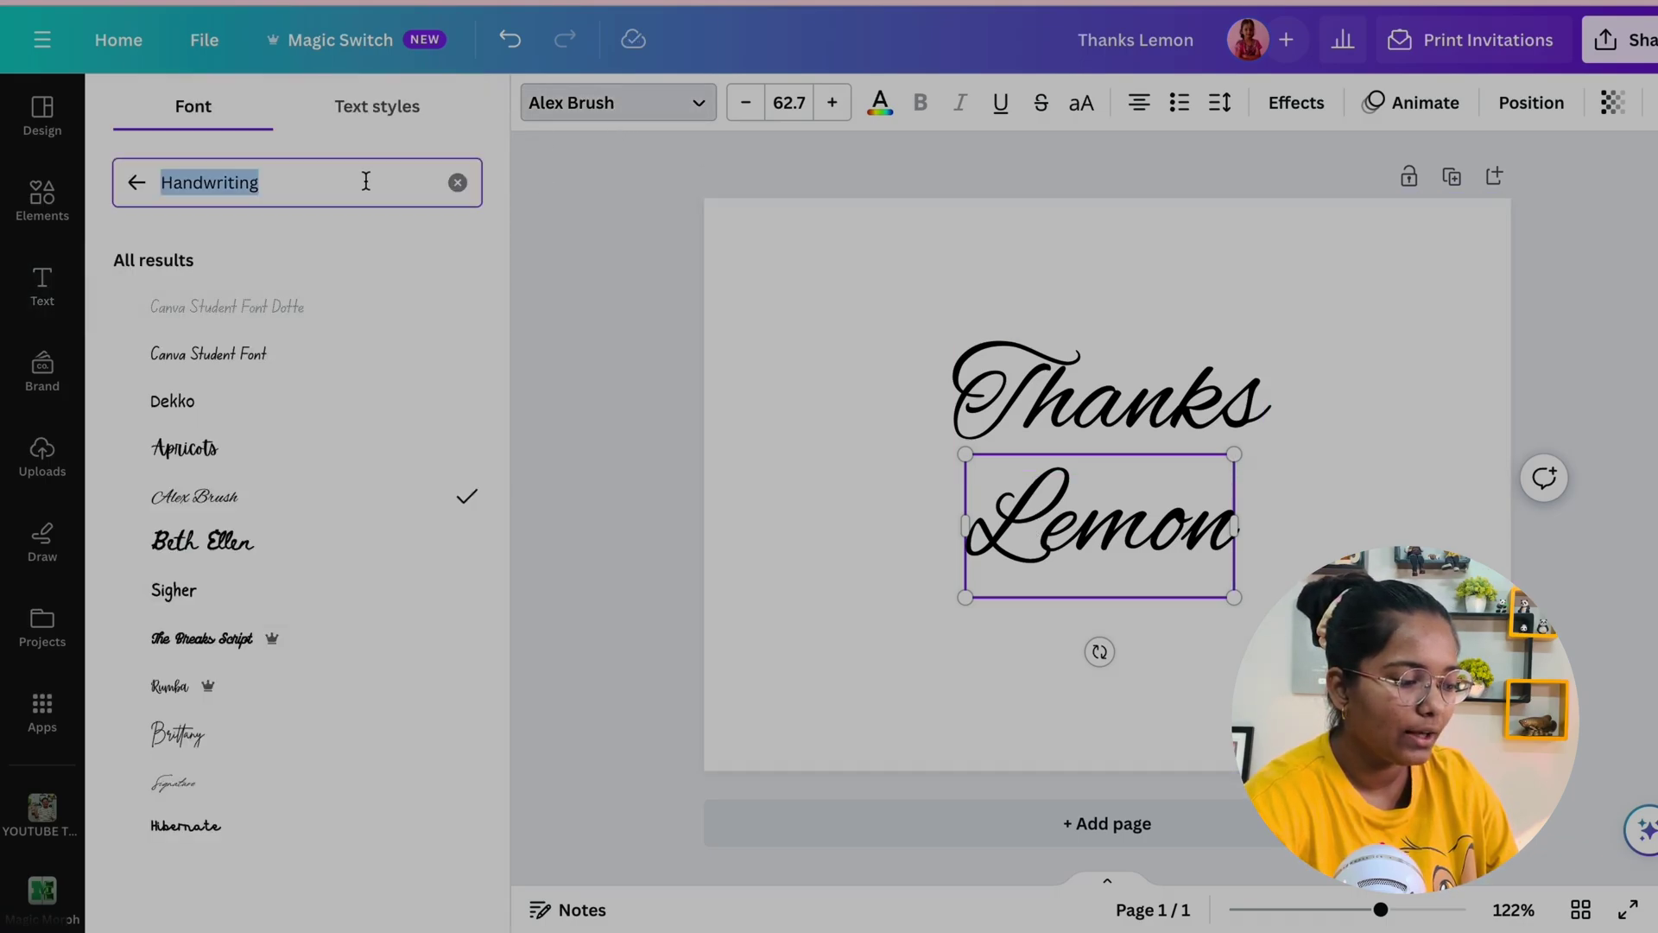
type("fun")
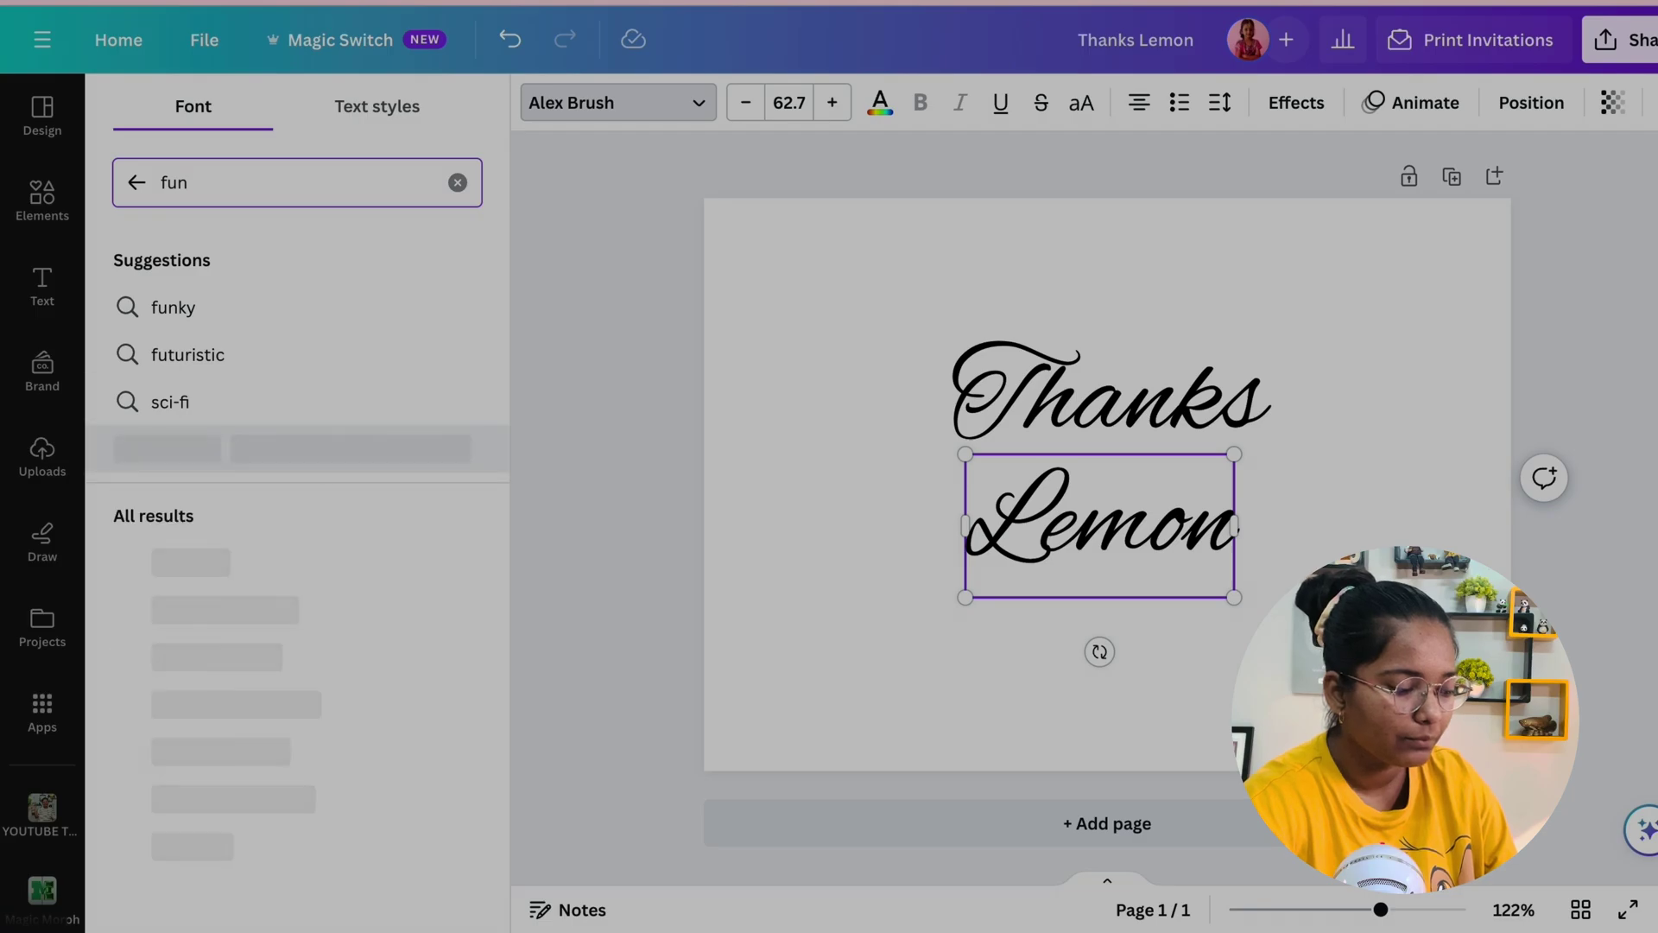
left_click(380, 557)
scroll(374, 600, "down", 2)
scroll(375, 602, "down", 1)
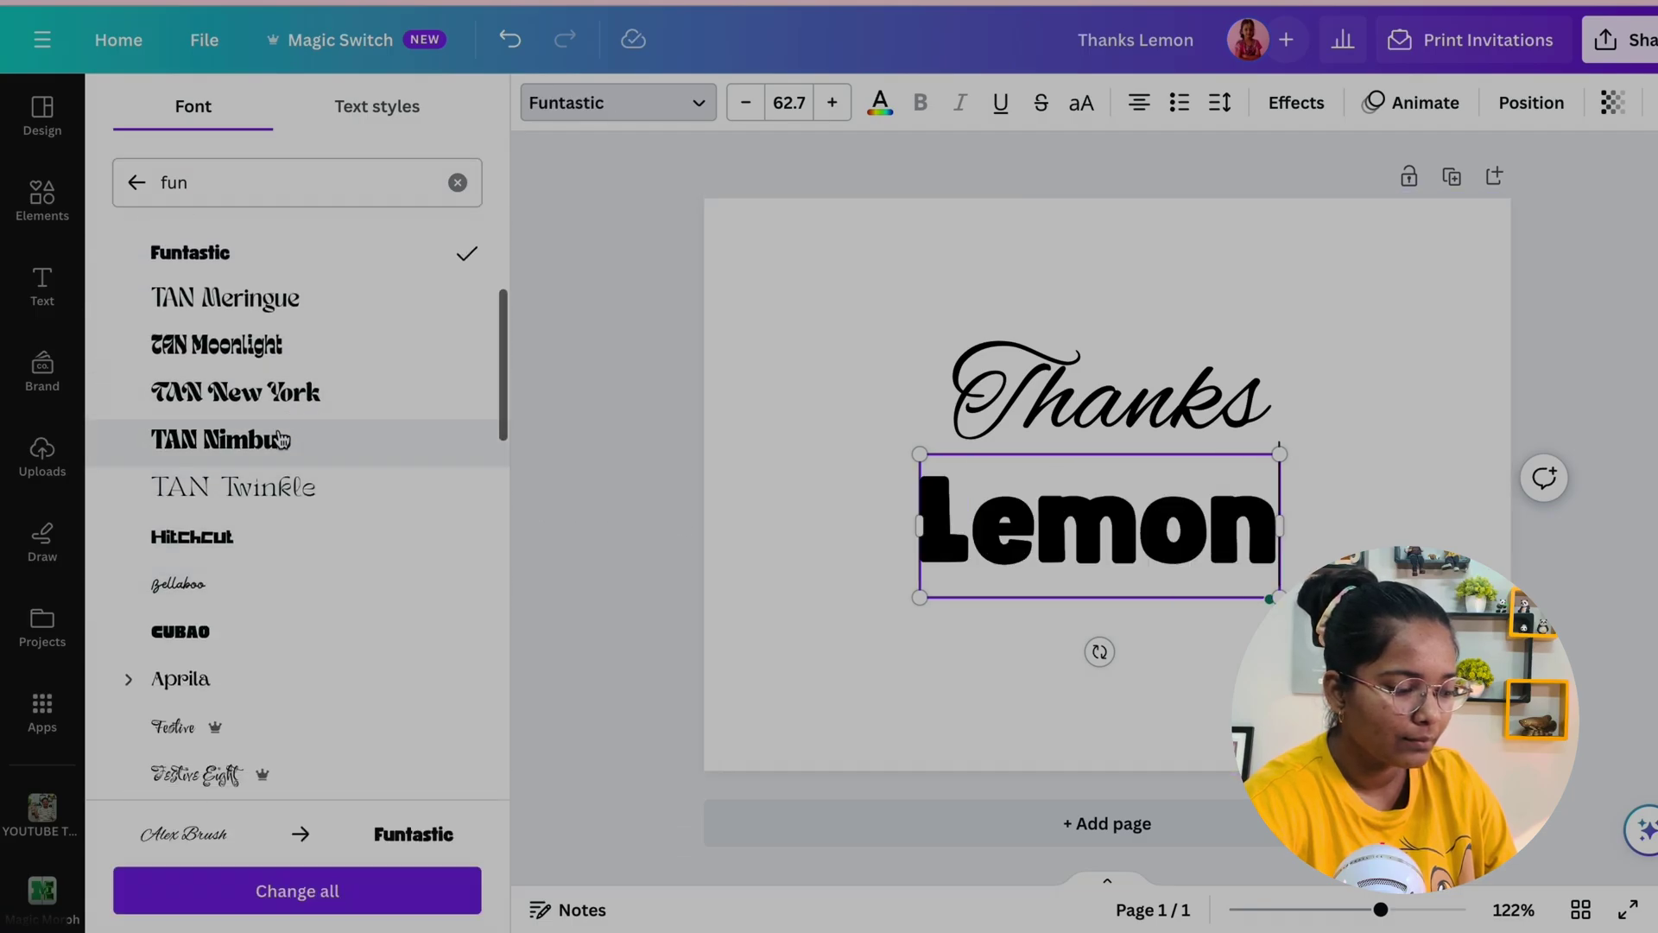
left_click(371, 439)
left_click(645, 557)
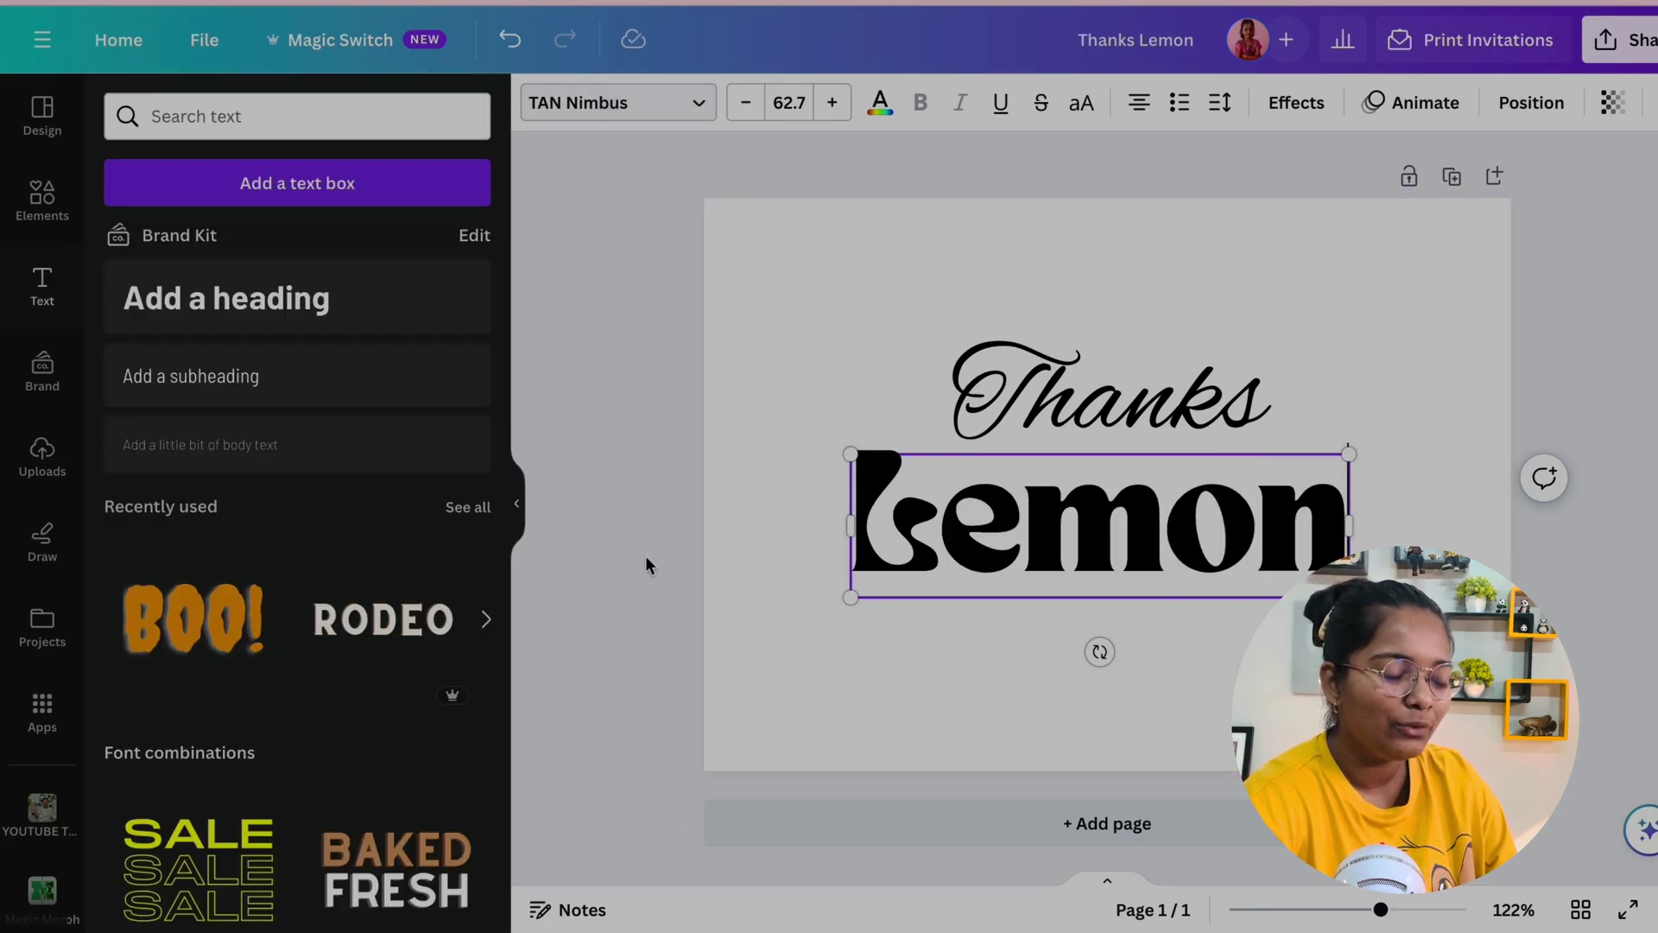
- Move "Thanks" down onto the top of "Lemon" and enlarge it to a font size of about 86.9
left_click_drag(1003, 382, 956, 434)
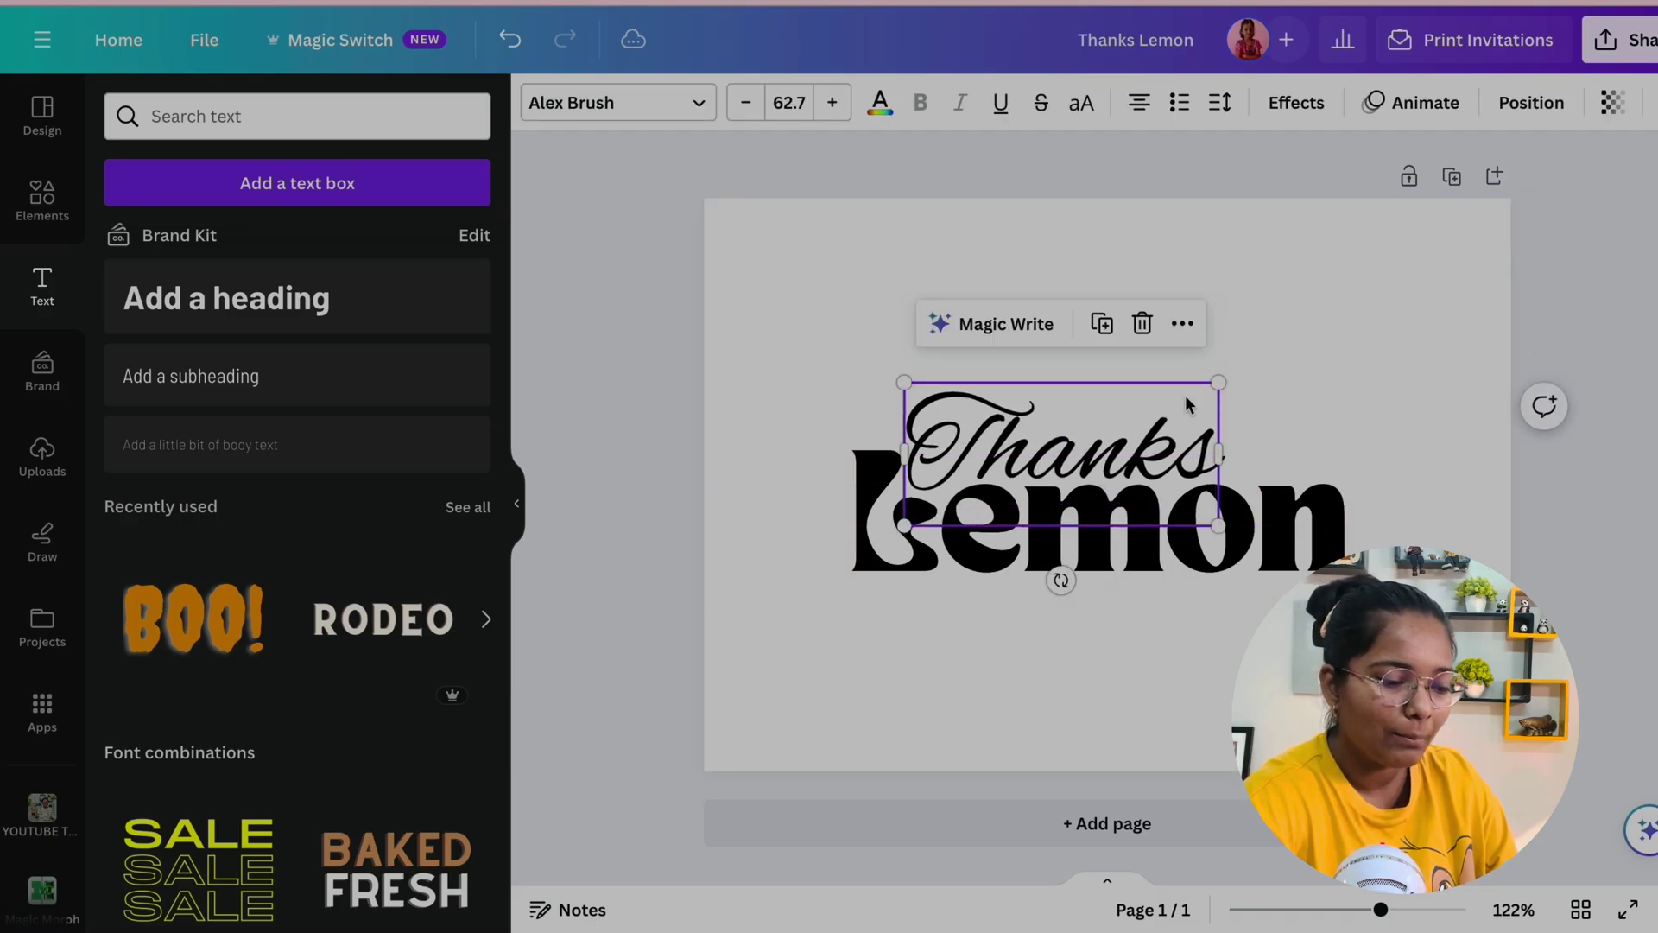
left_click_drag(1217, 382, 1359, 369)
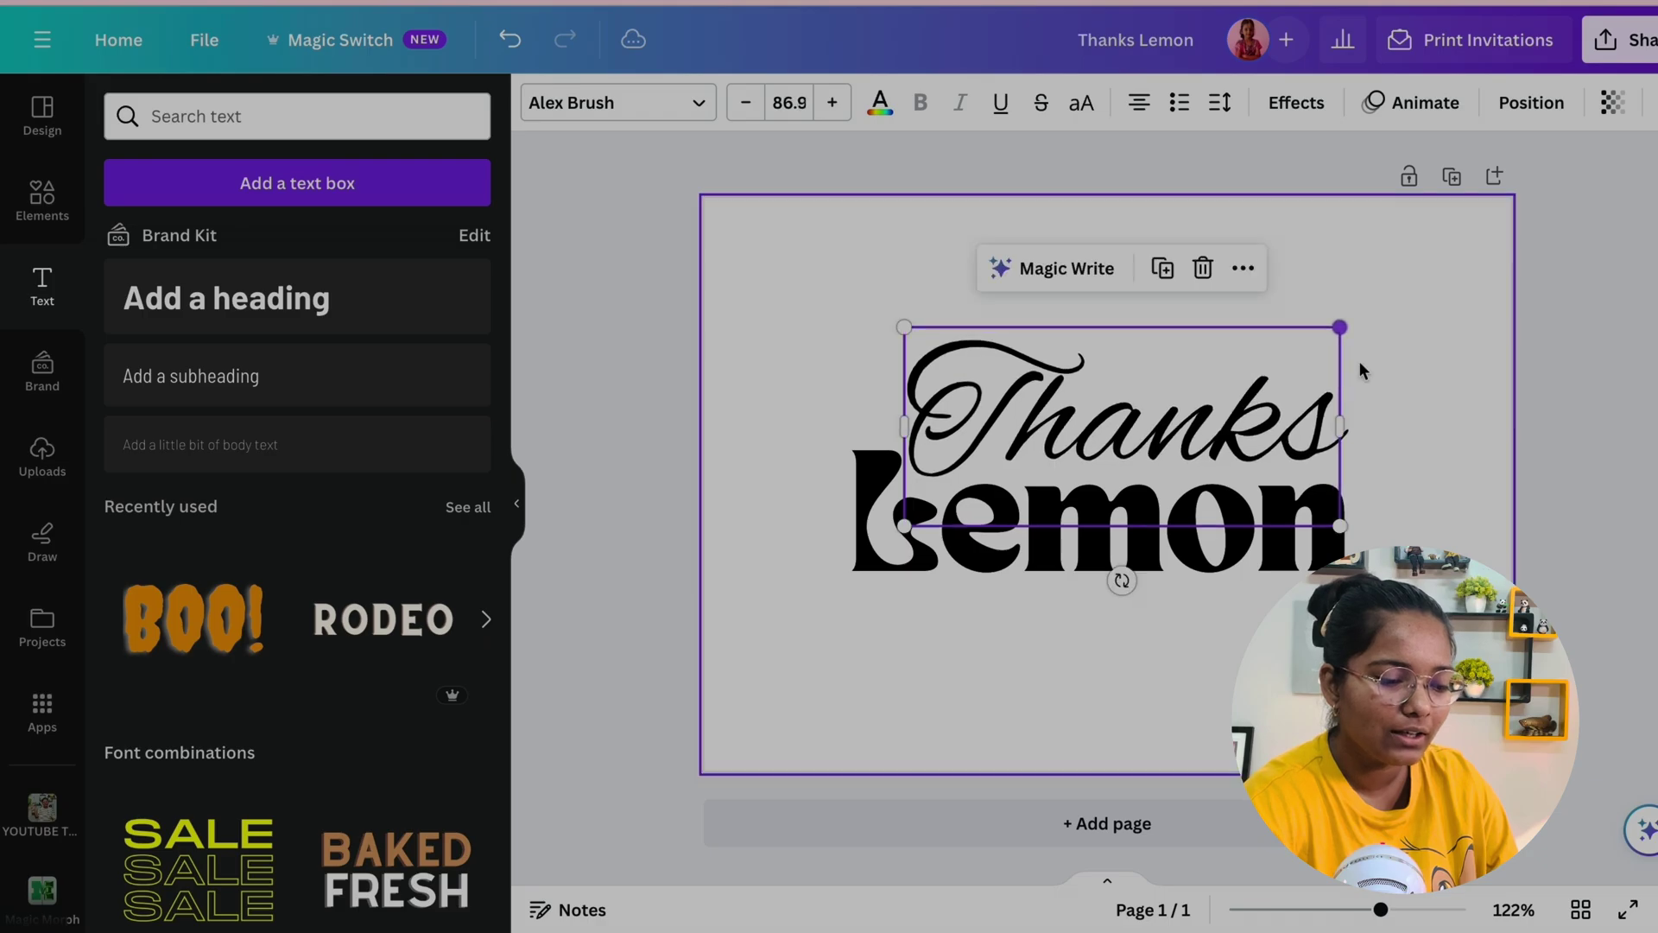
left_click_drag(1266, 334, 1269, 348)
left_click(1433, 432)
- Group the "Thanks" and "Lemon" texts and centre the group on the card
key("ctrl+a")
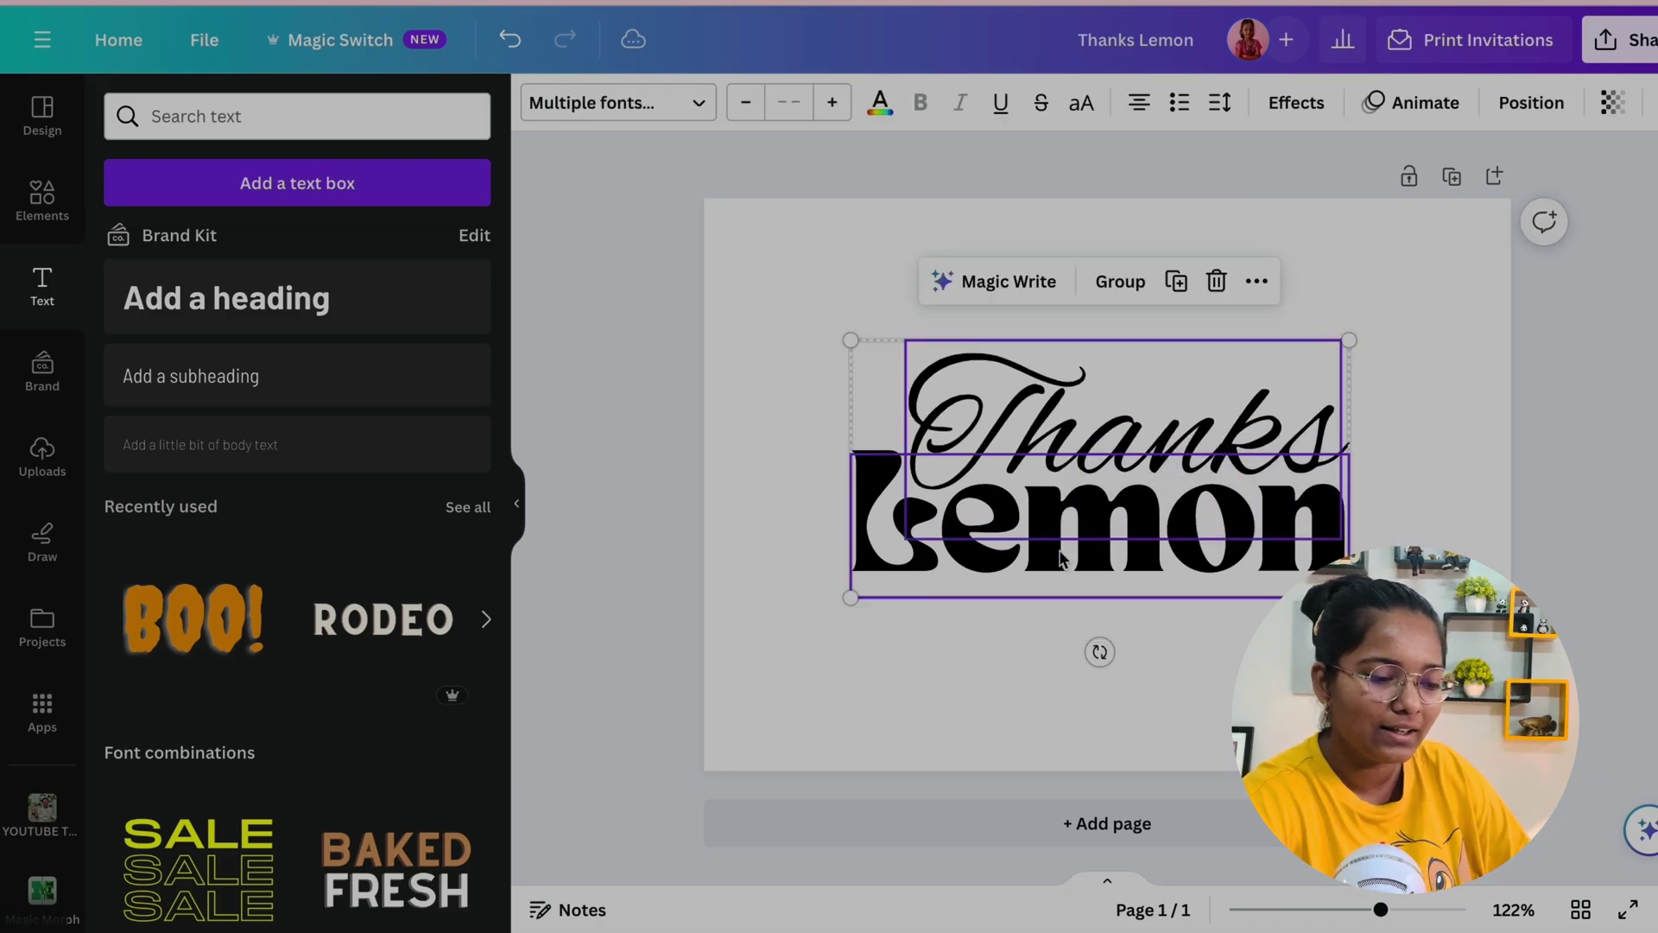
left_click(1117, 278)
left_click_drag(1102, 445, 1109, 461)
left_click(630, 483)
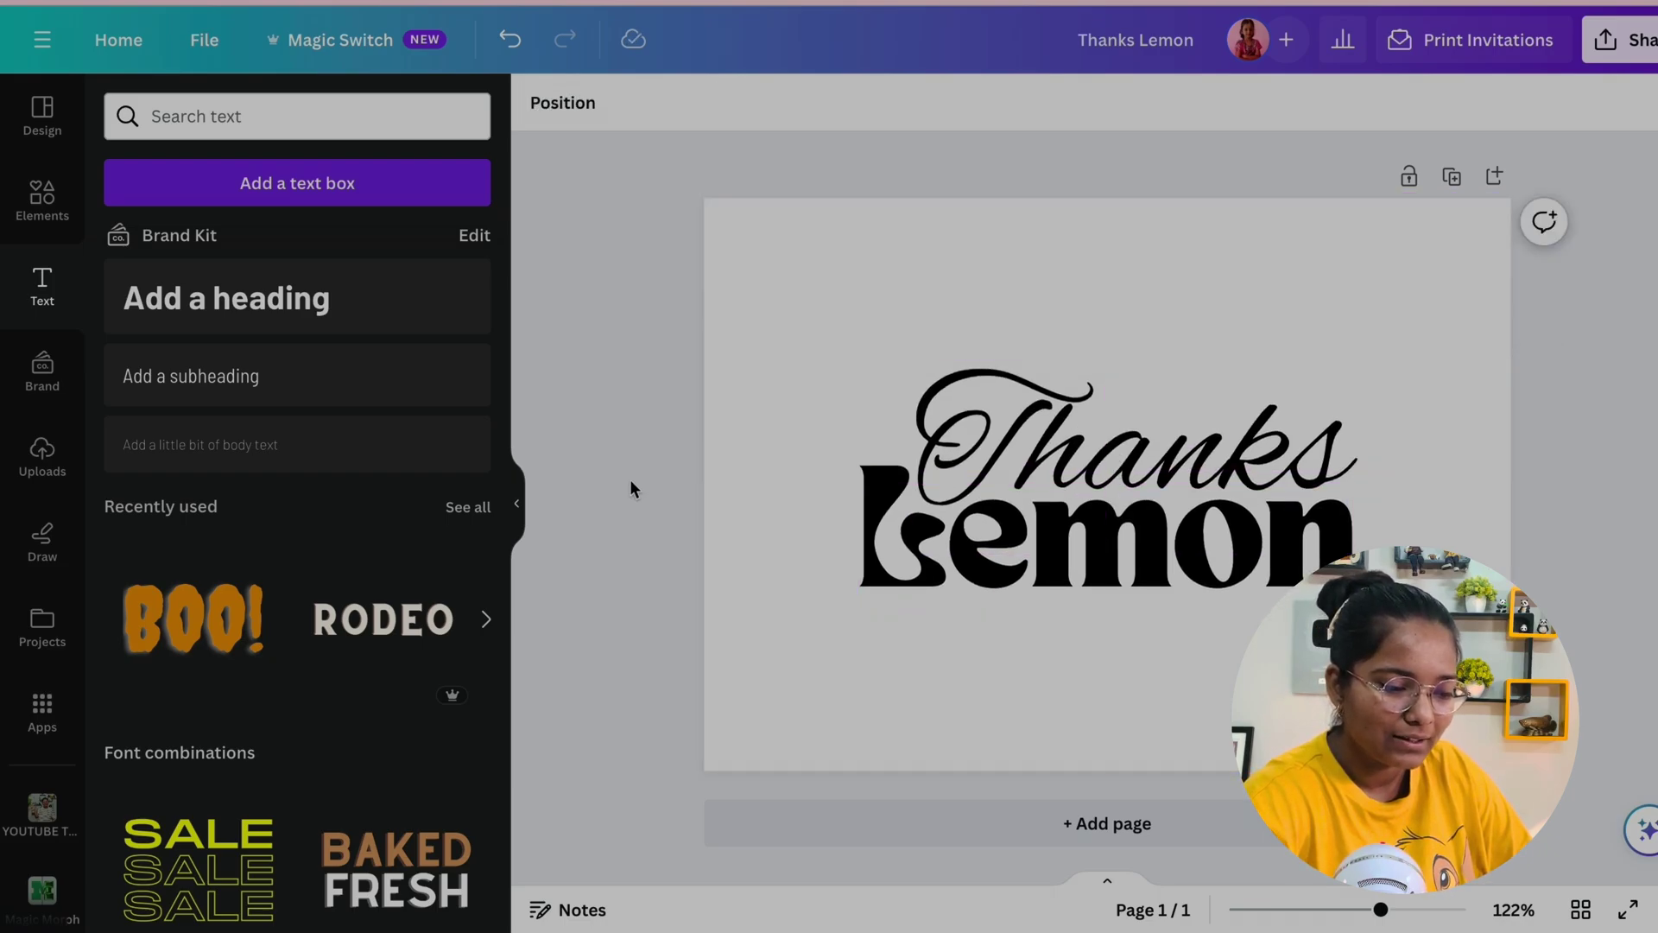
- Search the elements for "lemon" and add the round lemon slice graphic to the card
left_click(42, 200)
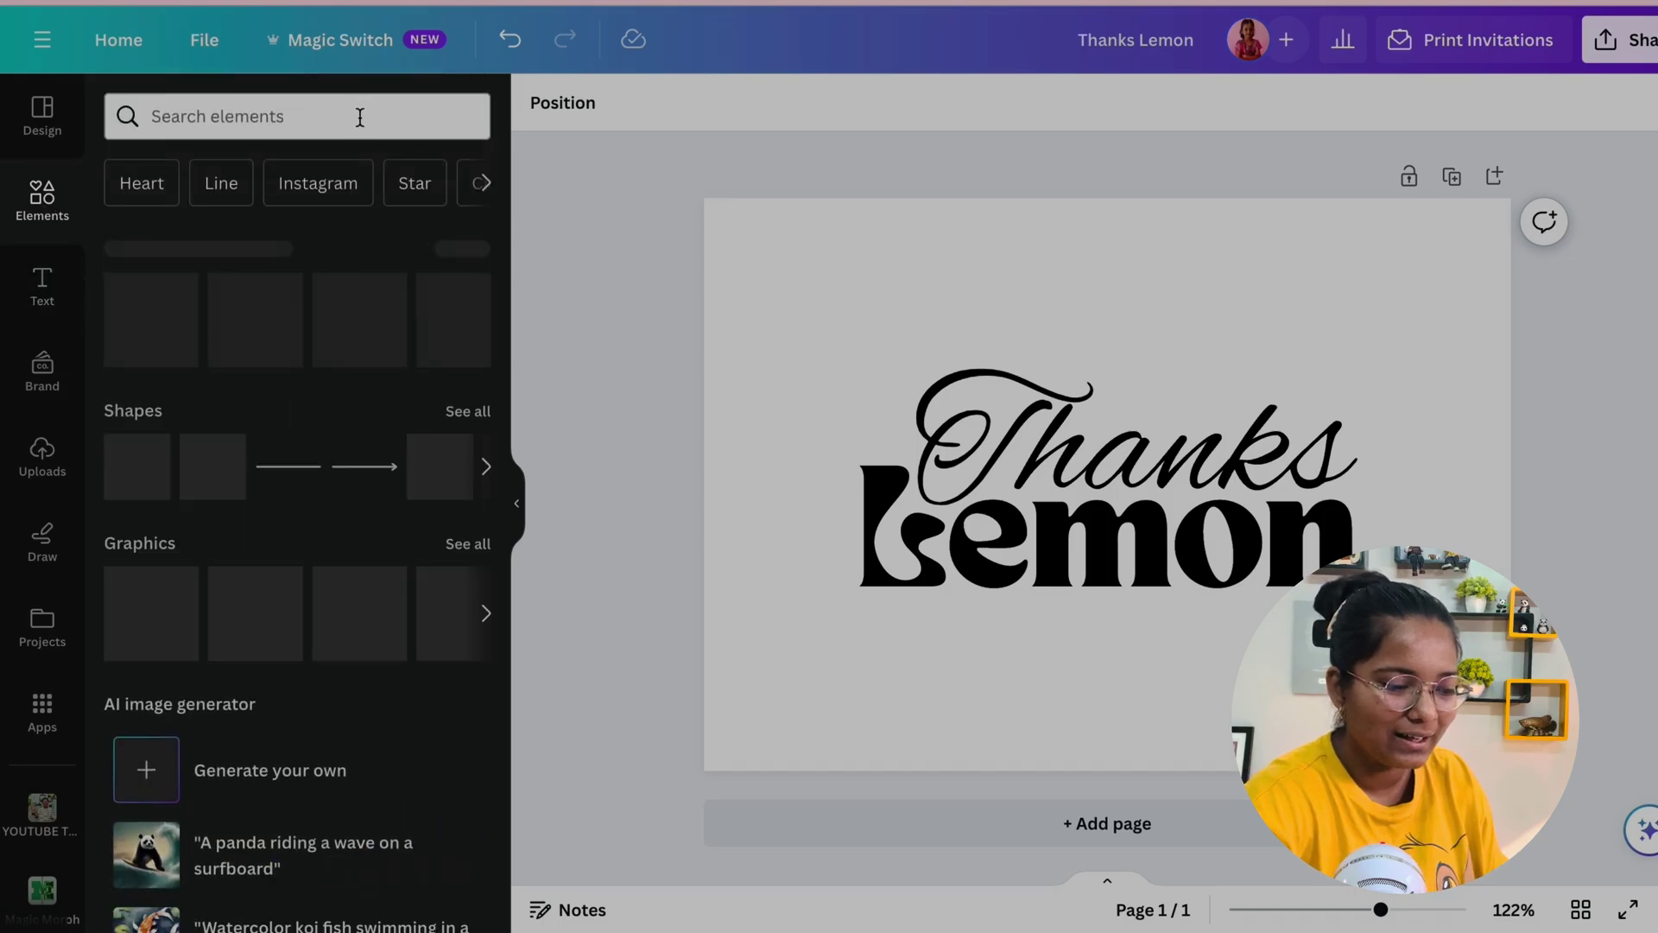
left_click(311, 116)
type("le")
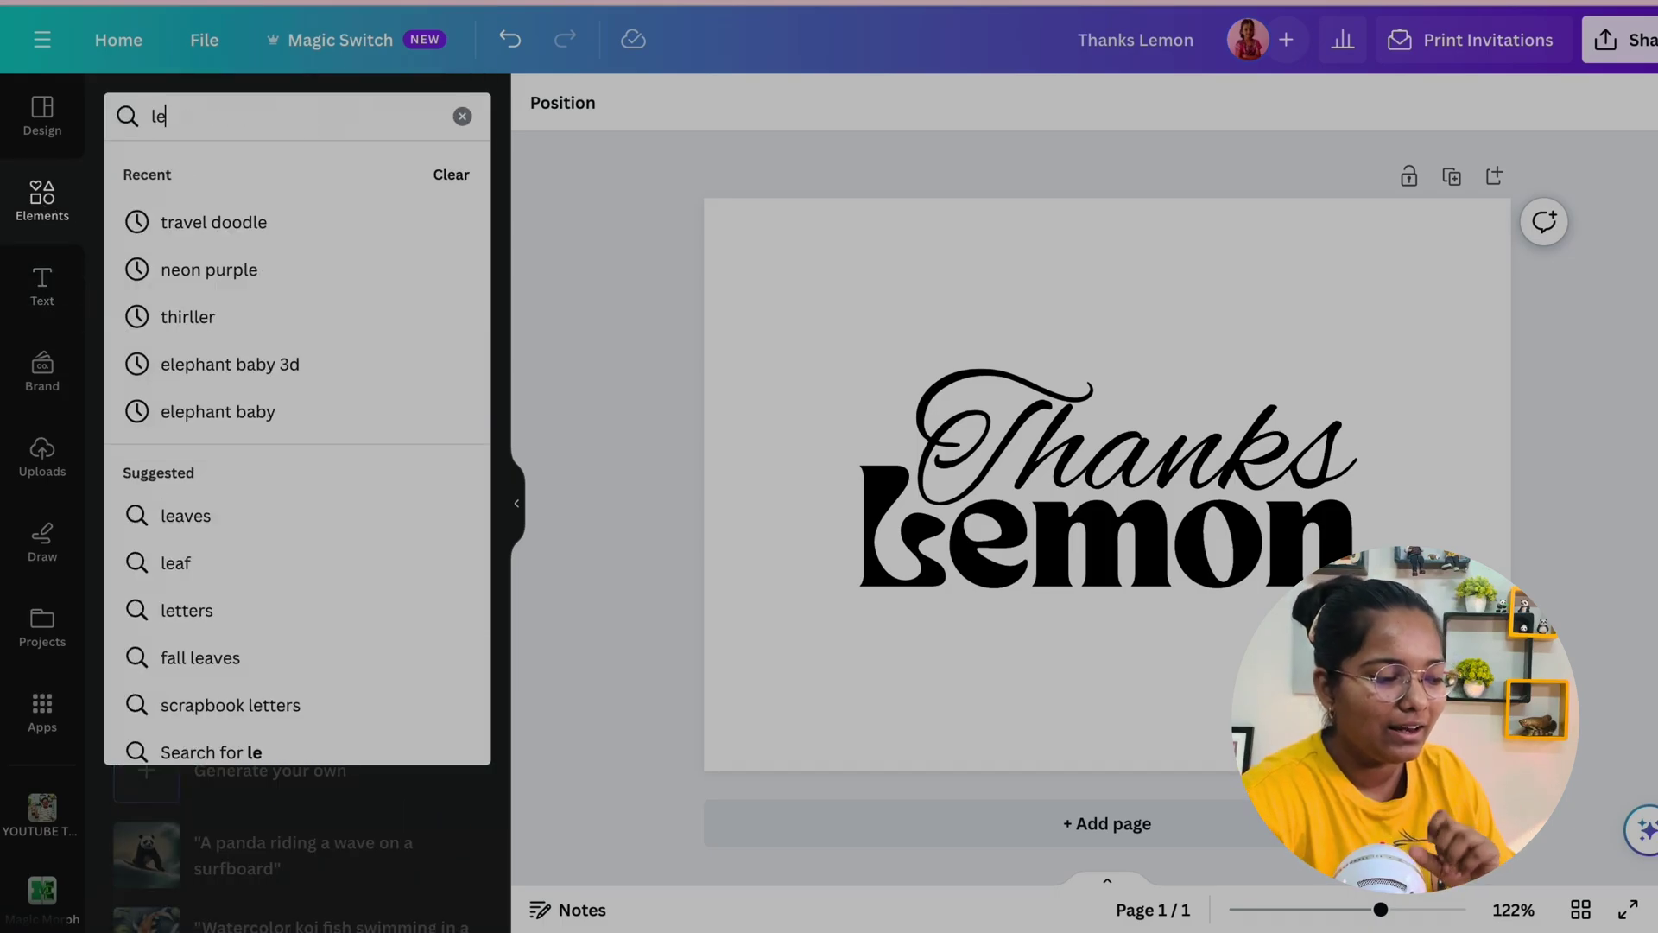
type("mon")
left_click(385, 199)
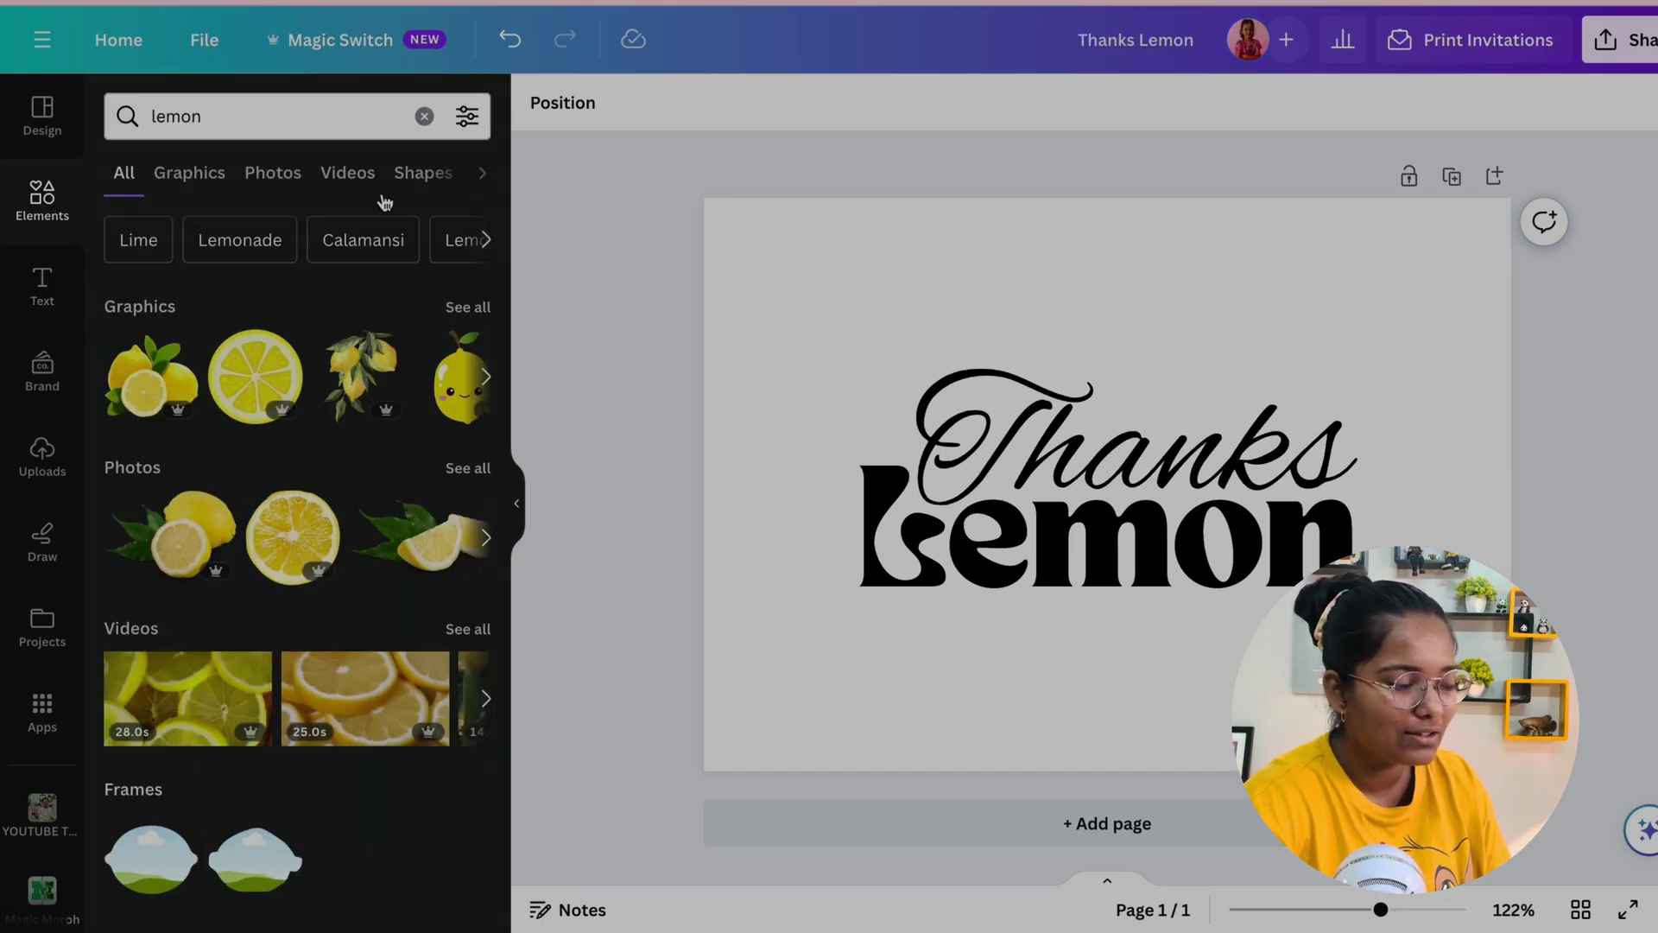
left_click(245, 398)
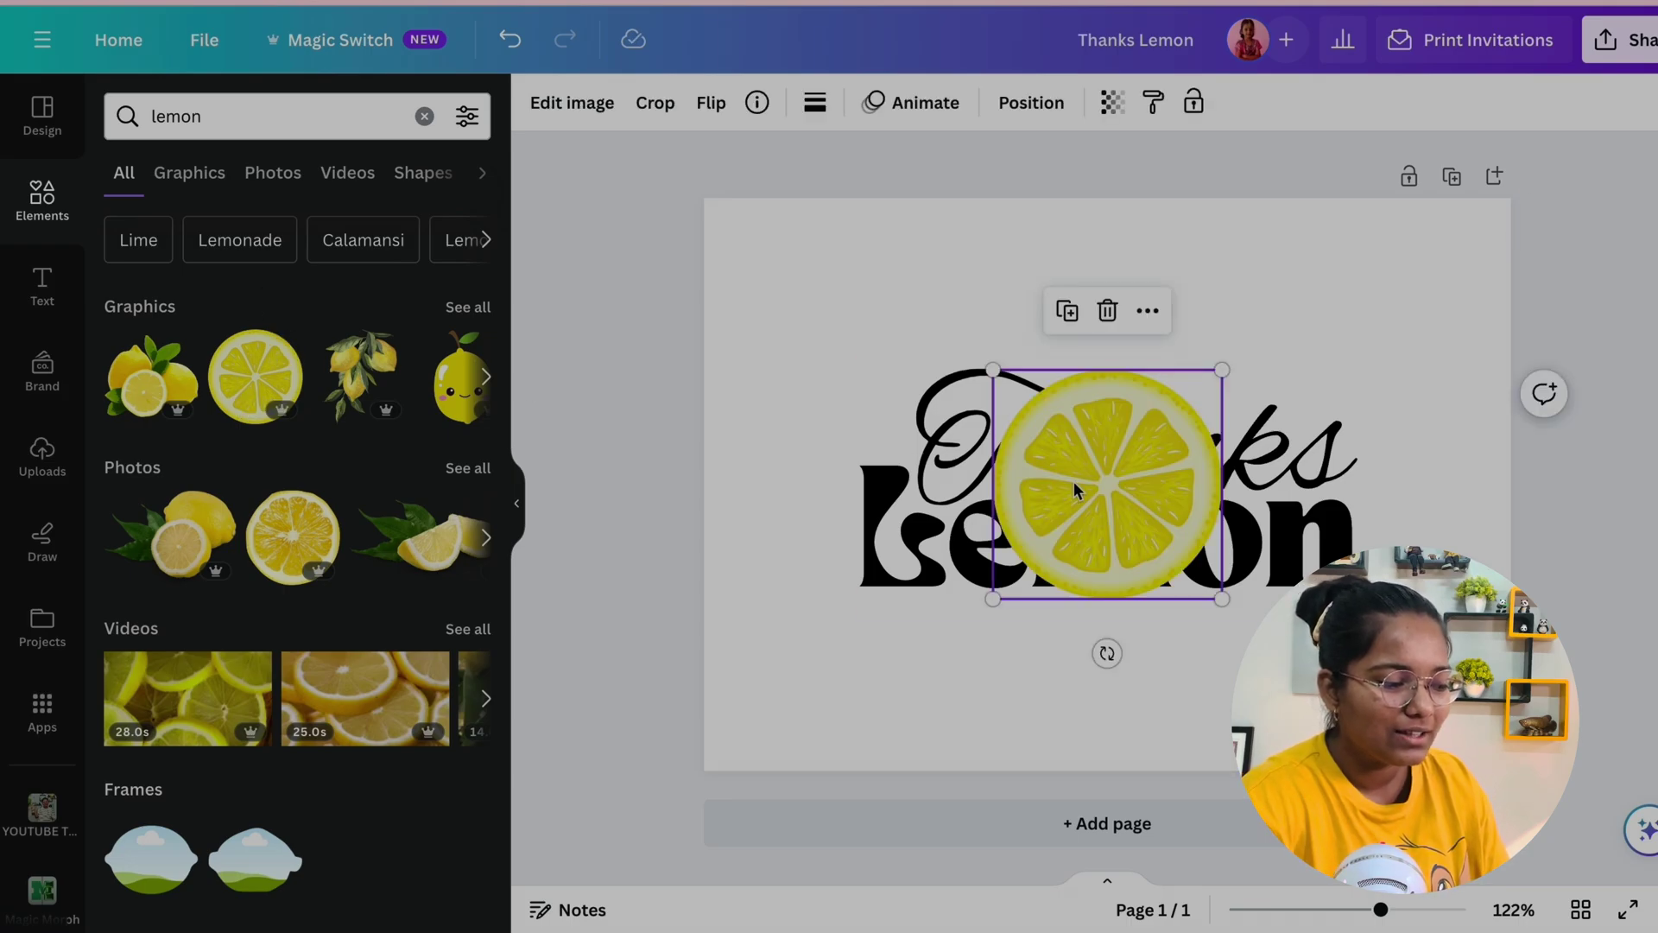
- Place the lemon slice in the card's top-left corner and a smaller duplicate partly off the top edge beside it
left_click_drag(1075, 489, 1033, 216)
key("ctrl+d")
left_click_drag(1119, 339, 1055, 266)
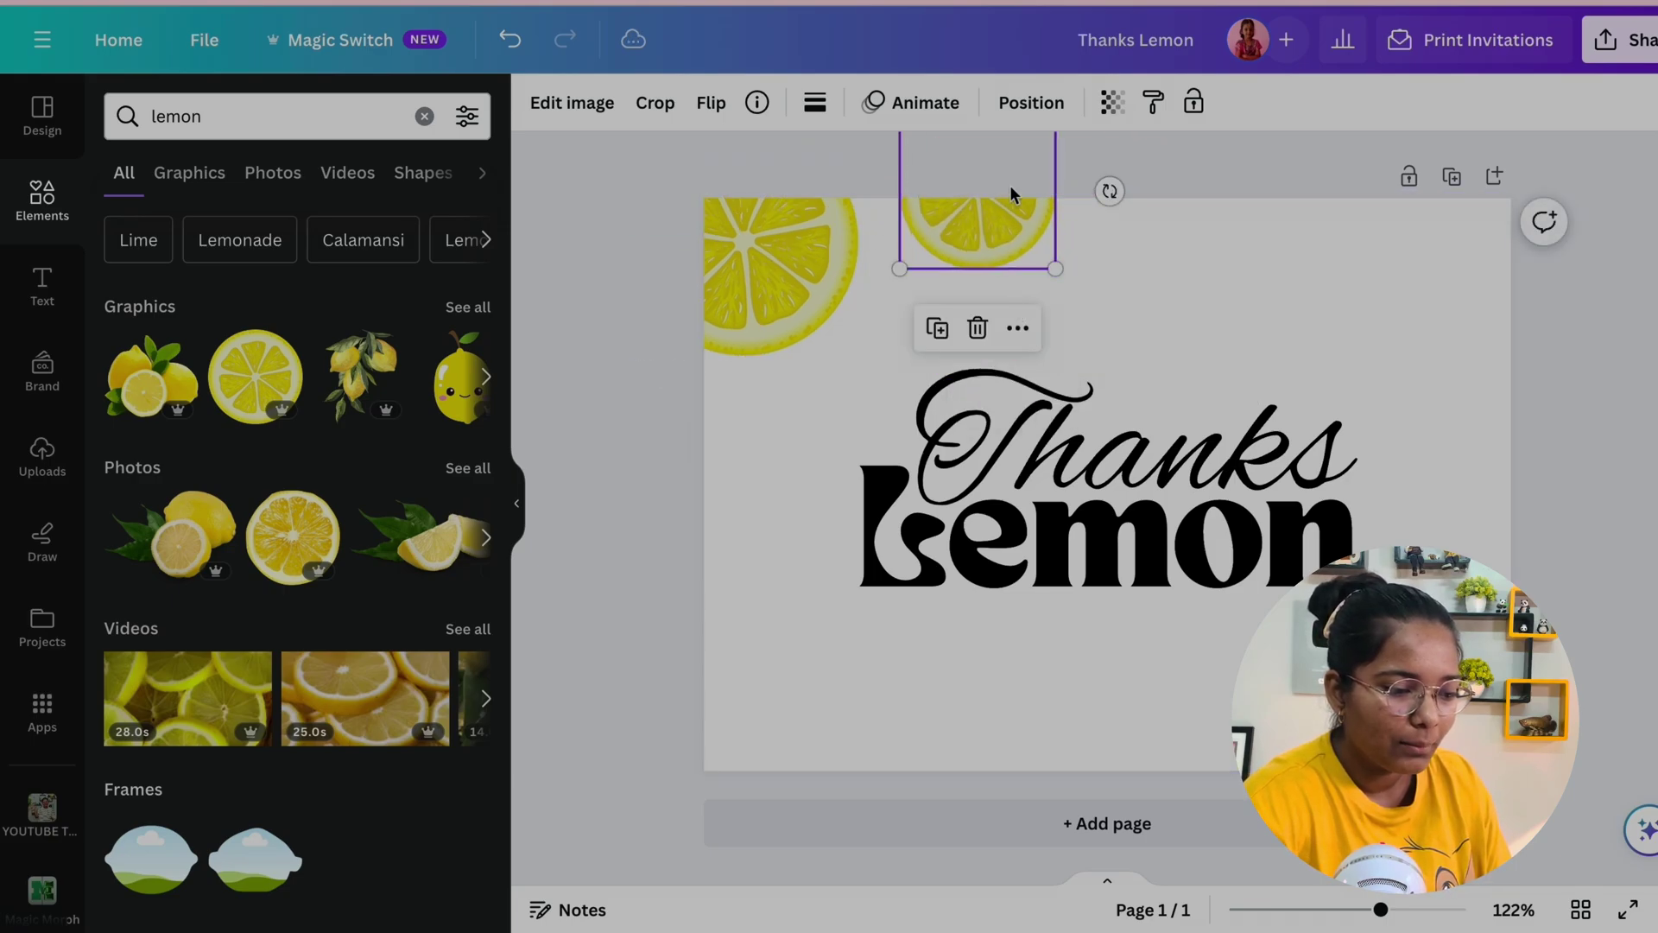
left_click_drag(1008, 187, 977, 215)
left_click(553, 419)
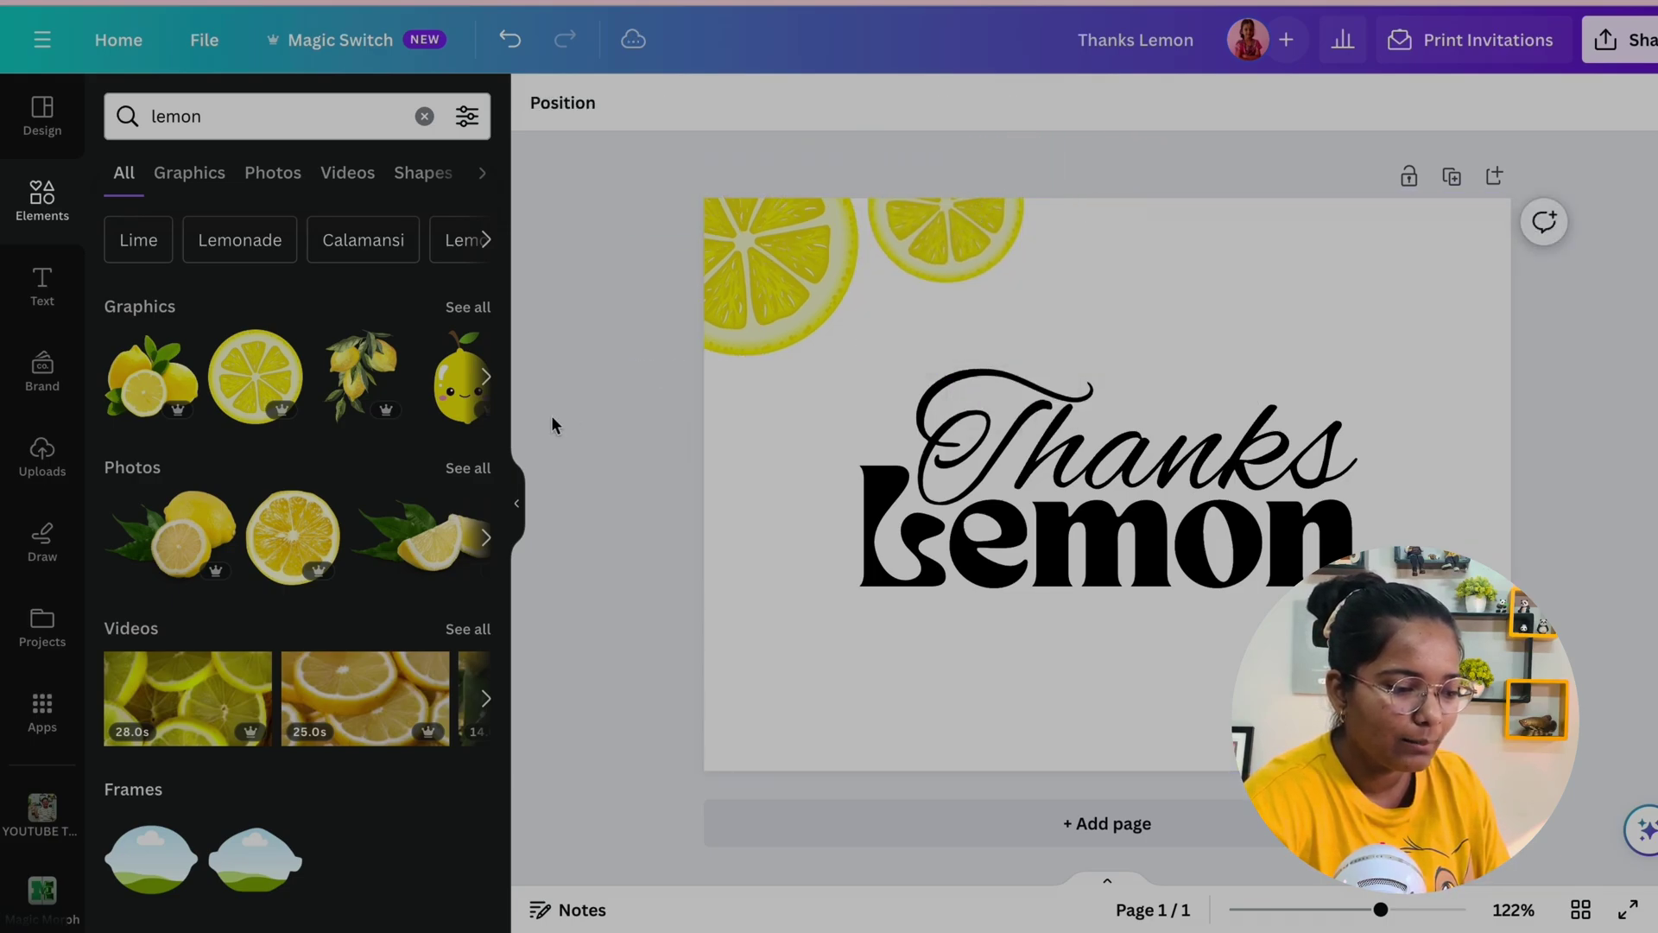
- Duplicate the small lemon slice and place copies partly off the card's left, right and bottom edges
left_click(941, 251)
key("ctrl+d")
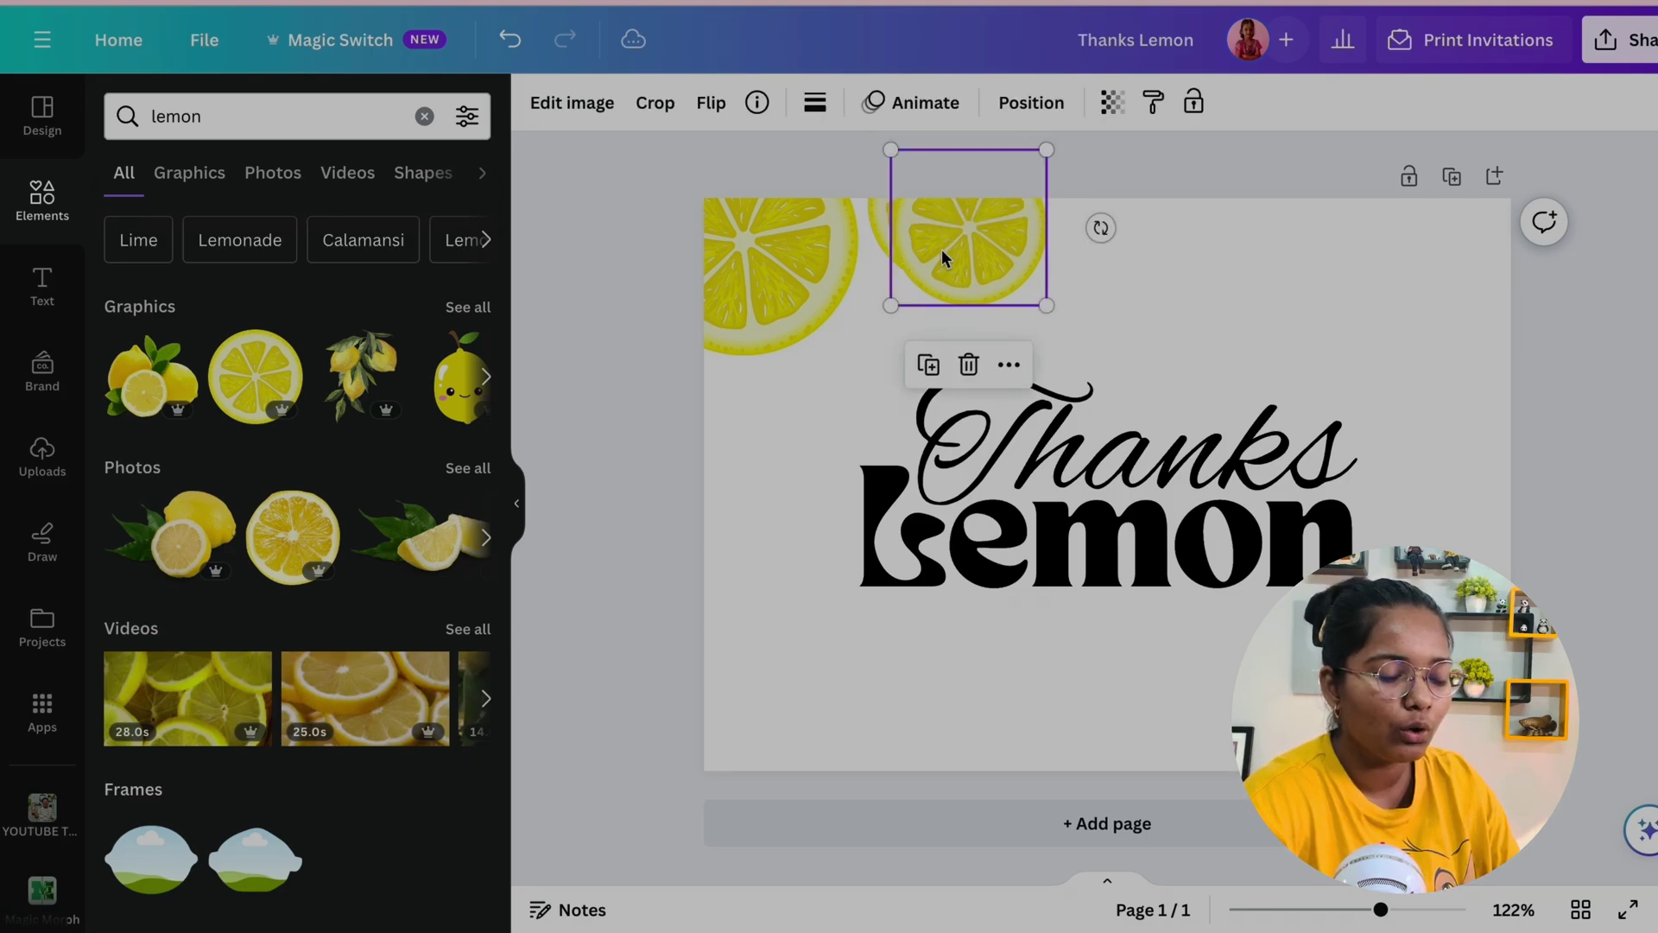
mouse_move(941, 251)
left_mouse_down()
mouse_move(731, 475)
mouse_move(685, 471)
mouse_move(754, 481)
mouse_move(941, 246)
left_mouse_up()
left_click(615, 630)
left_click(597, 511)
left_click(743, 458)
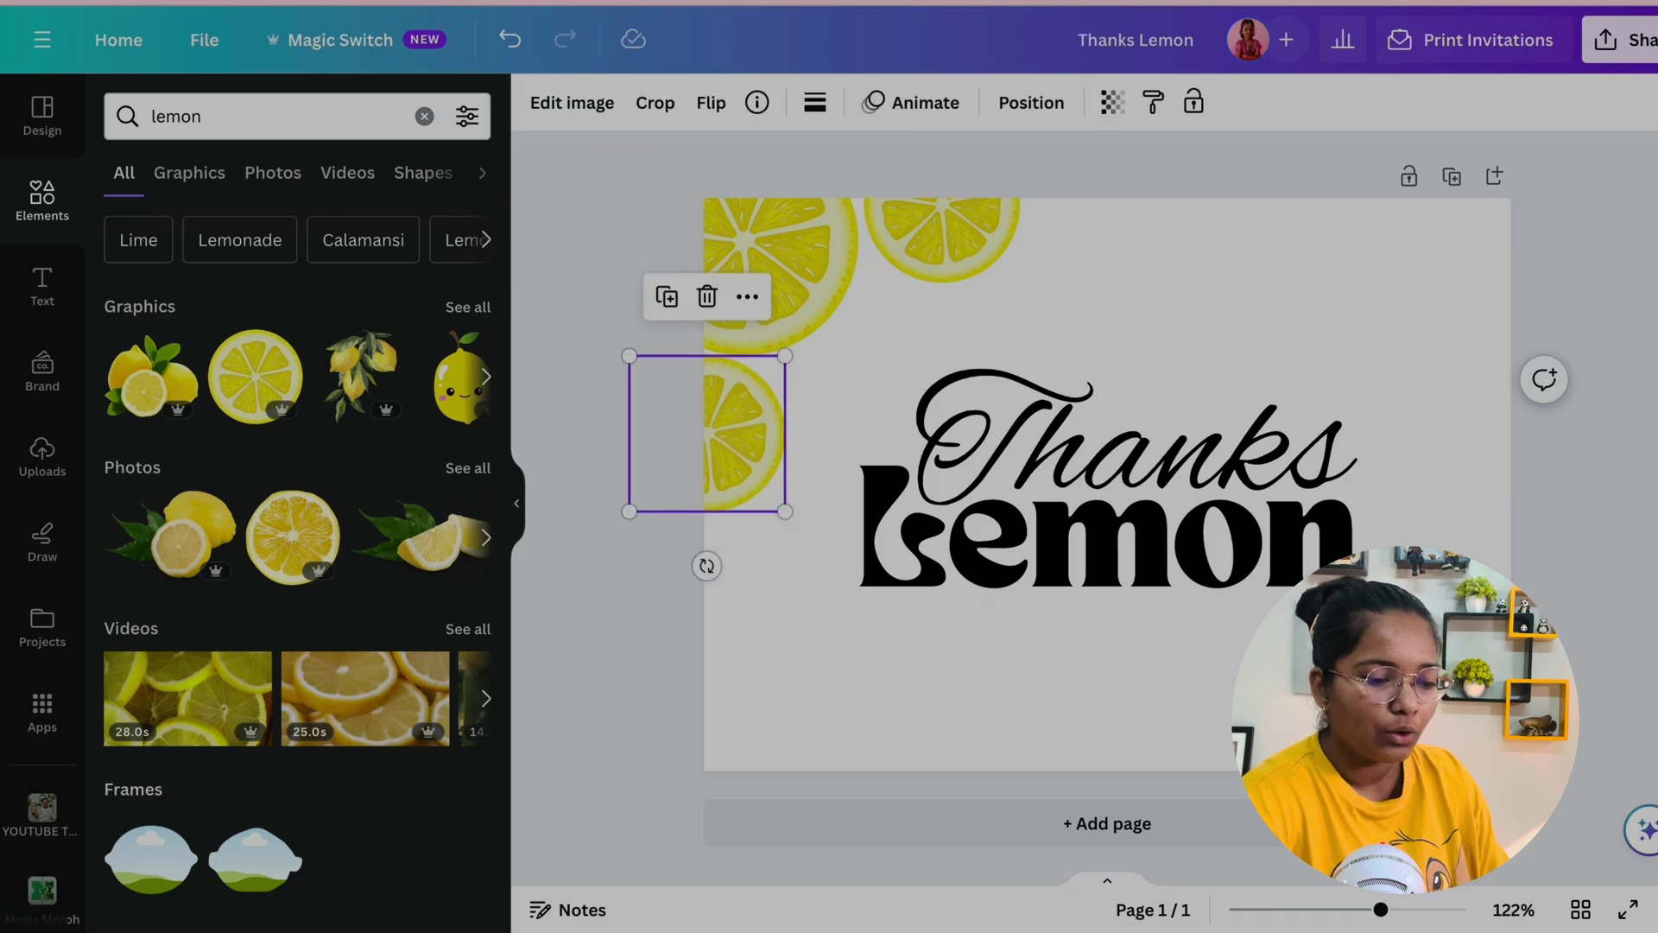
left_click_drag(1095, 164, 699, 357)
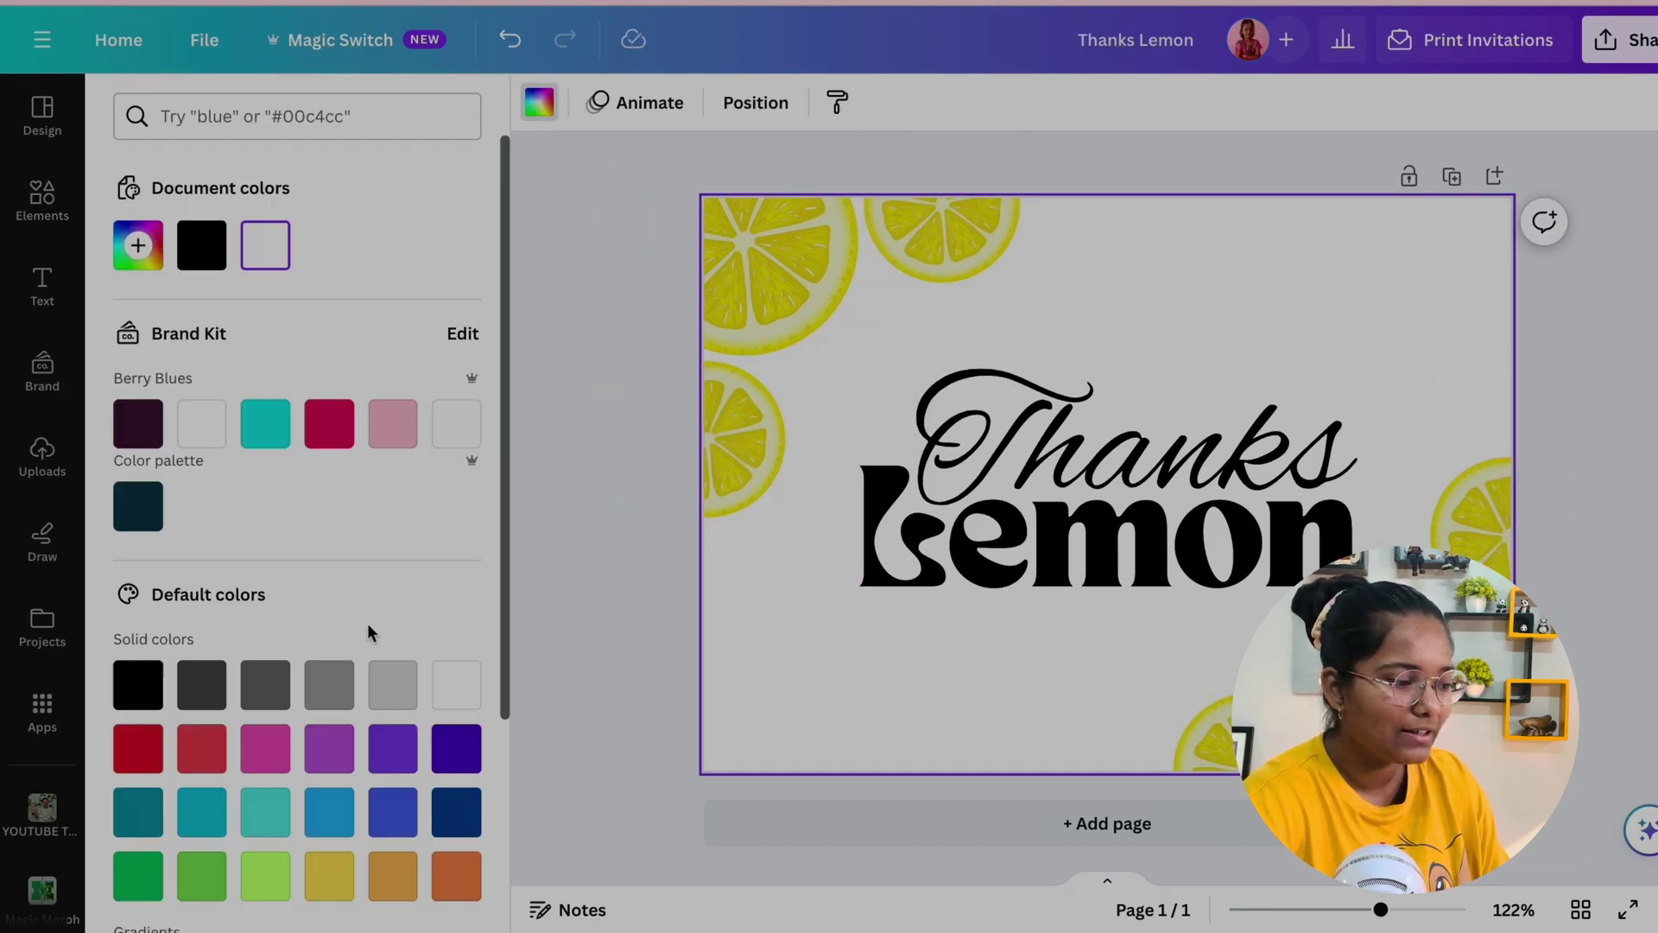
- Search the background colors for "yellow", try the Flourishing Blooms yellow, and apply the light green from Covered in Ivy
left_click(293, 115)
type("yellow")
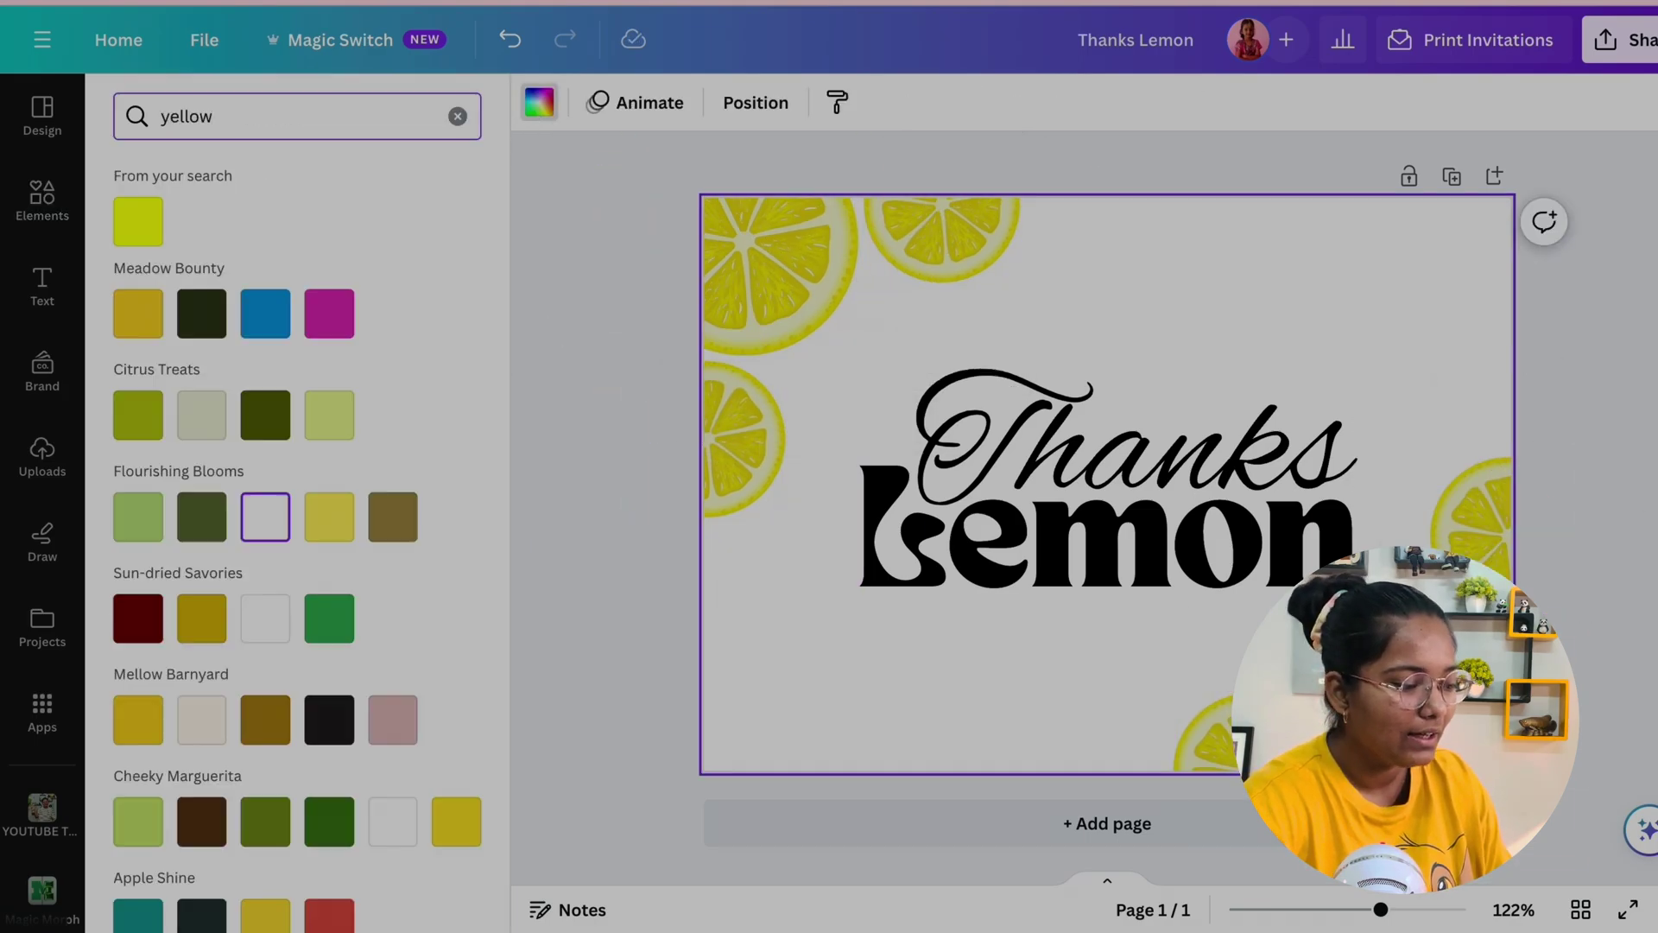
left_click(321, 519)
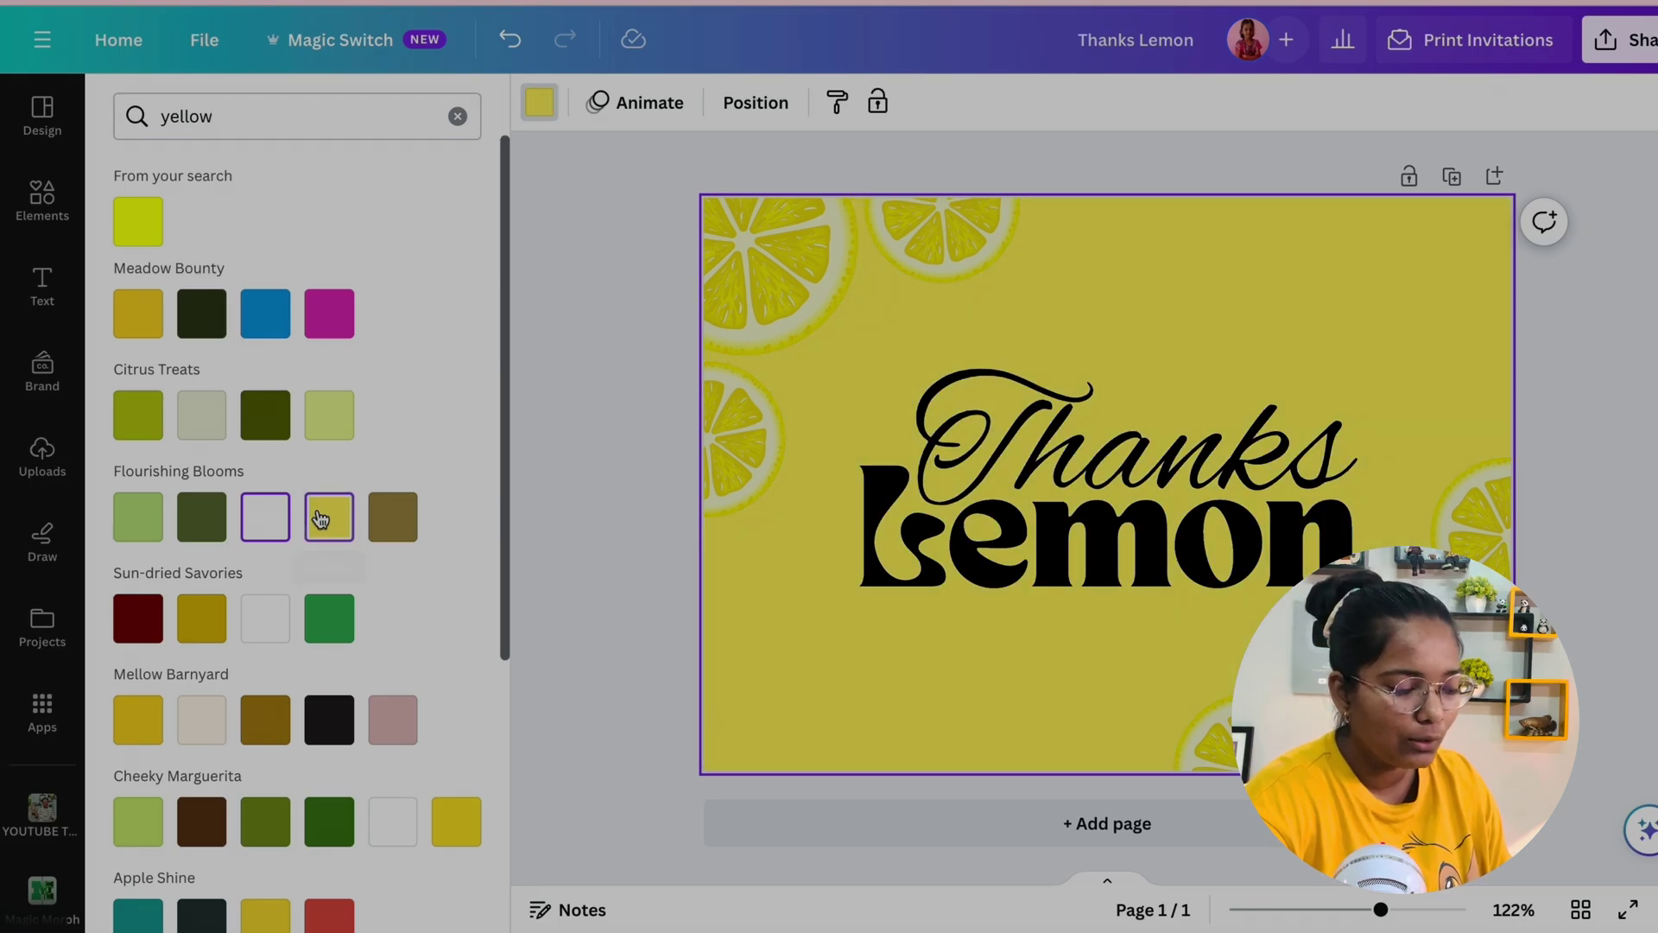
scroll(320, 519, "down", 3)
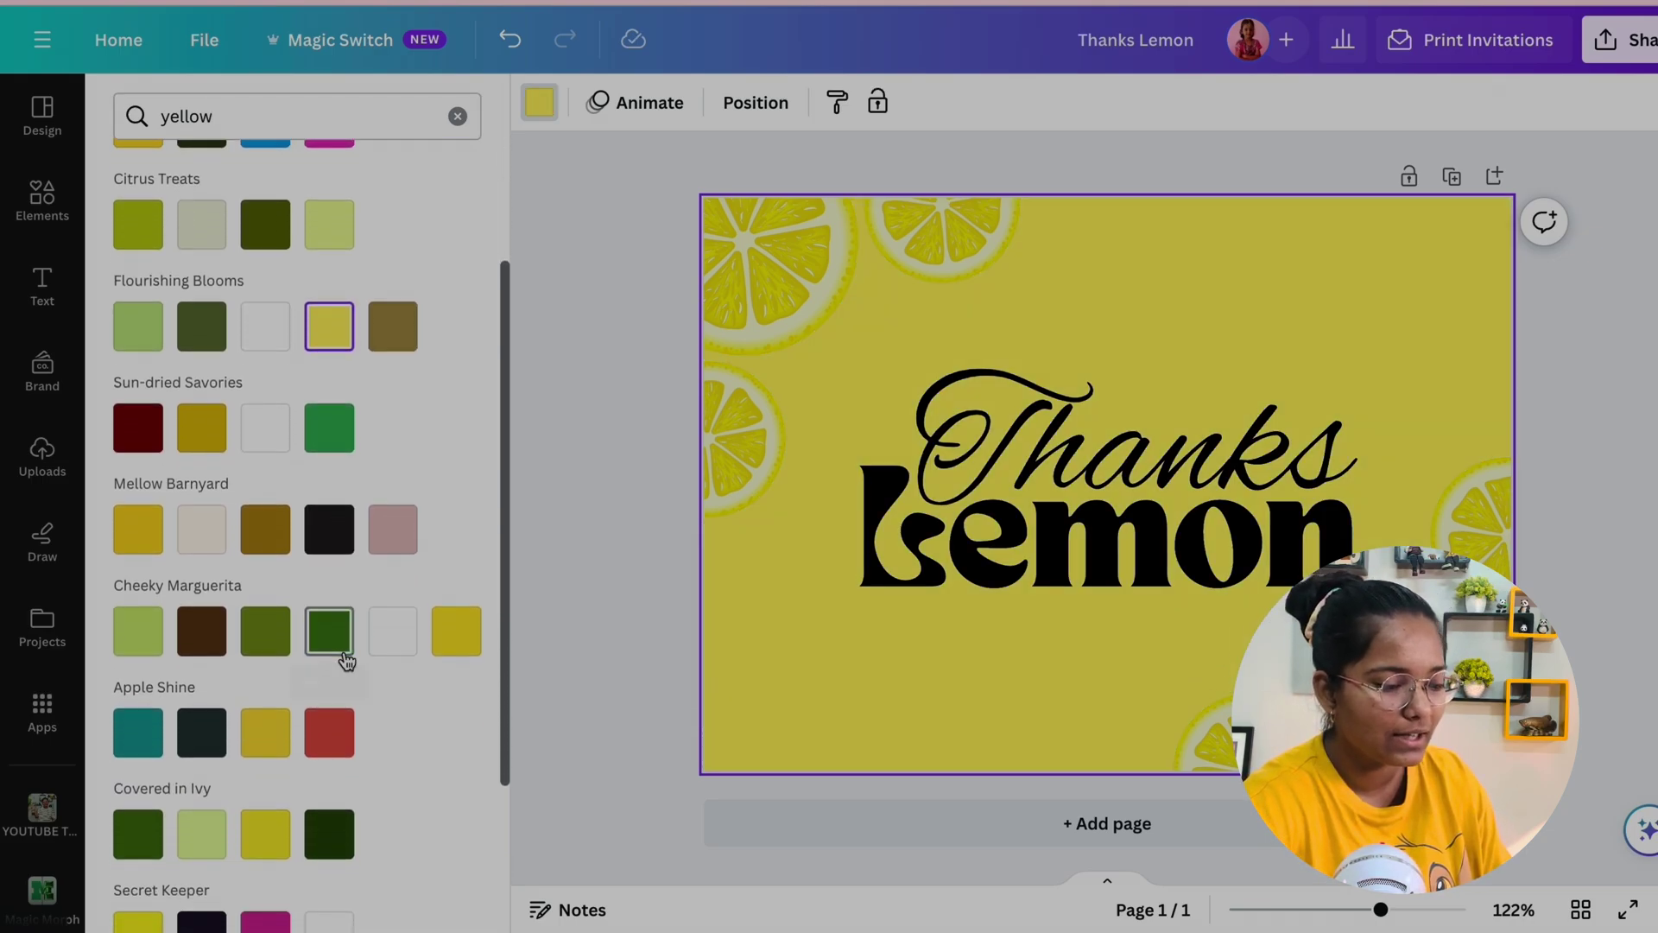
scroll(333, 643, "down", 2)
left_click(216, 687)
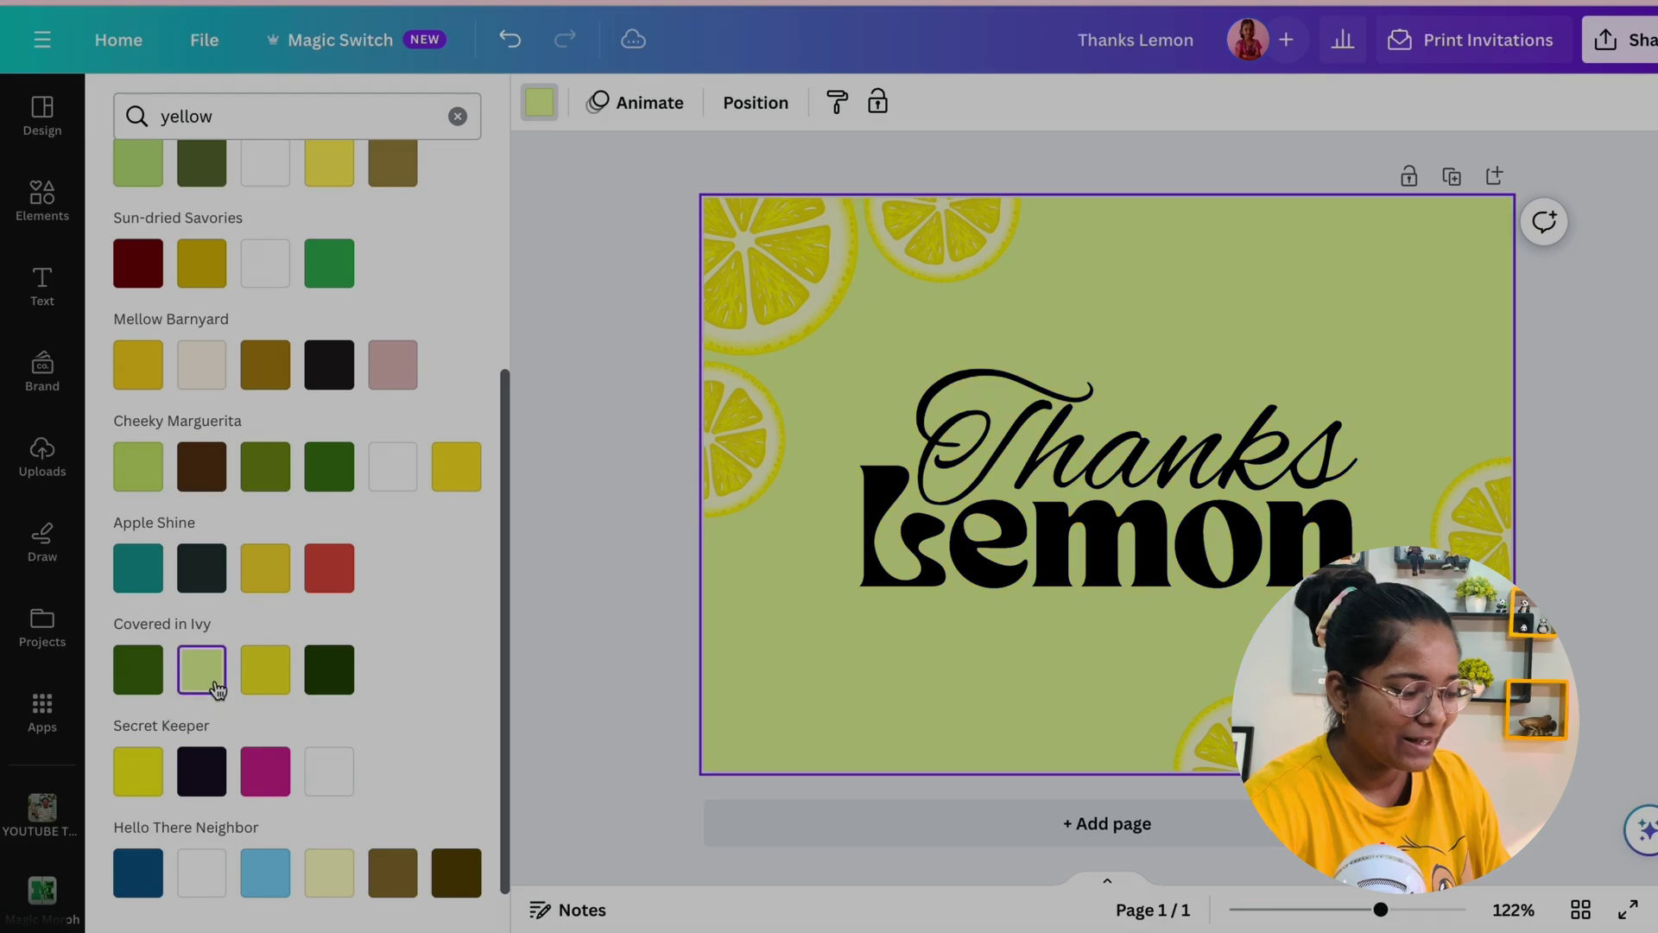
- Set the card's background to the pale yellow from the Hello There Neighbor palette
scroll(216, 685, "down", 1)
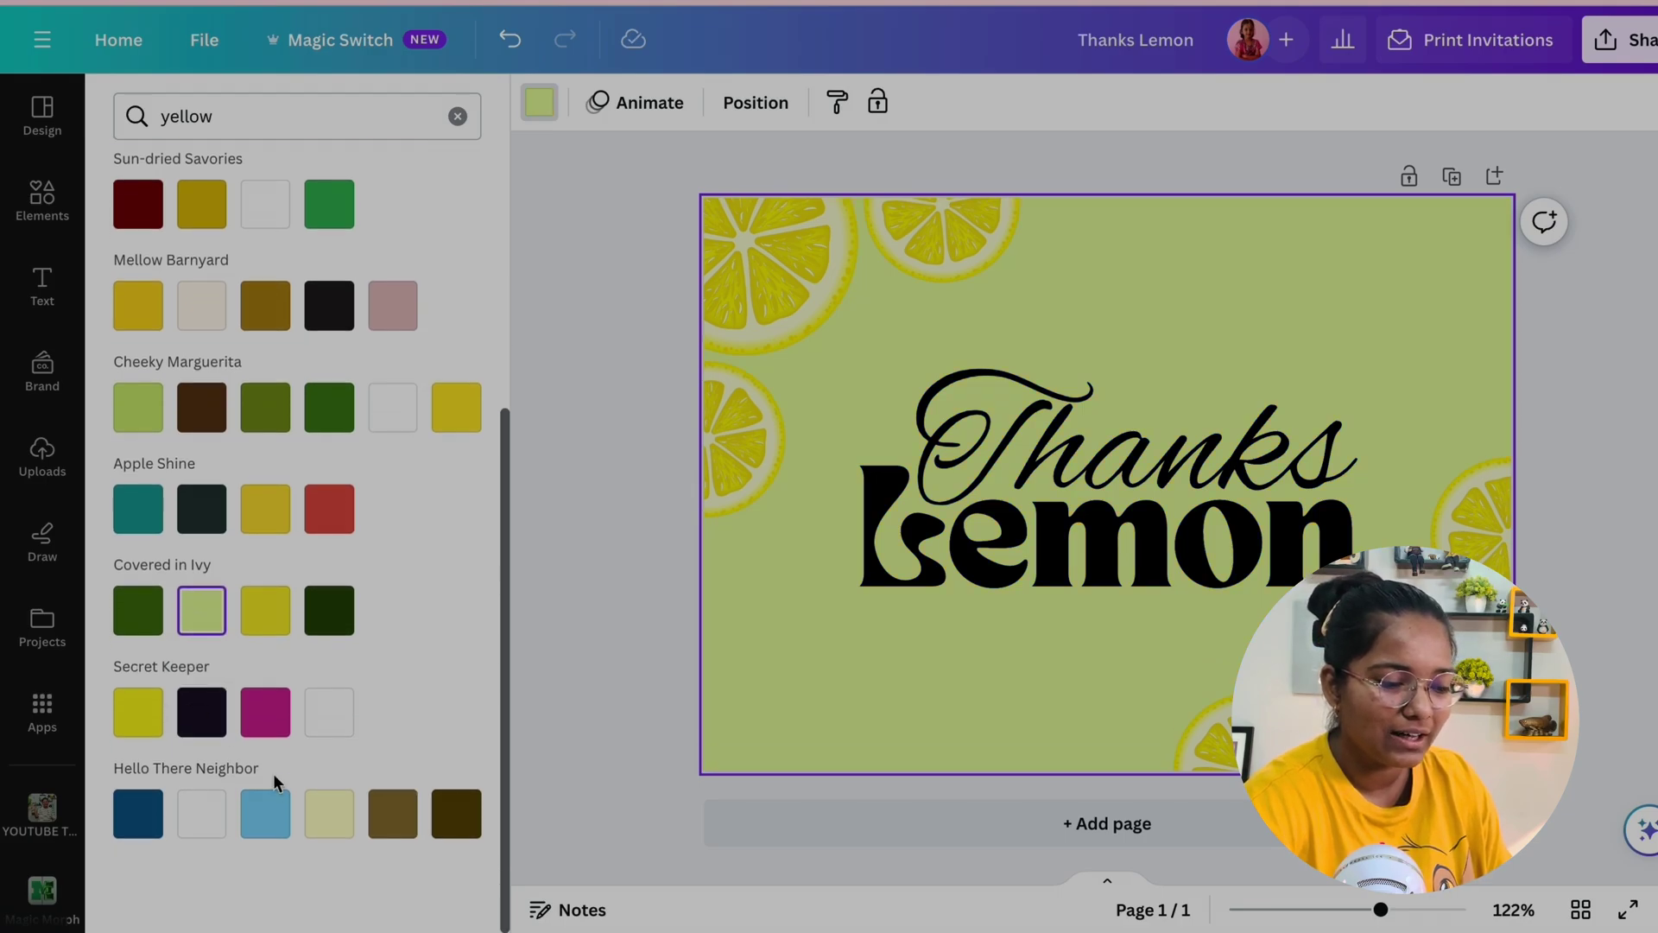
left_click(329, 816)
- Search the text colors for "green", try several swatches on the word "Lemon", and apply the bright green from Outdoor Queen
left_click(1110, 543)
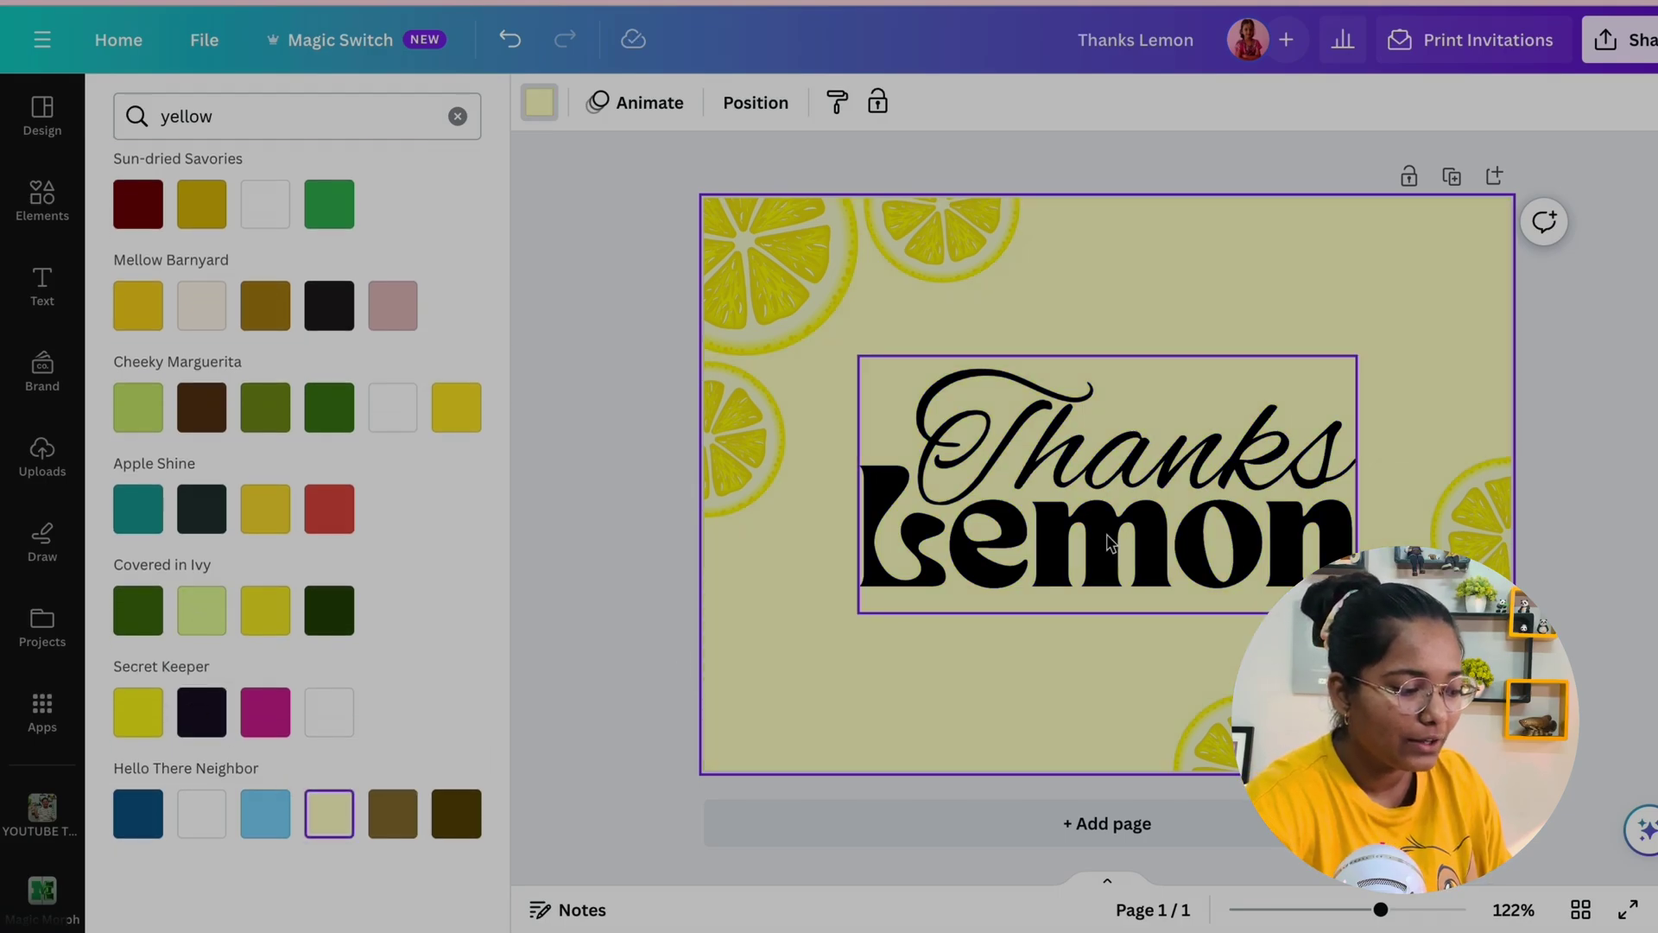
left_click(880, 102)
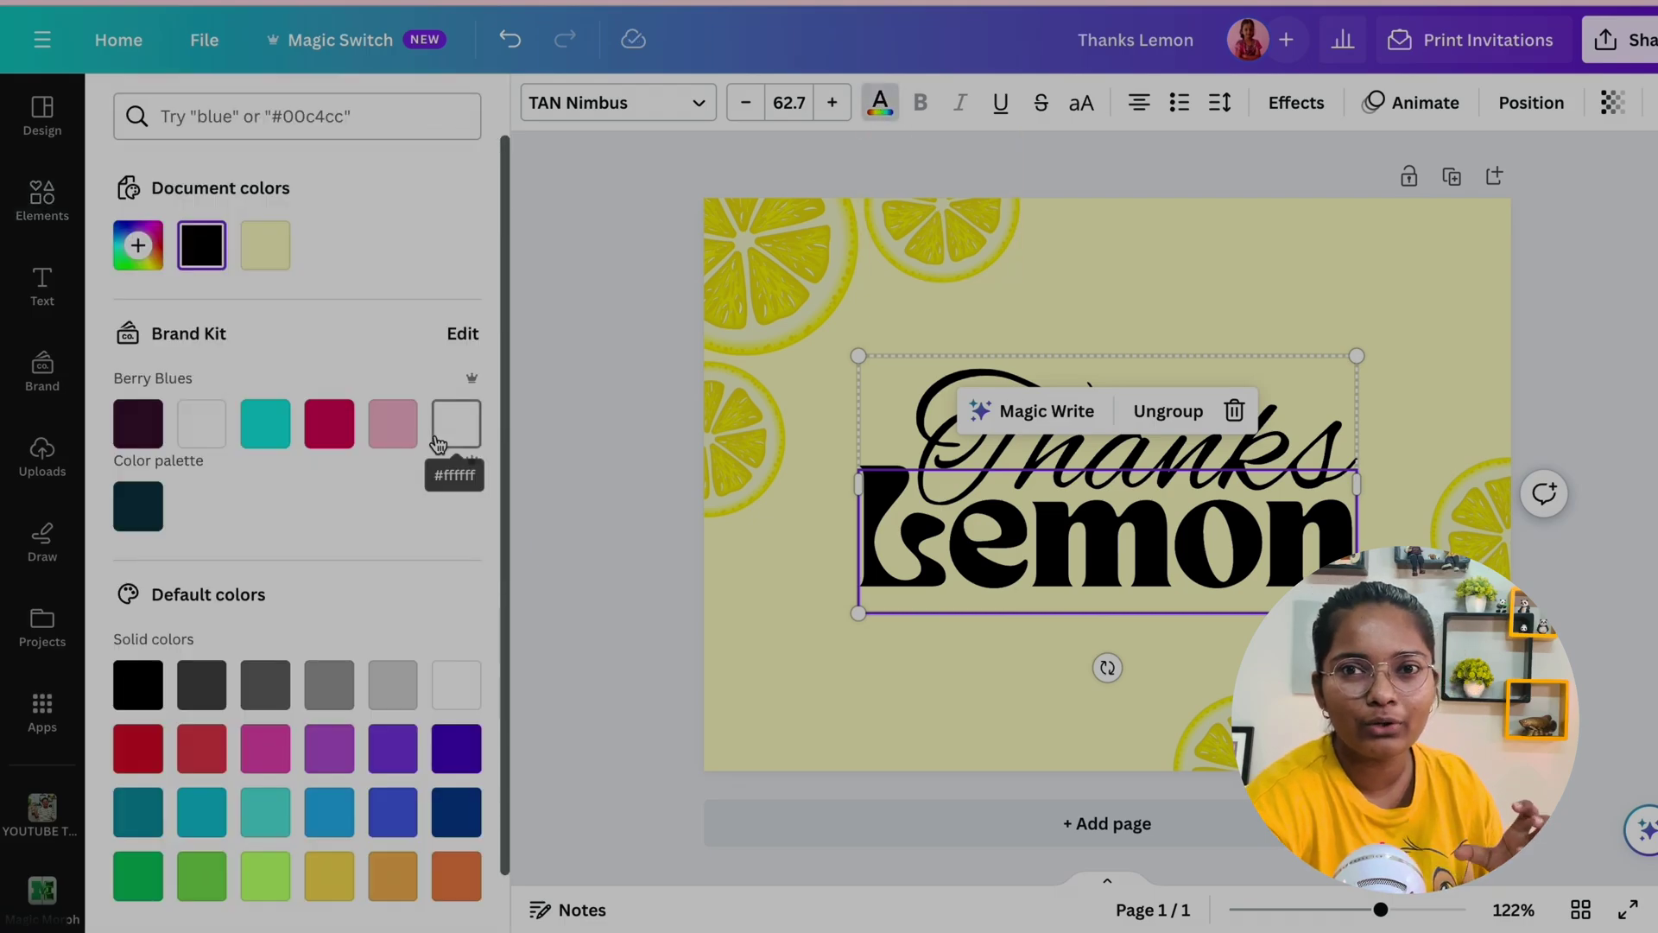
left_click(261, 871)
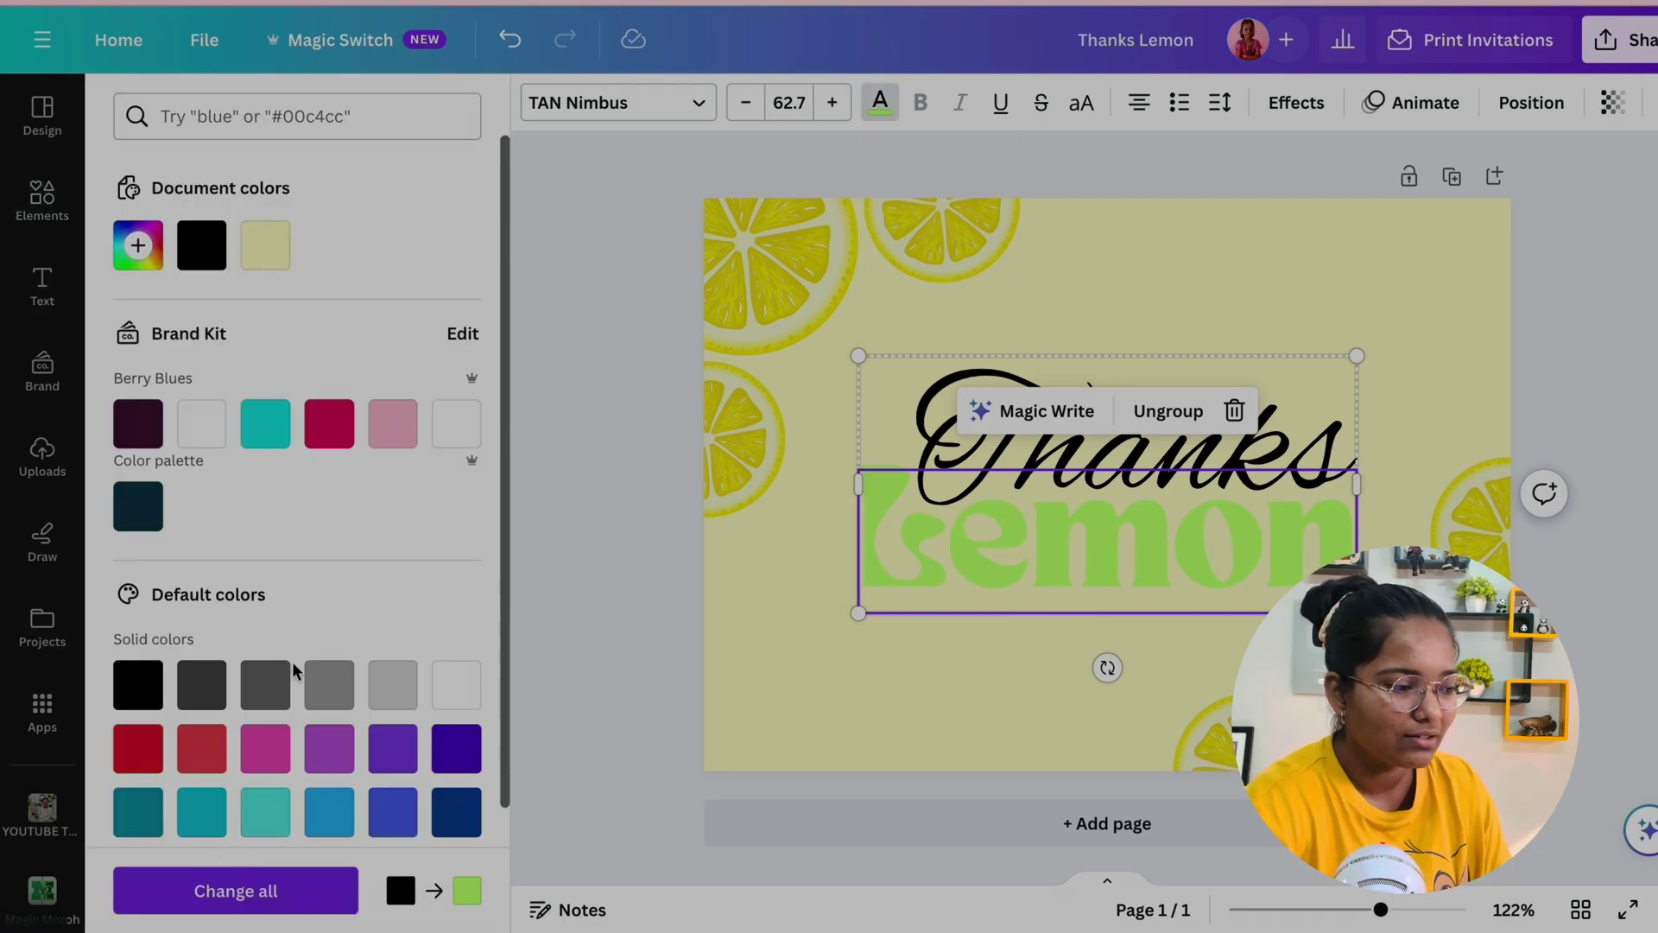
left_click(366, 132)
type("gre")
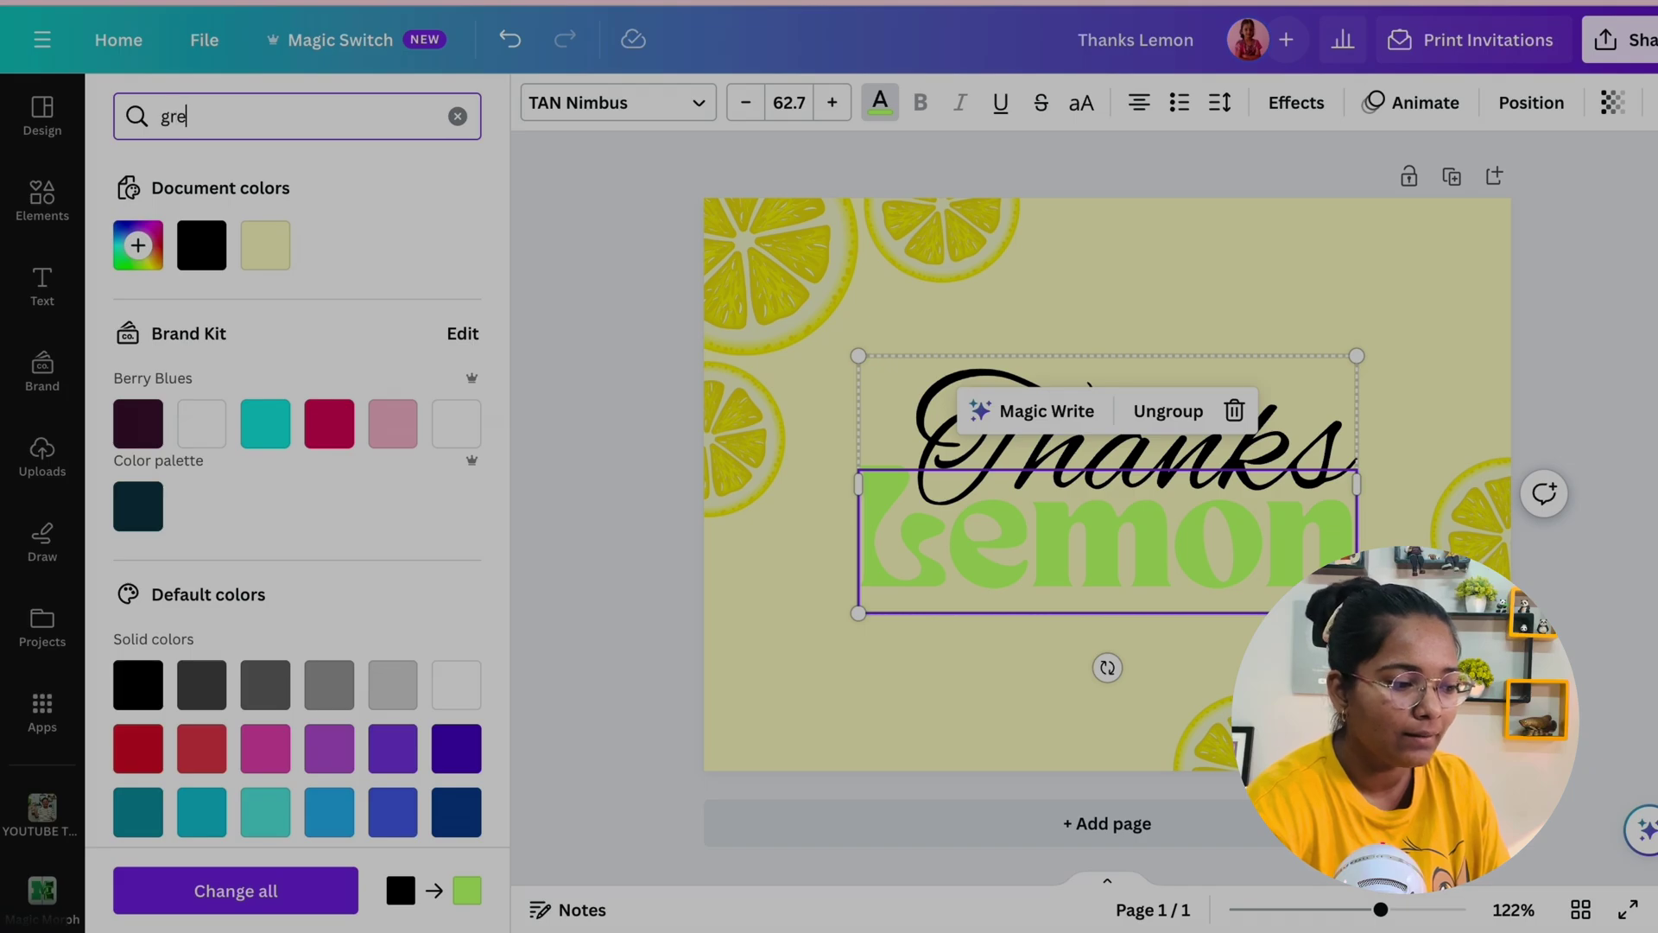
type("en")
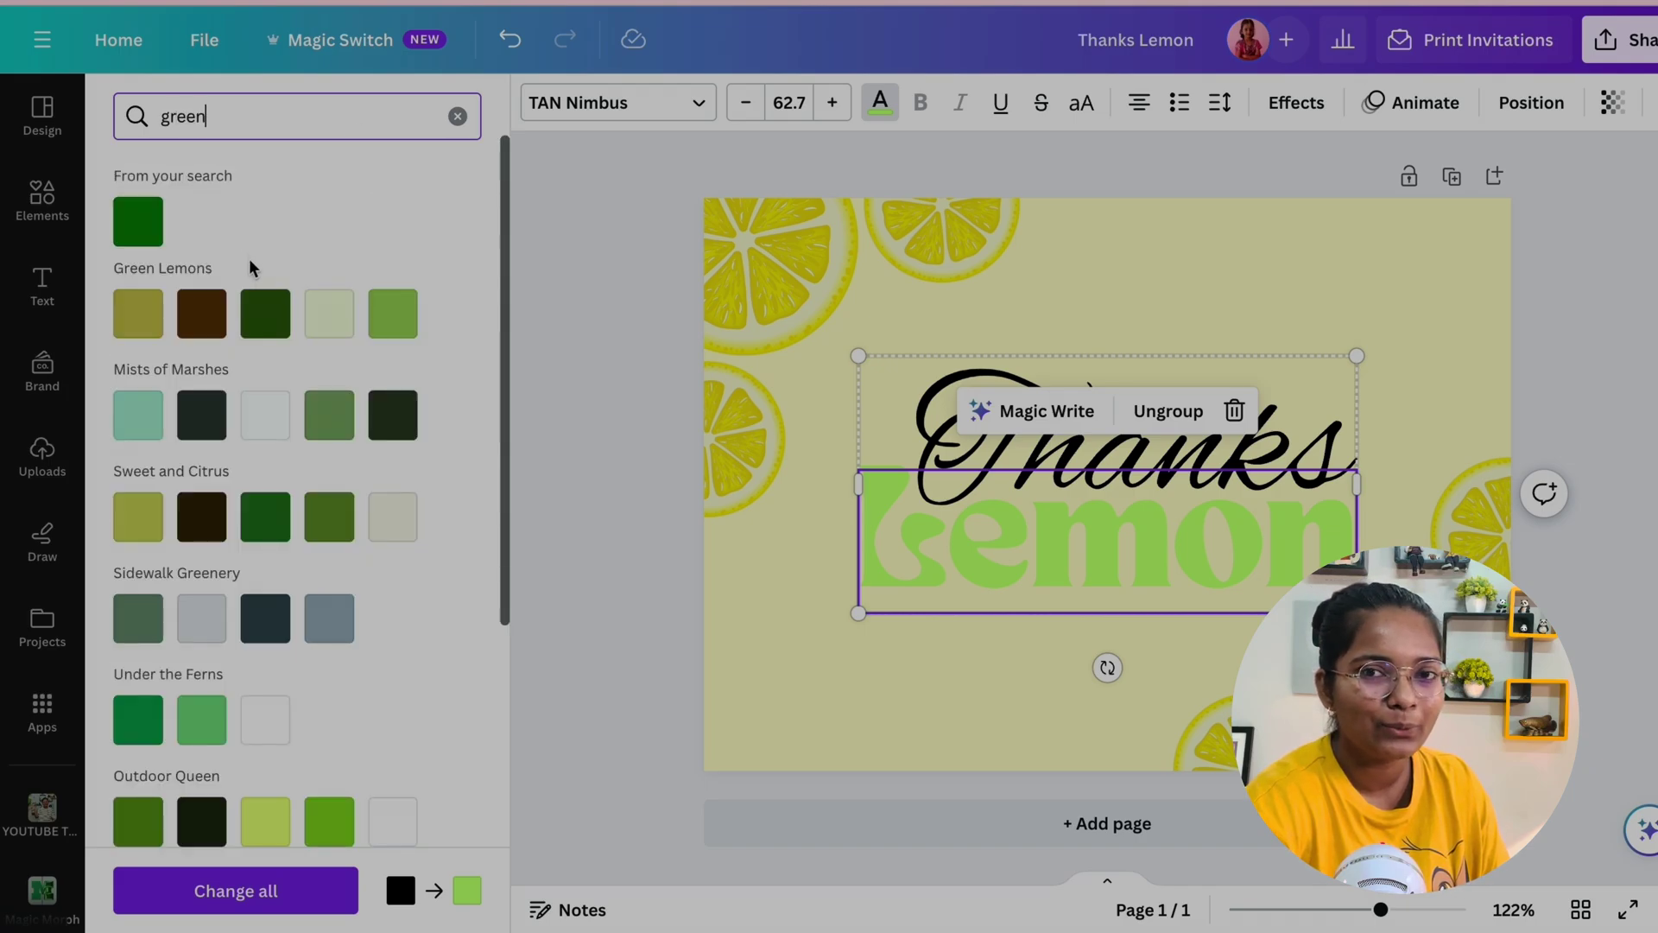
left_click(265, 414)
scroll(266, 450, "down", 5)
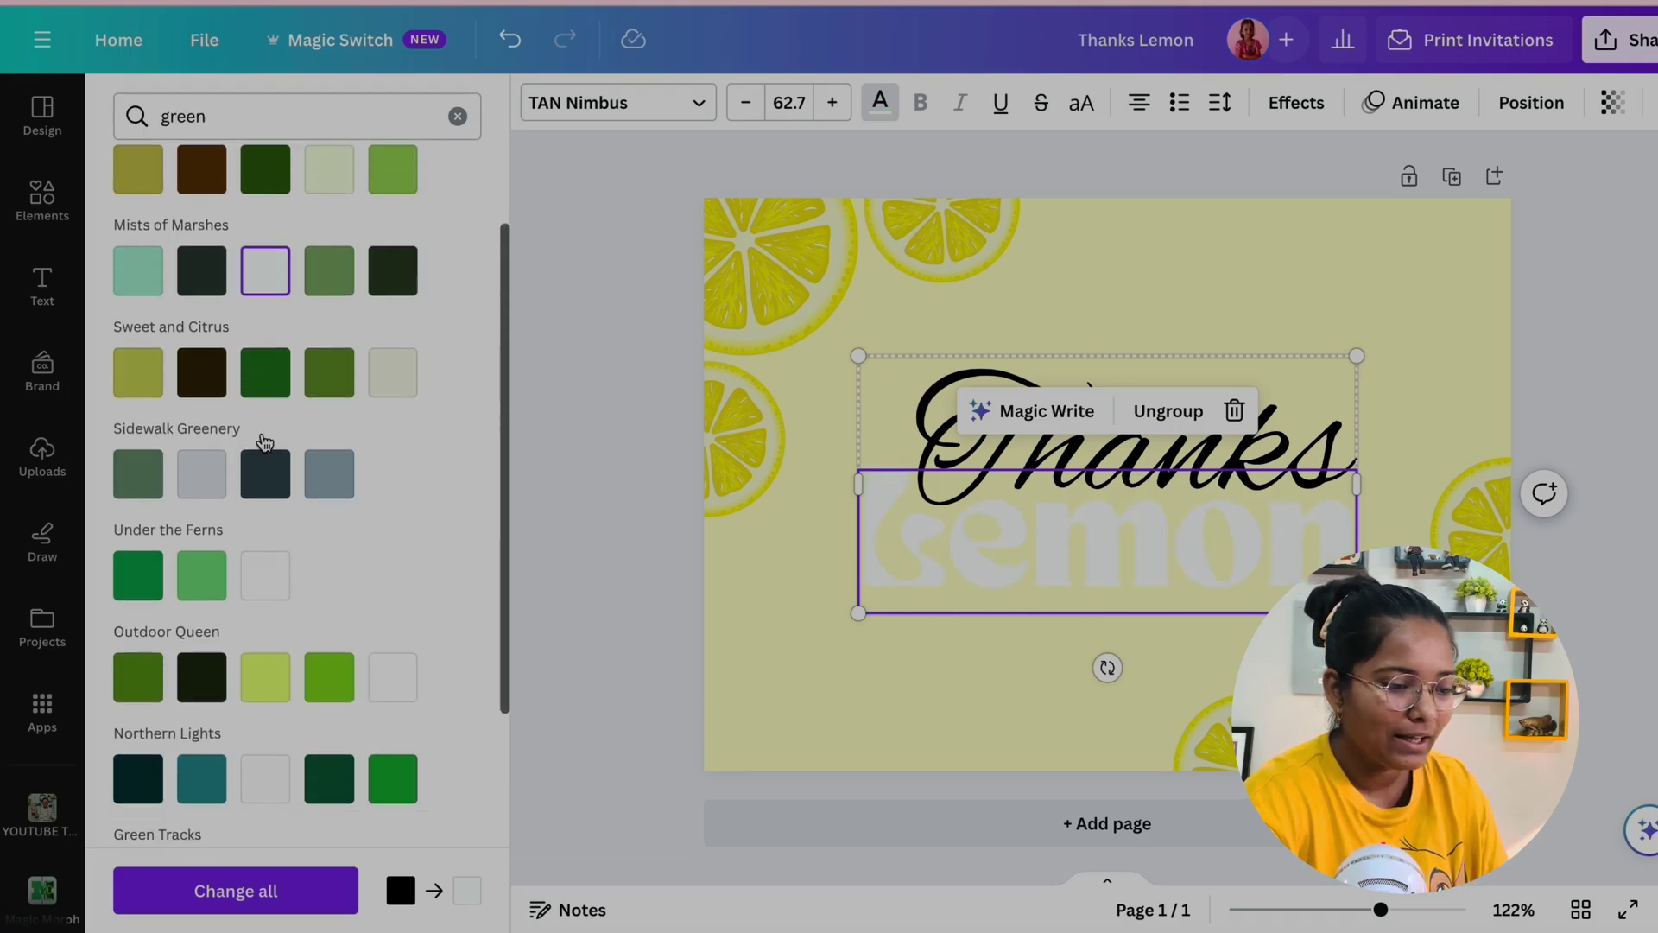
left_click(394, 556)
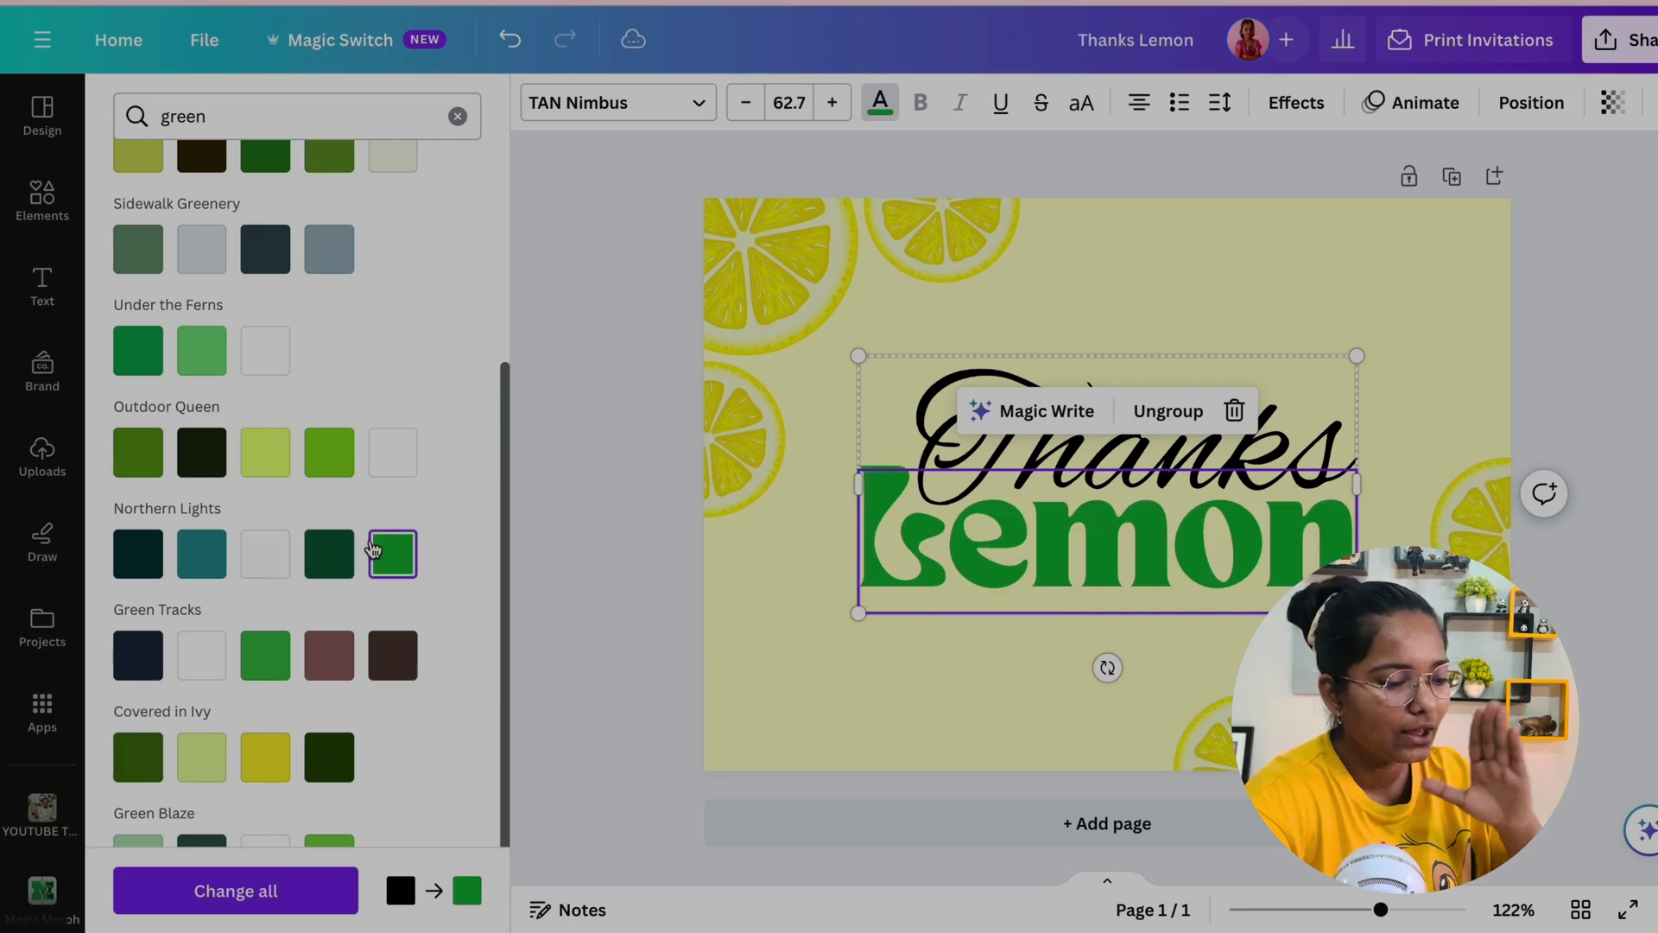
left_click(326, 451)
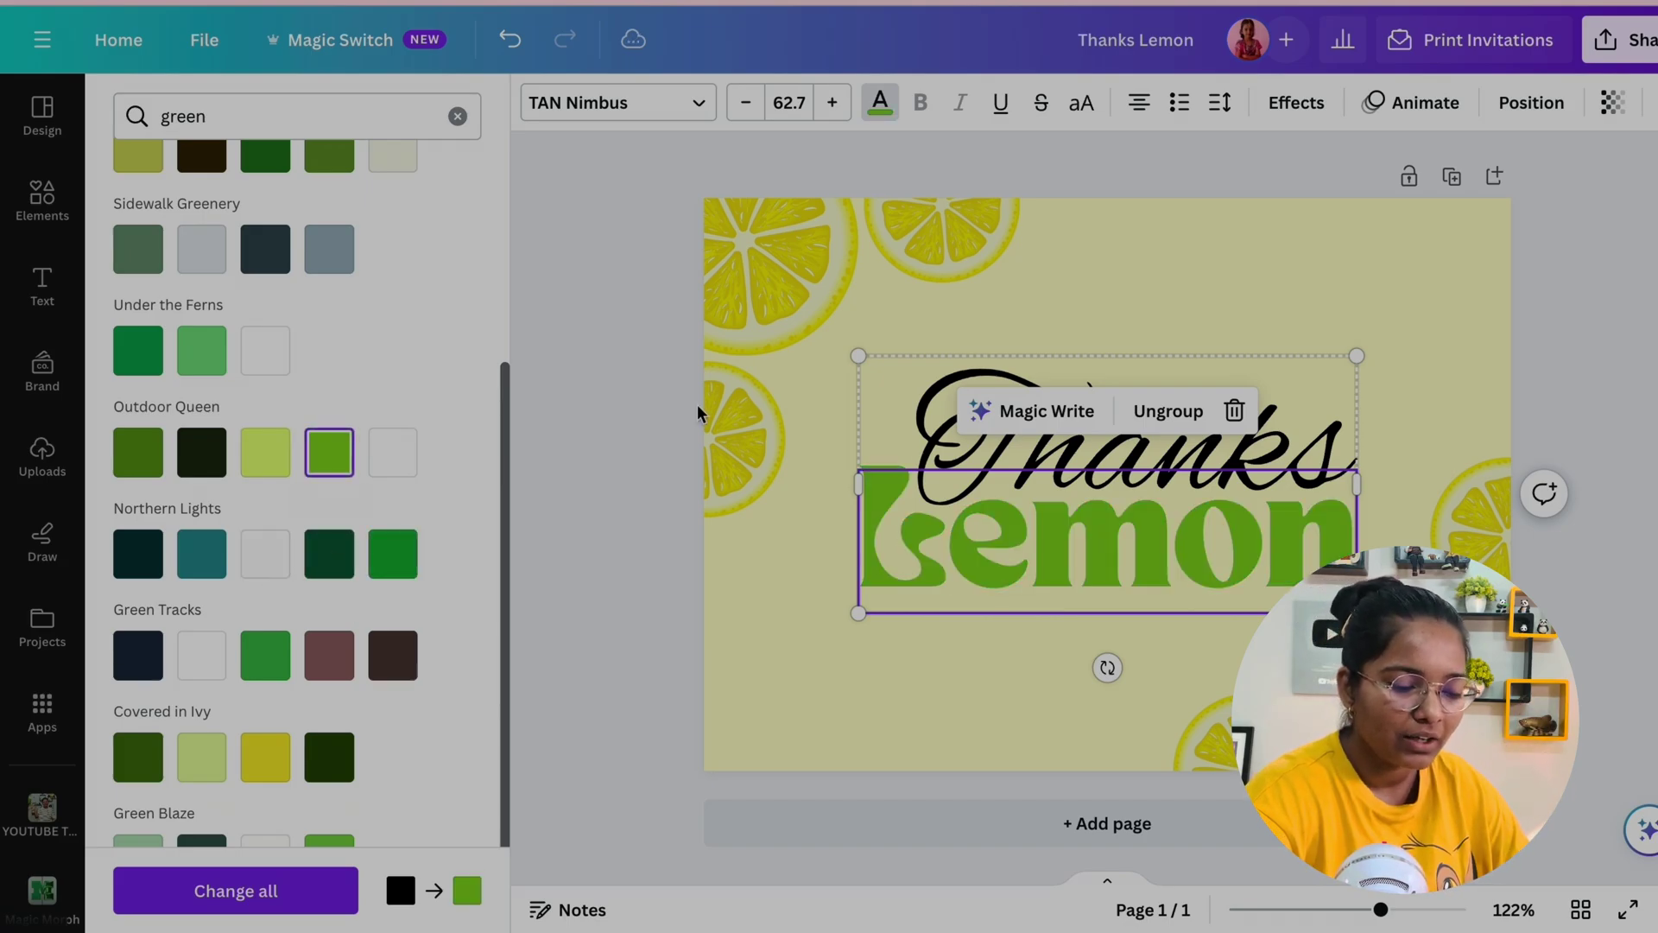
left_click(917, 439)
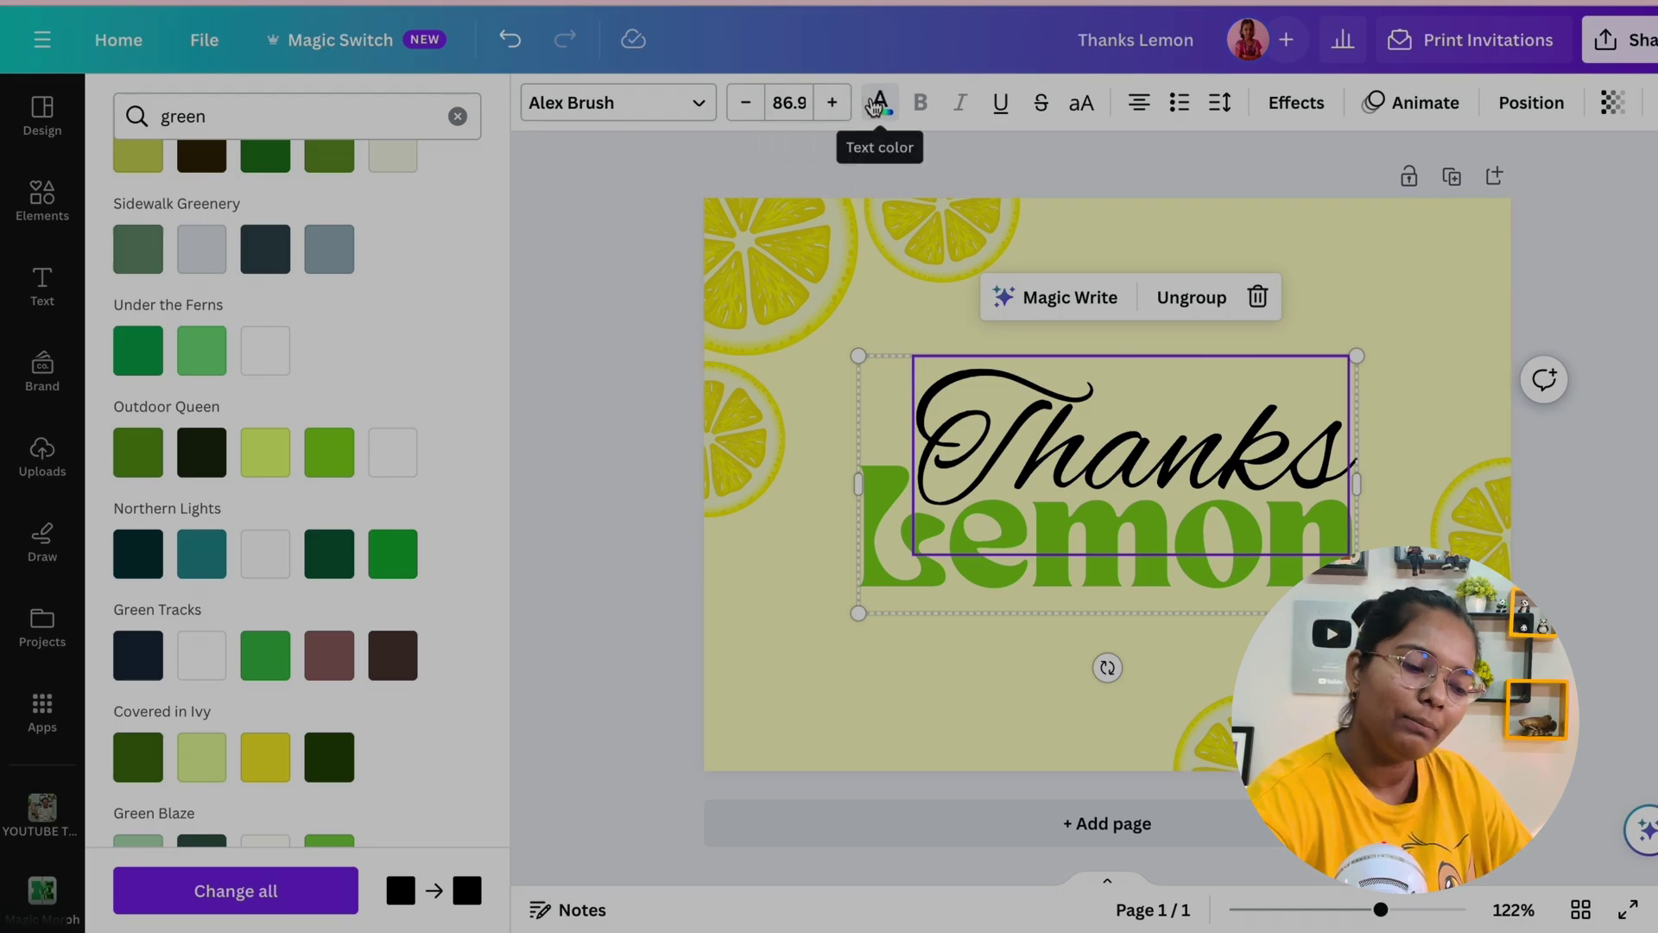
left_click(878, 105)
left_click(627, 435)
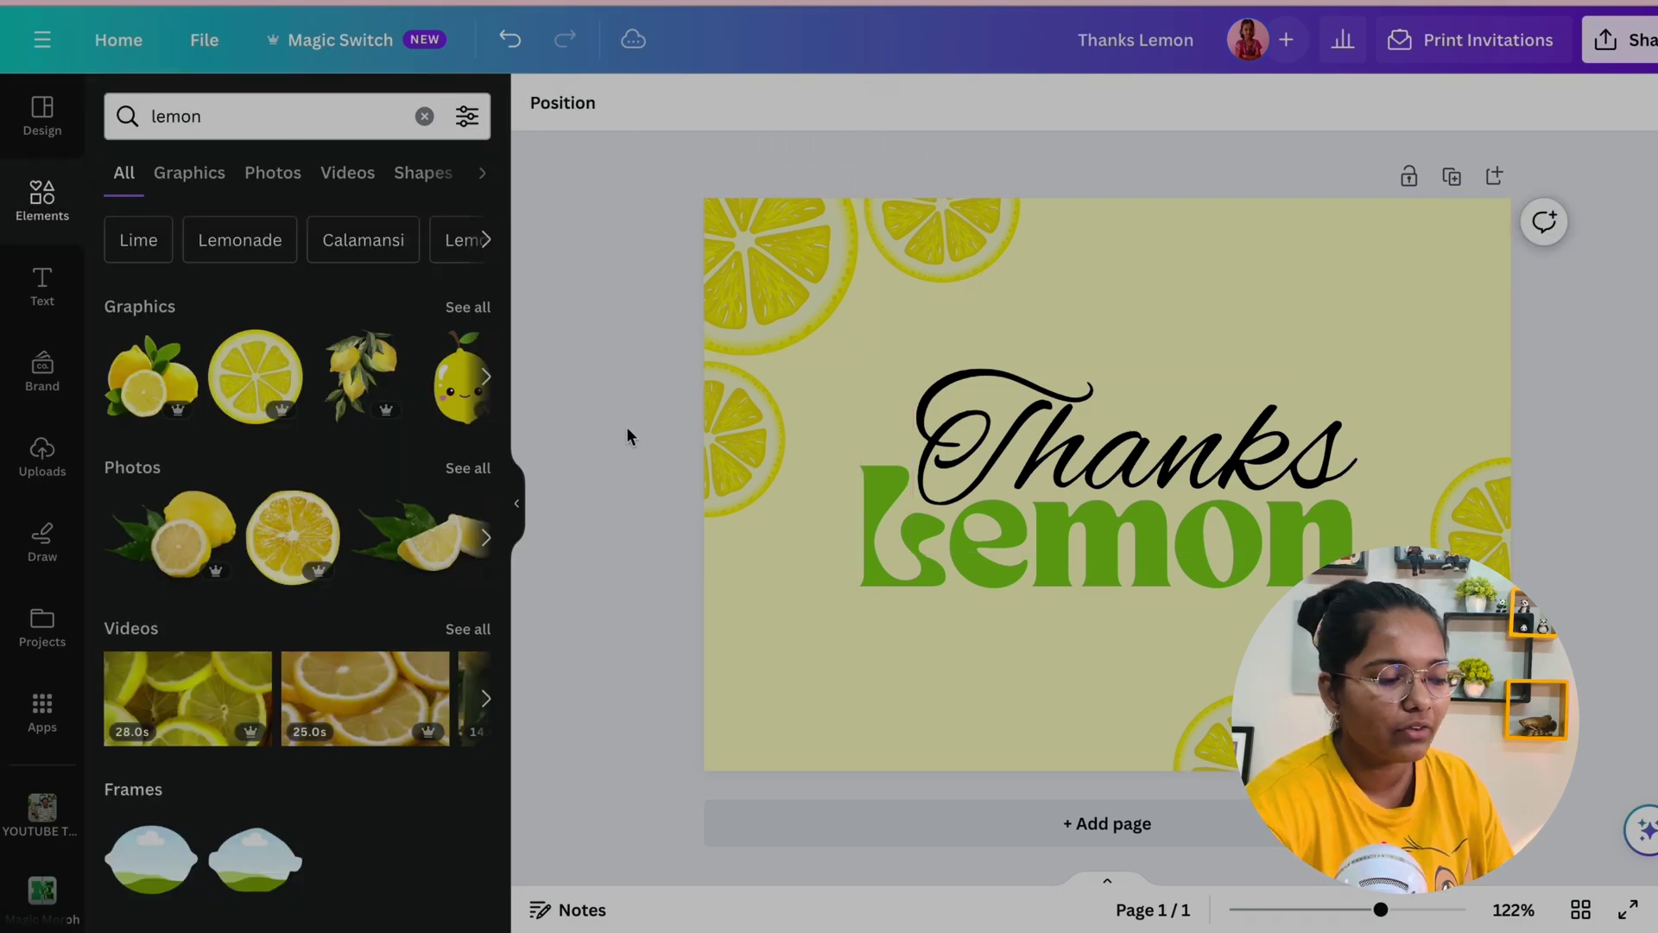
left_click(516, 503)
- Apply the Outline effect to the "Lemon" text
left_click(699, 521)
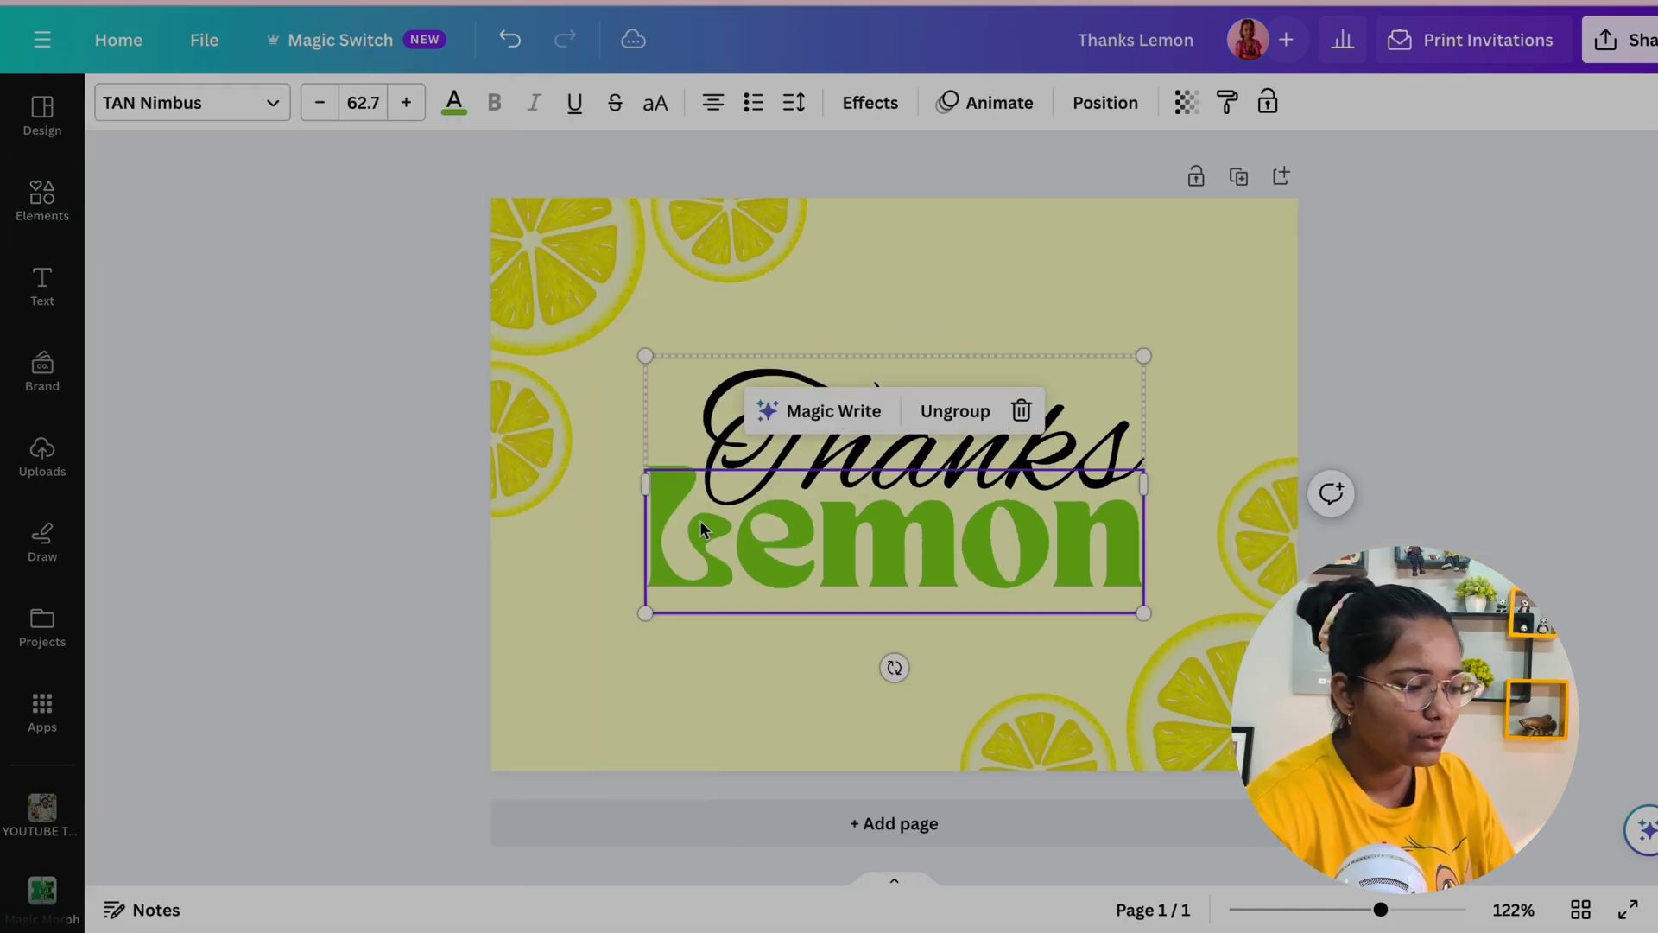
left_click(868, 102)
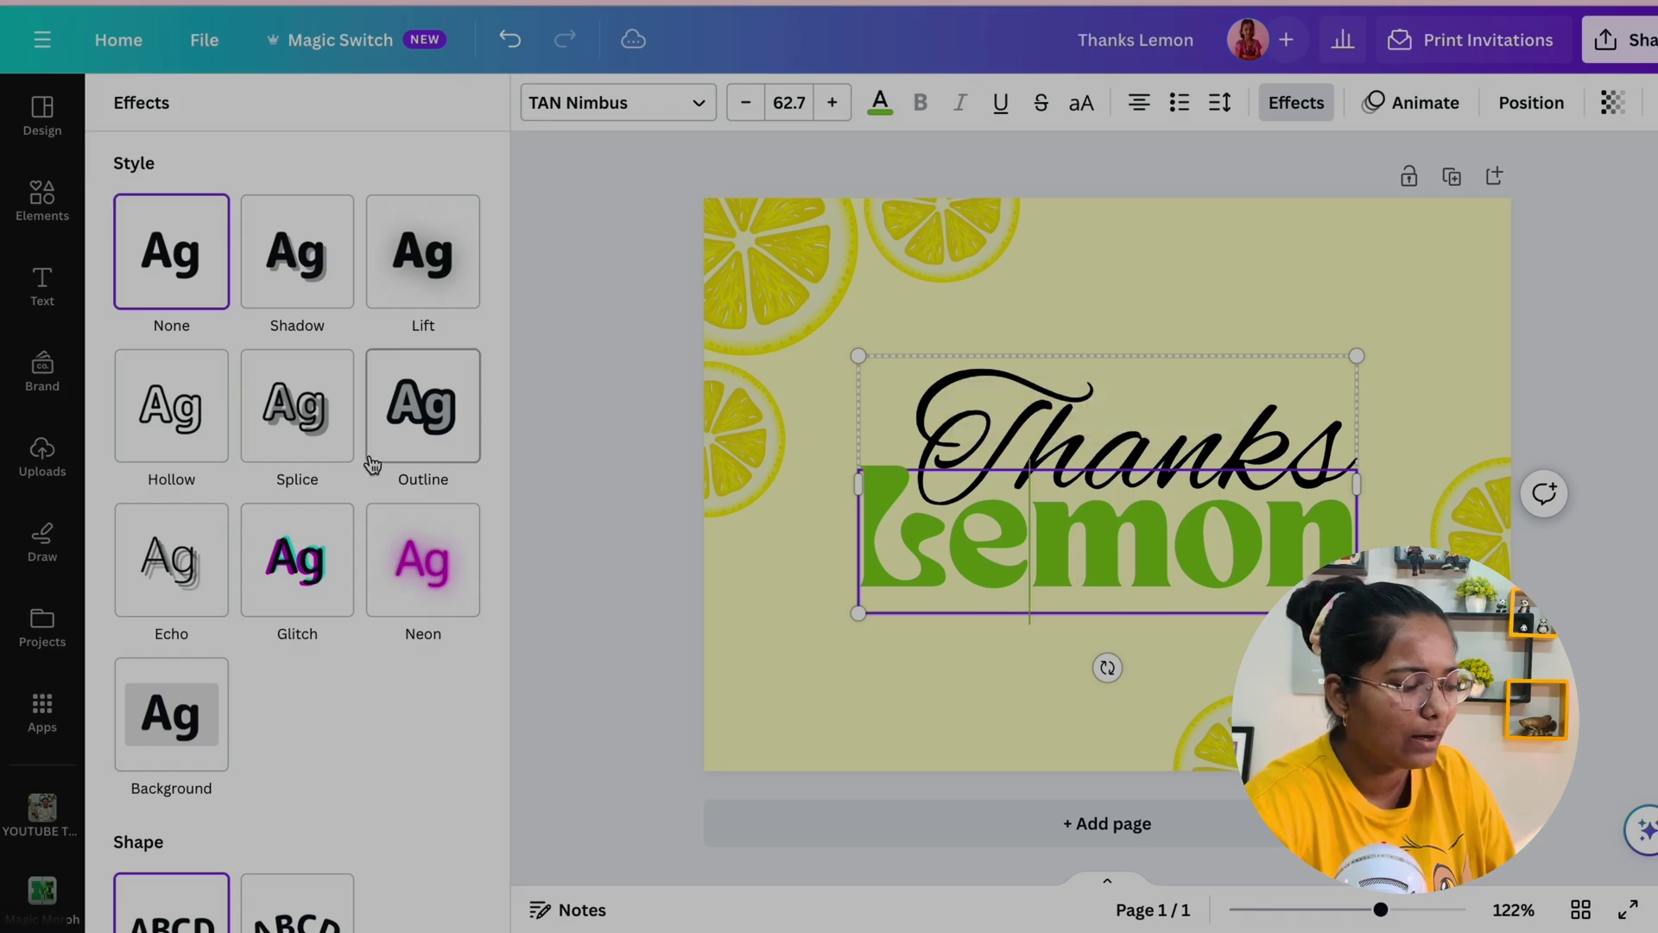
left_click(416, 420)
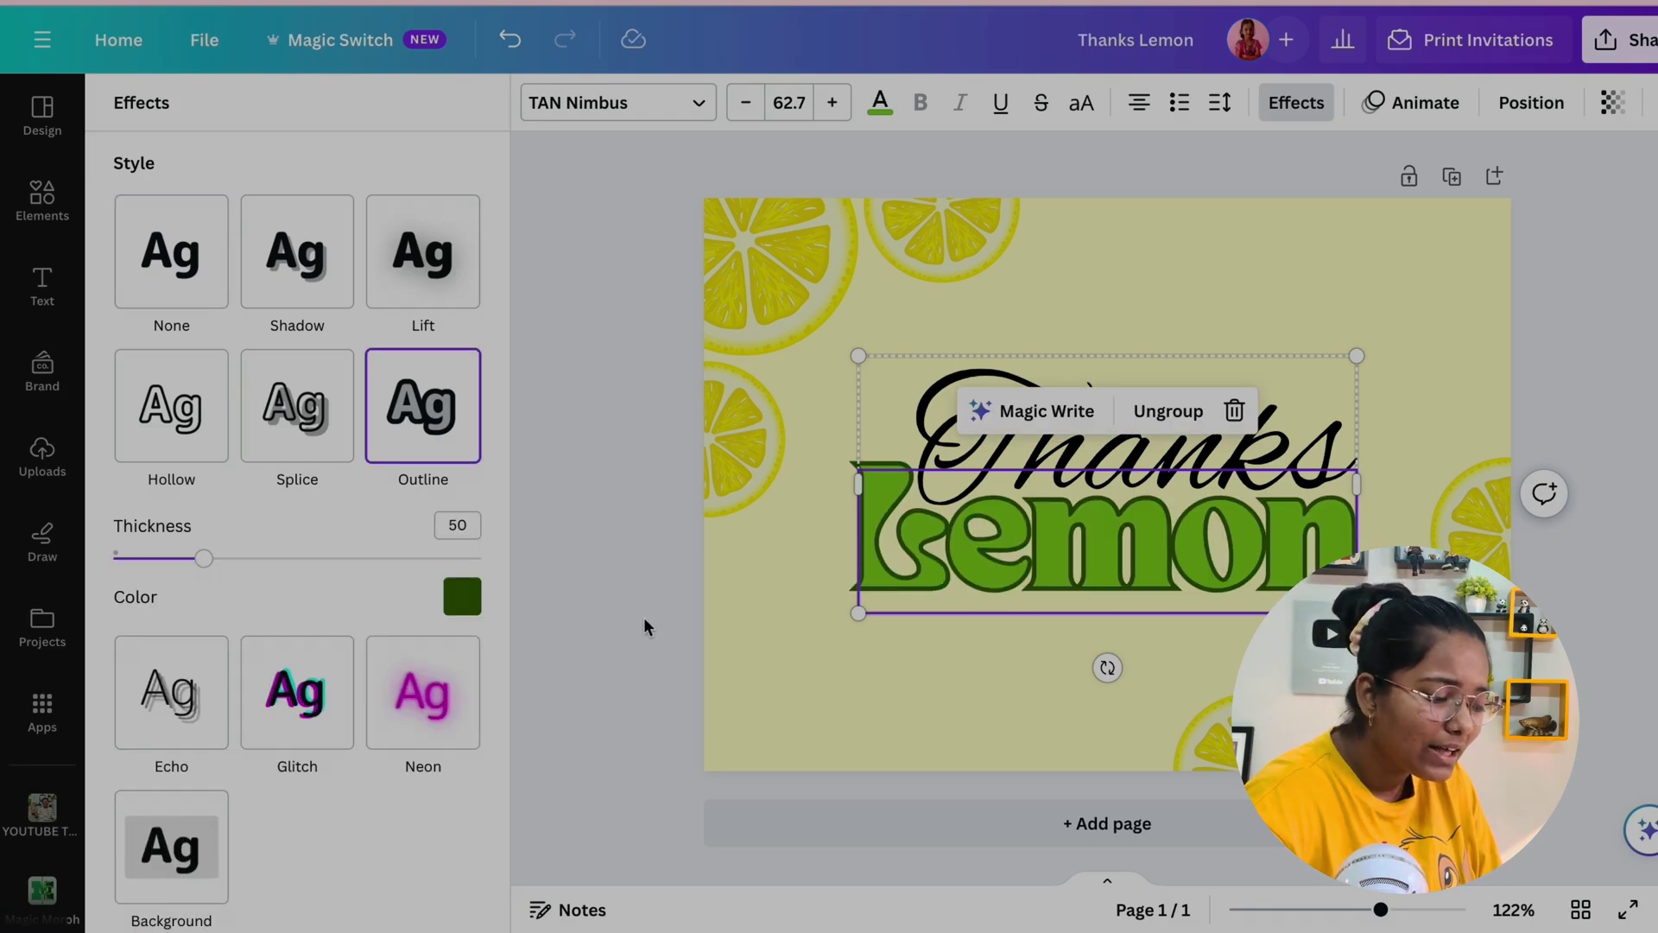
- Try pale yellow, yellow, orange, dark blue and black as the "Lemon" outline color, and choose green
left_click(459, 589)
left_click(328, 302)
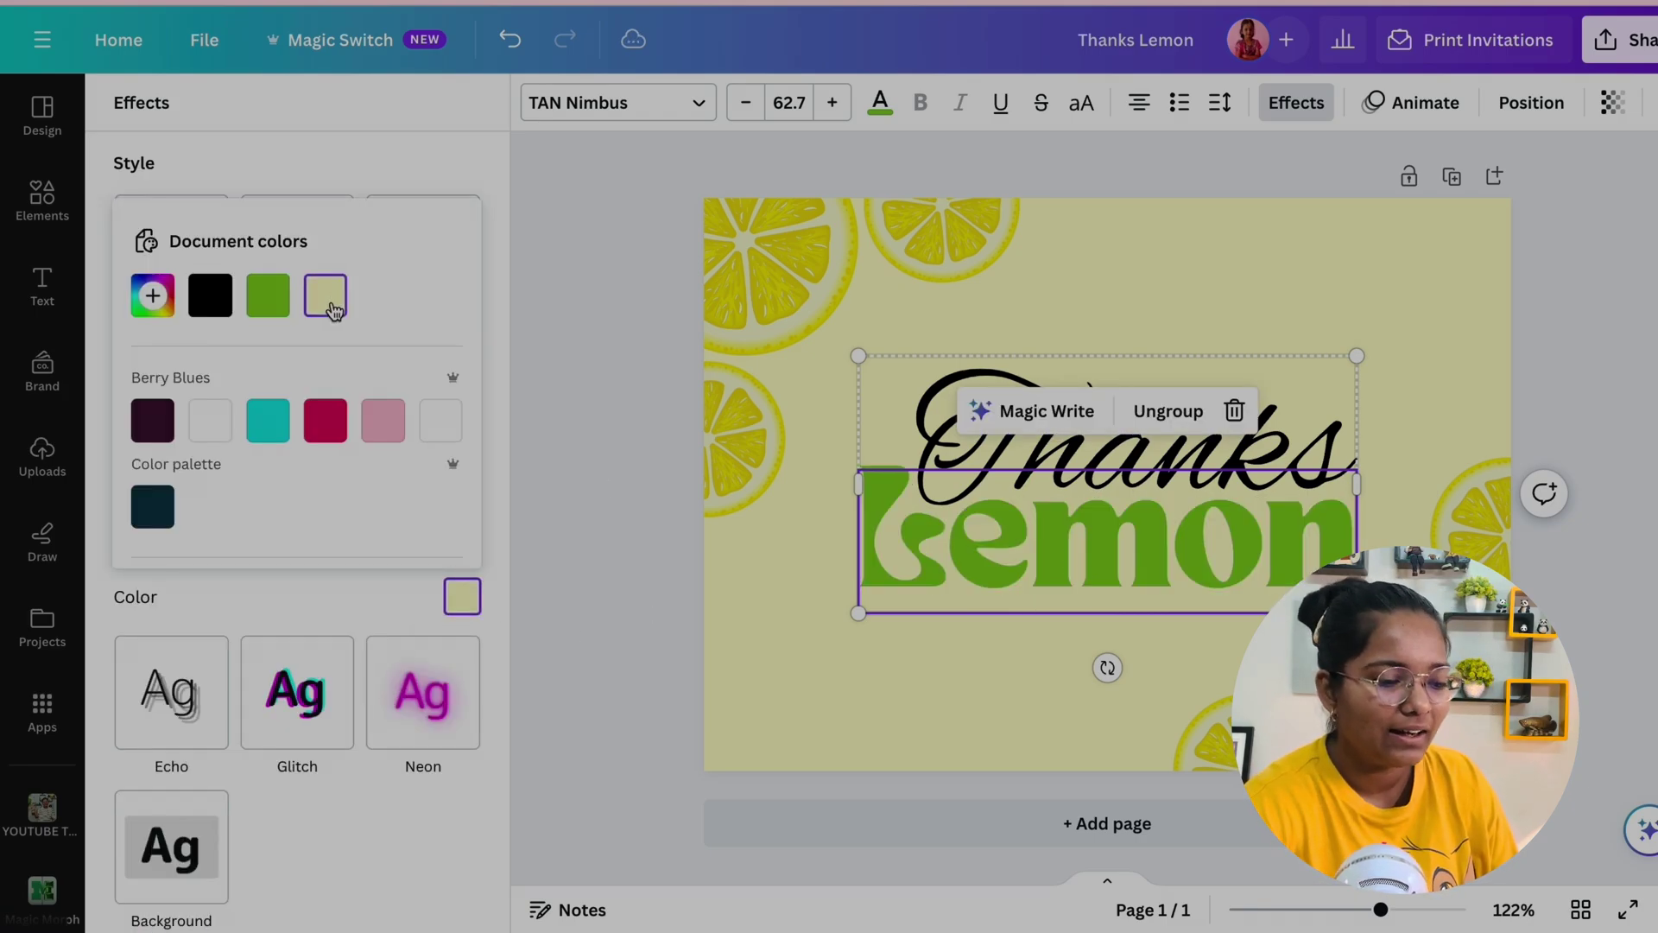
scroll(328, 376, "down", 5)
left_click(326, 532)
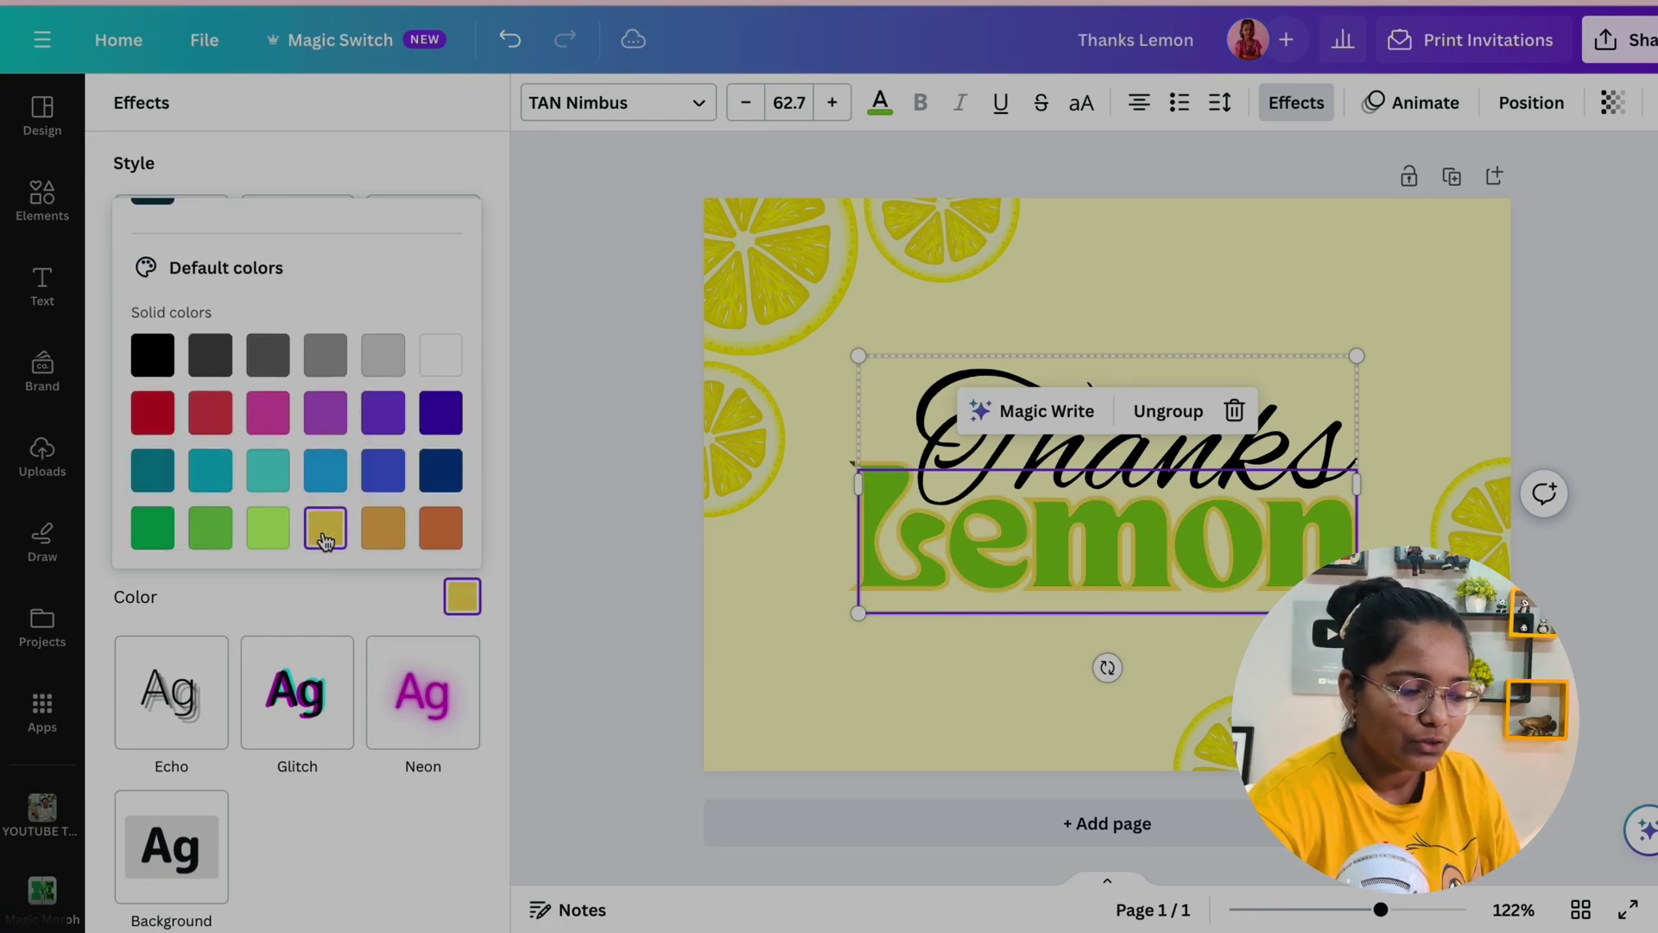
left_click(439, 527)
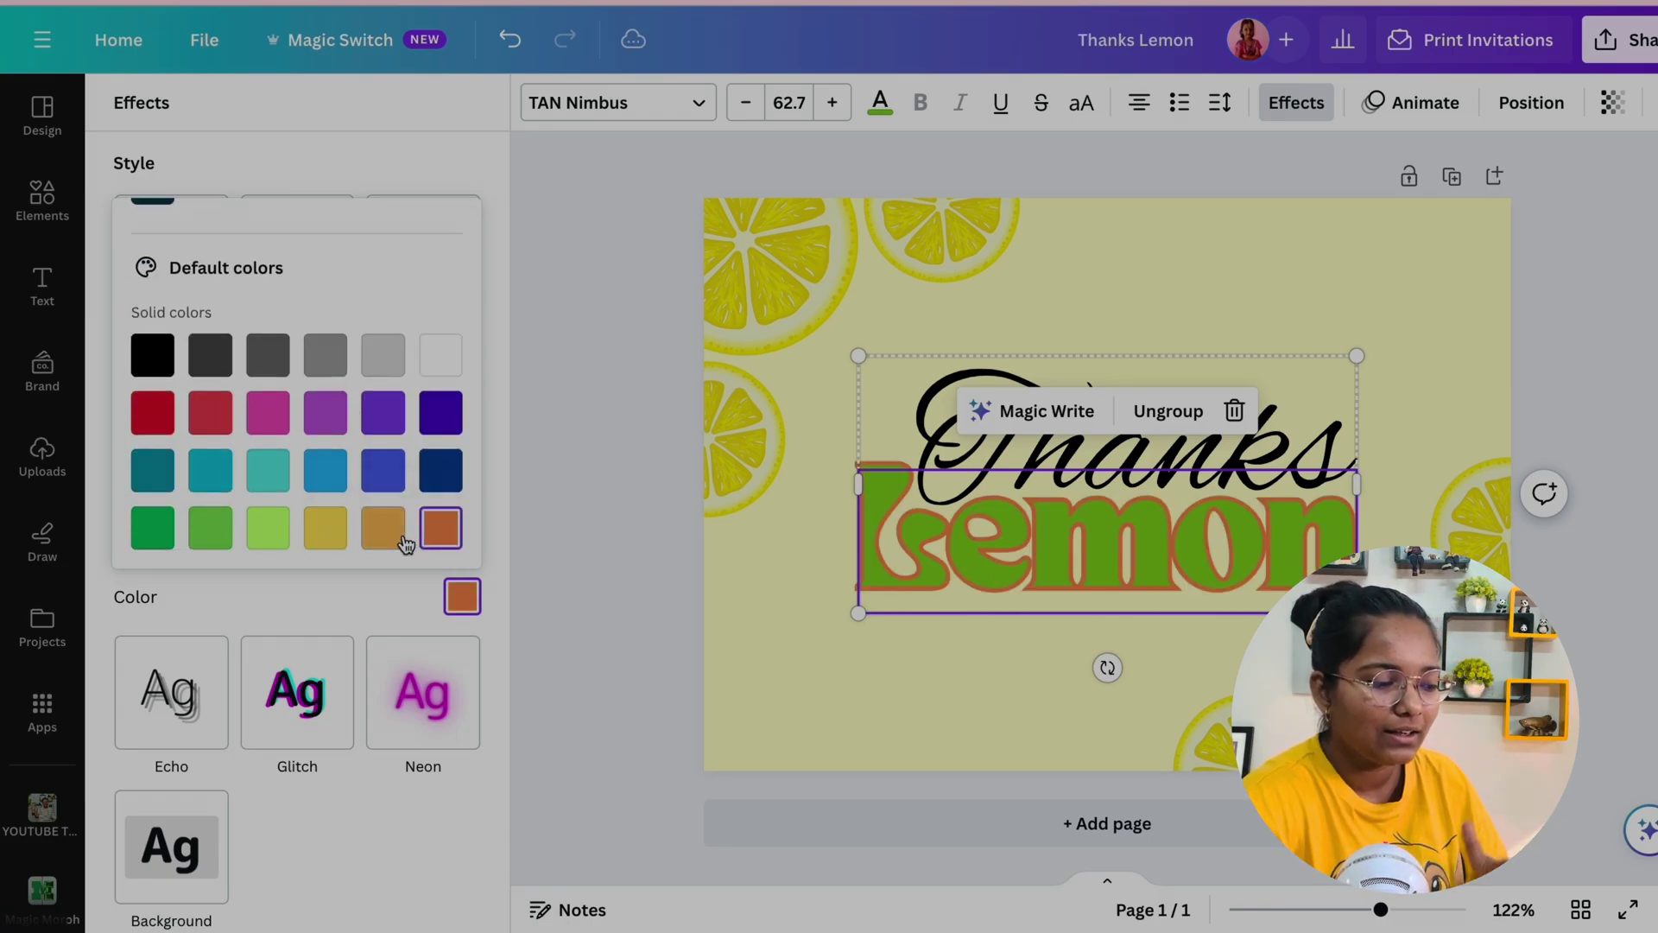
left_click(384, 530)
left_click(440, 472)
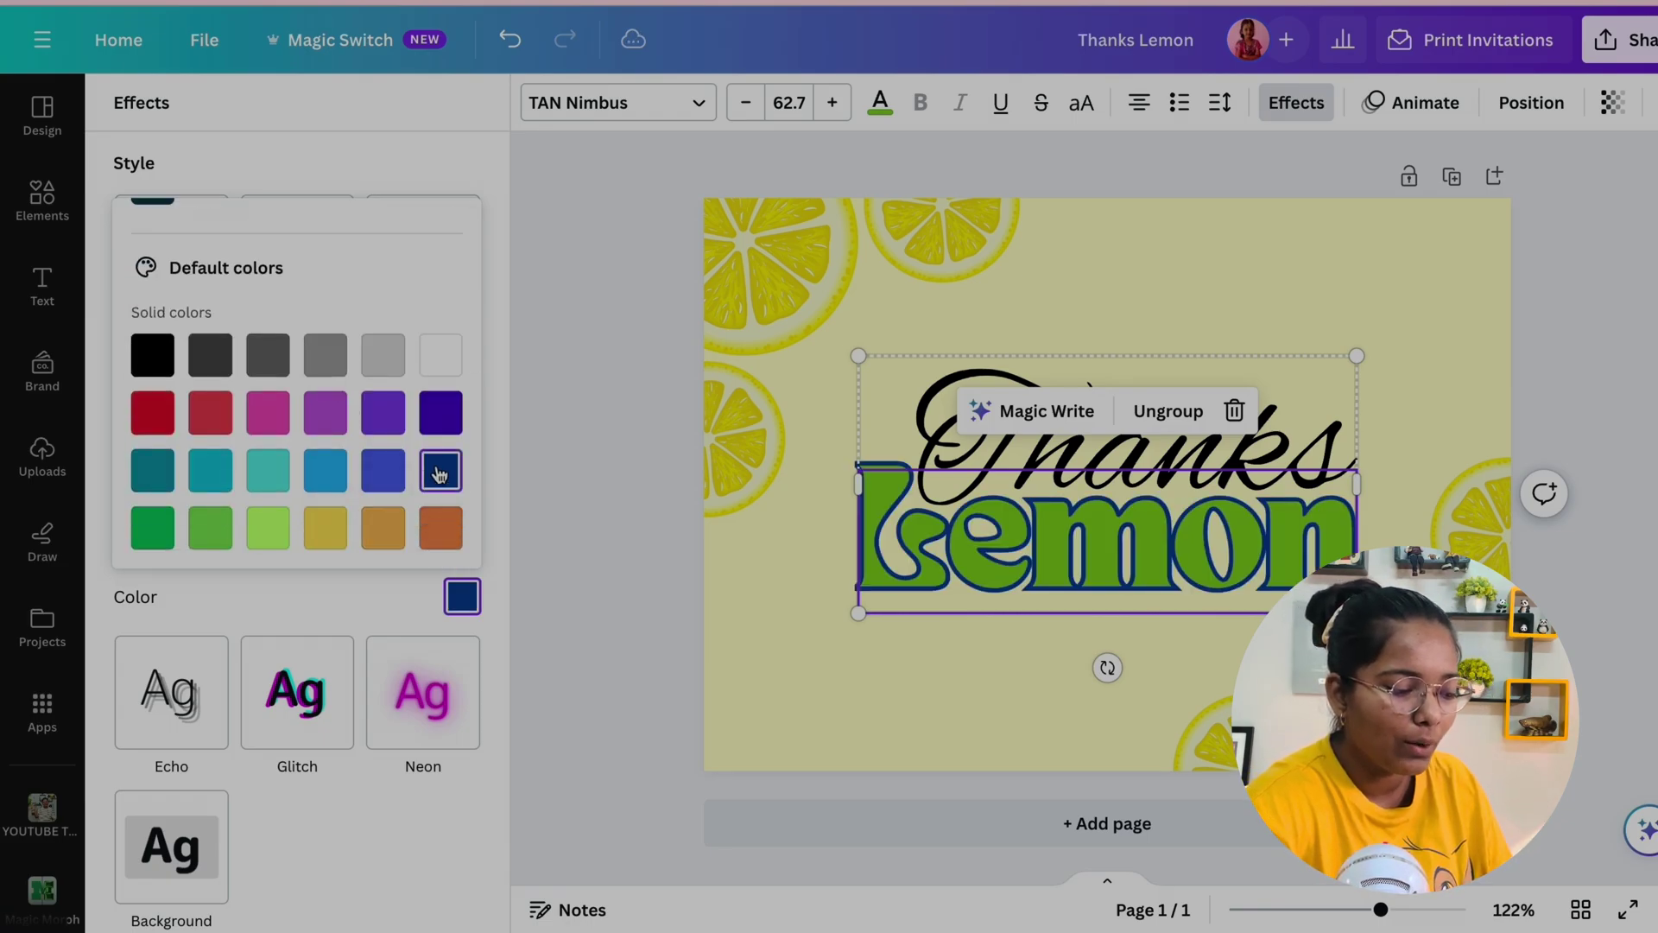
left_click(164, 361)
scroll(163, 355, "up", 5)
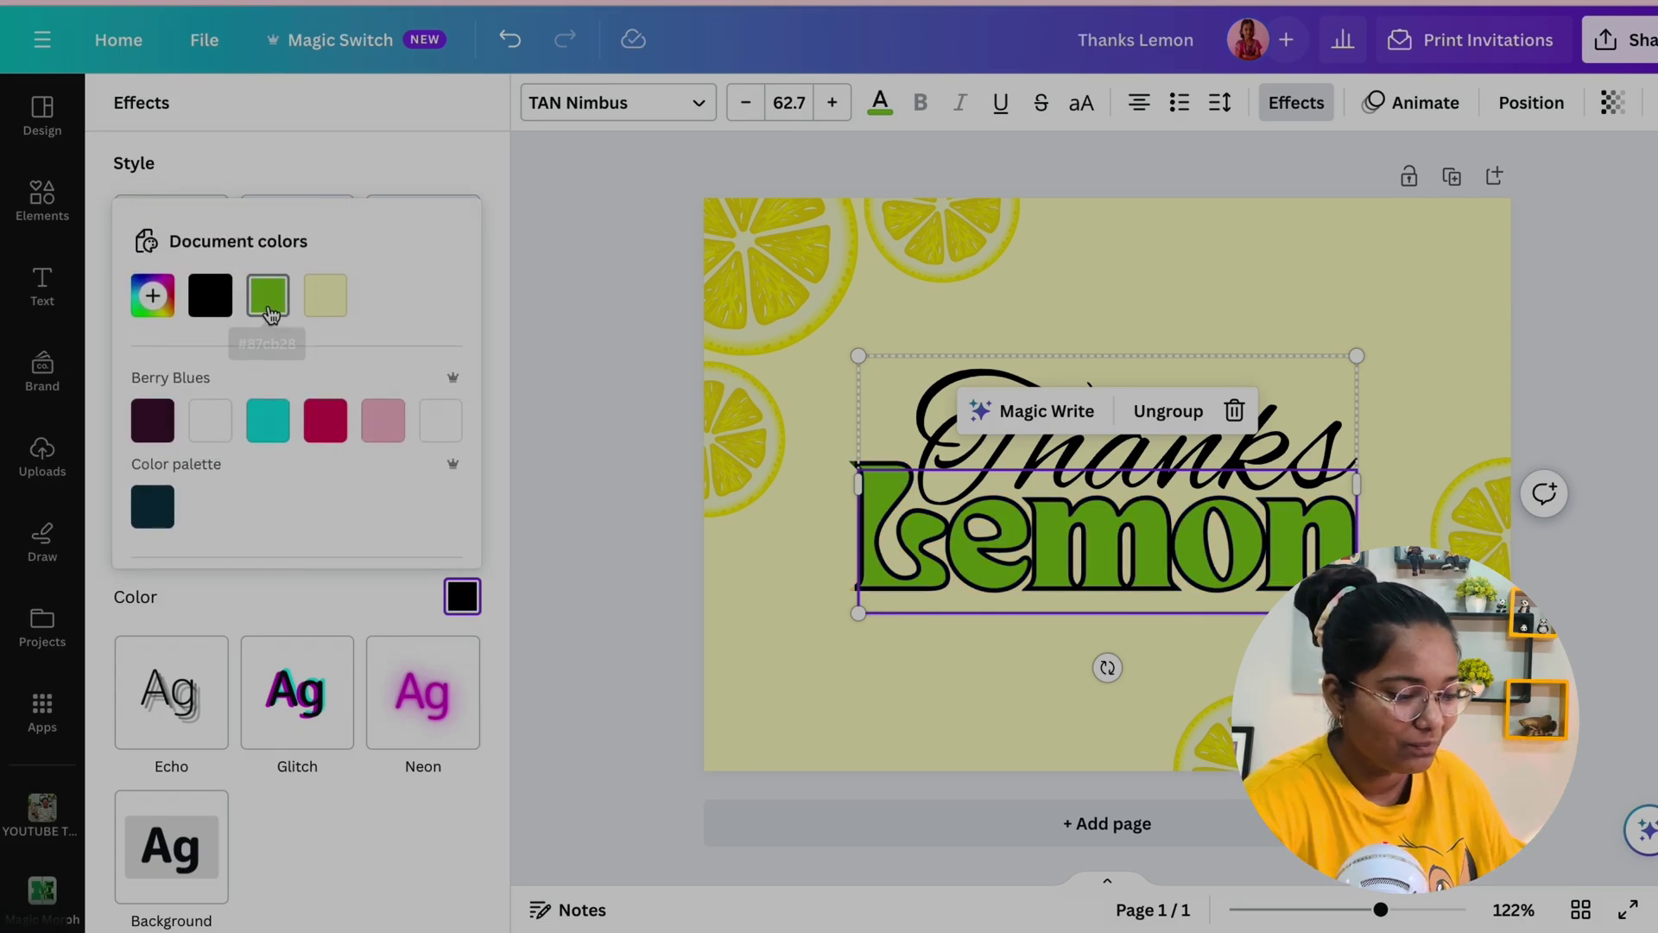
left_click(269, 311)
left_click(653, 573)
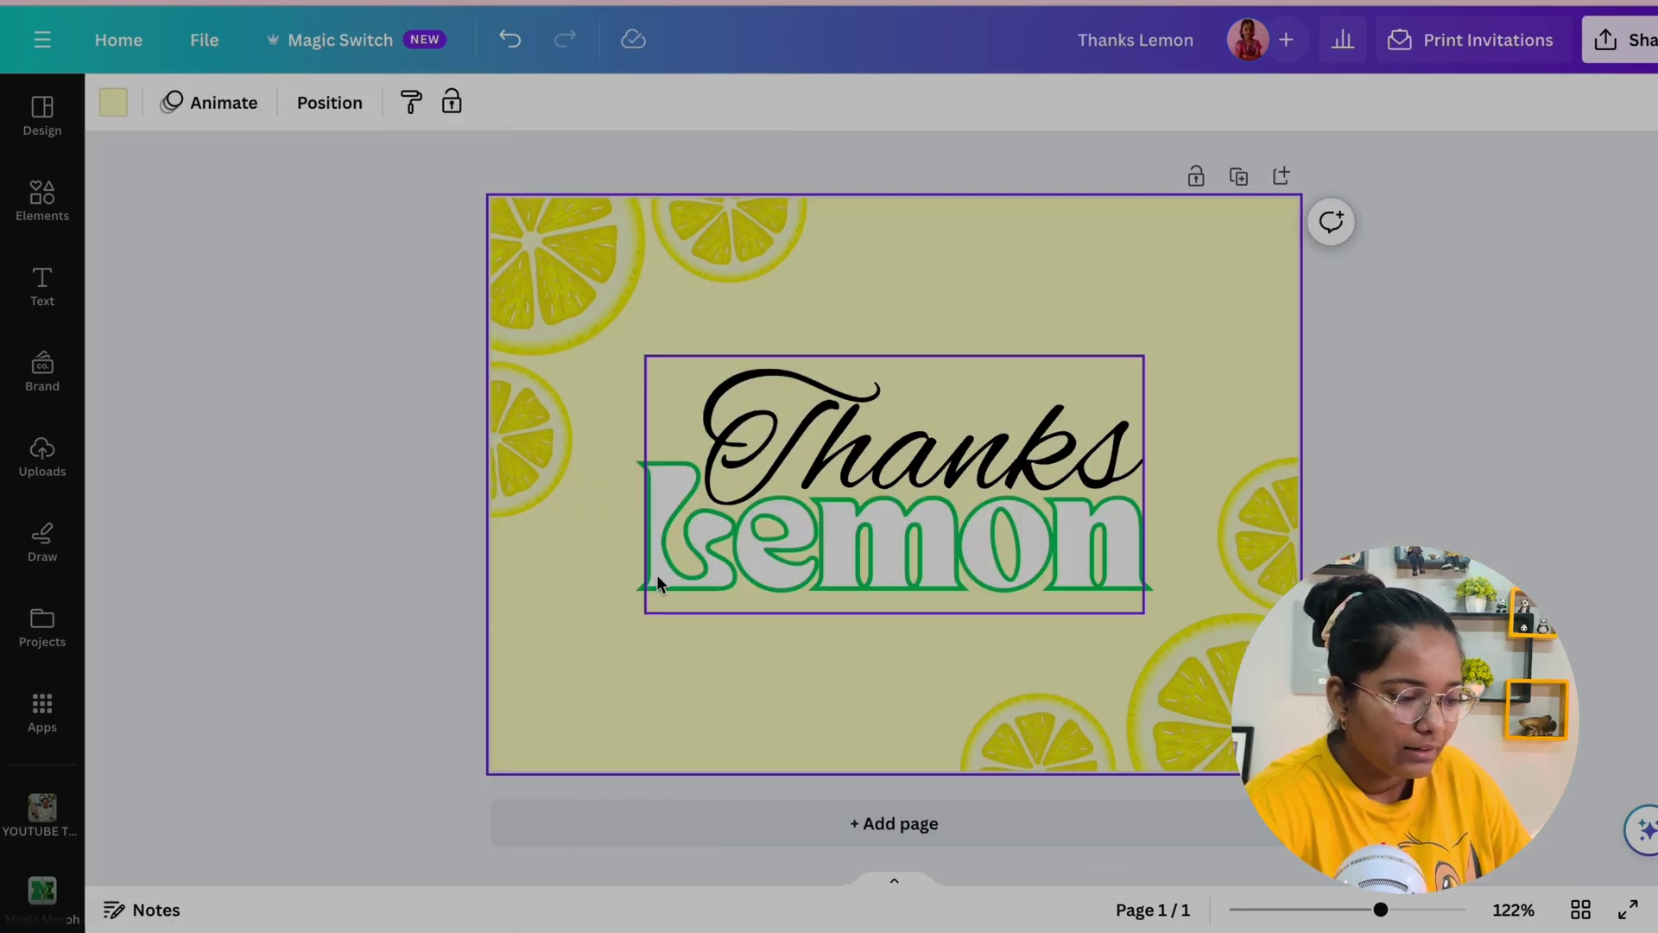
- Search the elements for "heart"
left_click(48, 242)
left_click(230, 114)
double_click(230, 114)
type("h")
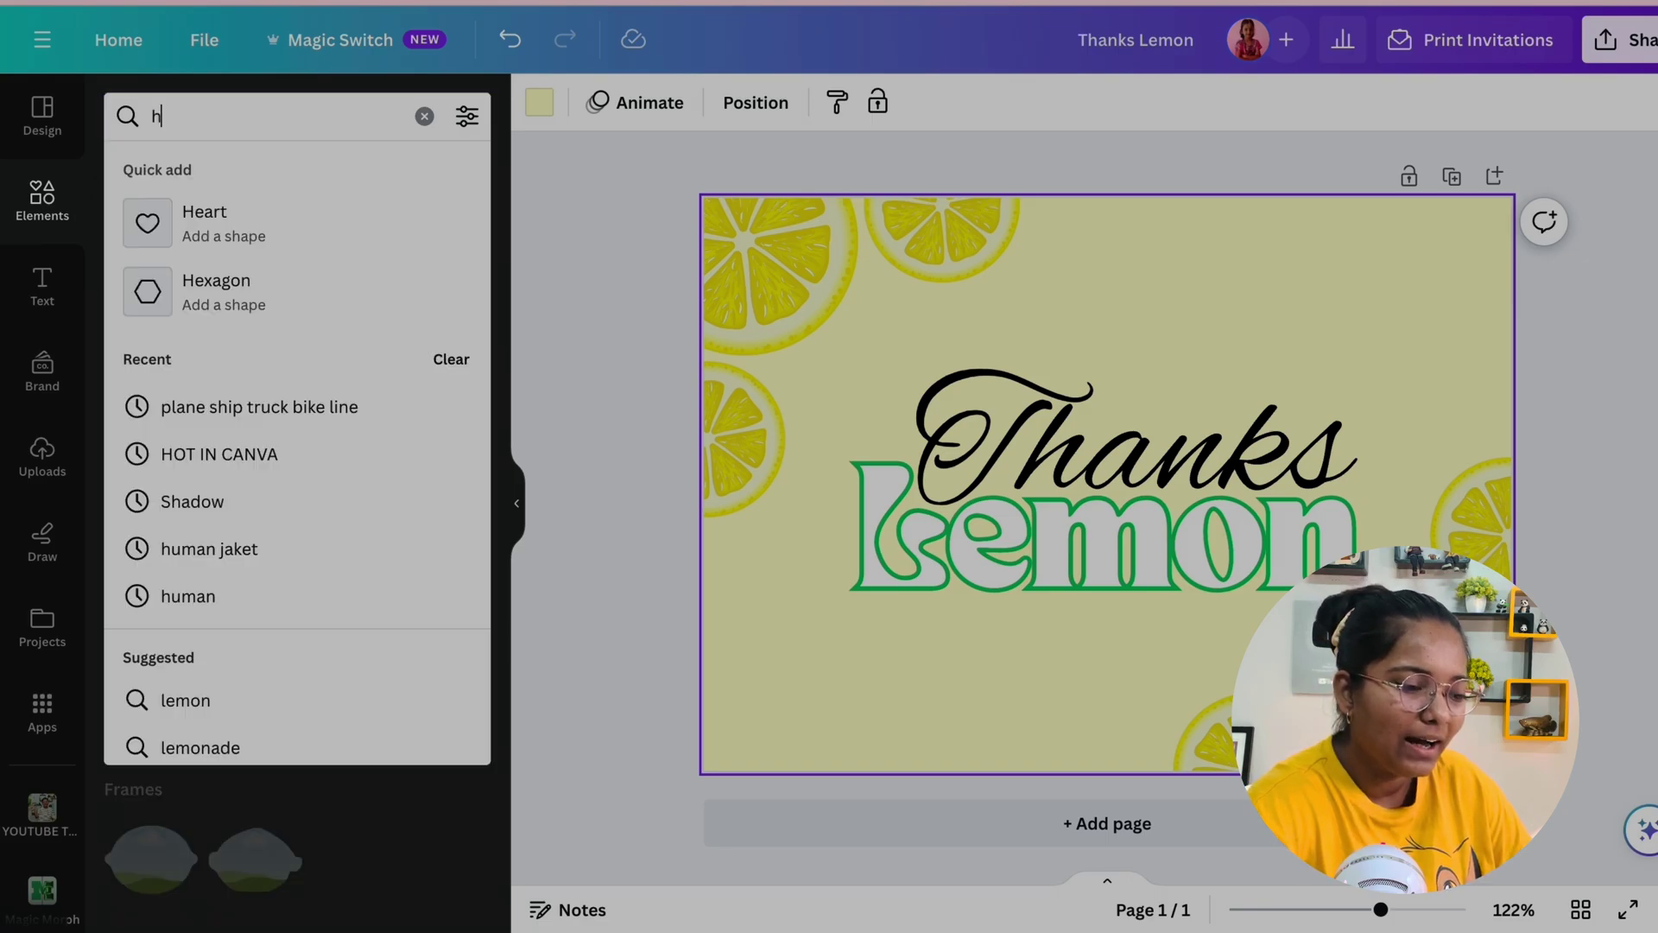
type("eart")
key("Return")
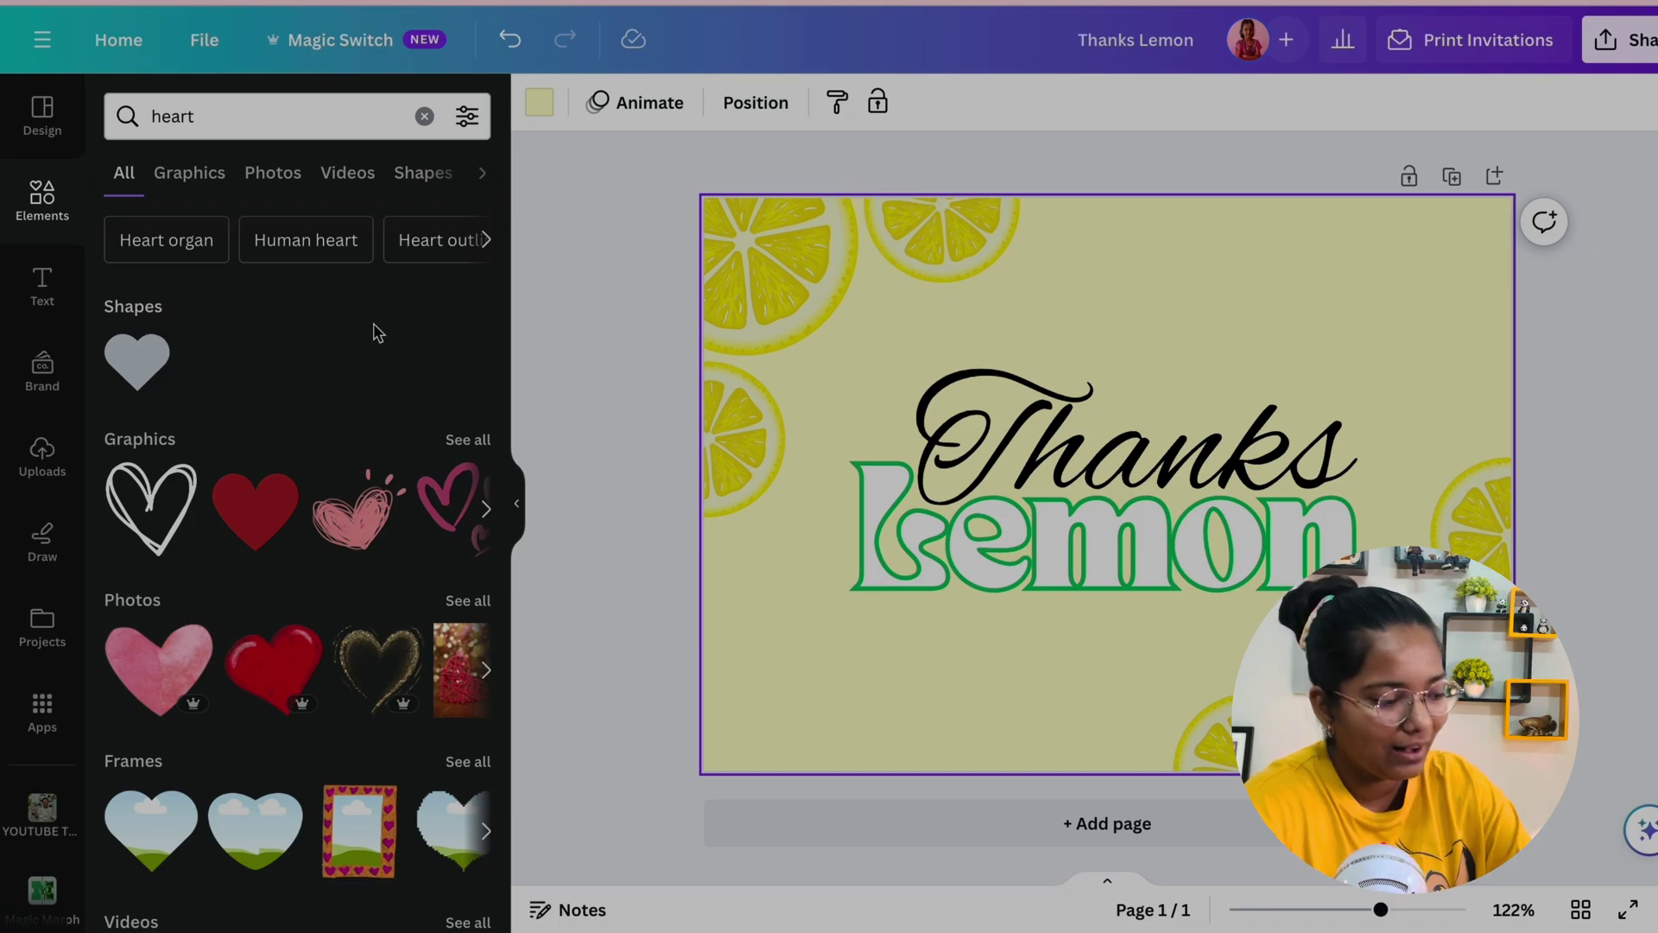
- Limit the heart results to graphics, add the thin hand-drawn heart with crossed ends, and place it above the middle of "Thanks"
scroll(343, 417, "down", 3)
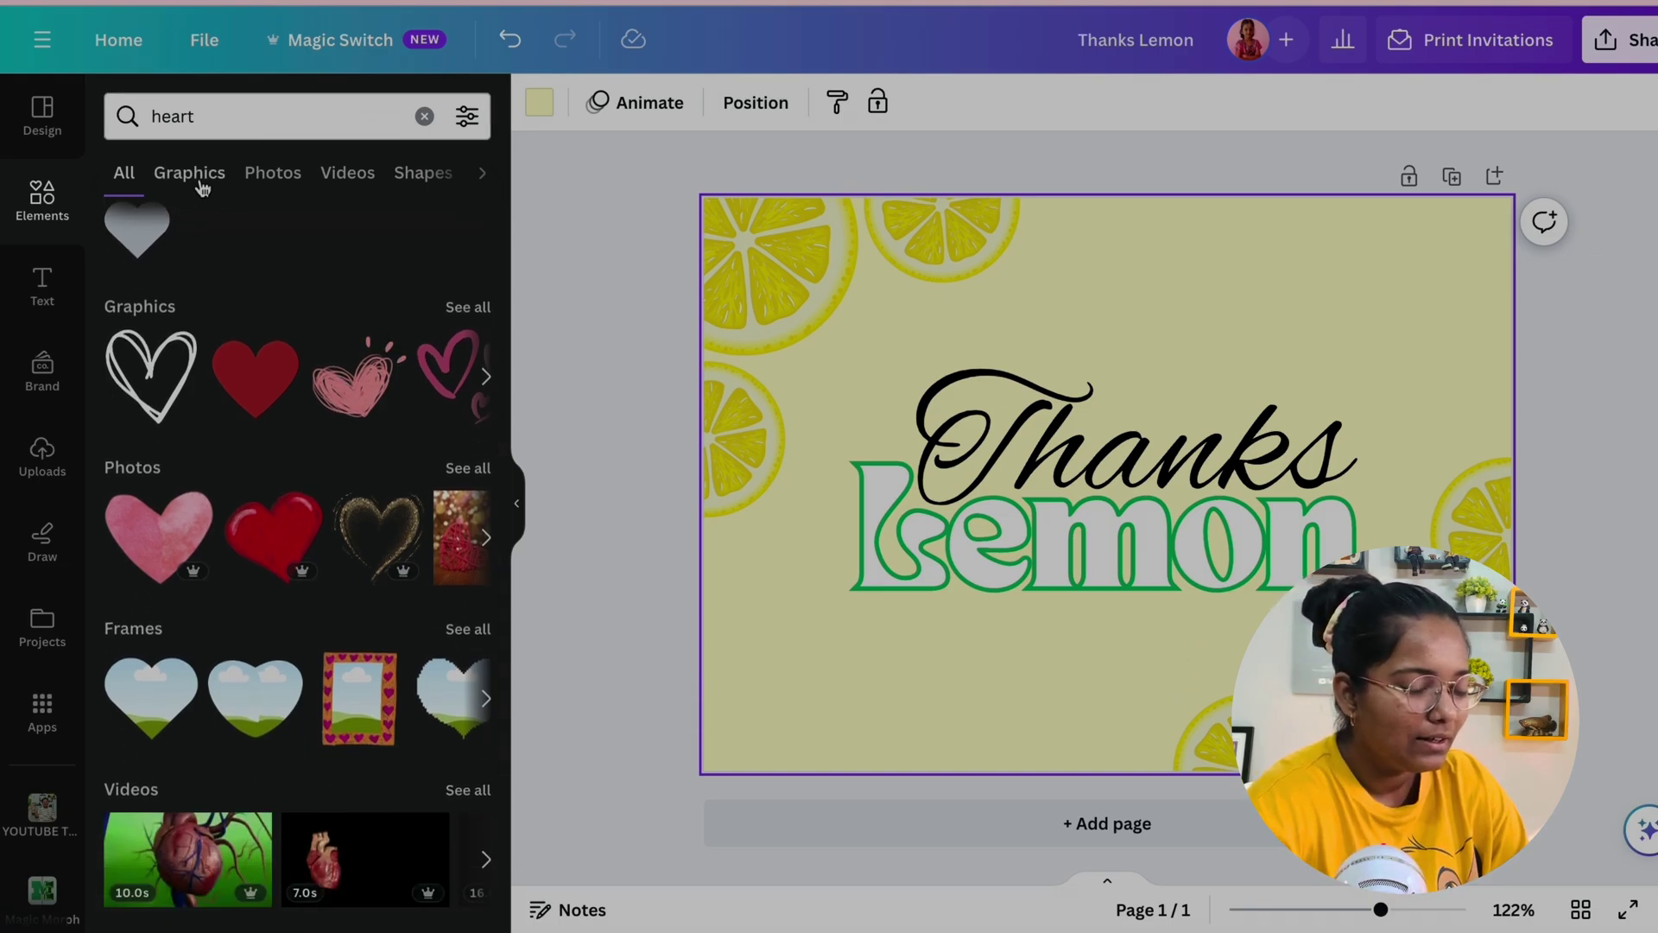
left_click(197, 175)
scroll(214, 550, "down", 3)
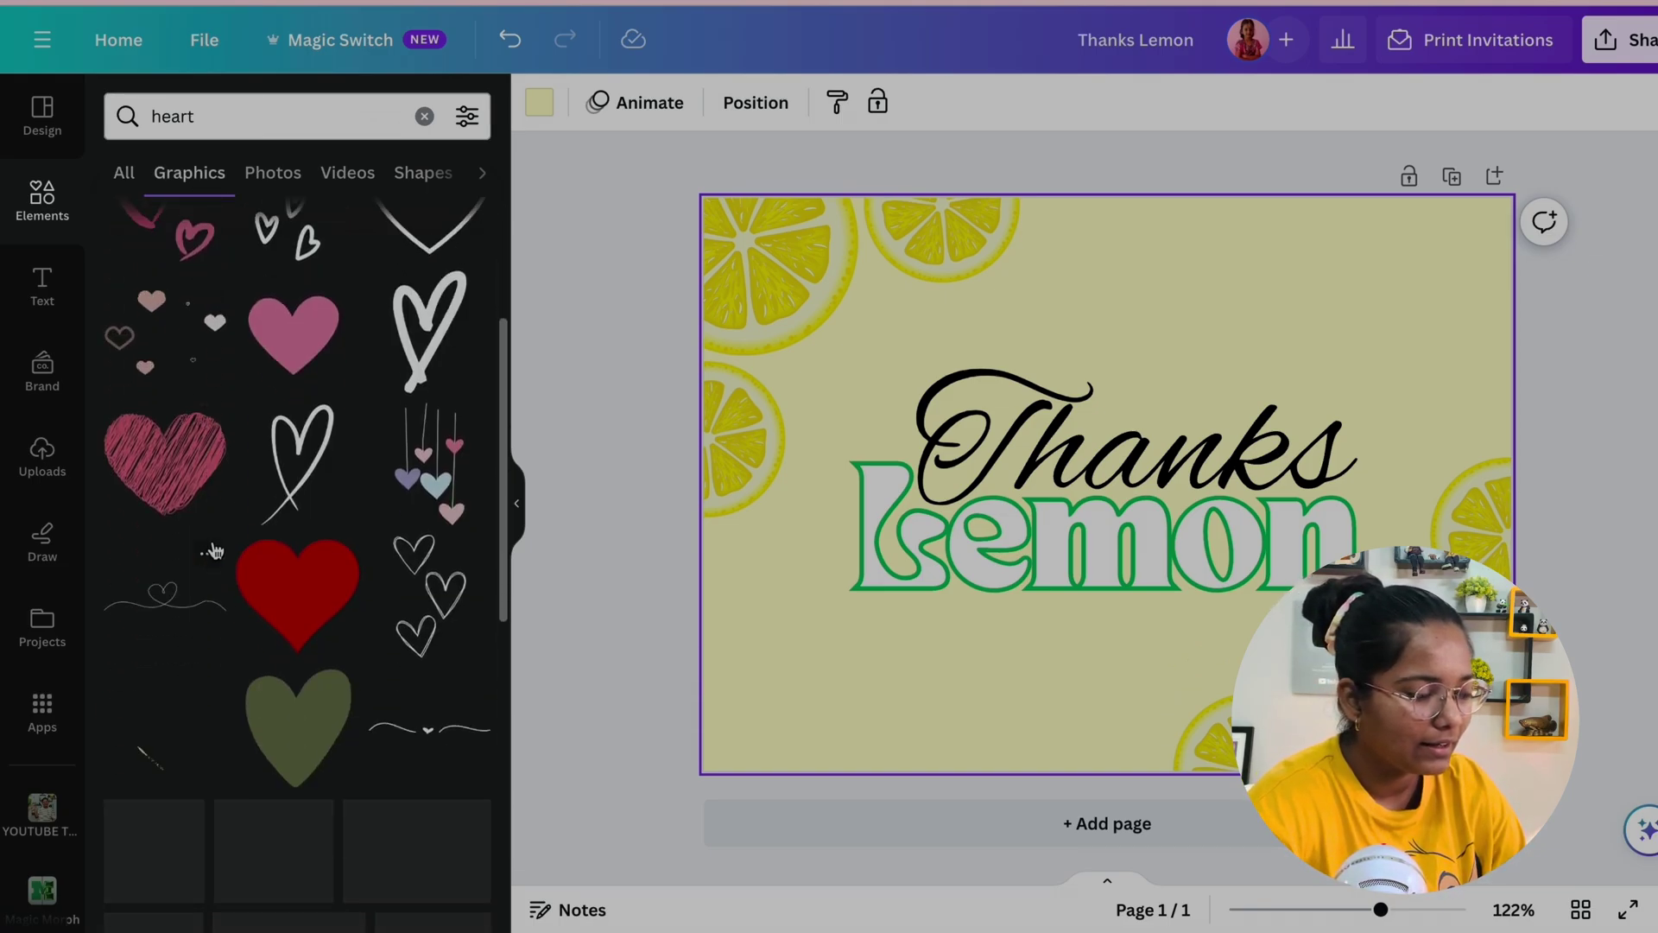
left_click(298, 457)
left_click_drag(1173, 372, 1128, 399)
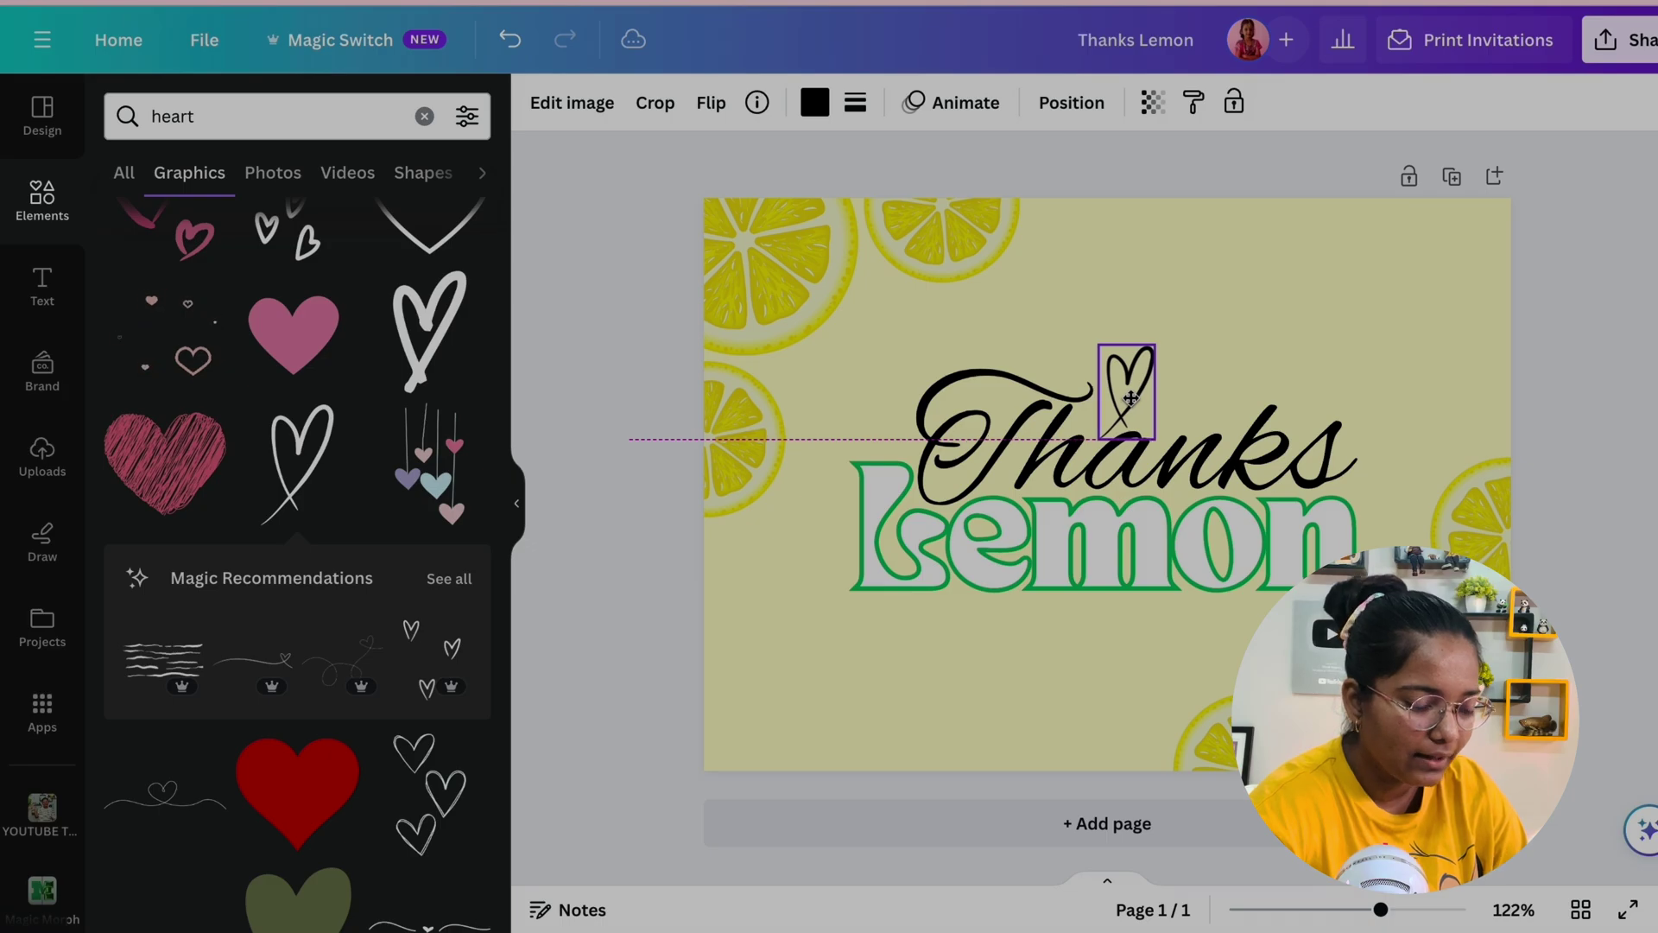
left_click(745, 684)
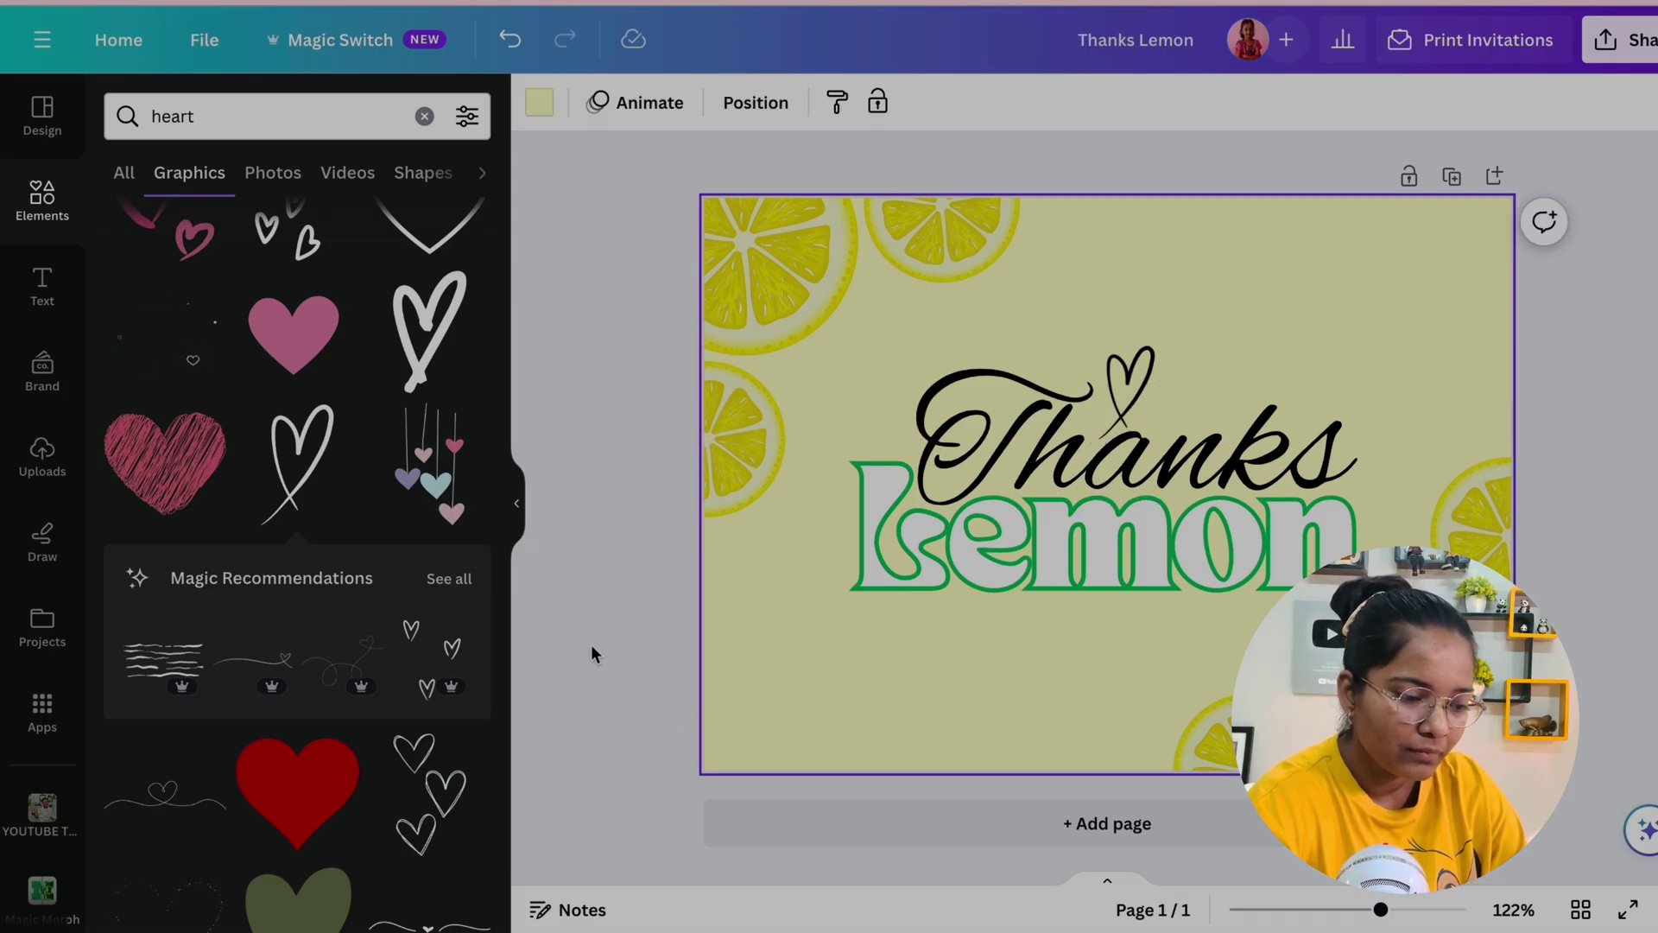
- Ungroup the "Thanks" and "Lemon" texts
left_click(517, 503)
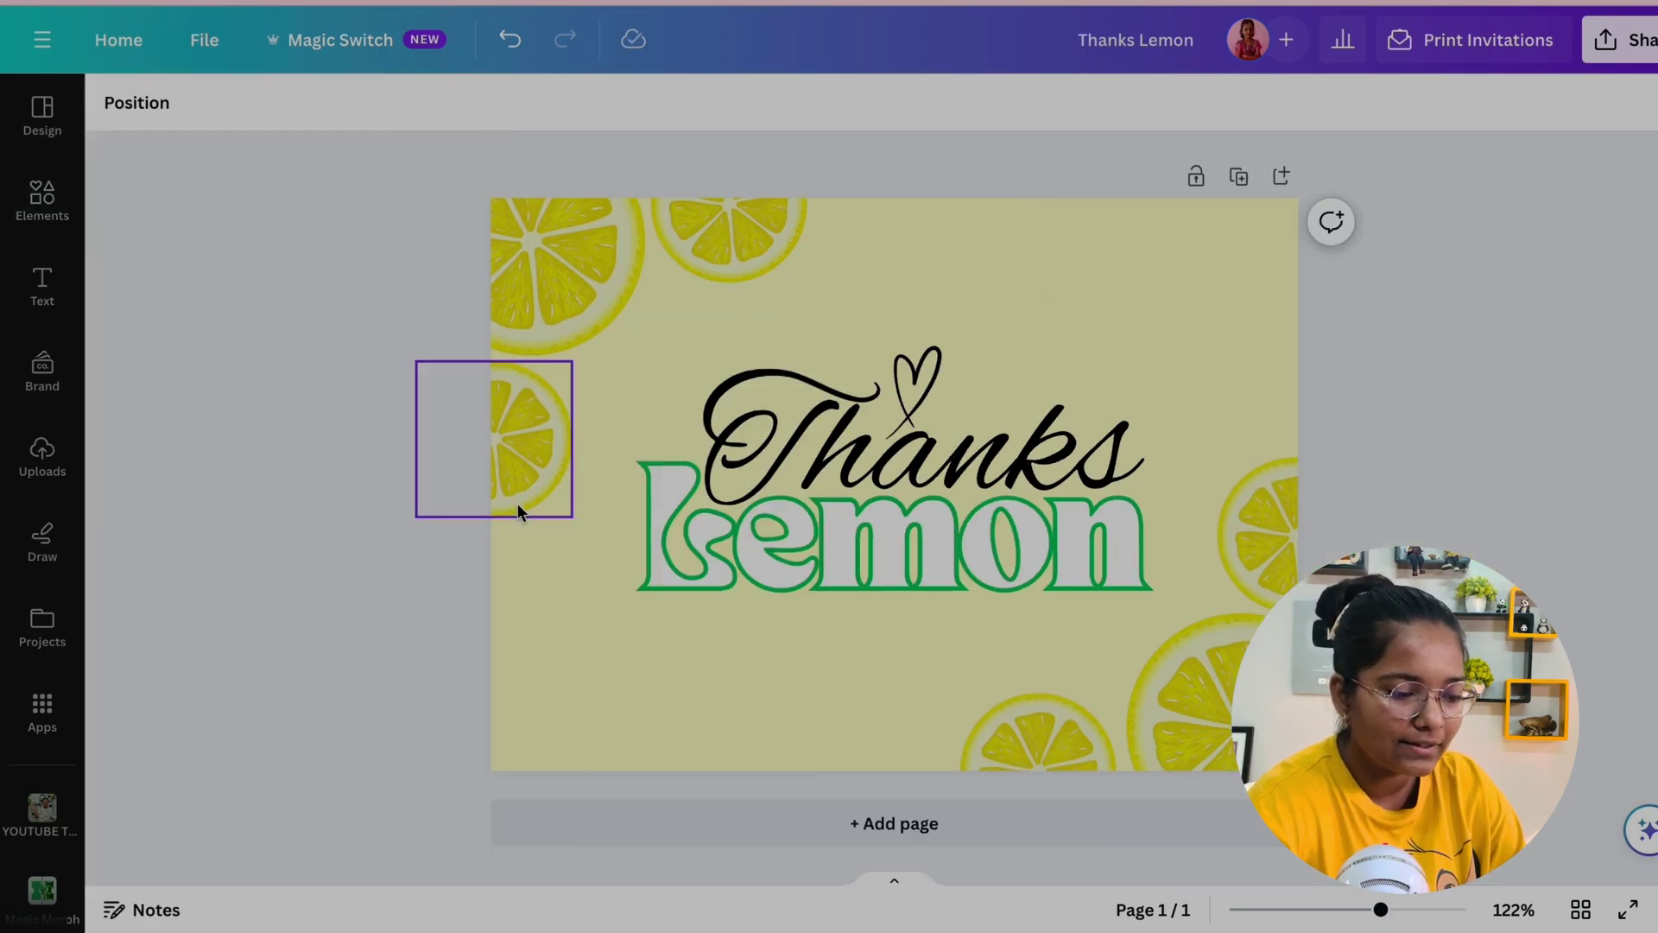
left_click(821, 572)
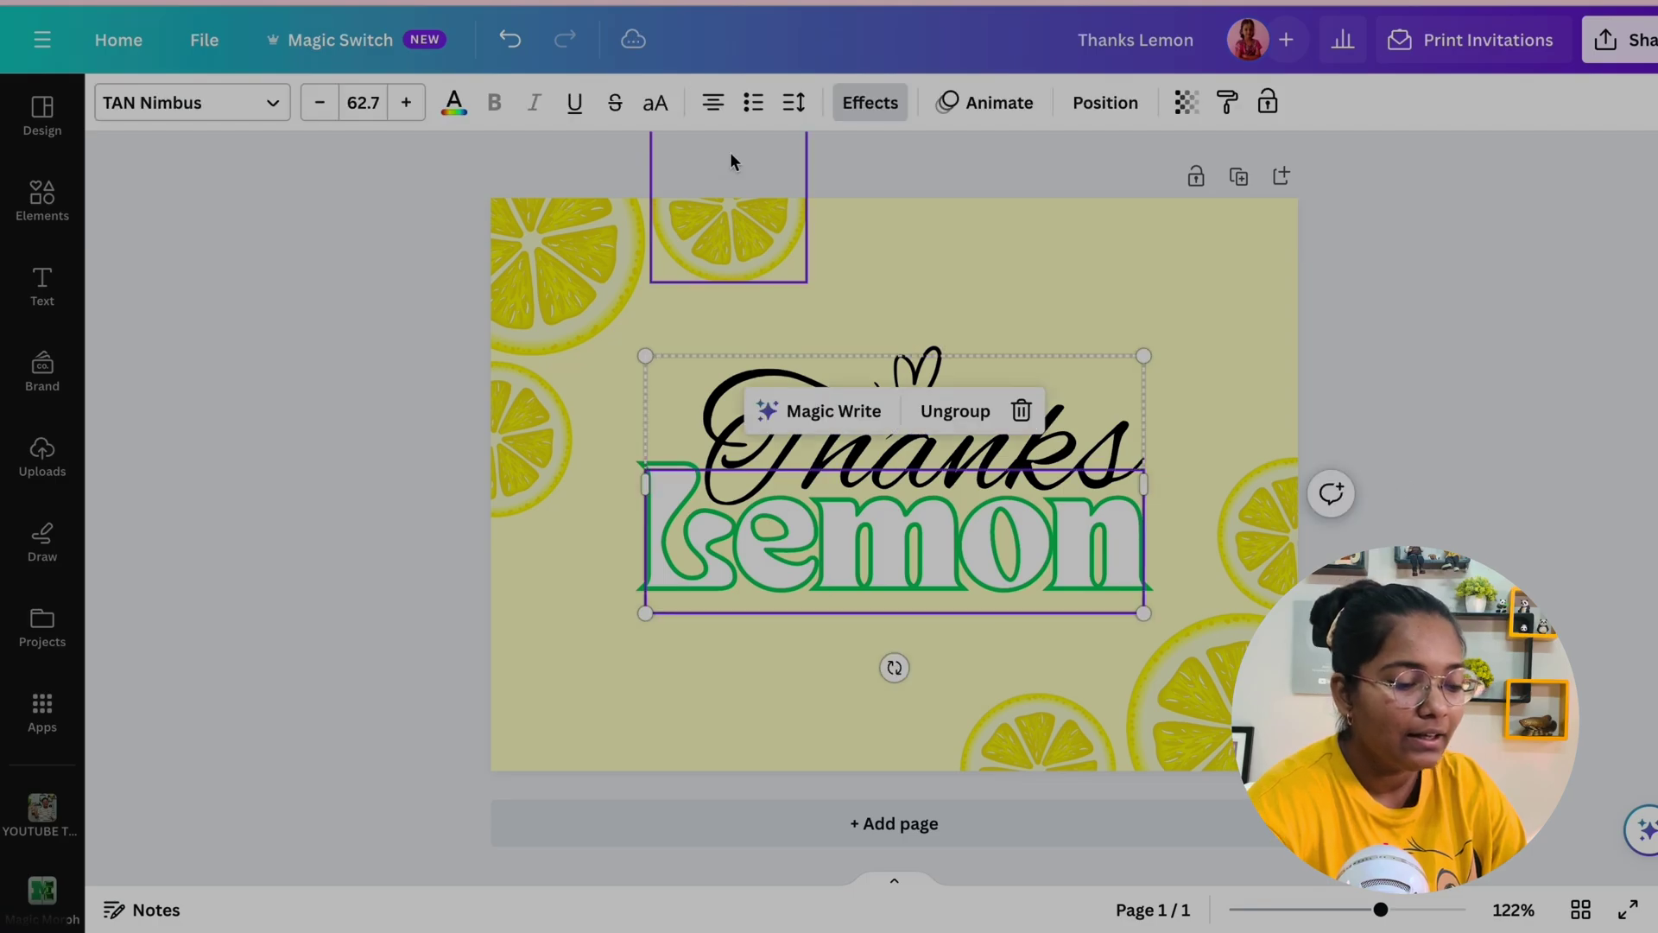
left_click(955, 412)
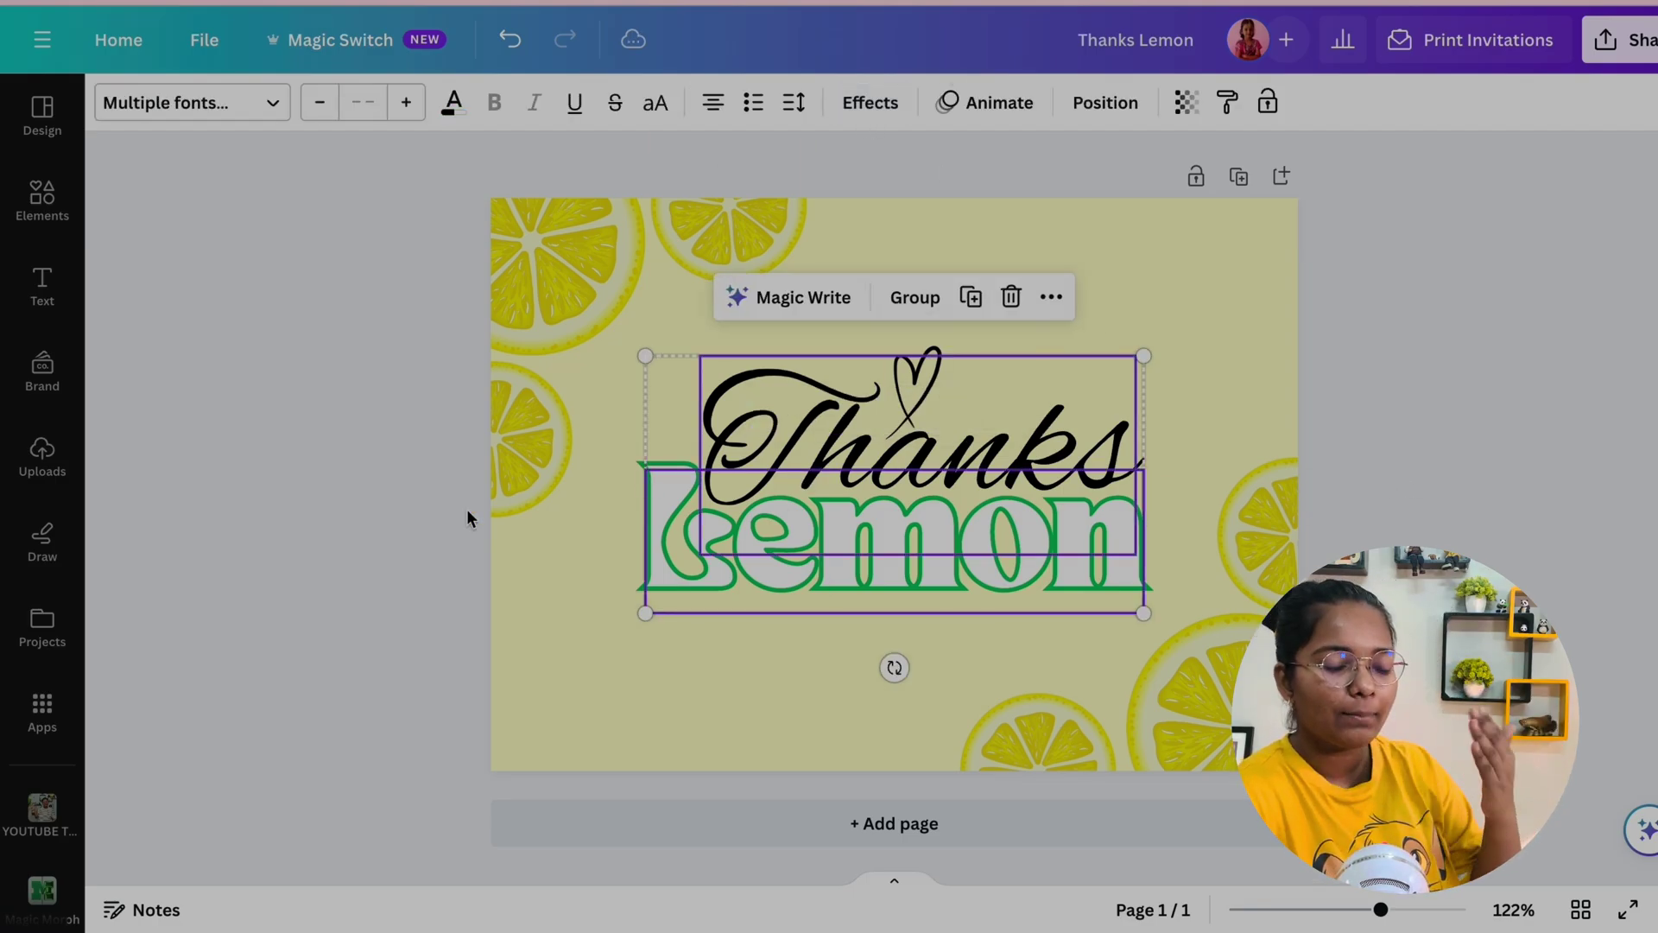
left_click(466, 510)
- Replace the outline on the "Lemon" text with the Lift effect
left_click(736, 520)
left_click(871, 102)
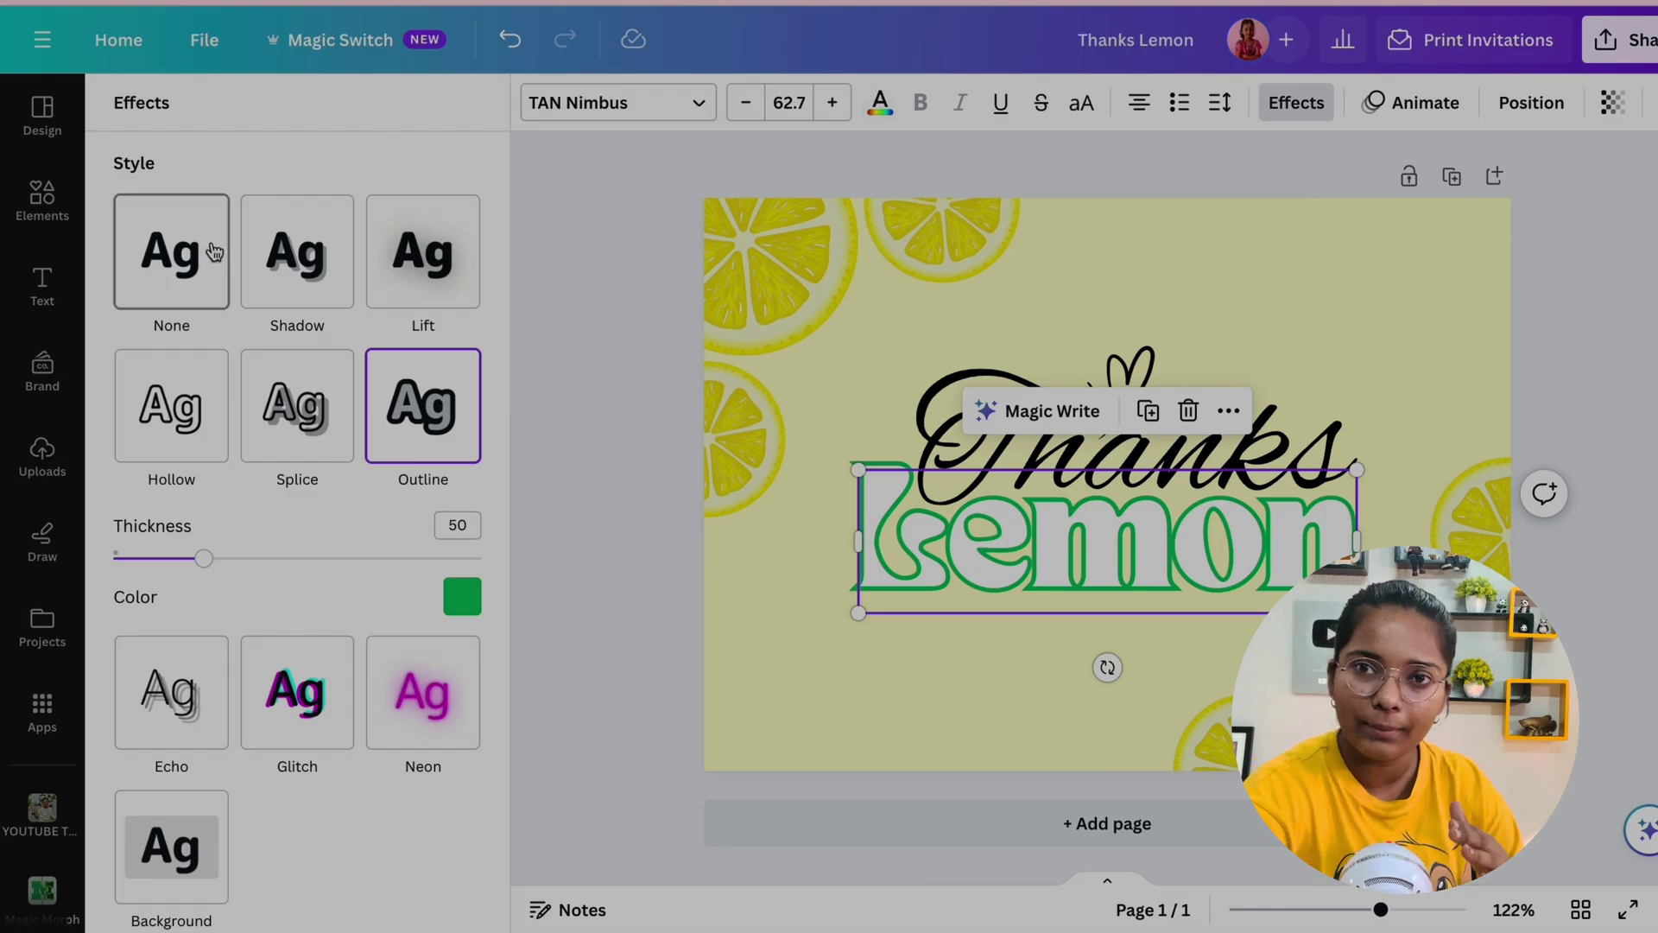
left_click(445, 263)
left_click(632, 577)
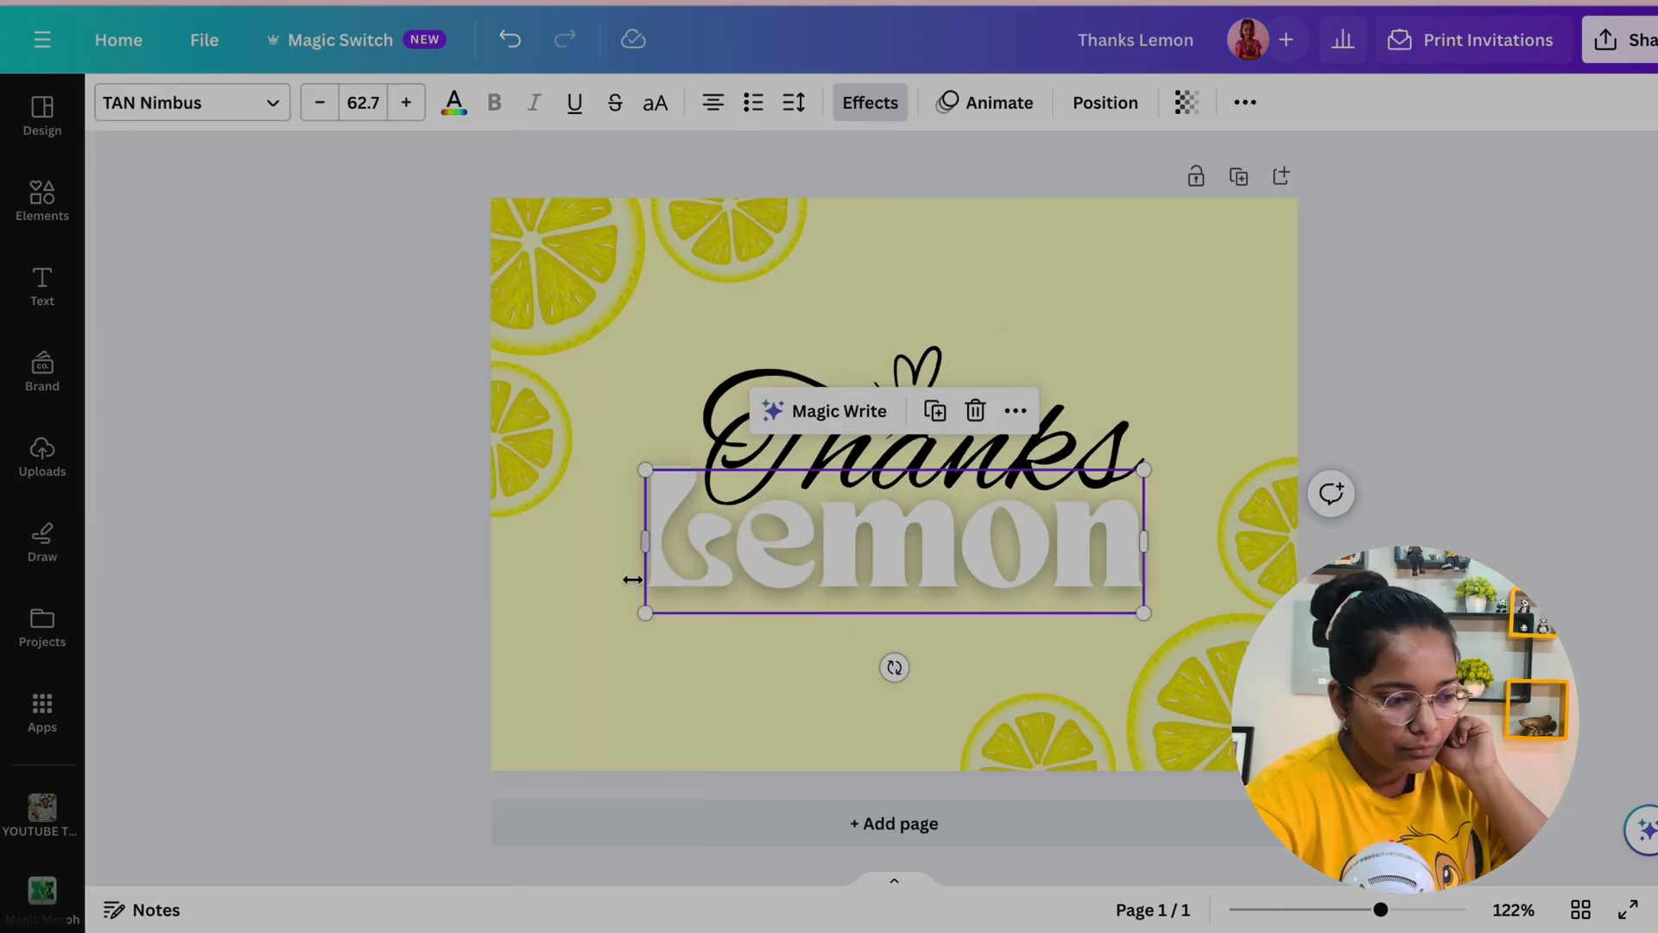
left_click(444, 605)
- Remove the text effect from "Lemon" by setting its style to None
left_click(822, 601)
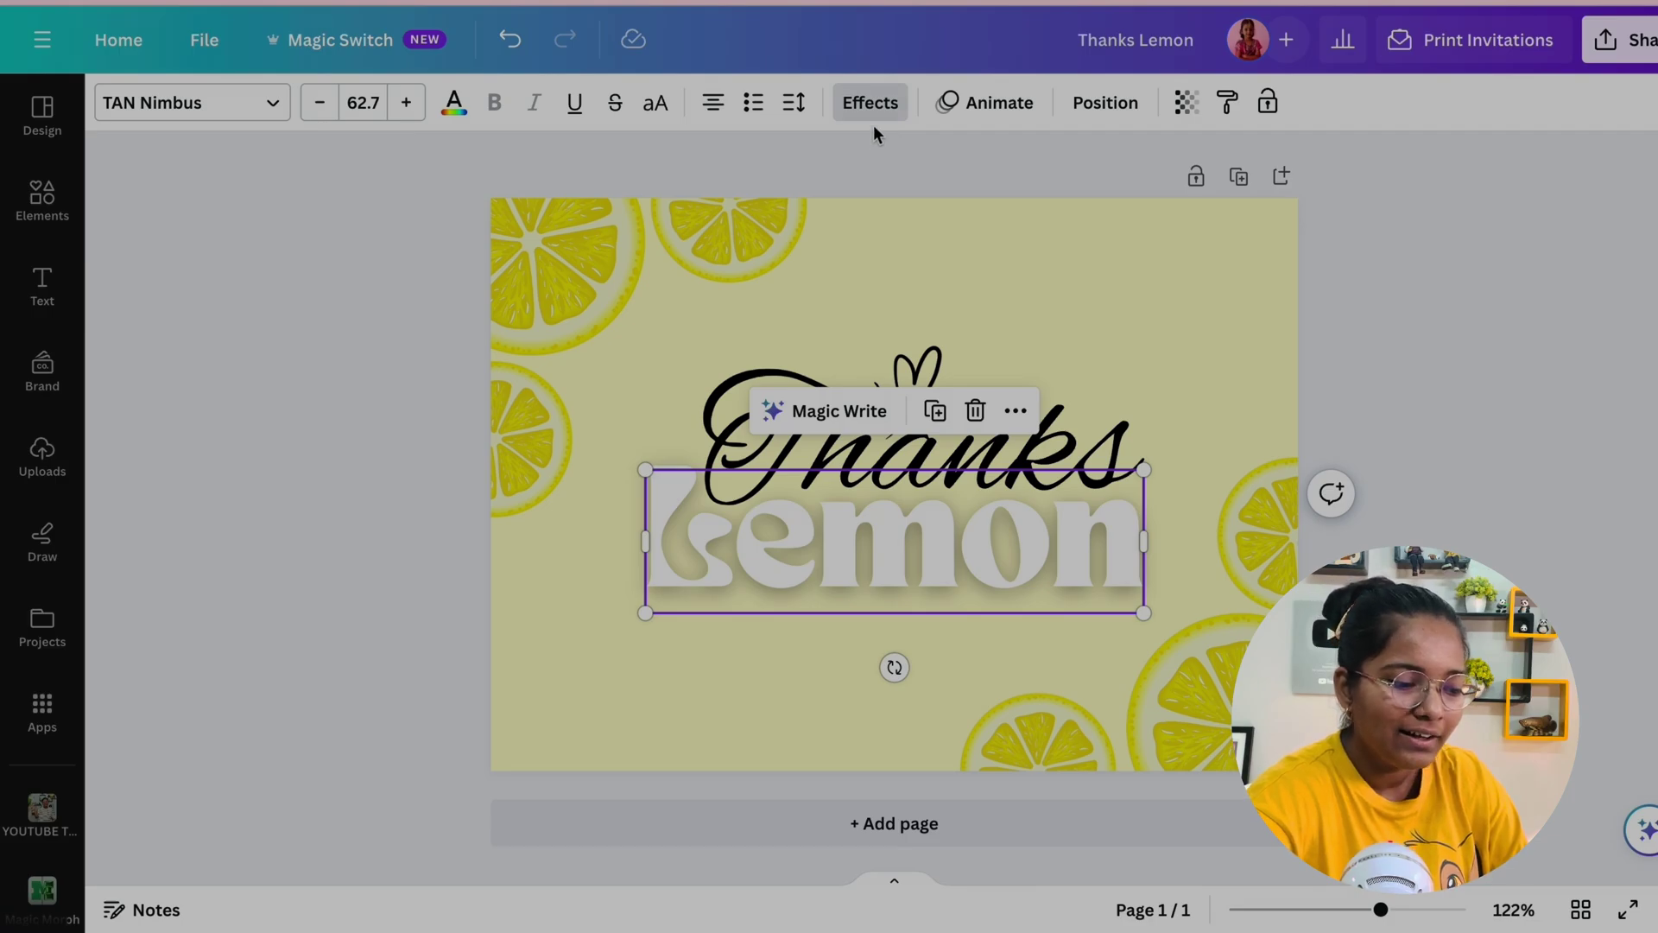
left_click(862, 104)
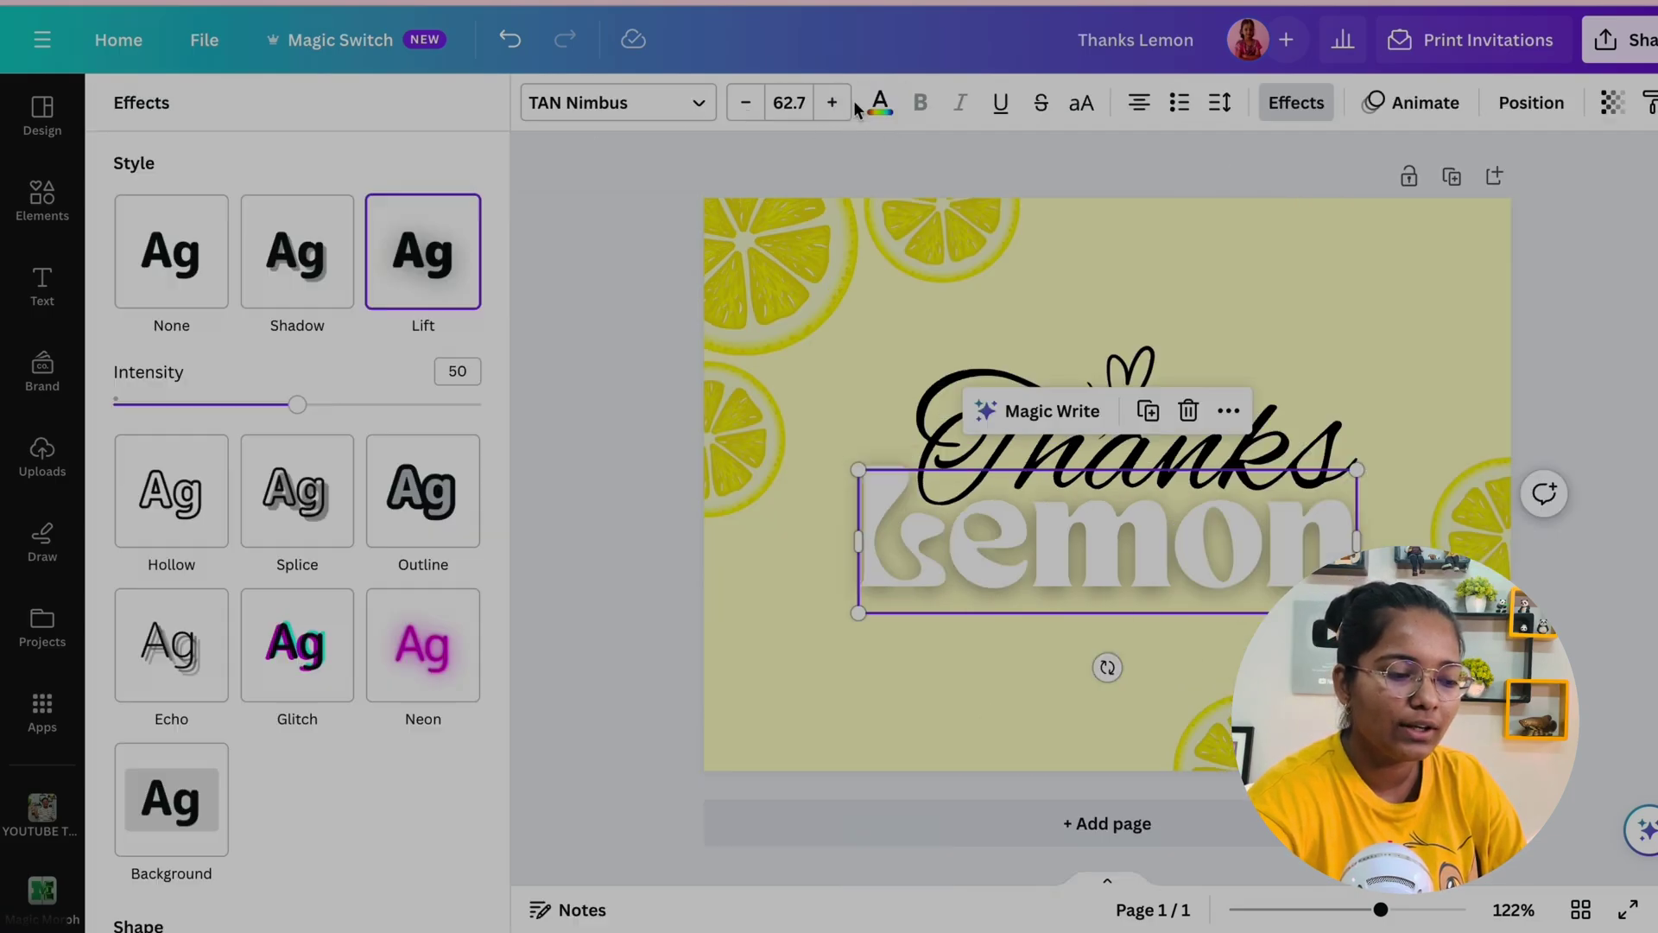
left_click(177, 297)
left_click(535, 389)
left_click(437, 464)
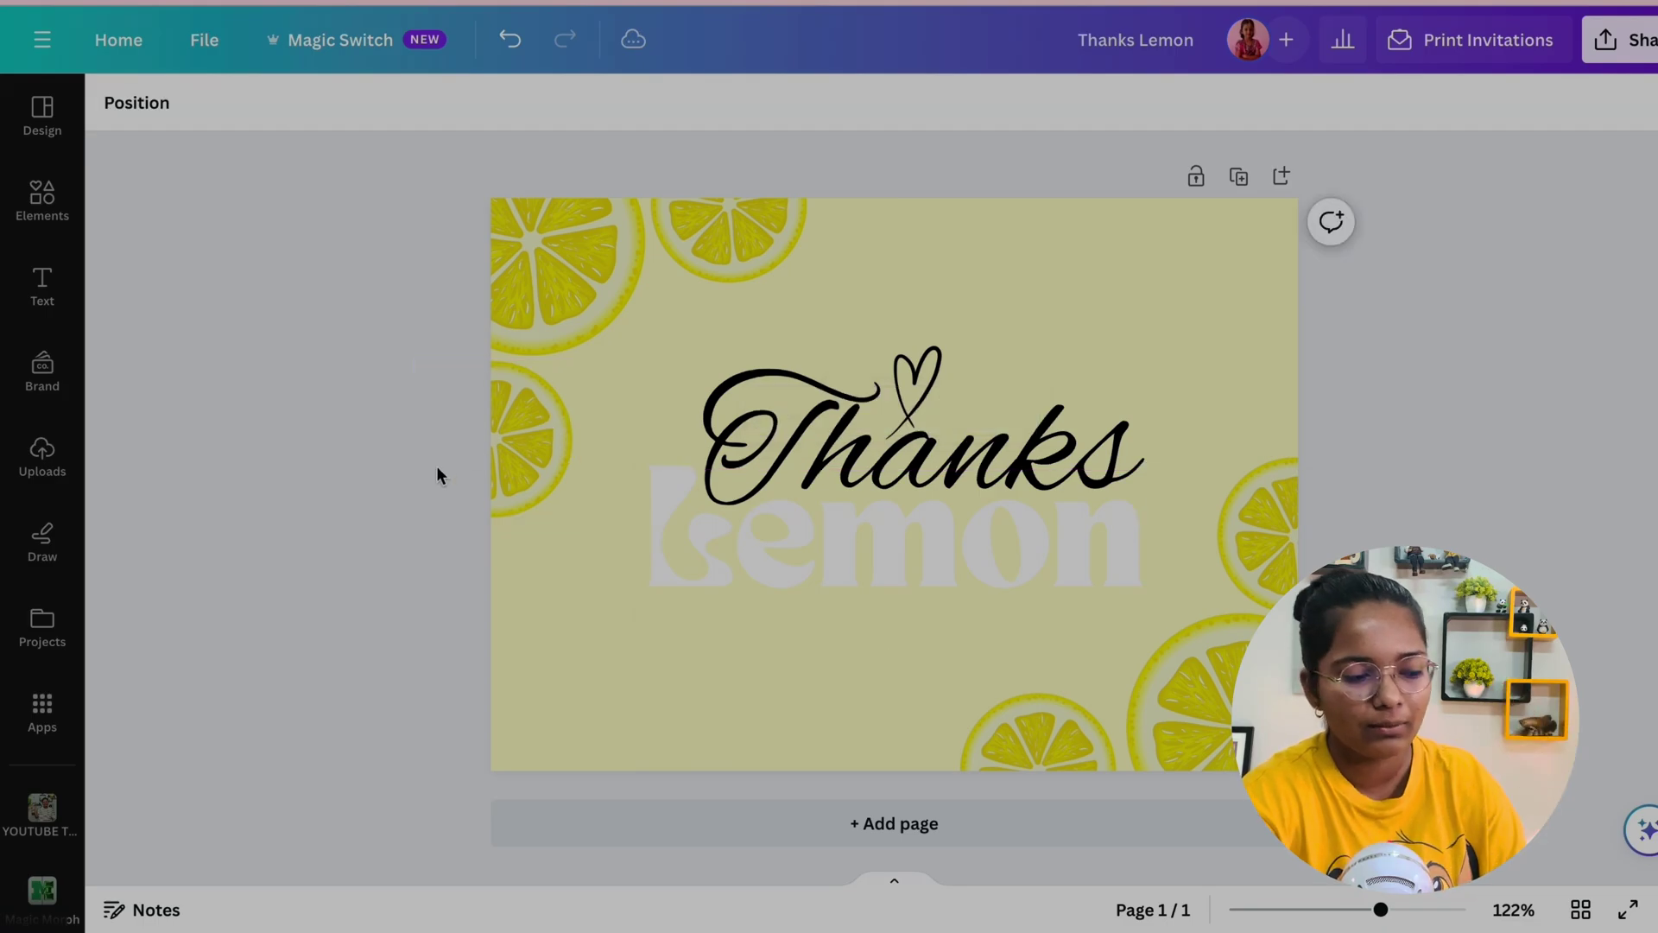
left_click(807, 561)
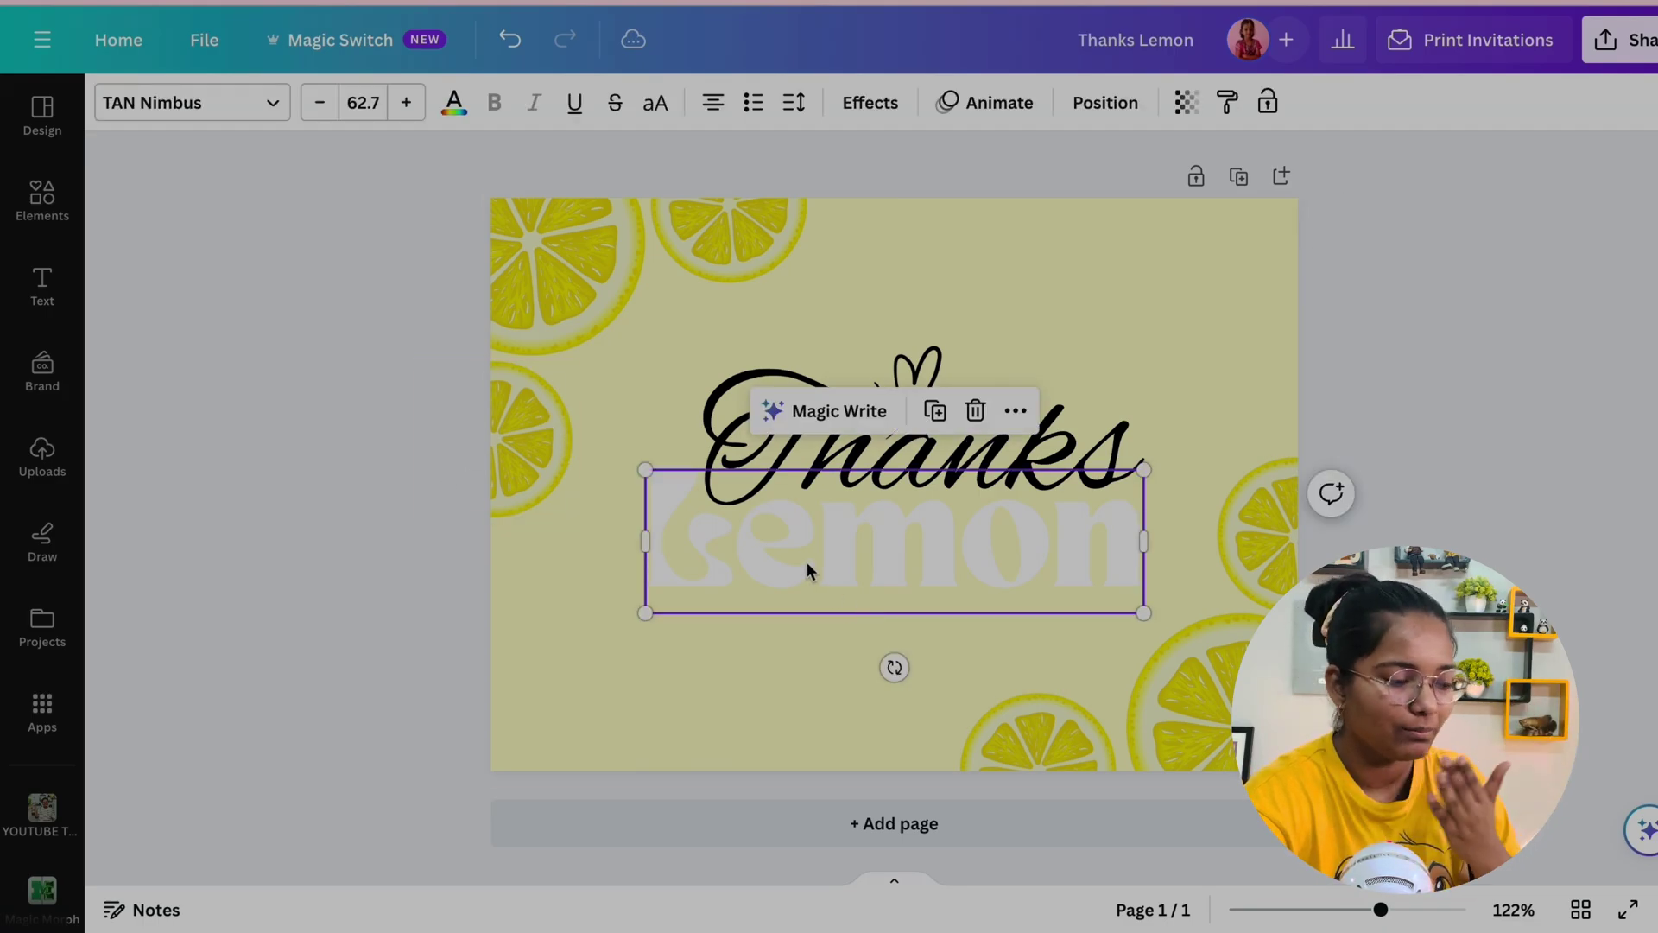
- Duplicate the white "Lemon" text and recolor the copy with a dark yellow sampled from a lemon slice
key("ctrl+d")
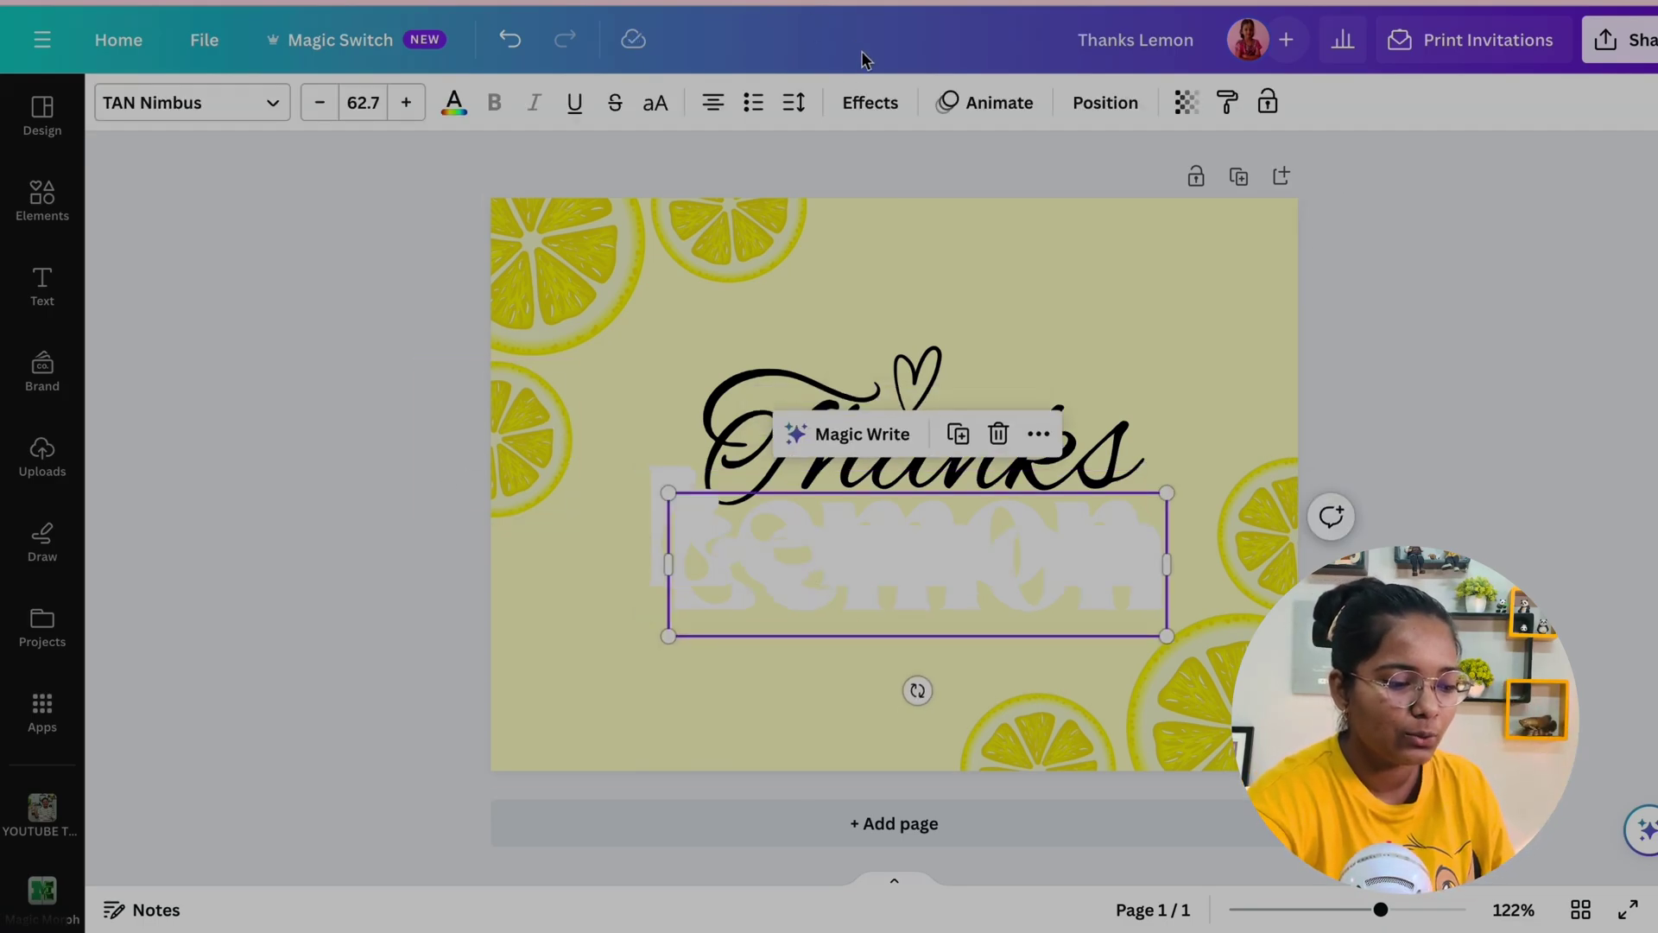
left_click(864, 103)
left_click(872, 114)
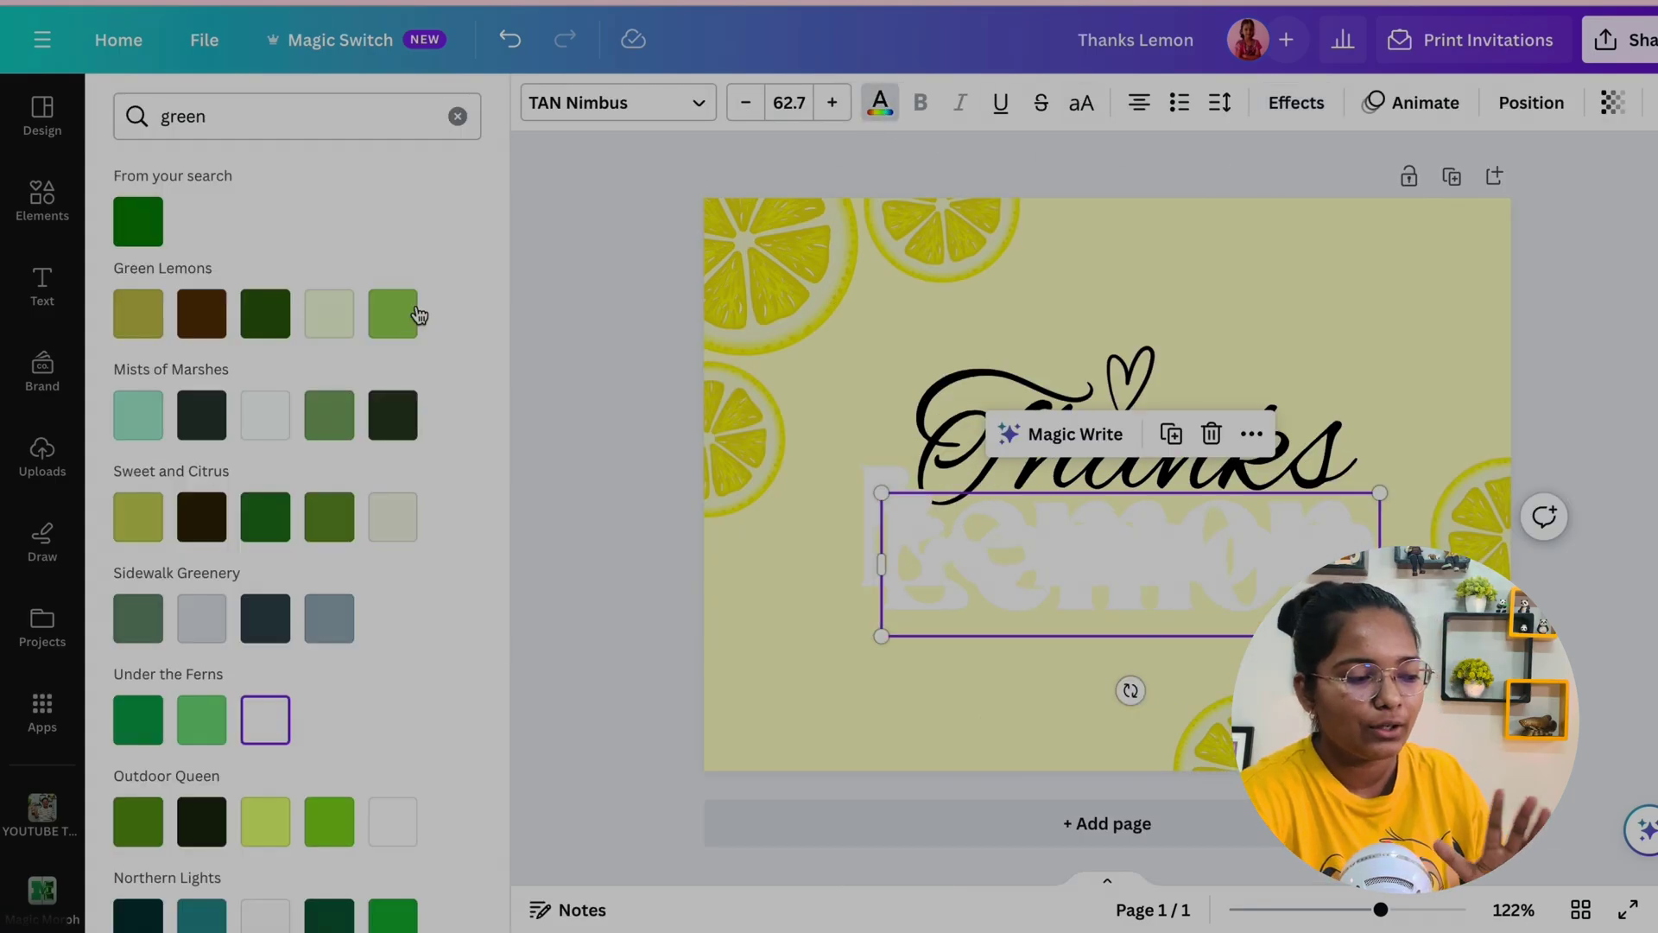
left_click(459, 116)
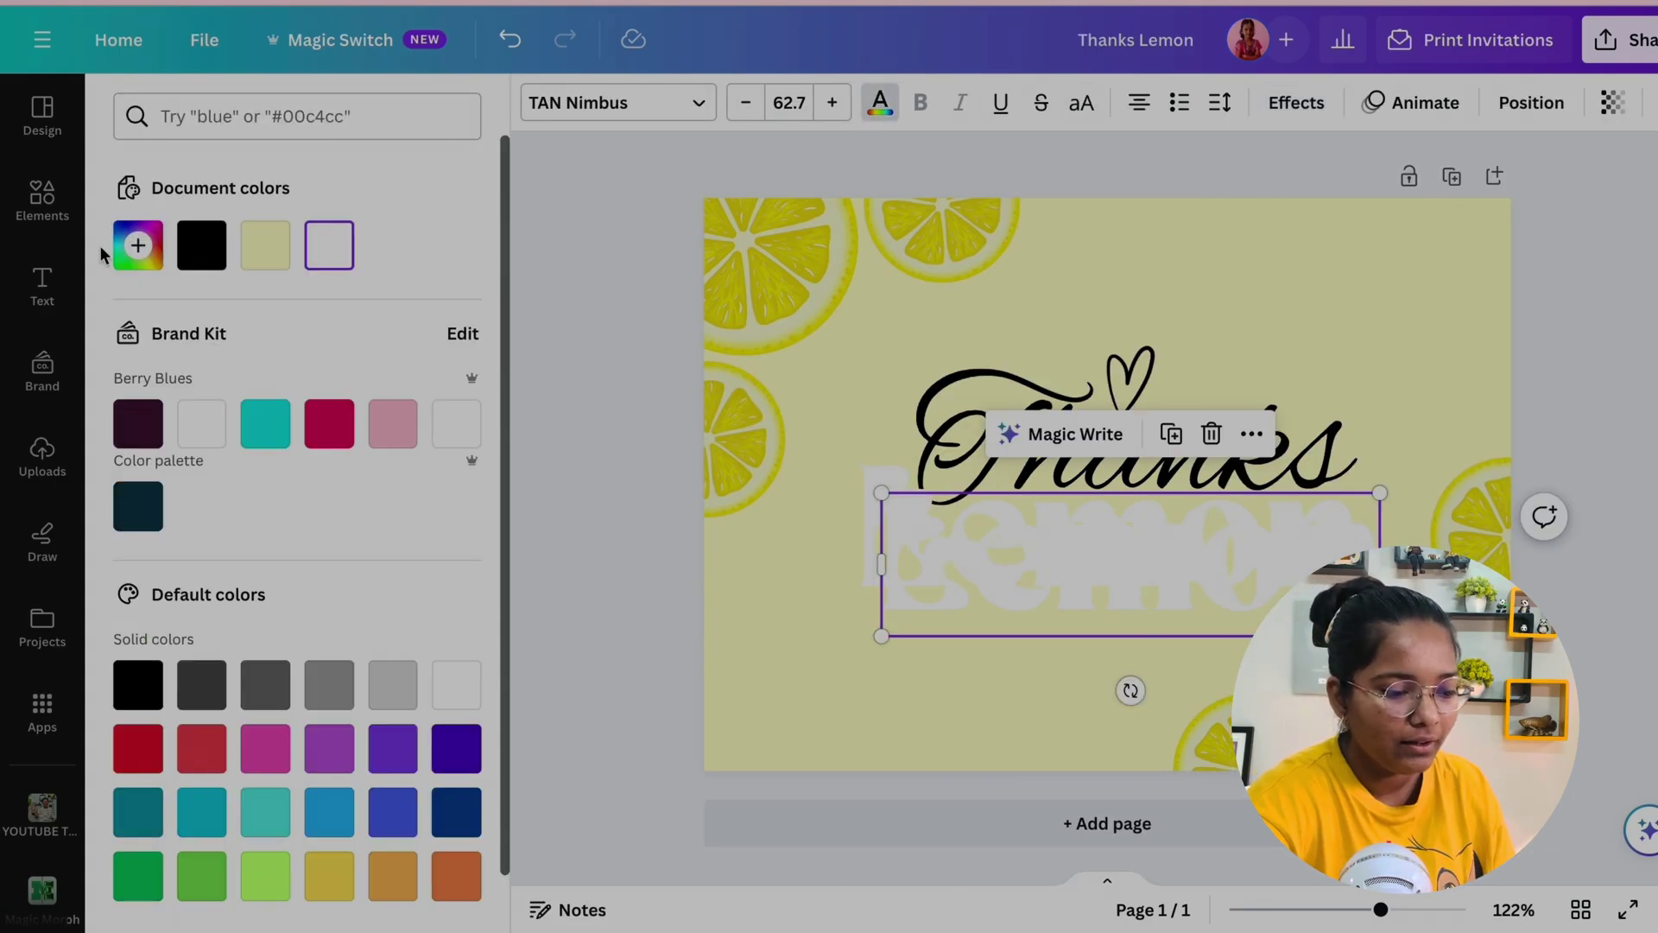
left_click(136, 248)
left_click(439, 488)
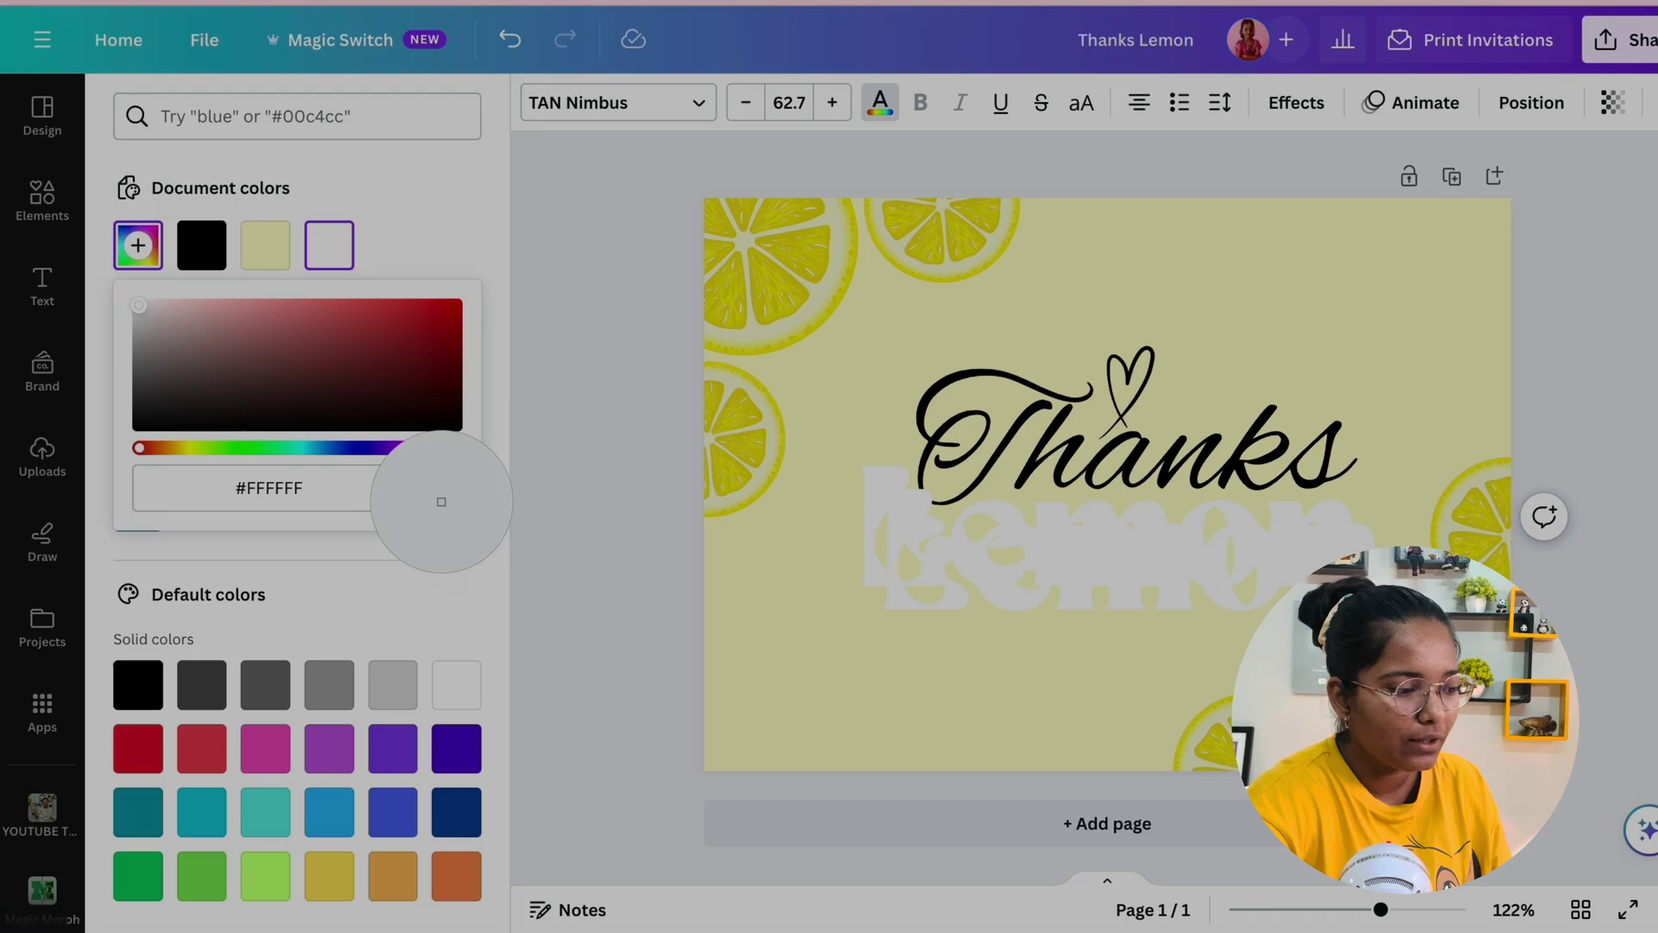
left_click(807, 246)
left_click(604, 453)
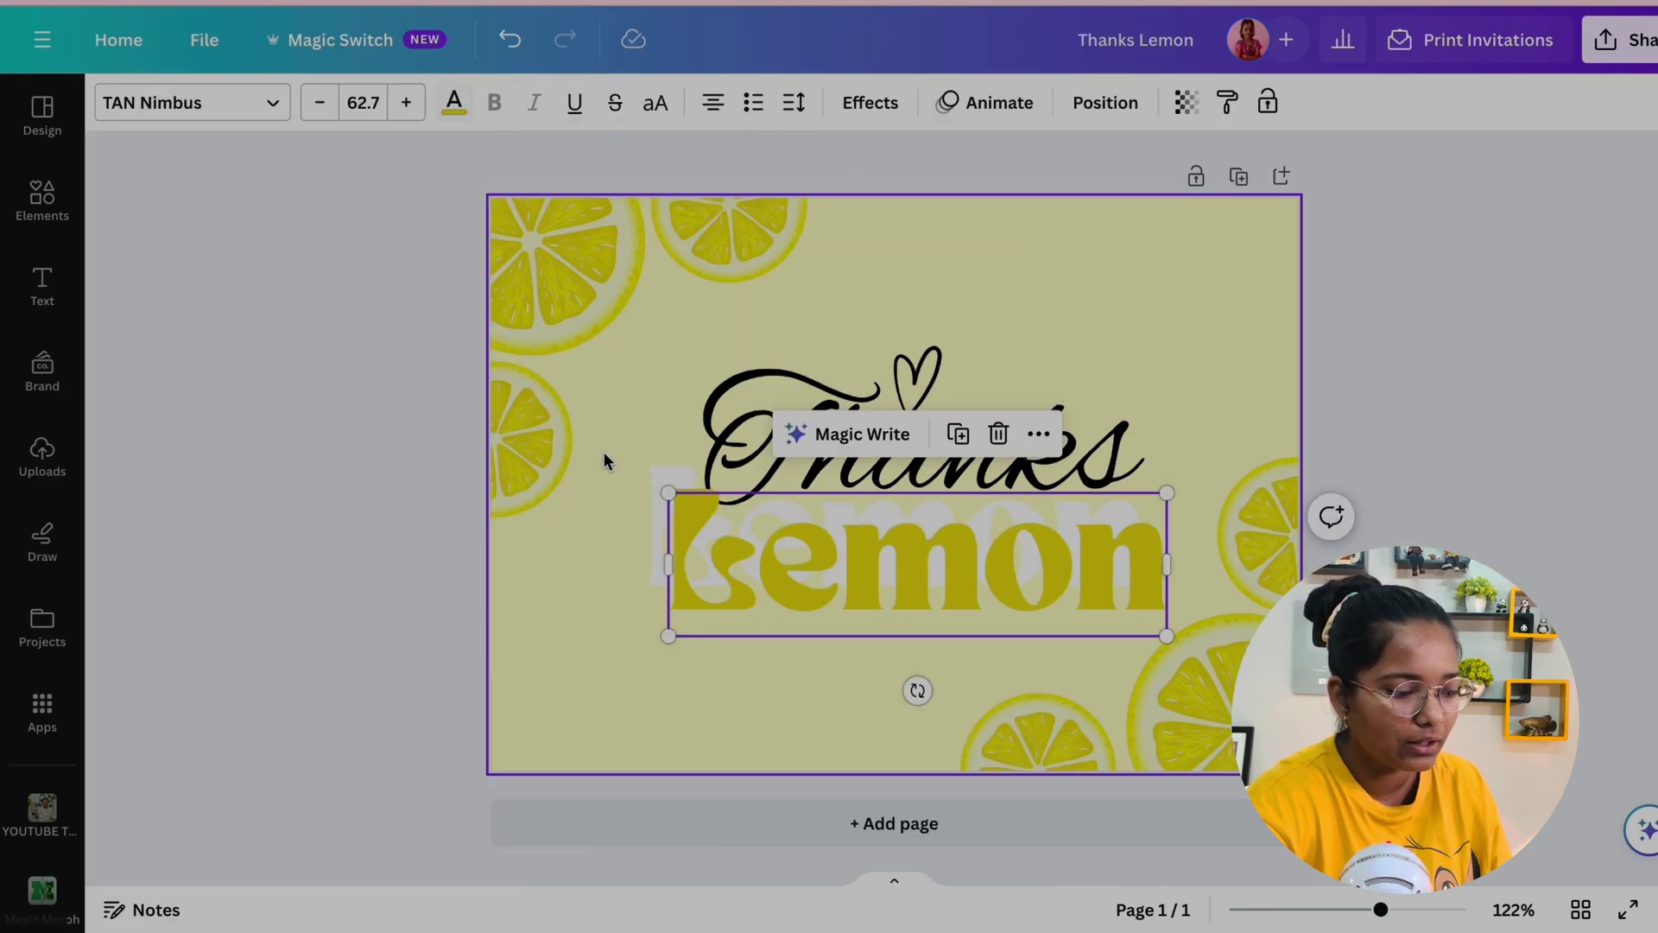
- Align the yellow "Lemon" copy with the white original and send it behind as an offset shadow
left_click(406, 563)
left_click_drag(946, 586, 931, 572)
key("ctrl+[")
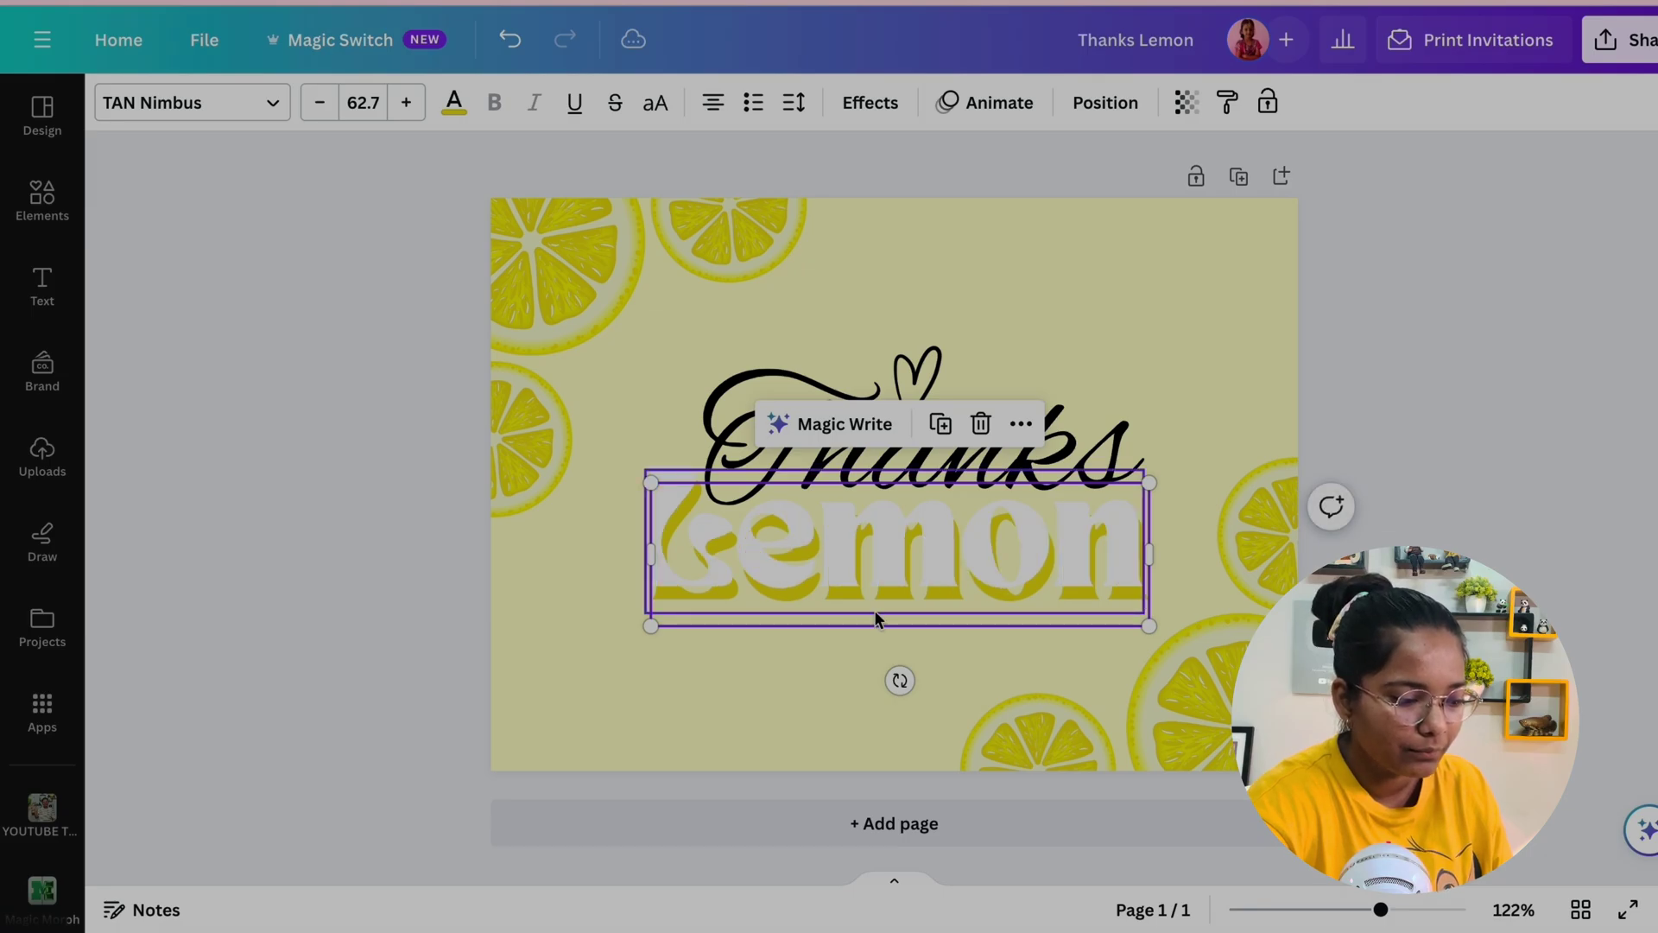
left_click(739, 767)
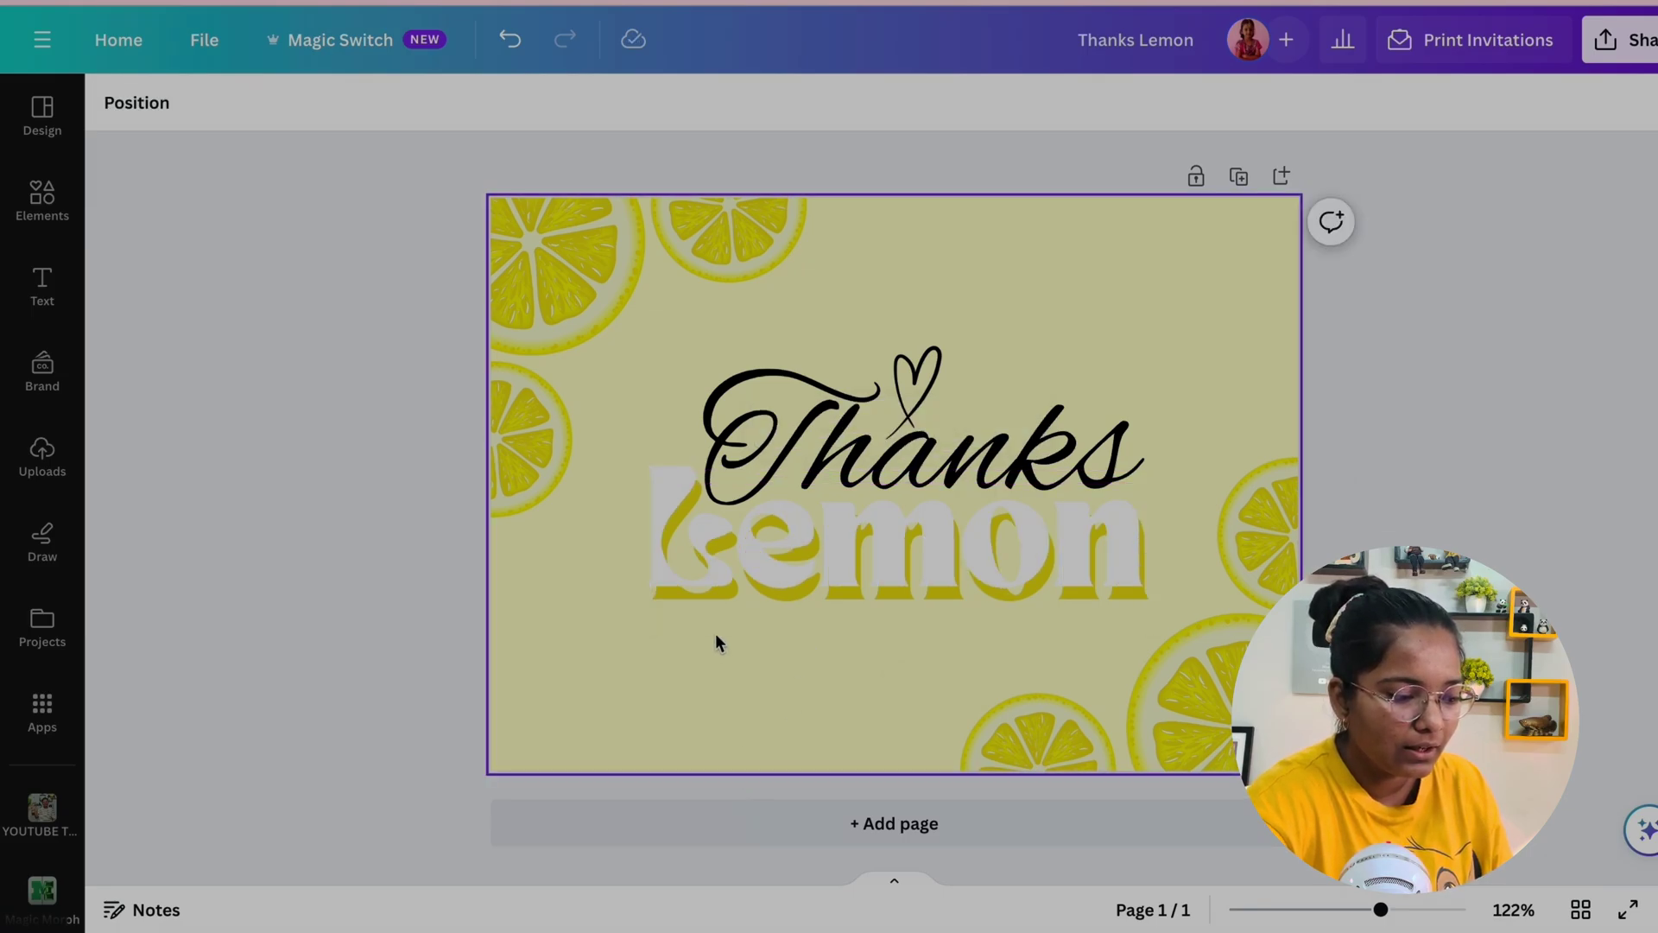
- Nudge the white "Lemon" text until the yellow copy shows as a shadow along the right side of its letters
left_click(651, 622)
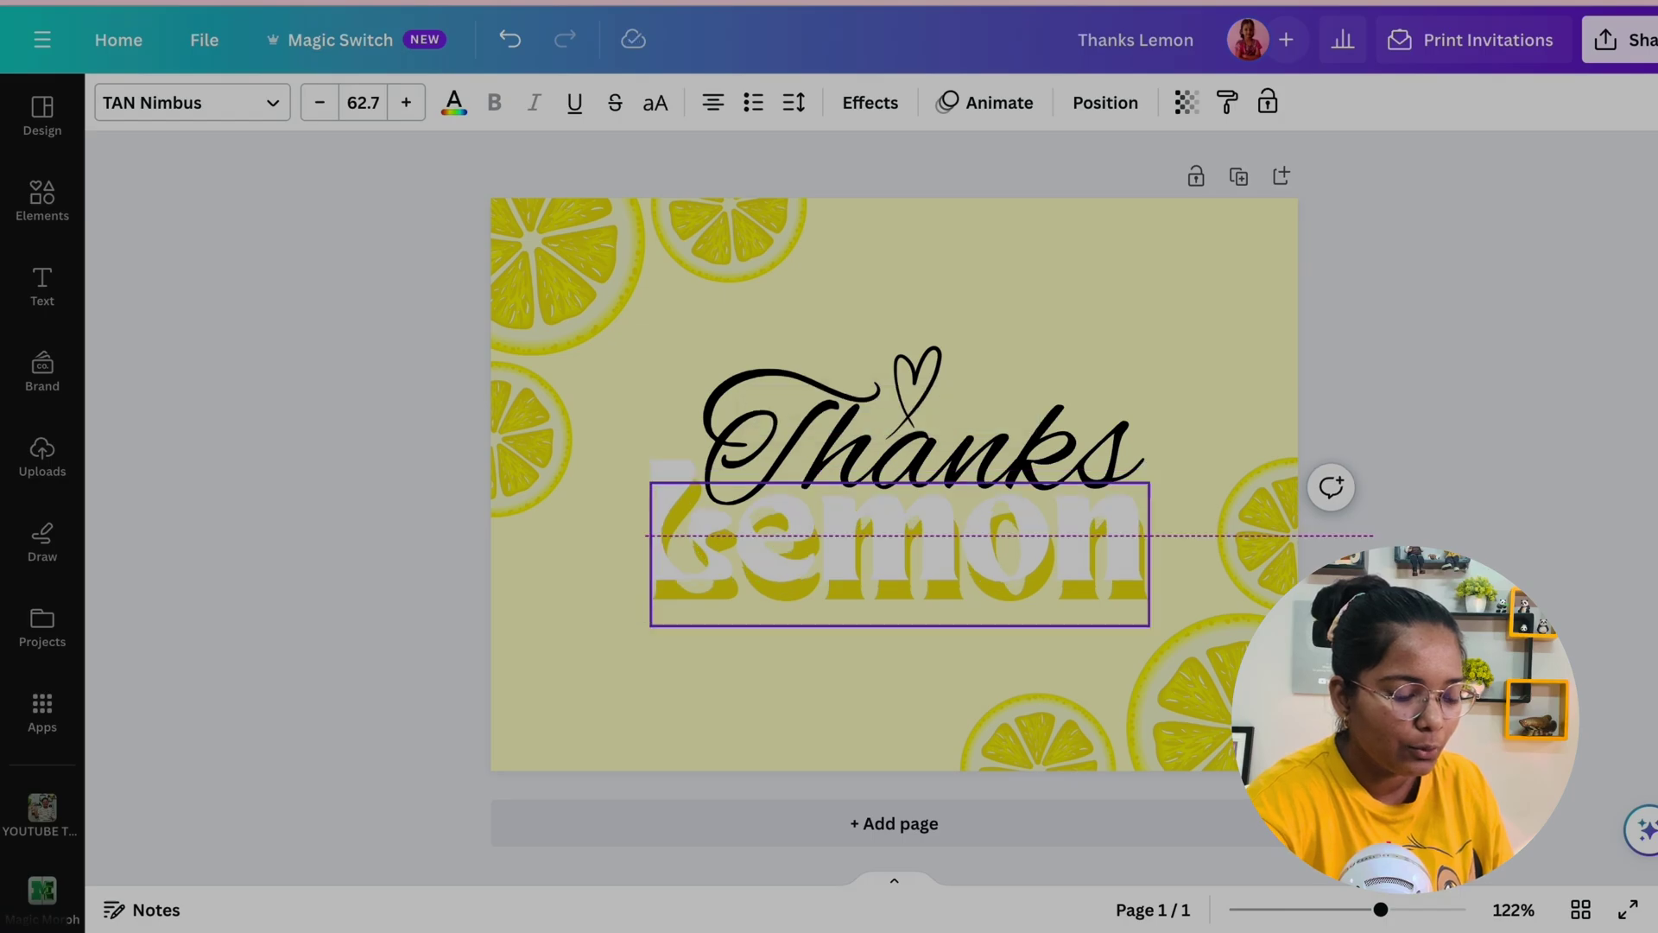
key("Up")
key("Up")
key("Up")
key("Up")
key("Up")
key("Down")
key("Down")
key("Down")
key("Down")
key("Down")
key("Down")
key("Down")
key("Down")
key("Down")
key("Down")
key("Down")
key("Down")
key("Down")
key("Down")
key("Down")
key("Left")
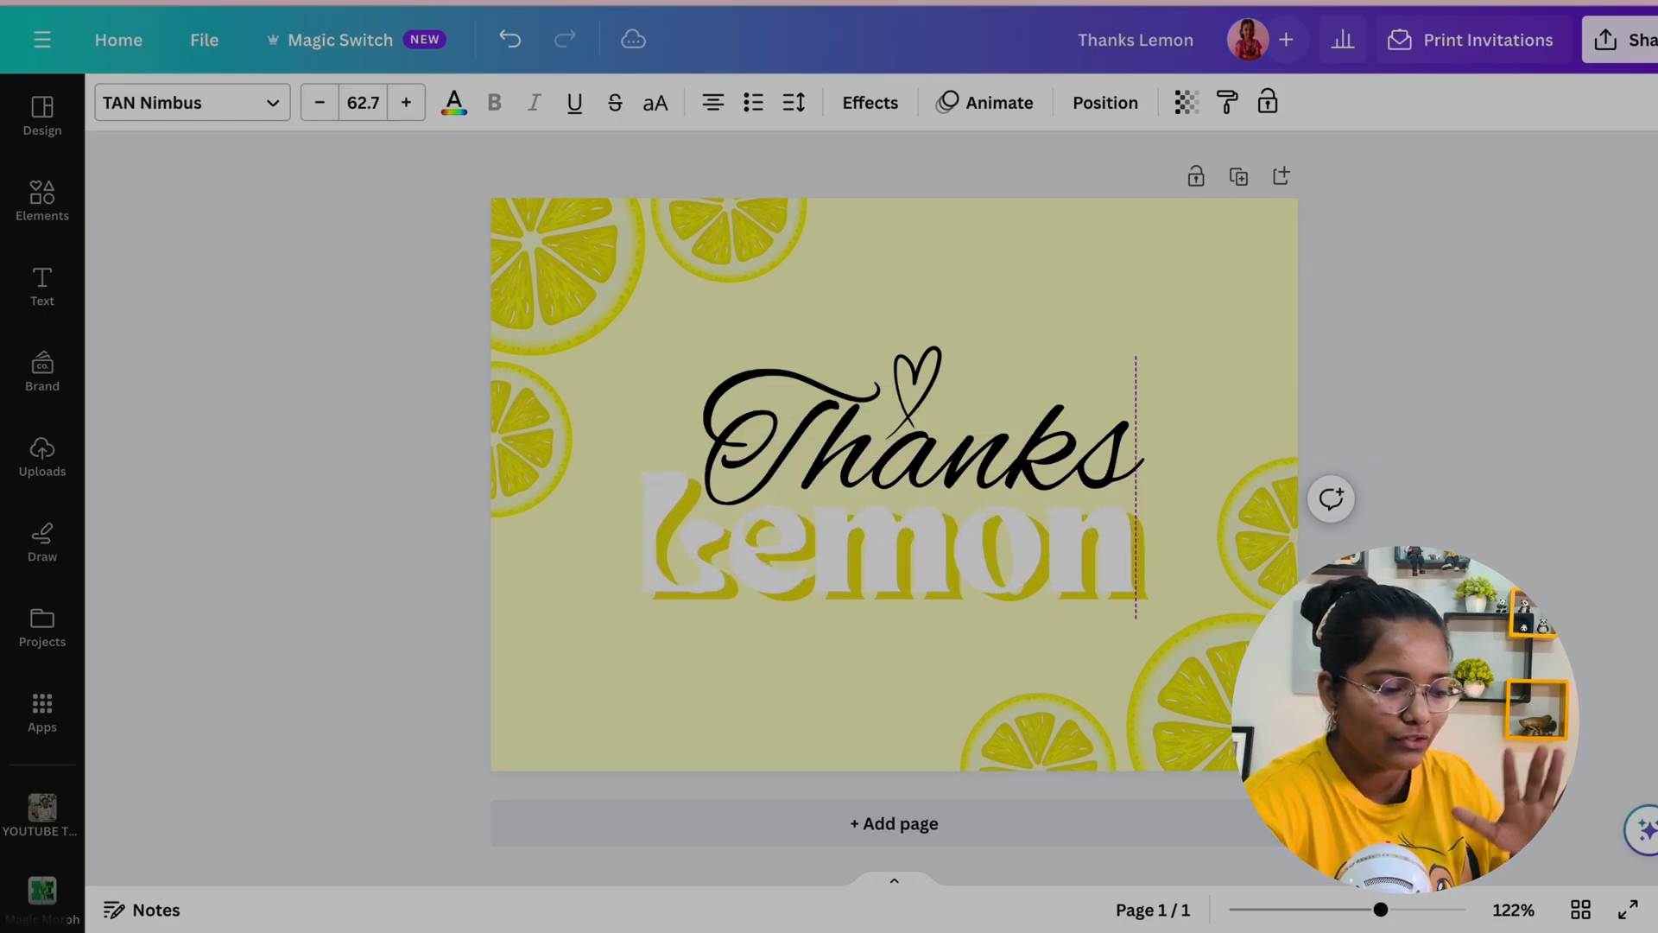
key("Right")
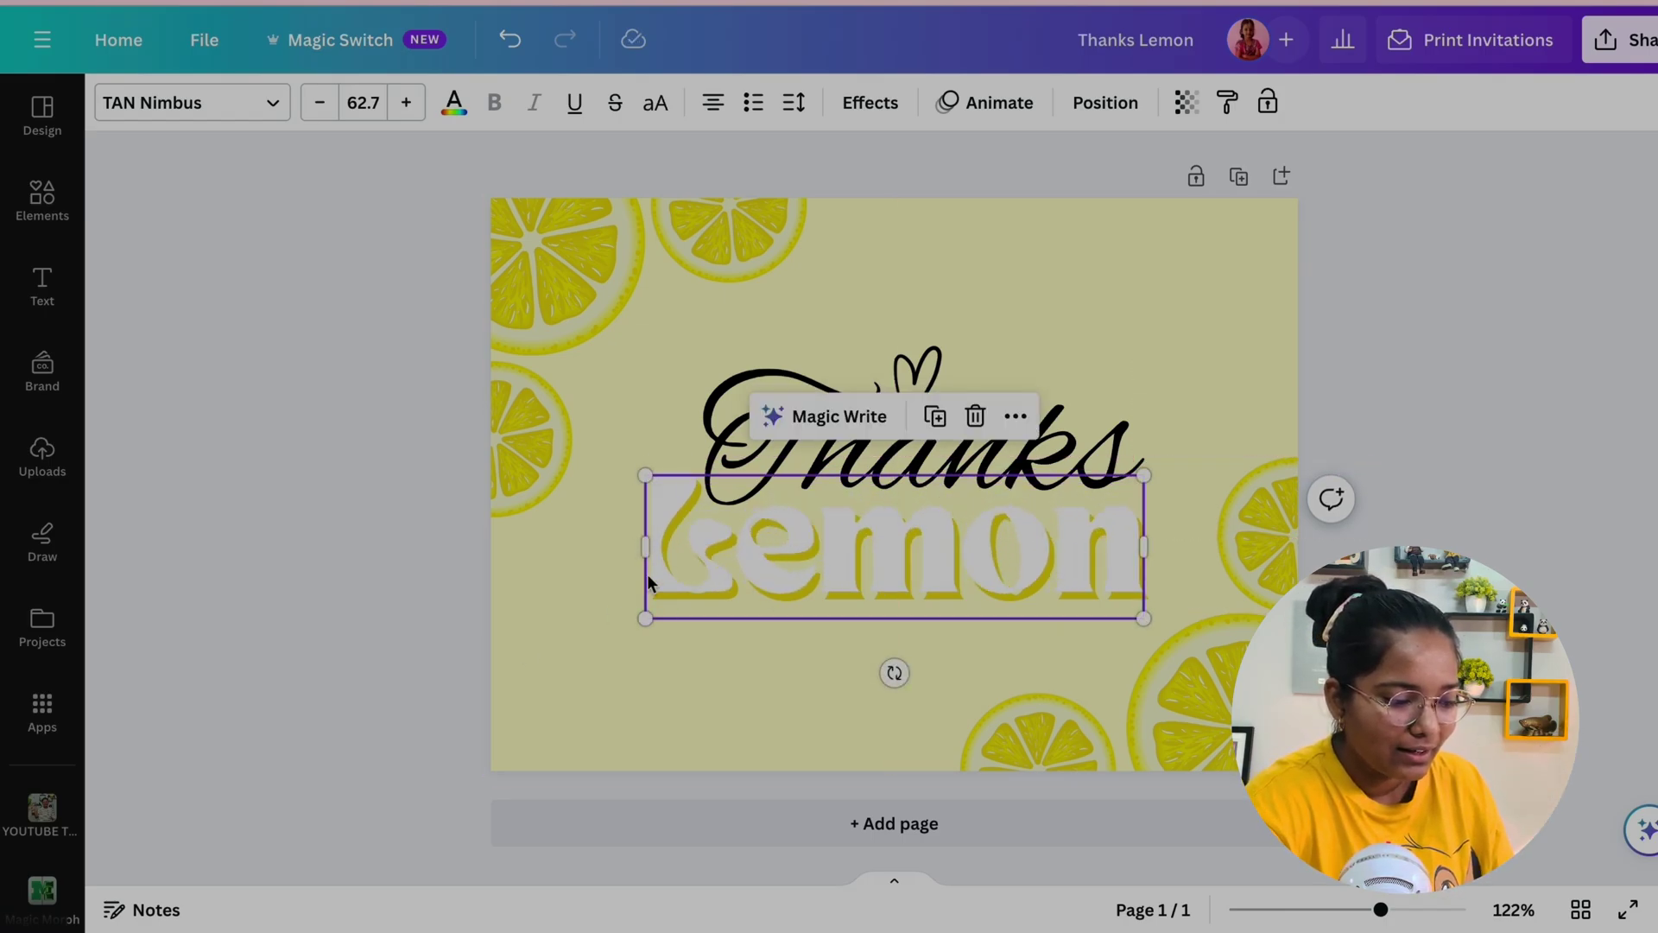
key("Left")
key("Left")
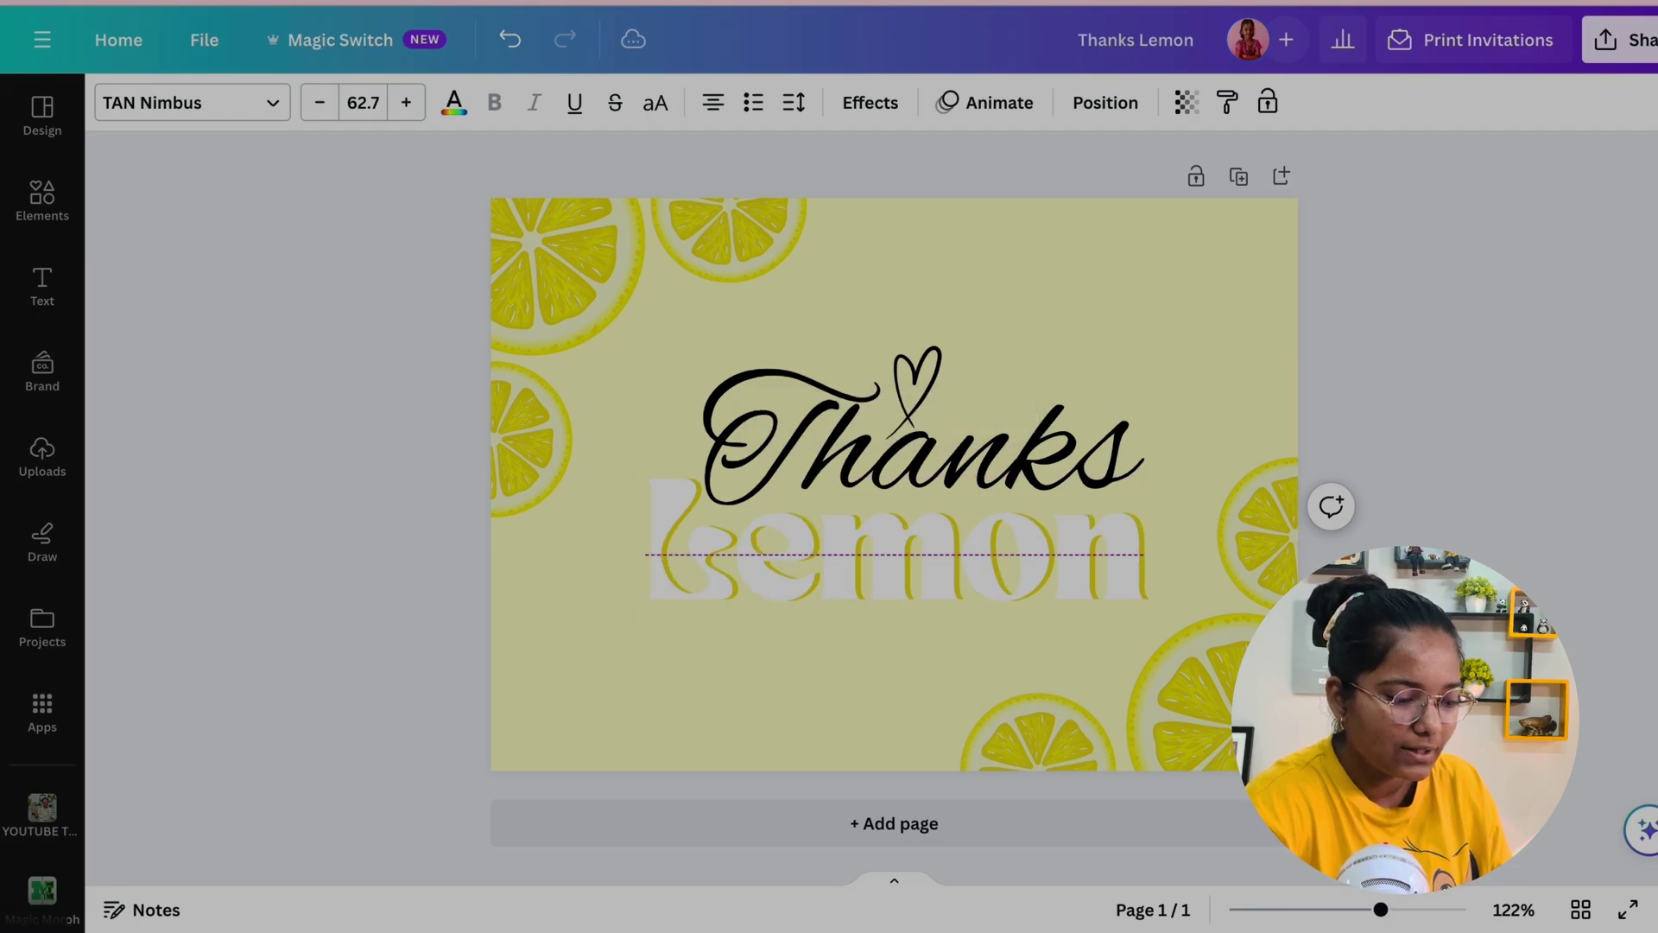
left_click(540, 692)
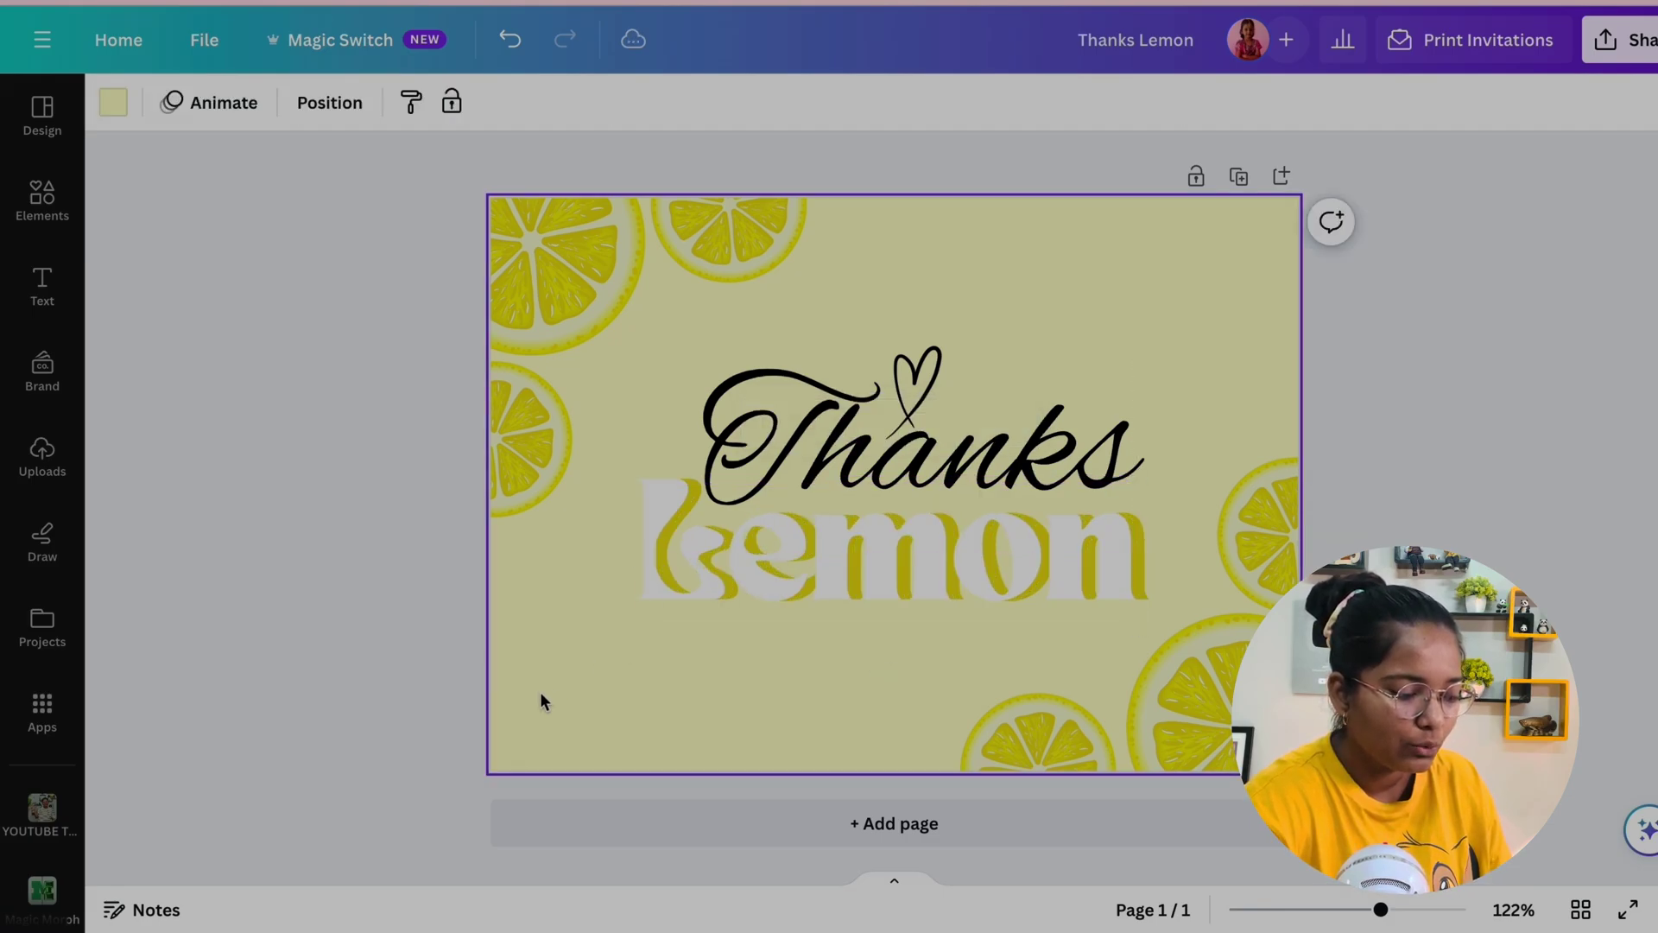
- Group the white and yellow "Lemon" texts and center the group horizontally on the page
left_click_drag(541, 692, 683, 592)
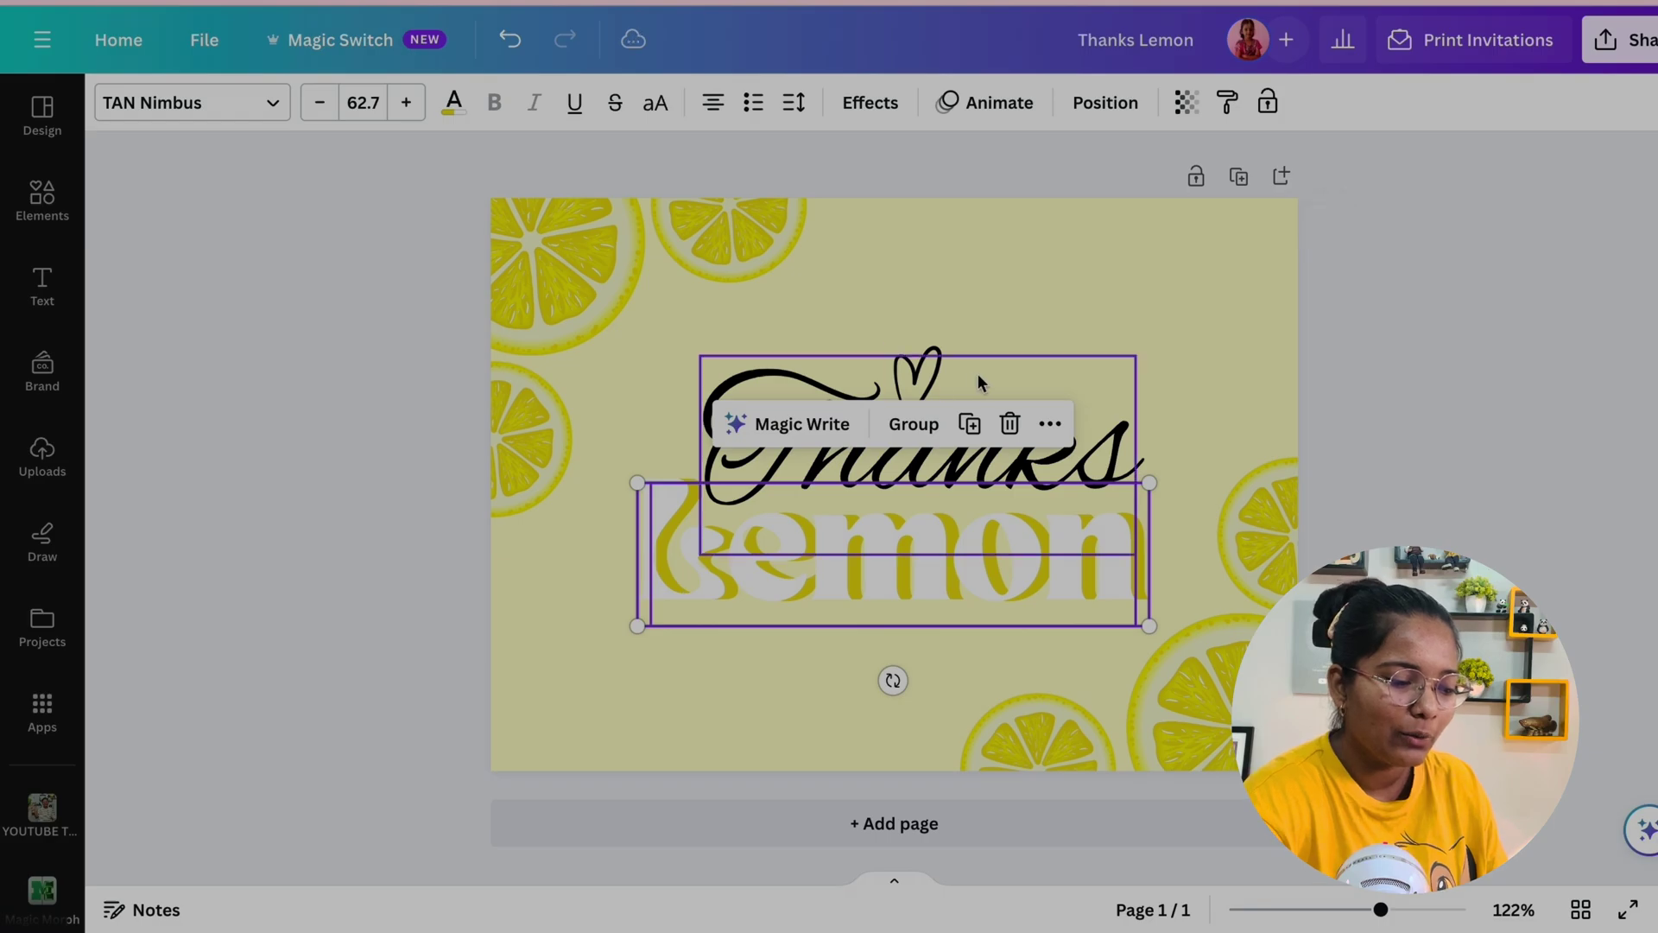
left_click(909, 431)
left_click(1106, 102)
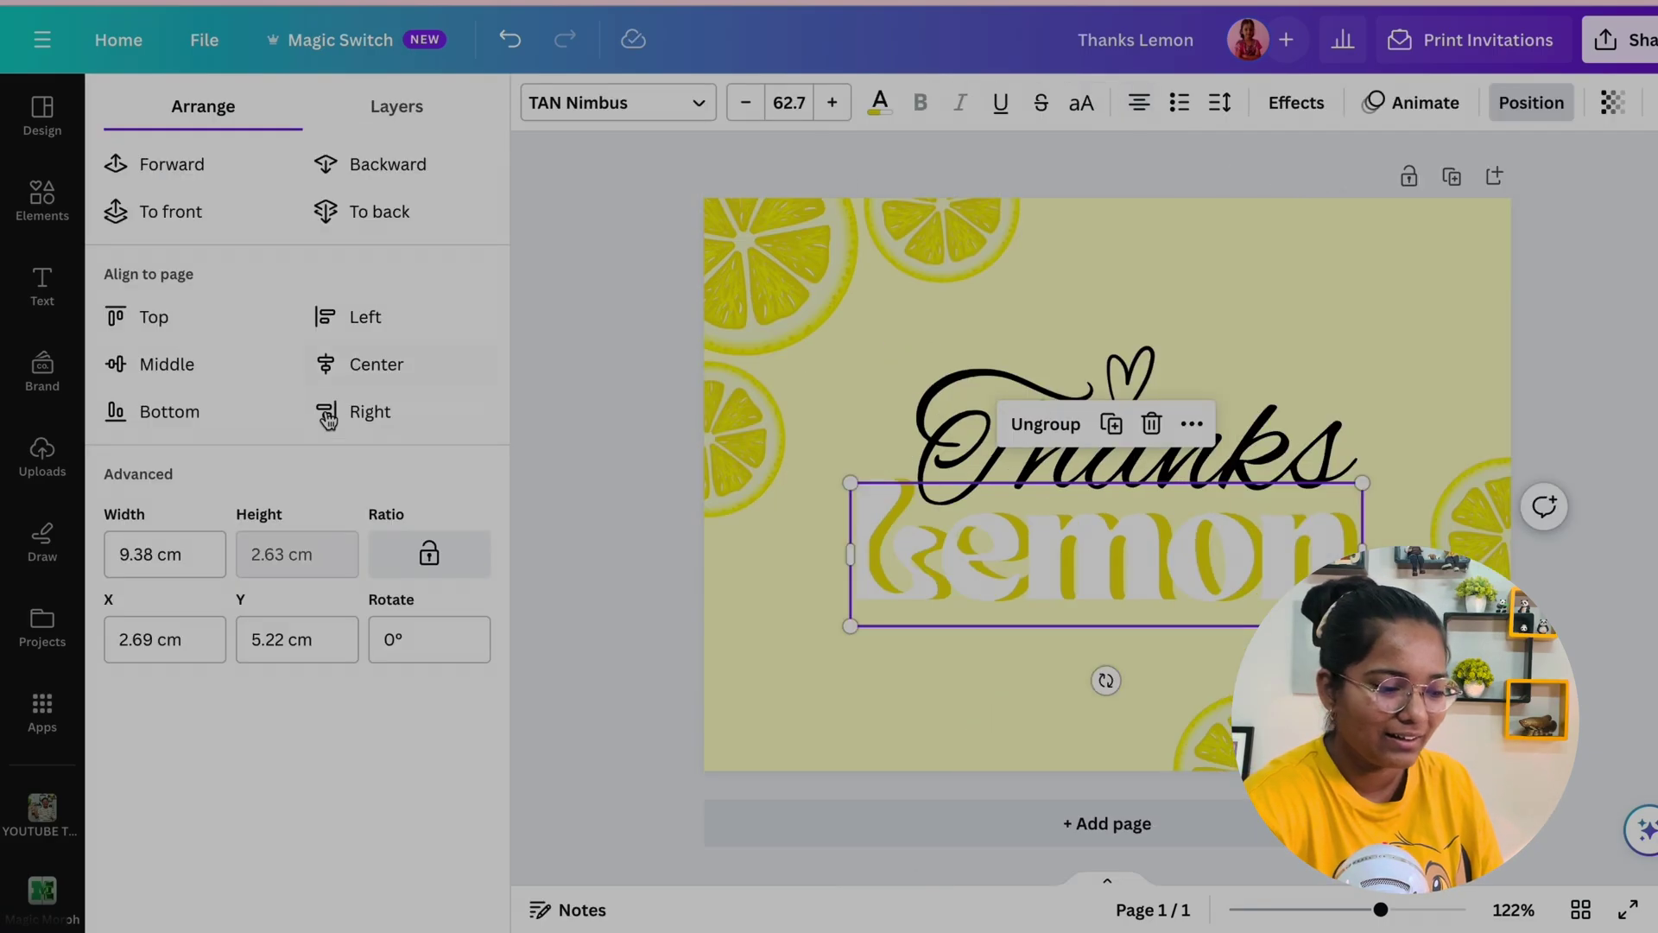
left_click(374, 364)
left_click(614, 659)
- Add a second page and place a square at its top-left corner, enlarged to cover the full height and about two-thirds of the width
left_click(1287, 177)
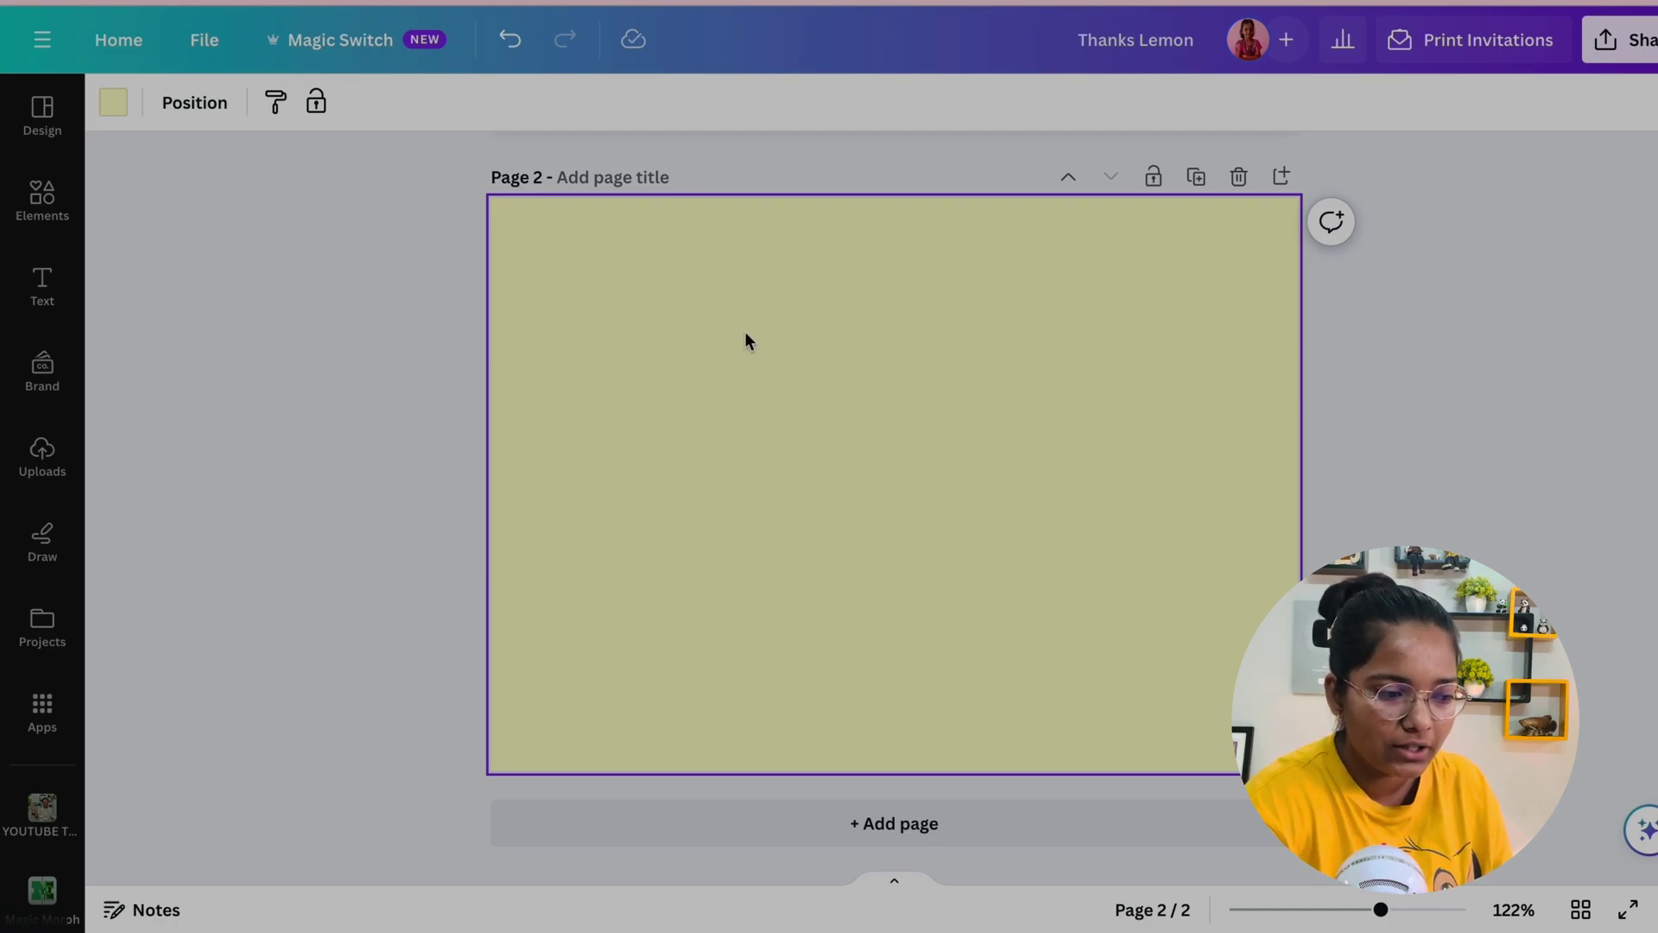
key("r")
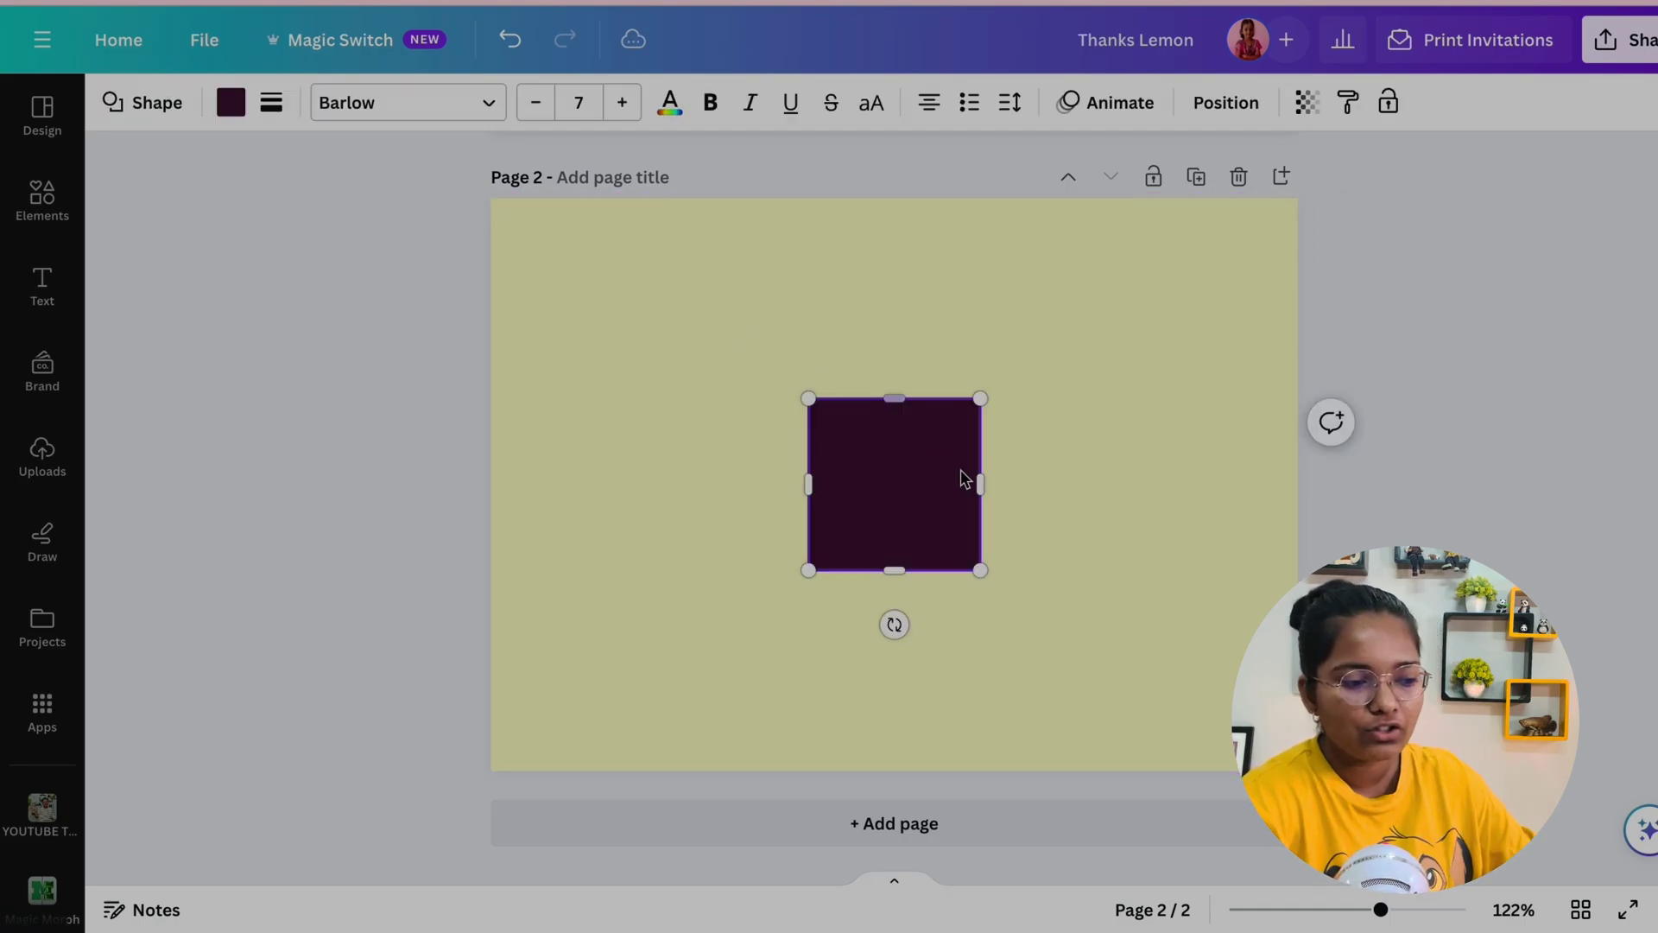
left_click(570, 475)
left_click_drag(887, 512, 569, 309)
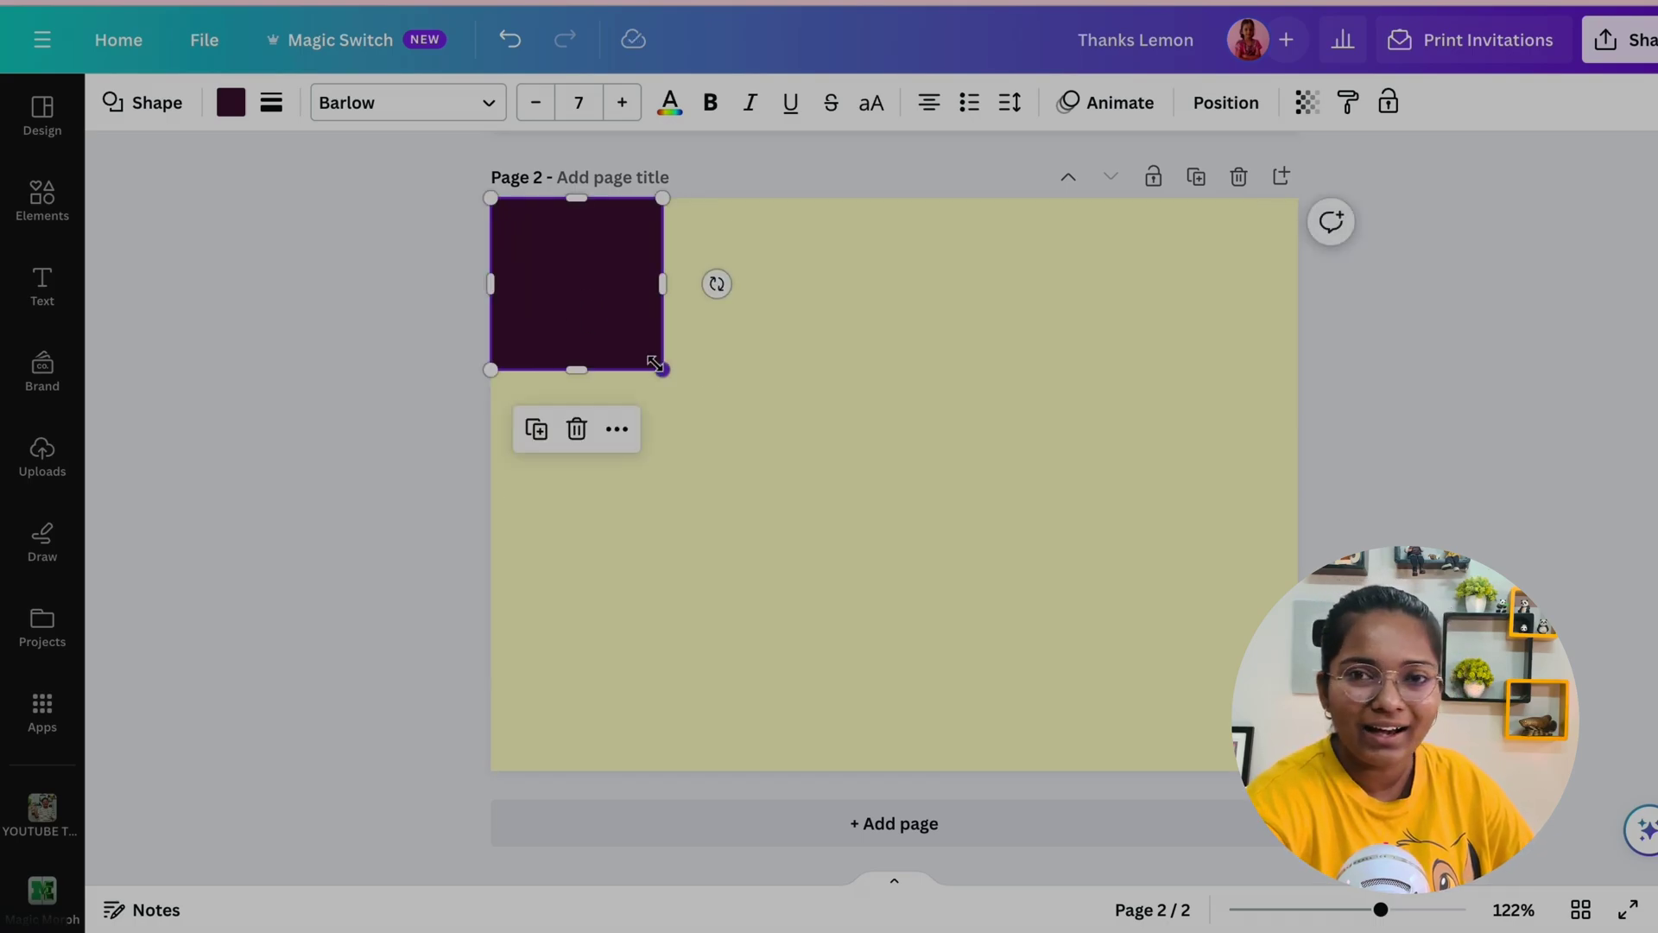
left_click_drag(655, 363, 1035, 790)
- Fill the large square on page 2 with the white document color
left_click(229, 109)
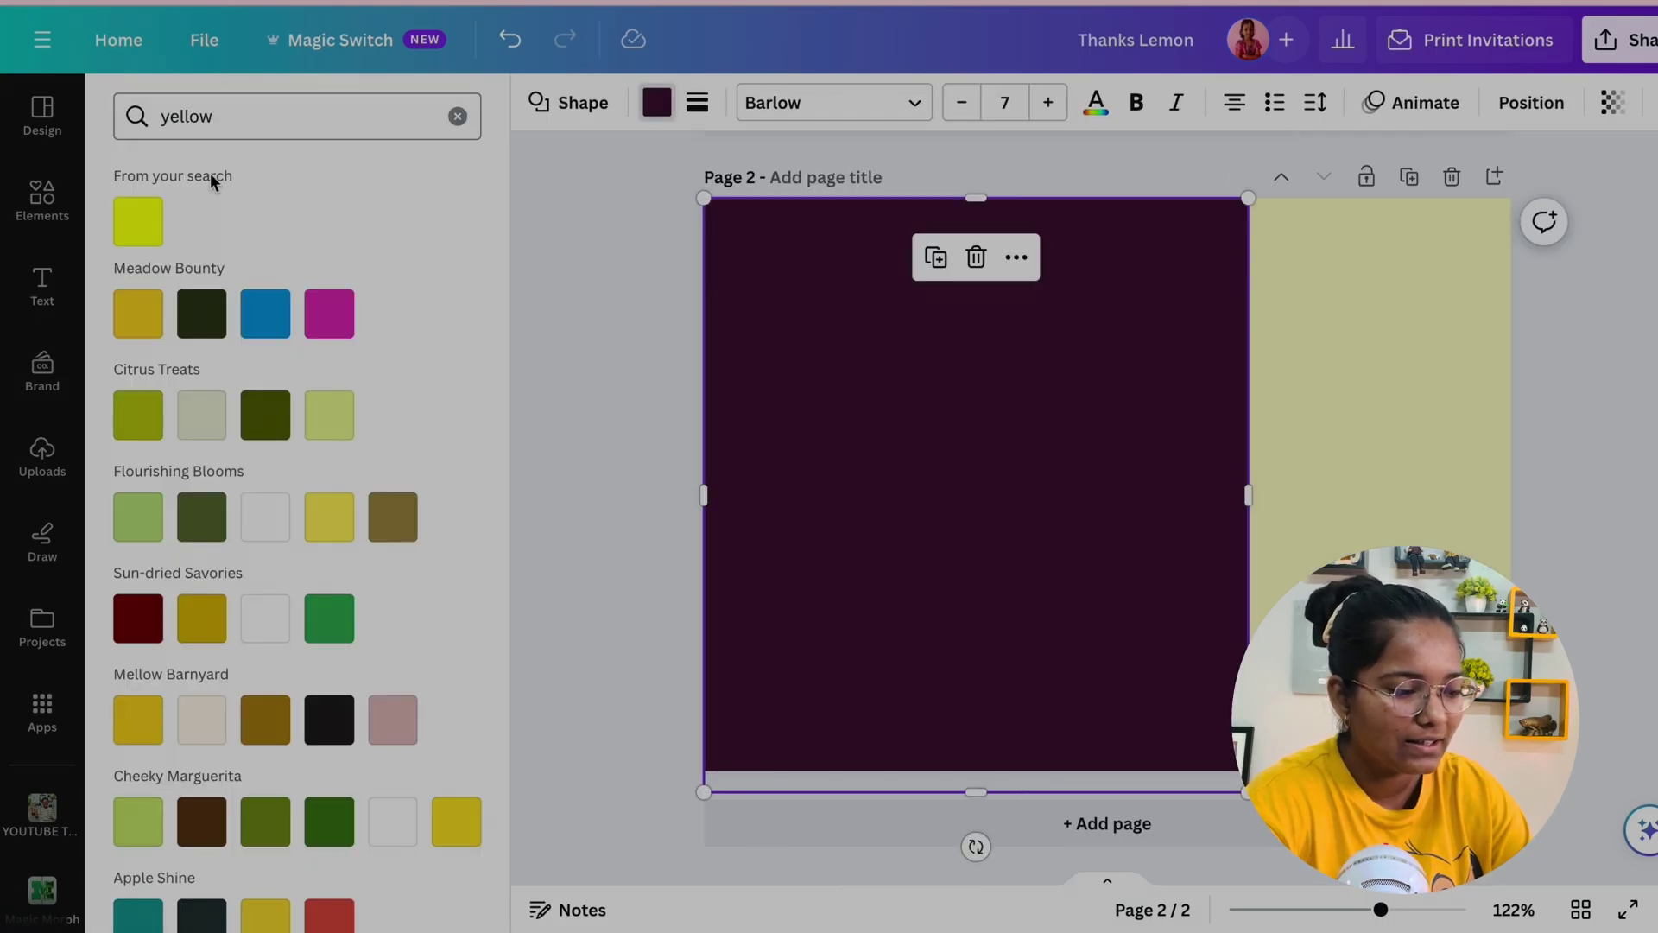
left_click(463, 117)
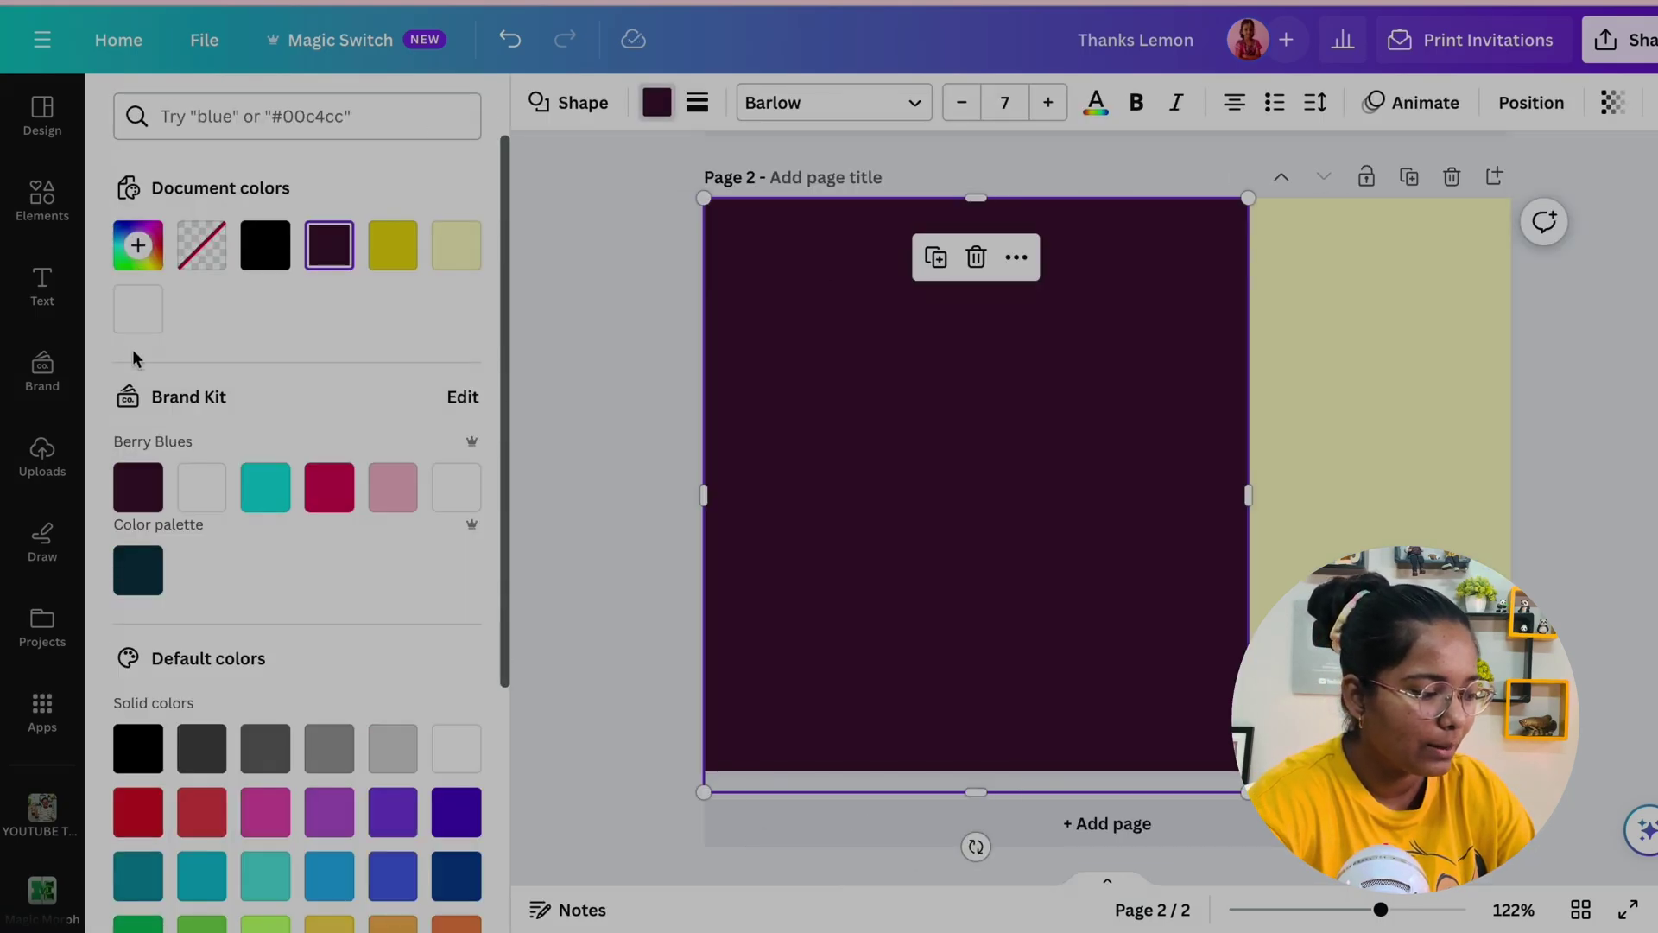
left_click(138, 308)
left_click(568, 480)
left_click(248, 455)
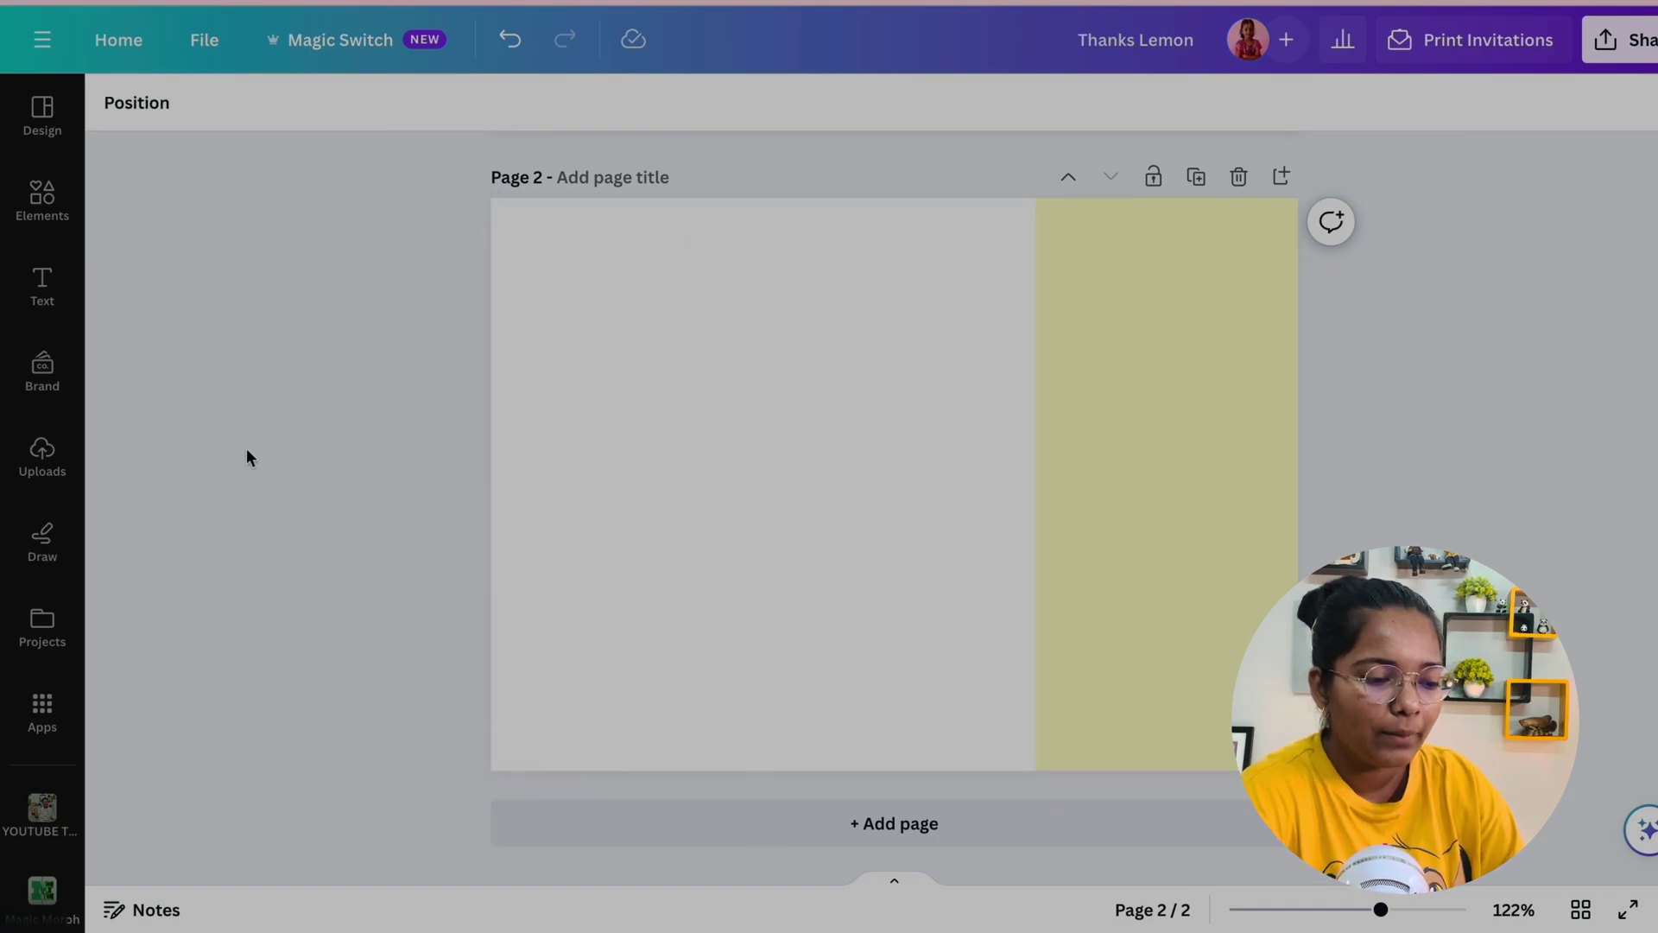
- Shift the white square slightly left and up so it overhangs the page edges and widens the yellow strip
mouse_move(774, 544)
left_mouse_down()
mouse_move(773, 515)
mouse_move(774, 533)
left_mouse_up()
left_click(317, 510)
mouse_move(656, 488)
left_mouse_down()
mouse_move(593, 481)
mouse_move(625, 481)
left_mouse_up()
left_click(304, 490)
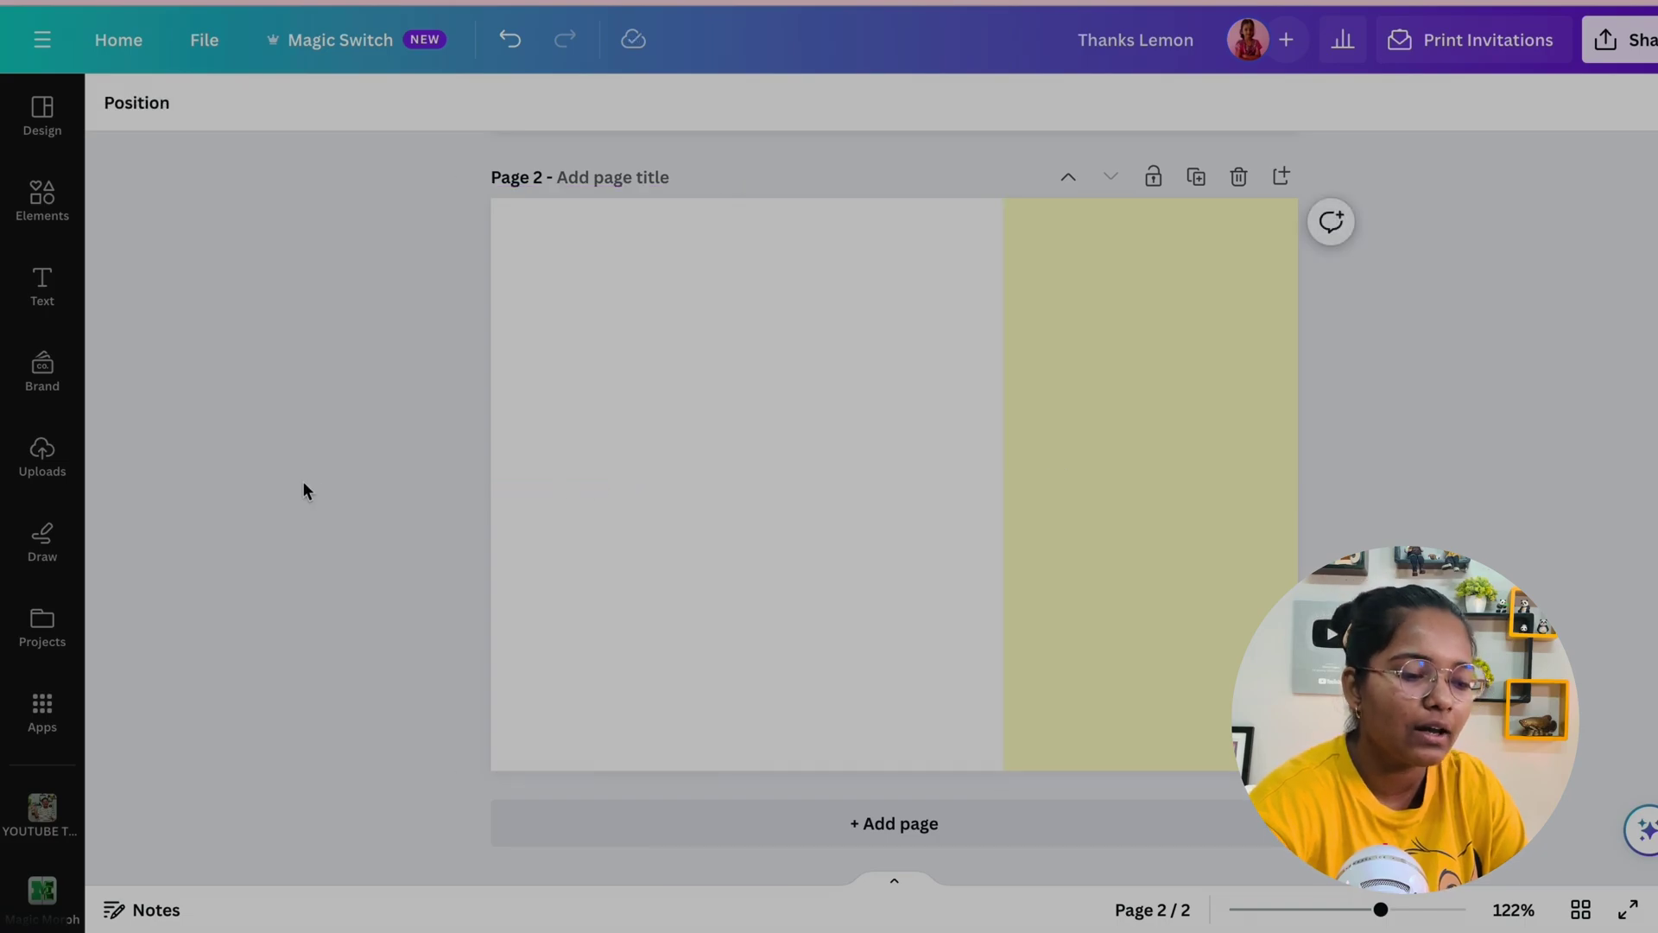
- Group the "Thanks" text, the heart and the "Lemon" texts on page 1
scroll(361, 417, "up", 5)
left_click_drag(677, 642, 935, 366)
left_click(918, 251)
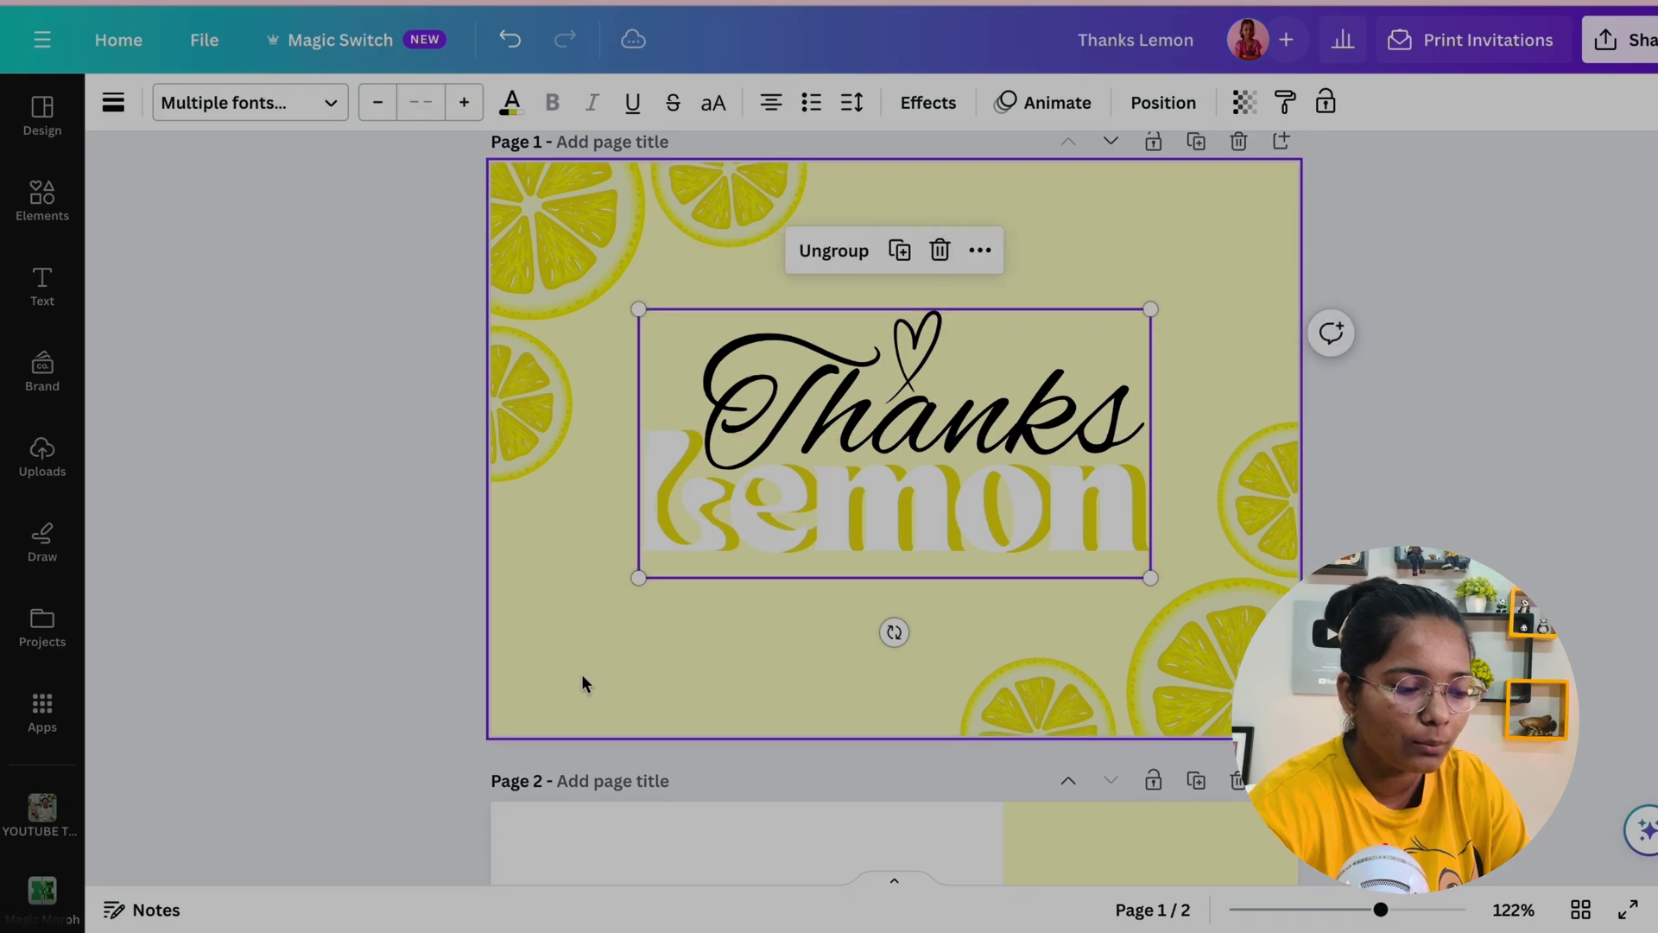
left_click(460, 674)
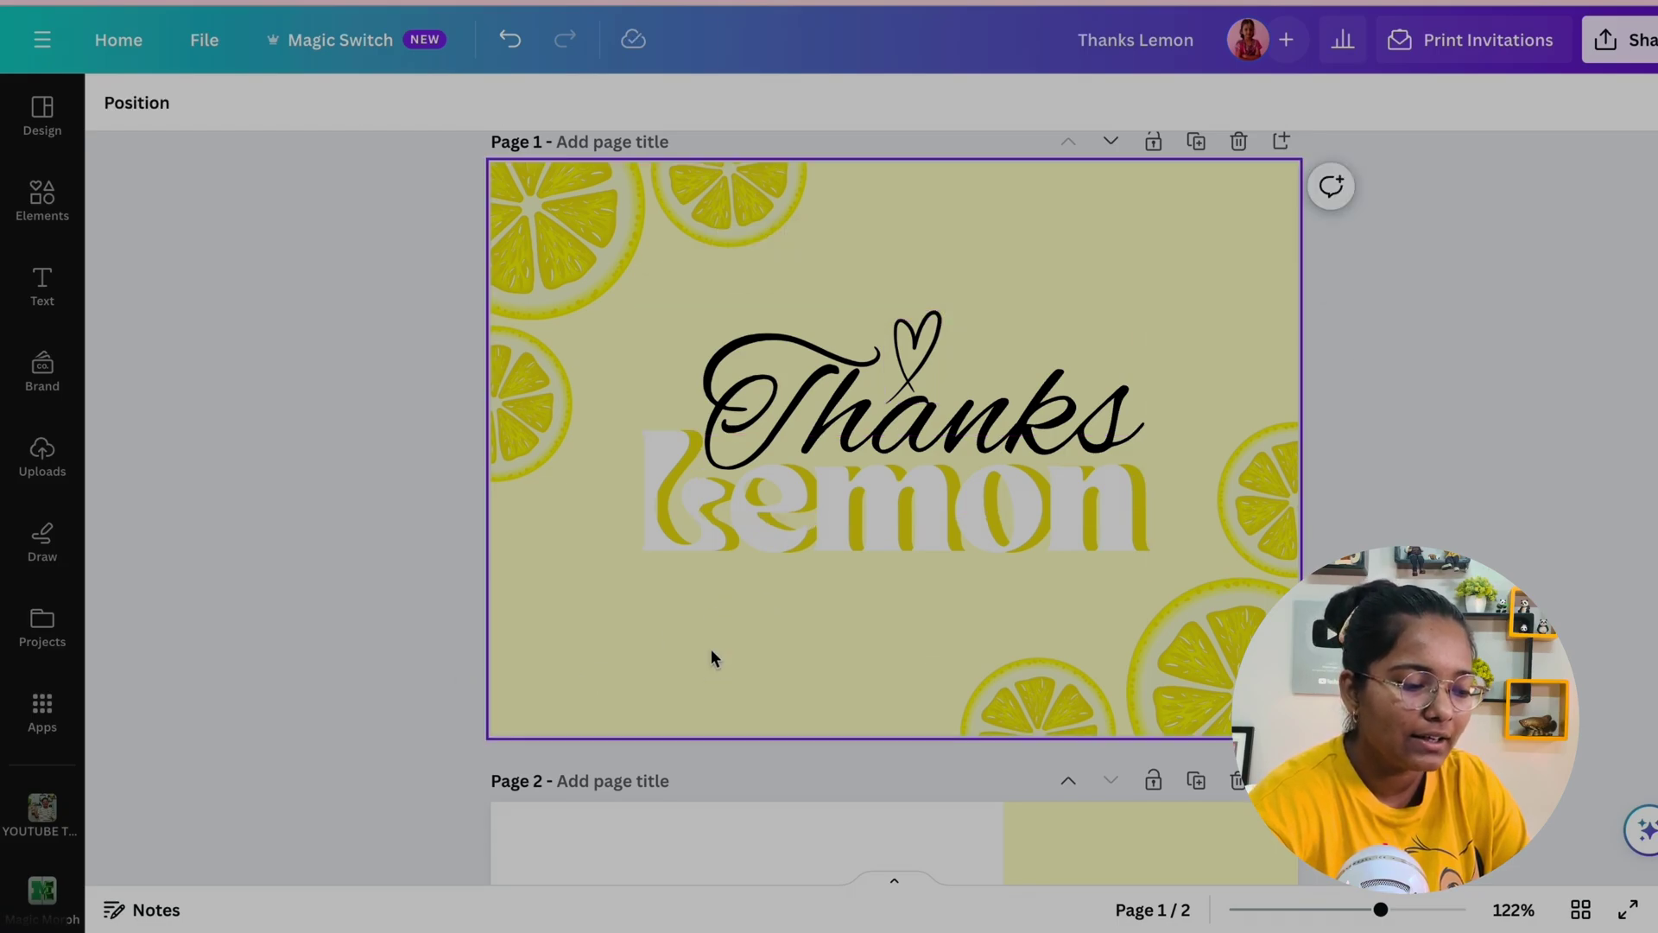
- Copy the grouped "Thanks Lemon" title from page 1 and lock the white square on page 2
left_click(774, 469)
scroll(772, 460, "down", 6)
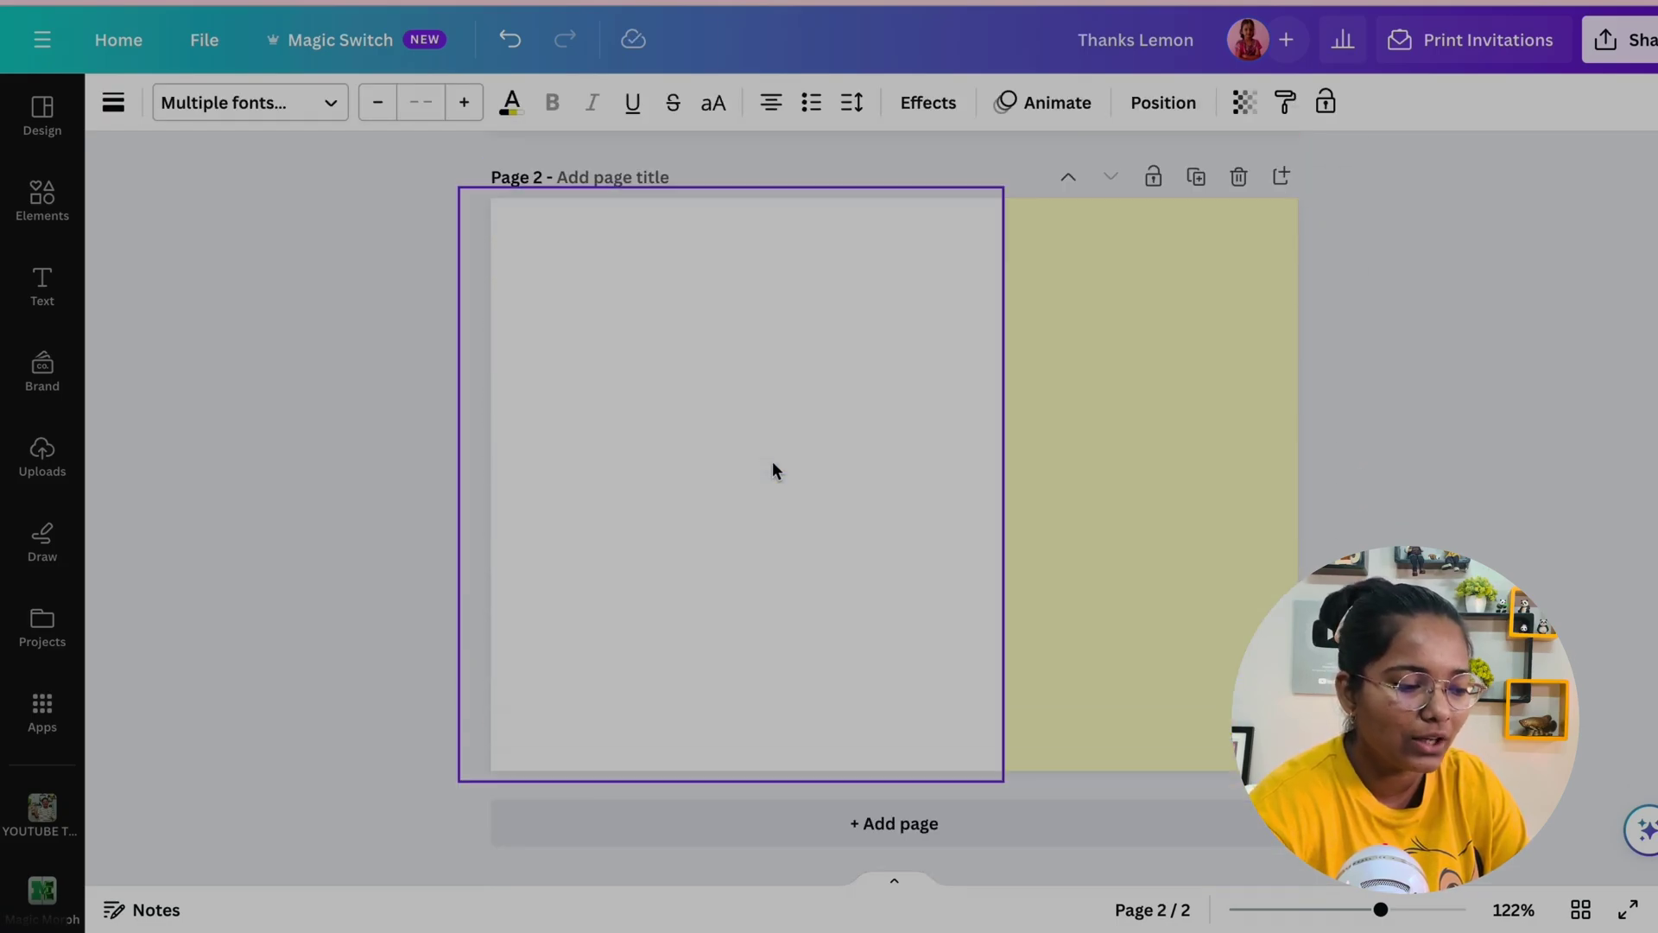
left_click(772, 466)
left_click(1386, 102)
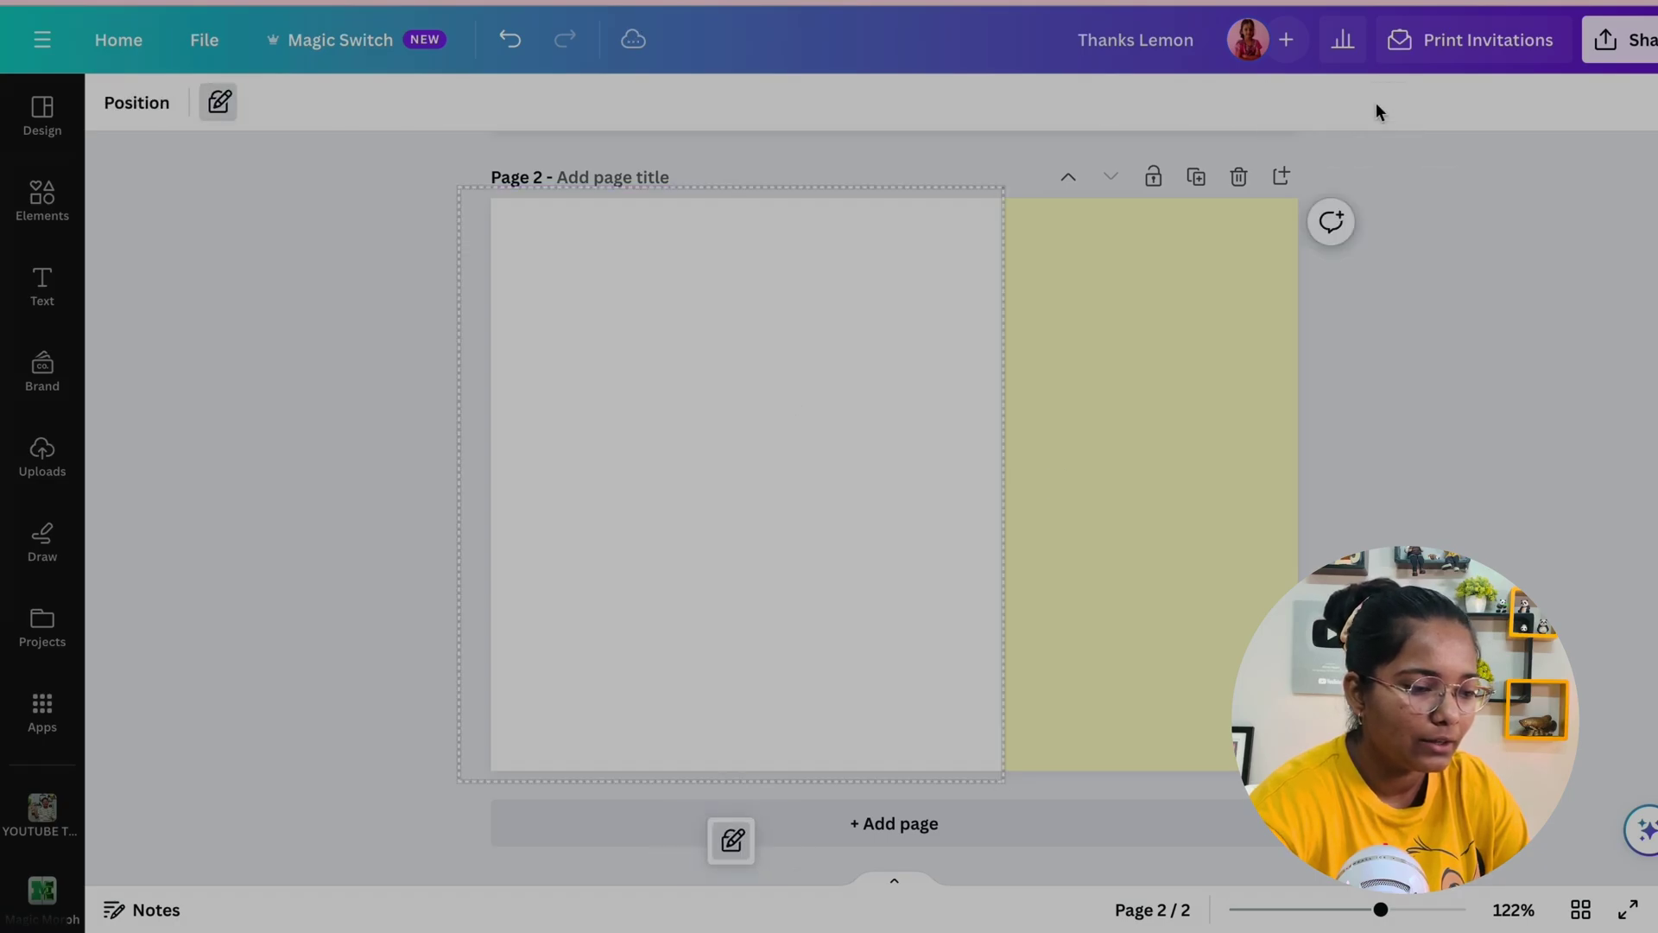
left_click(386, 701)
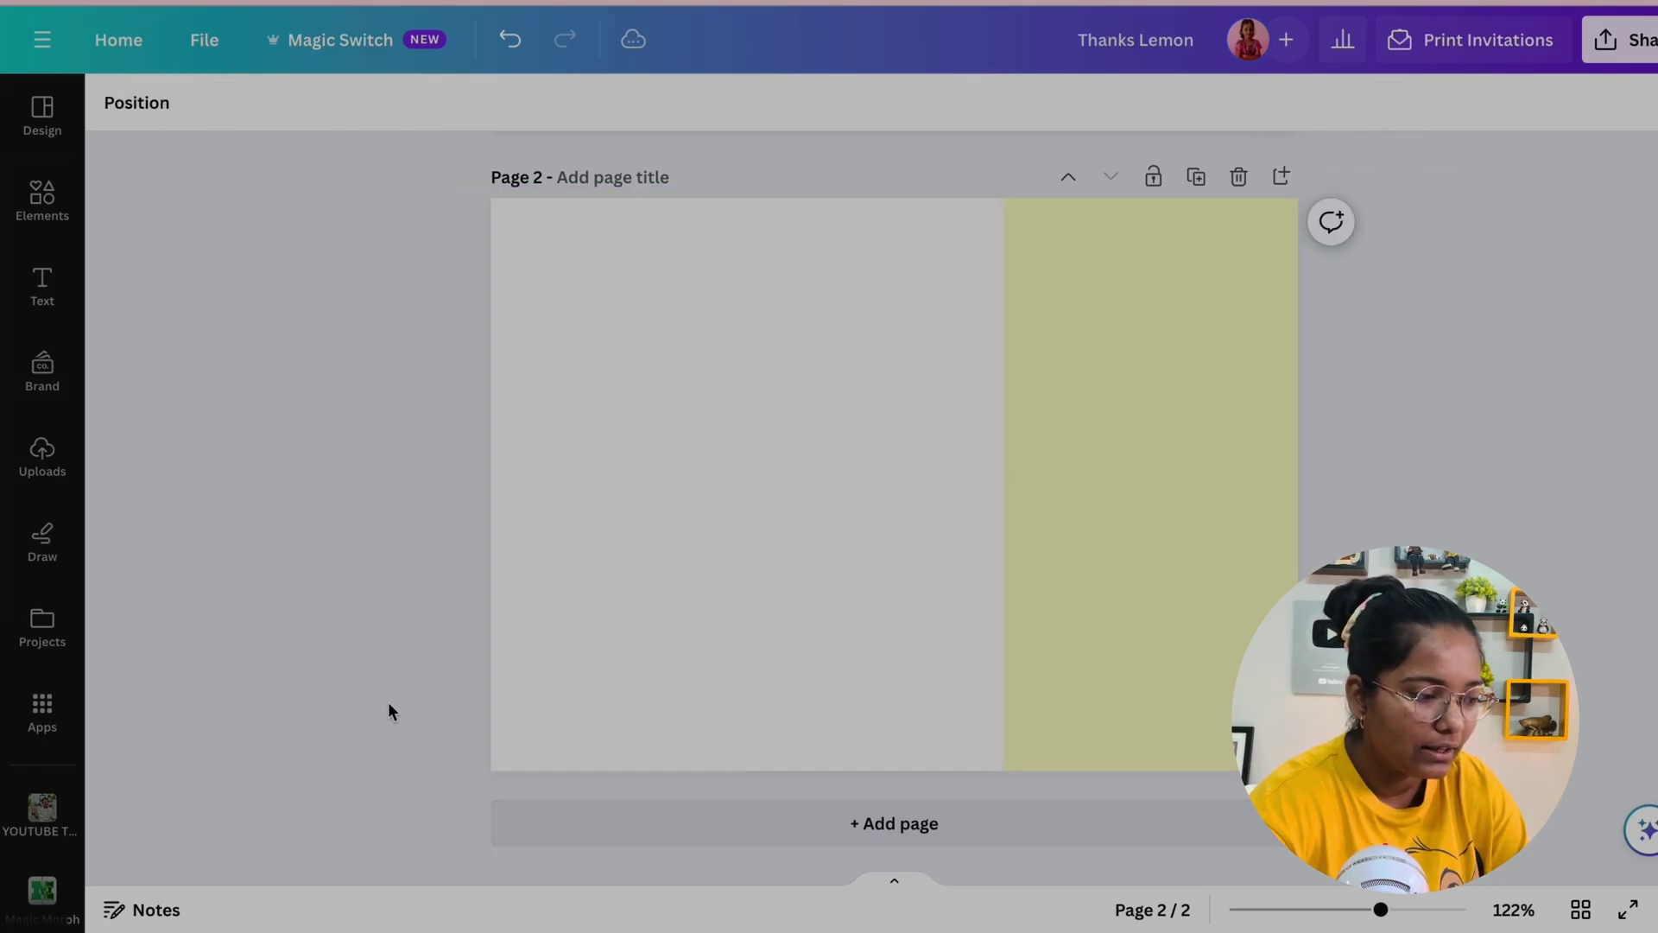
- Paste the "Thanks Lemon" group onto page 2 and shrink it to fit the upper part of the white area
key("ctrl+v")
left_click_drag(849, 526, 787, 414)
left_click_drag(1041, 484, 961, 442)
- Recolor the front "Lemon" text on page 2 black
left_click(745, 385)
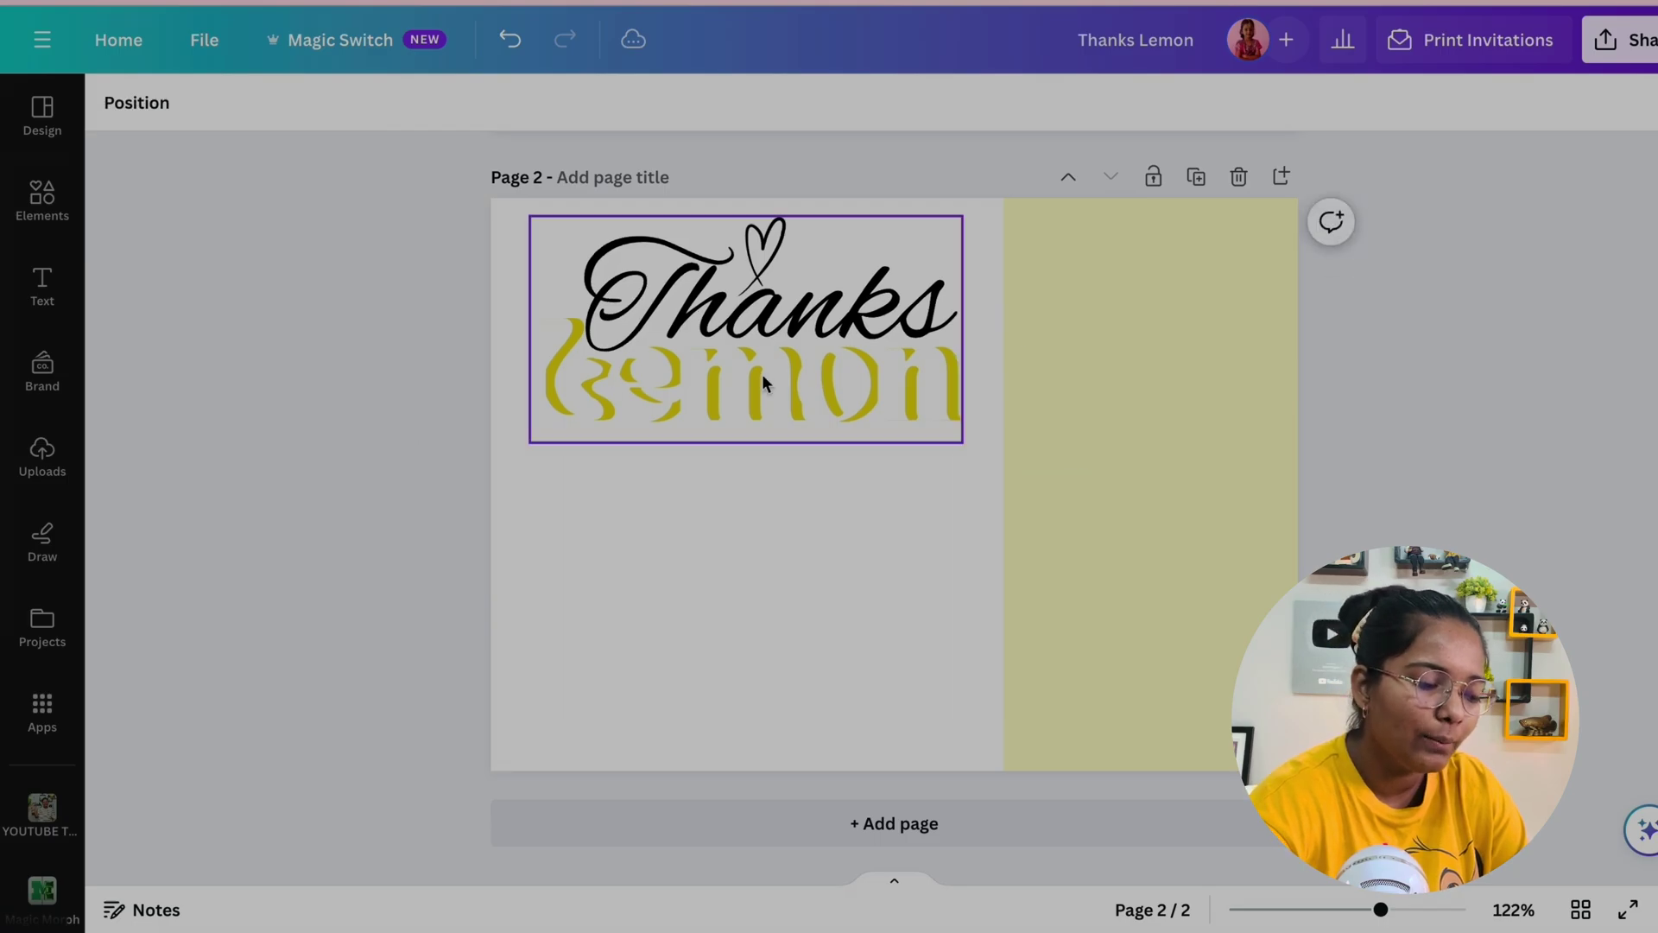
left_click(453, 105)
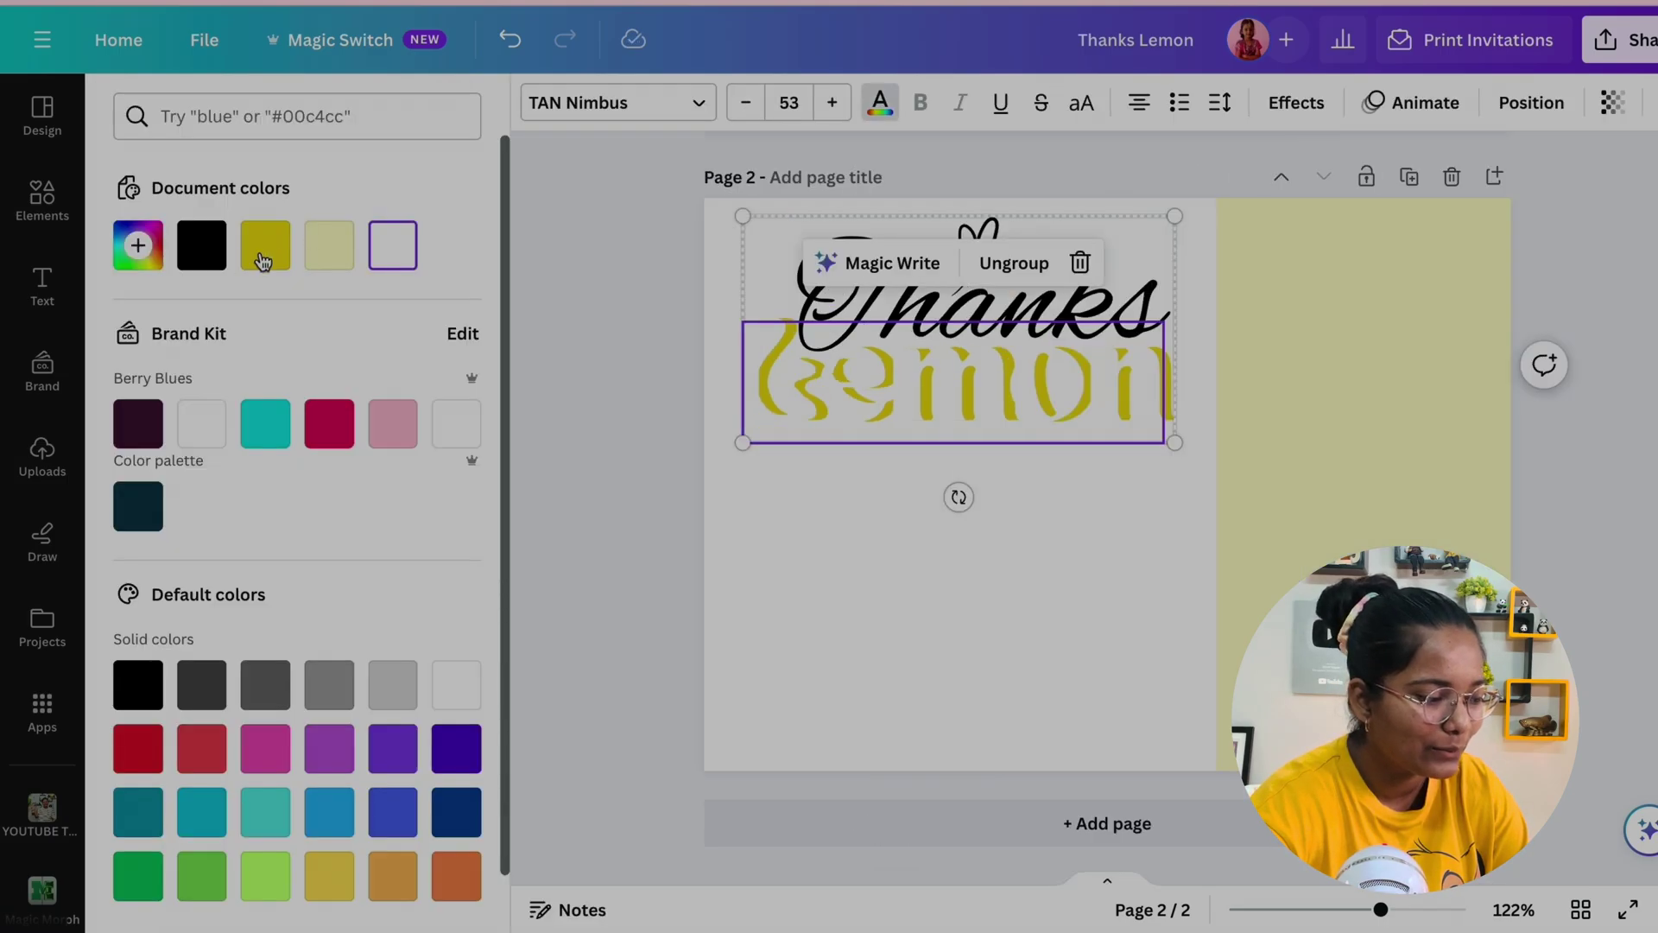
left_click(208, 272)
left_click(636, 568)
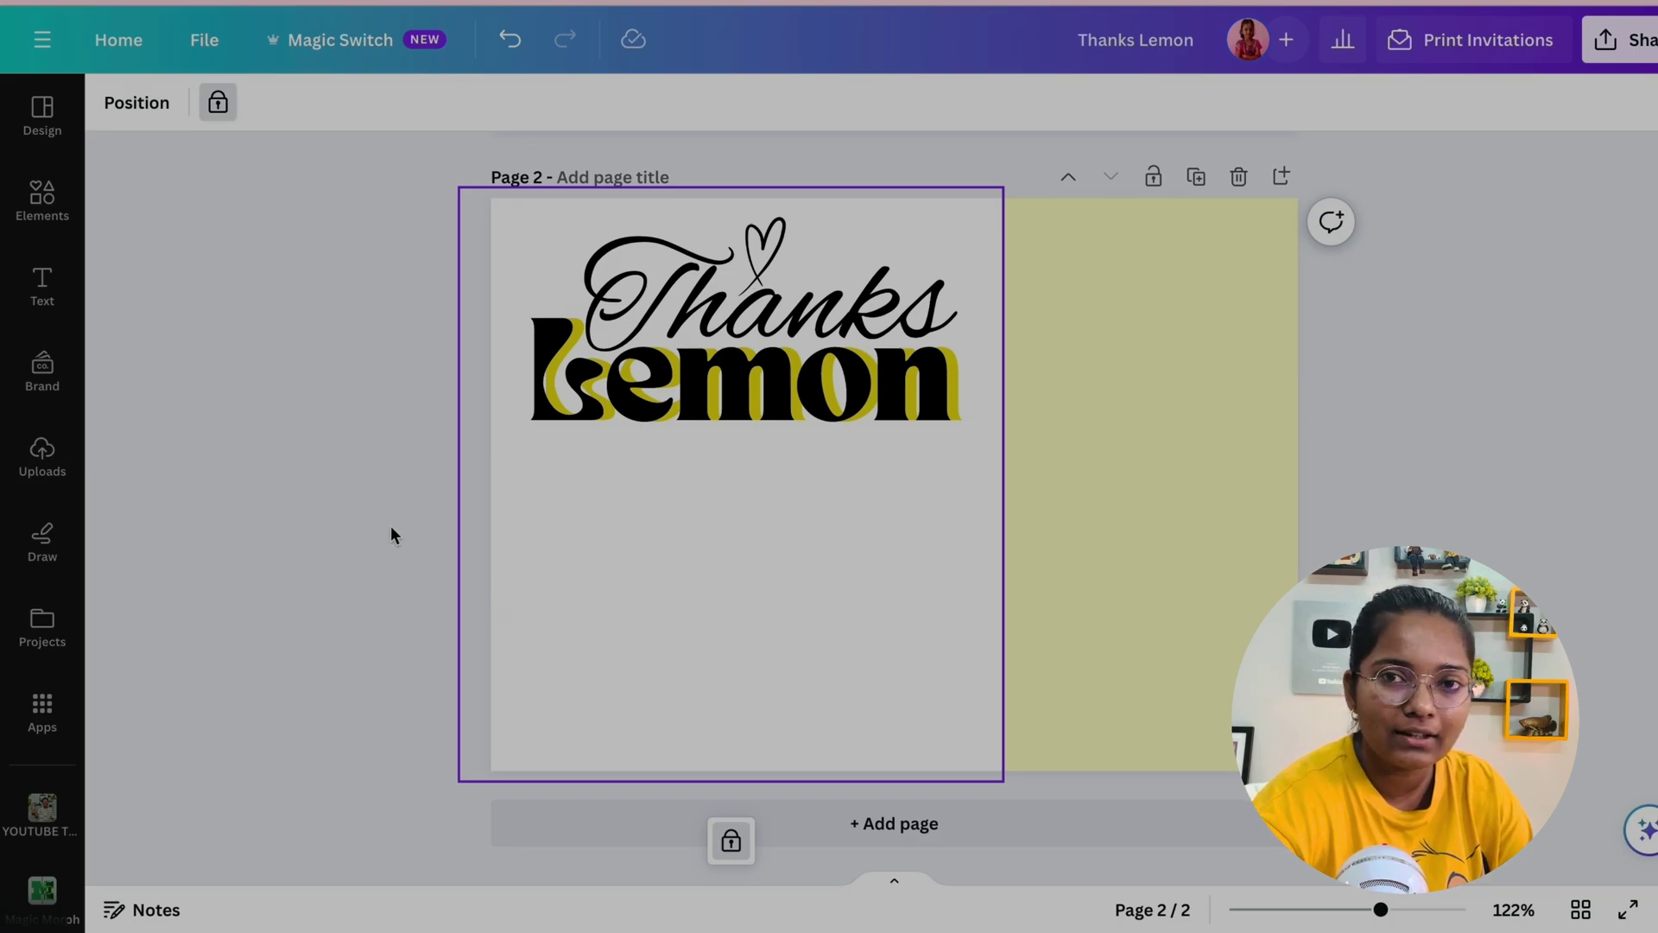
- Recolor the shadow "Lemon" text on page 2 with the pale yellow document color
left_click(671, 416)
left_click(674, 406)
left_click_drag(952, 371, 963, 371)
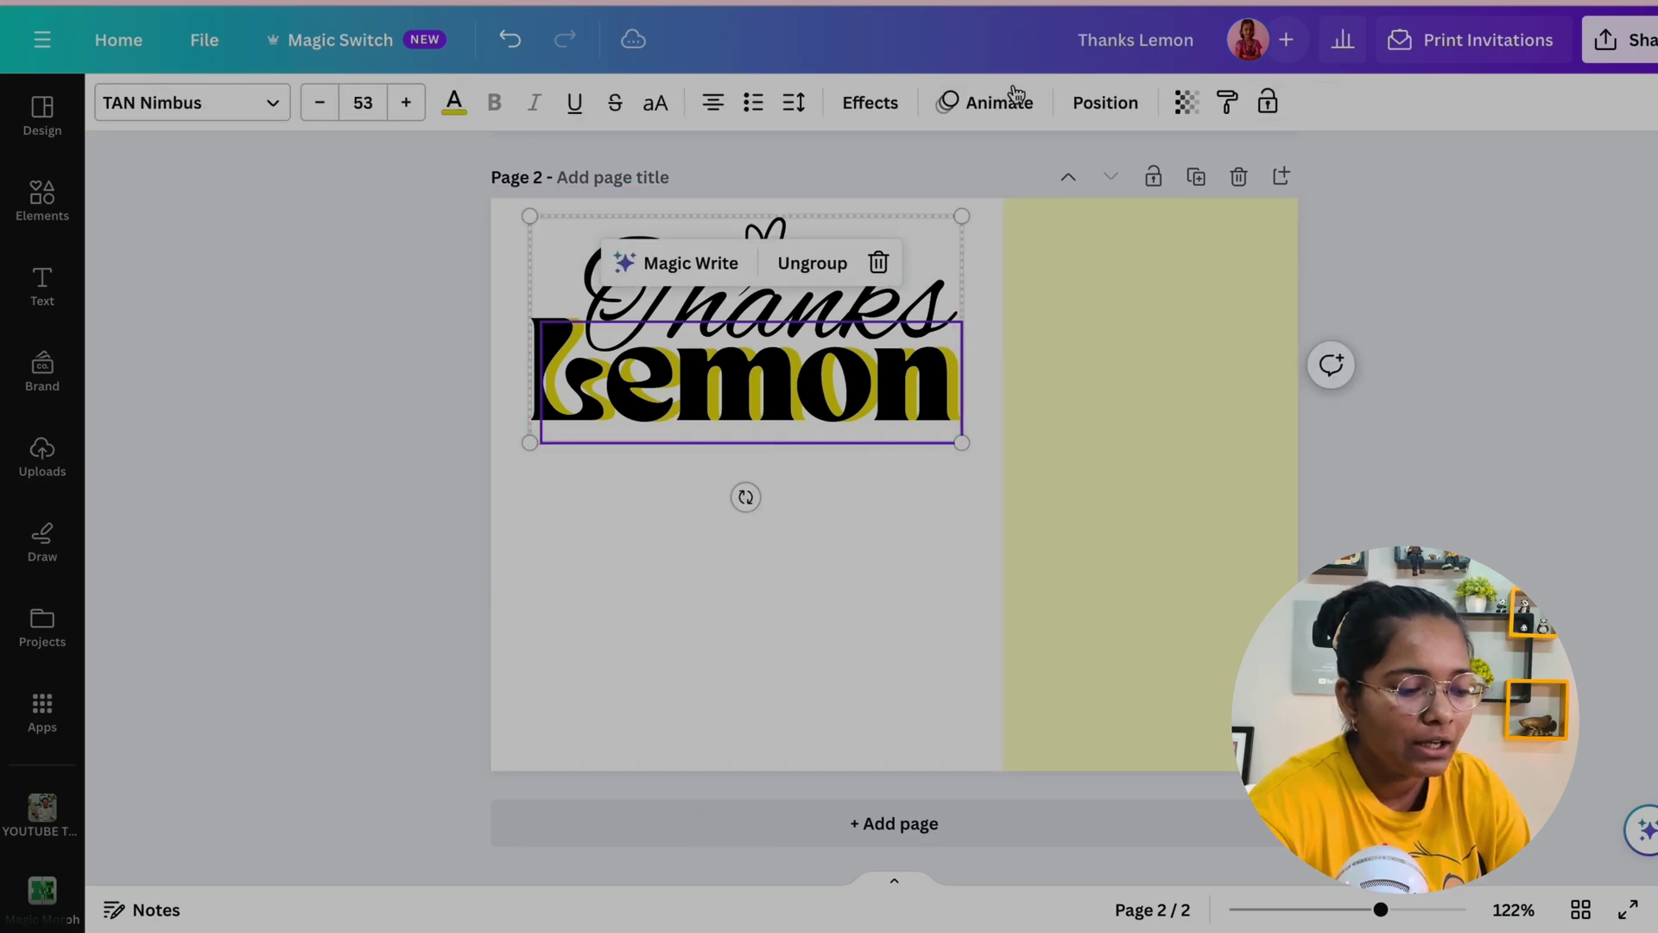
left_click(453, 102)
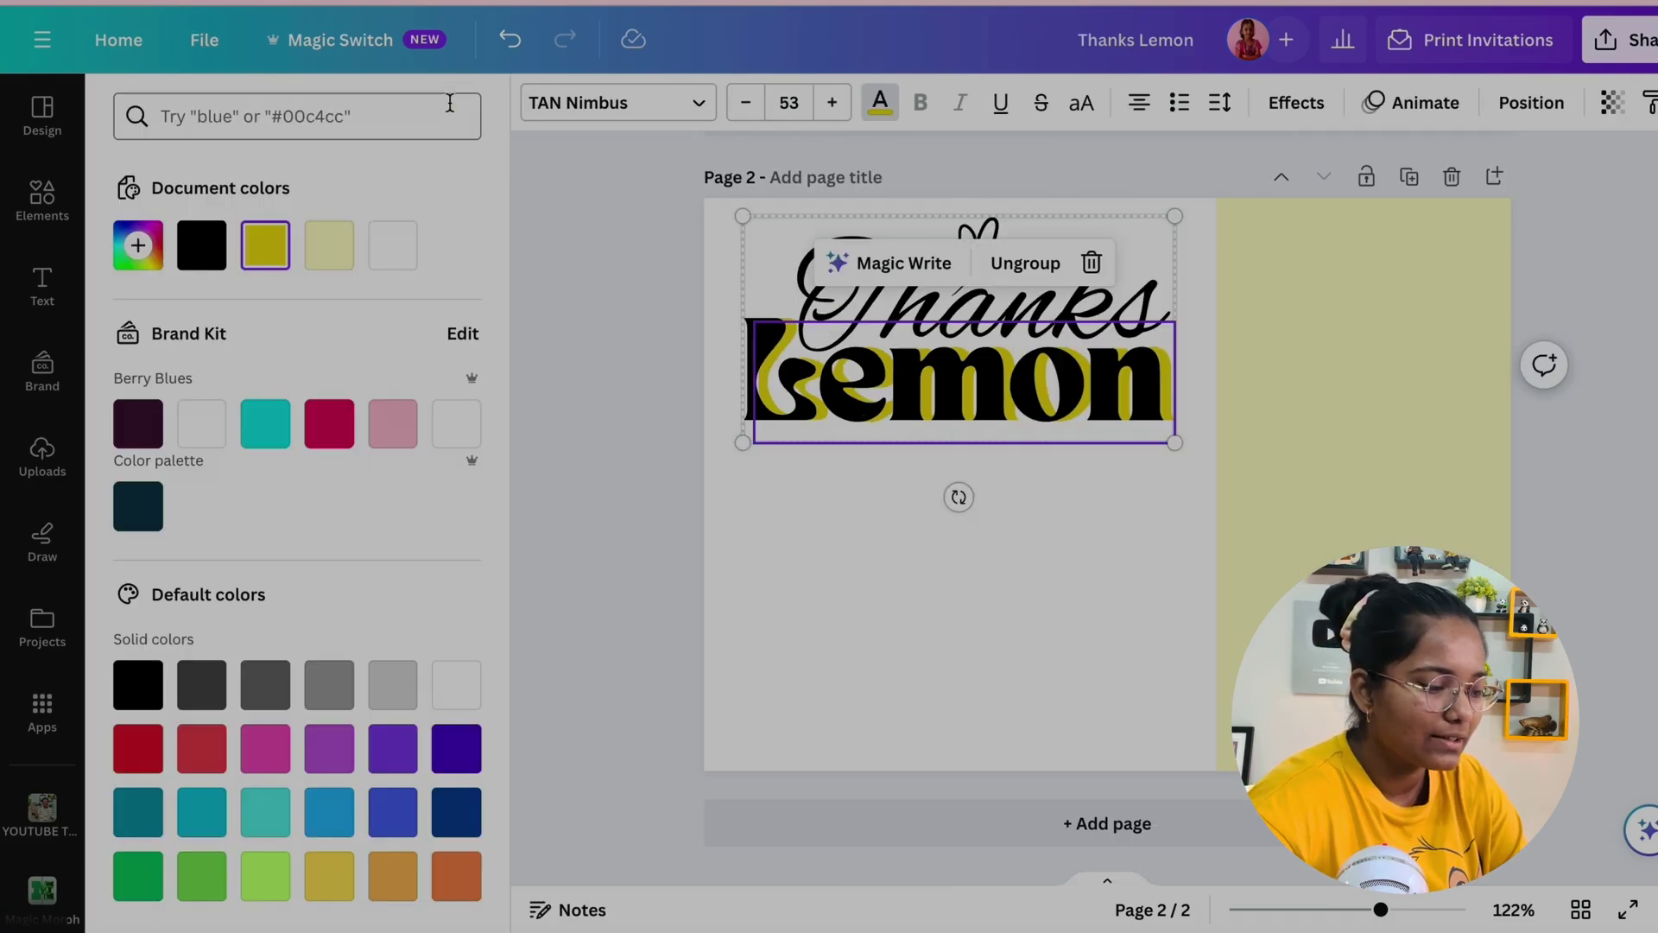
left_click(331, 246)
left_click(529, 423)
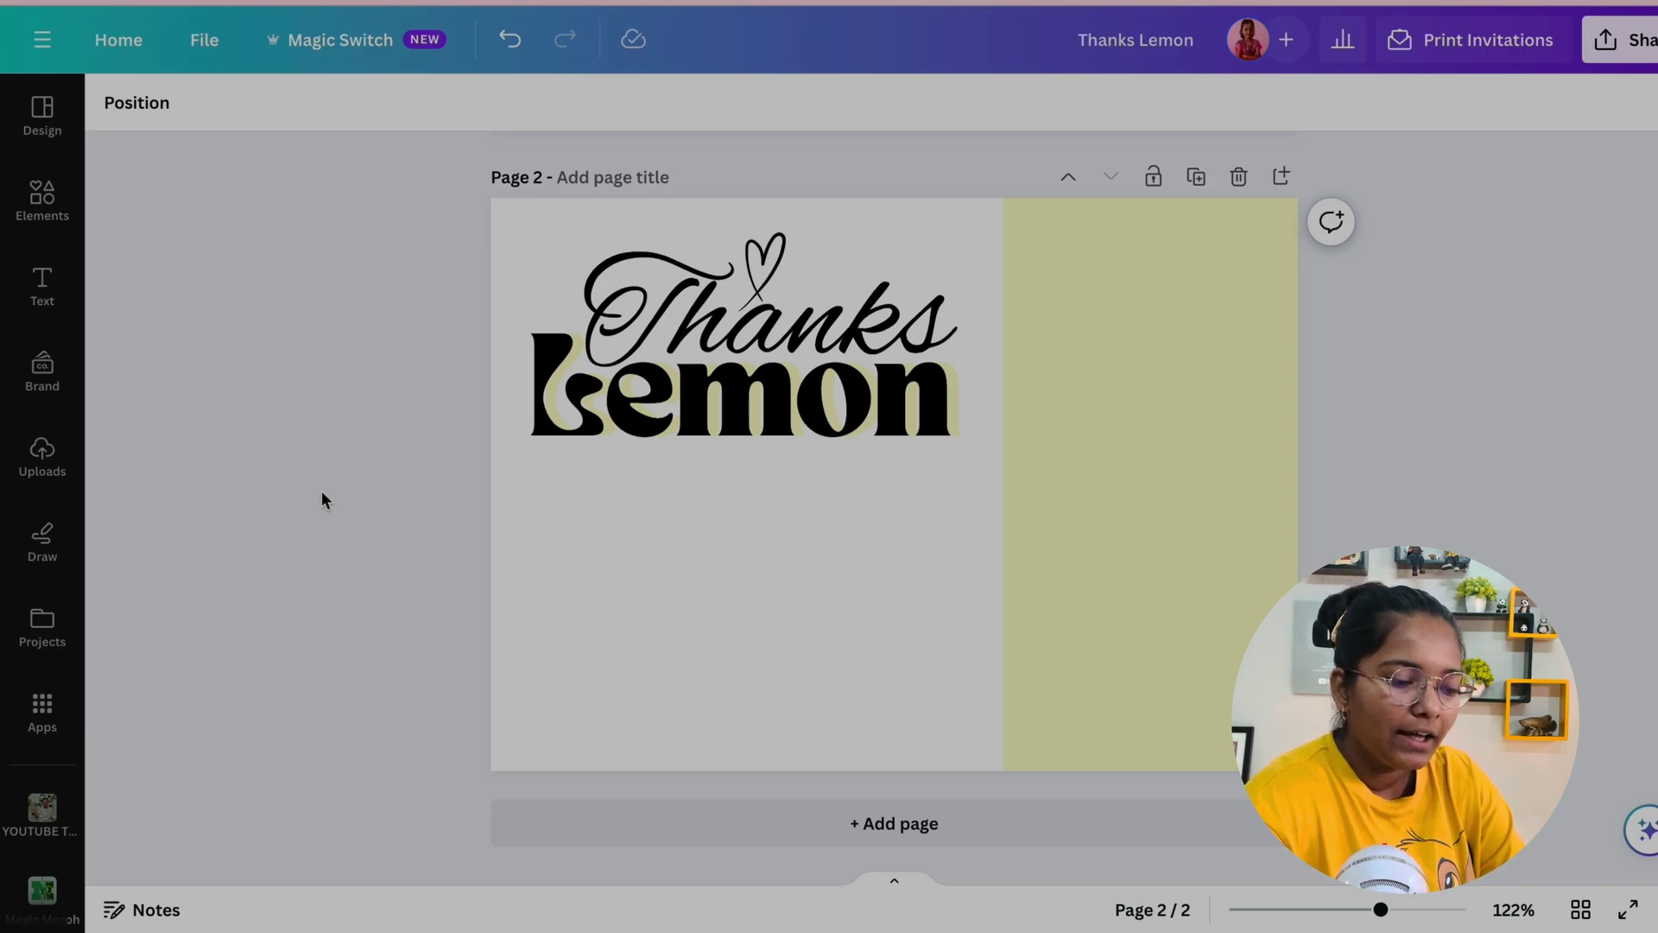
- Add a rectangle and shape it into a thin dark yellow bar low in the white area, as wide as the title
key("r")
left_click_drag(894, 393, 576, 555)
left_click_drag(796, 622, 753, 726)
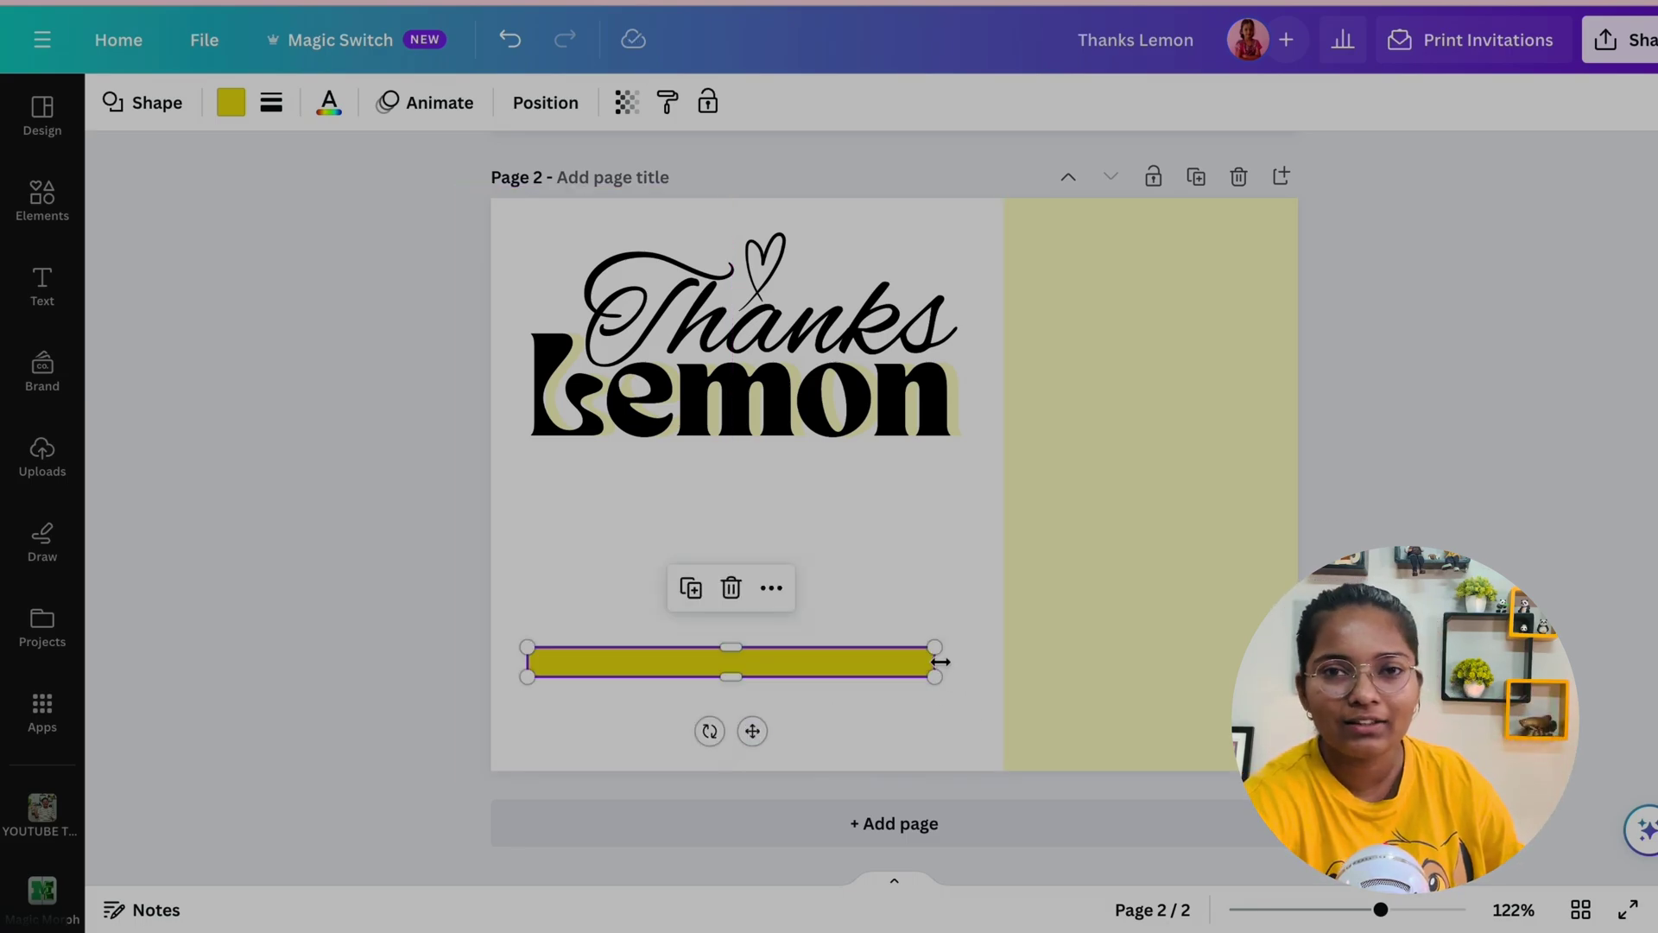
left_click_drag(936, 662, 961, 662)
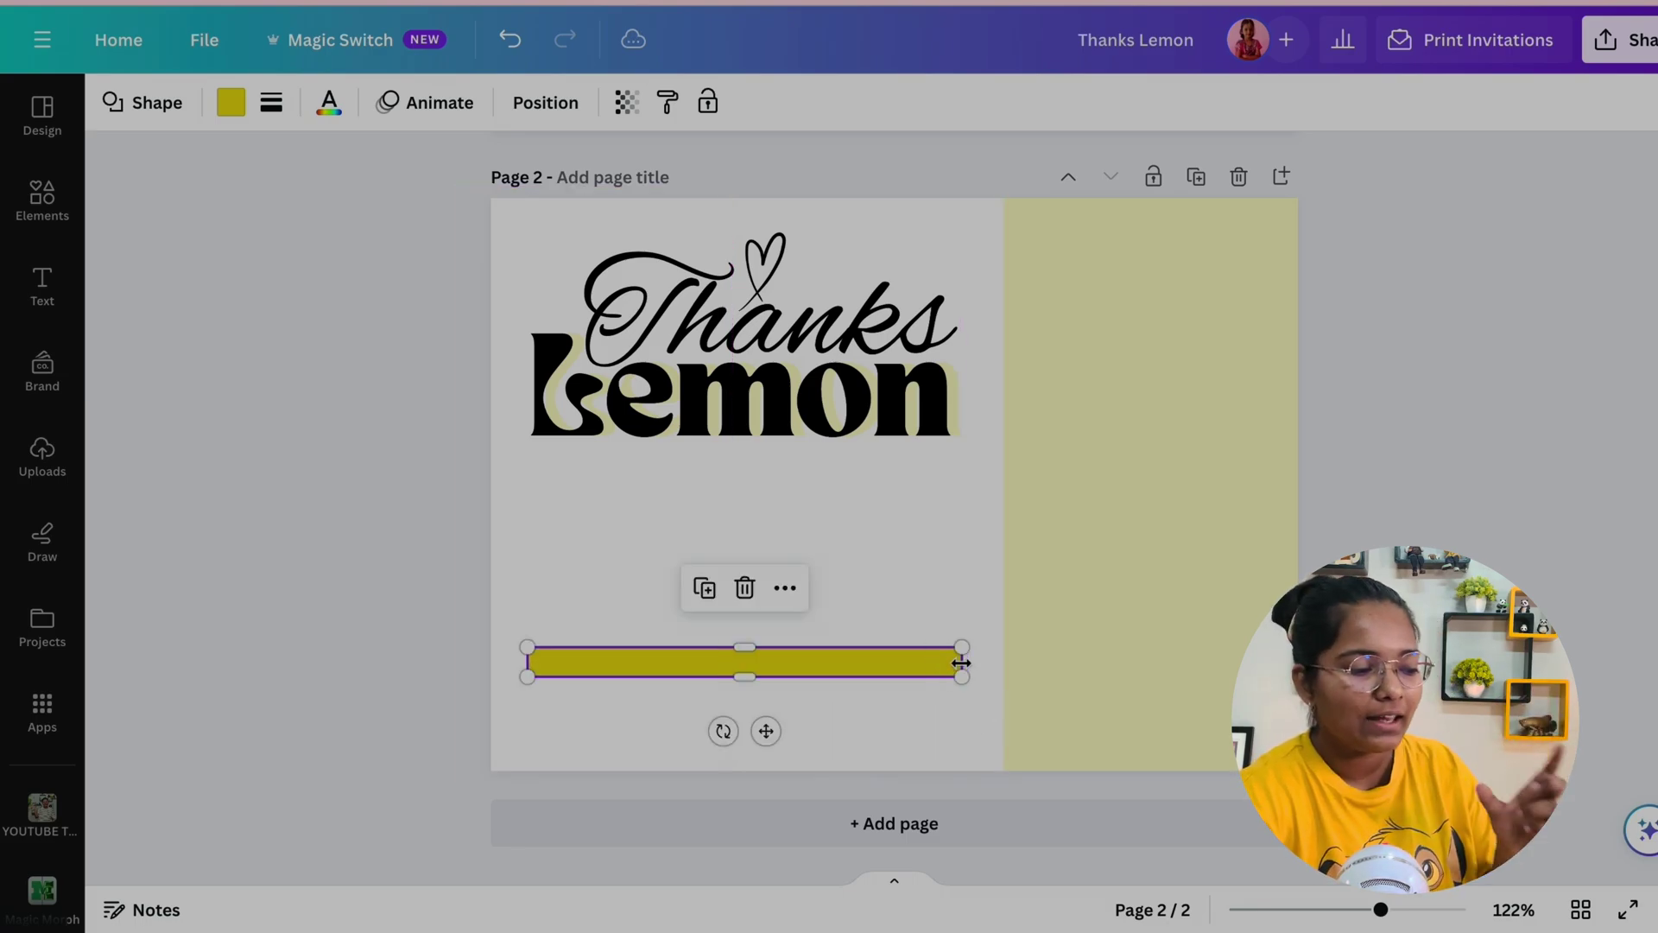
- Round the corners of the yellow bar so its ends become fully curved
left_click(277, 103)
left_click_drag(294, 324, 348, 319)
left_click(303, 530)
left_click(735, 690)
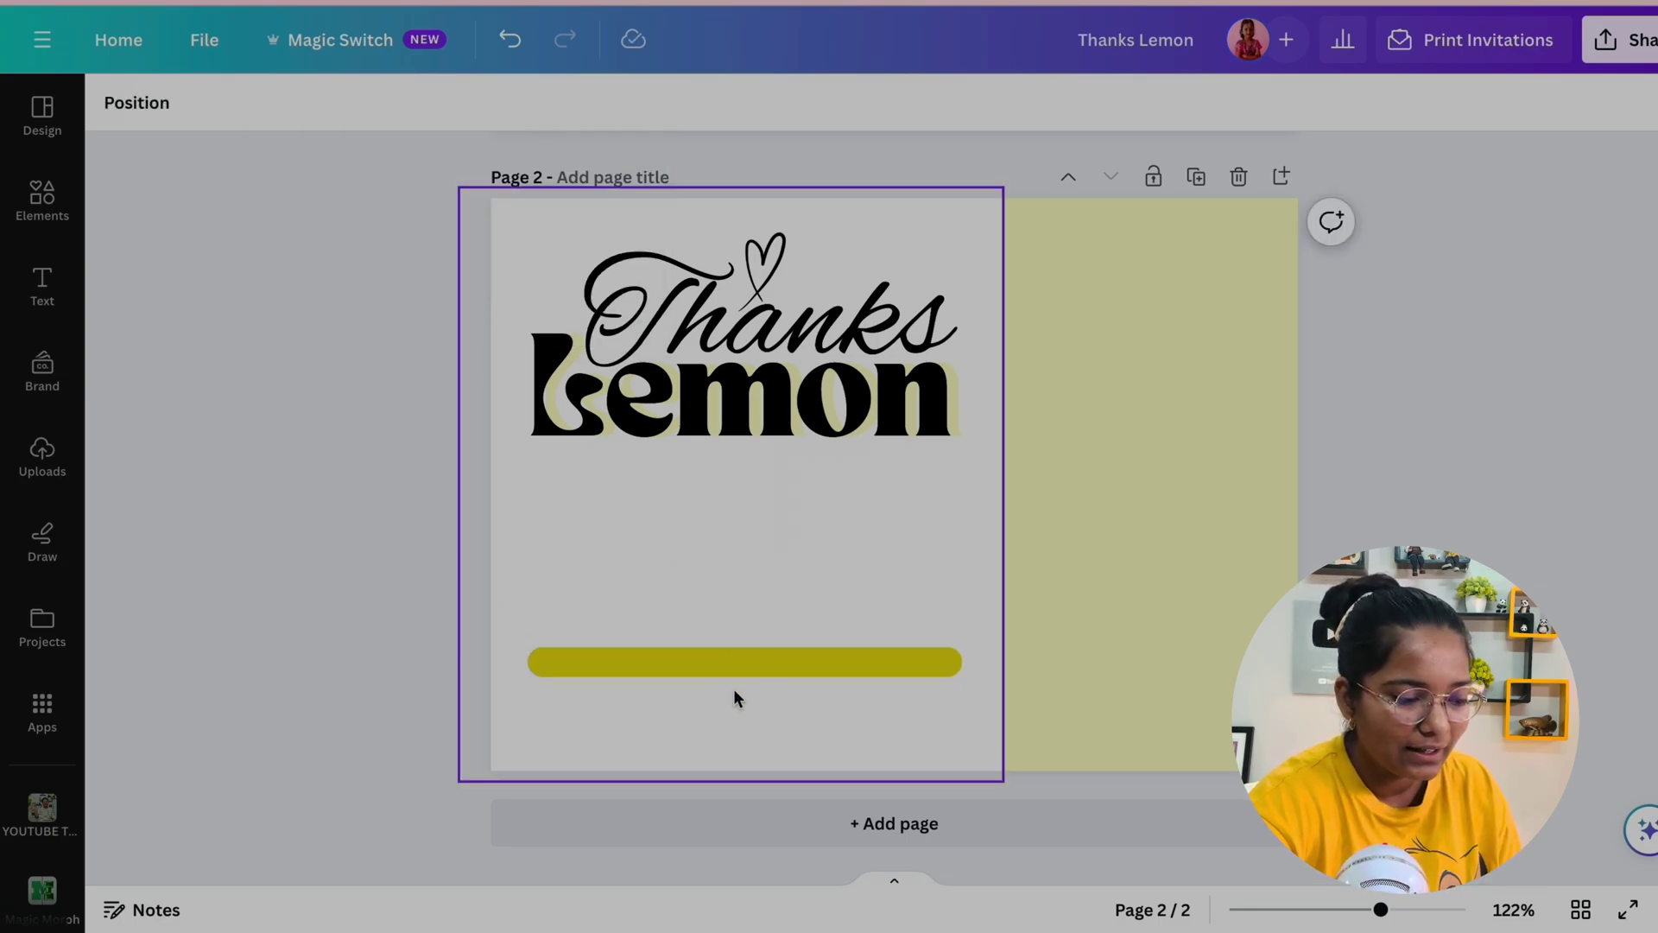
- Add a text box reading "Lemonteam" and place it on the yellow bar on page 2
key("t")
left_click(895, 546)
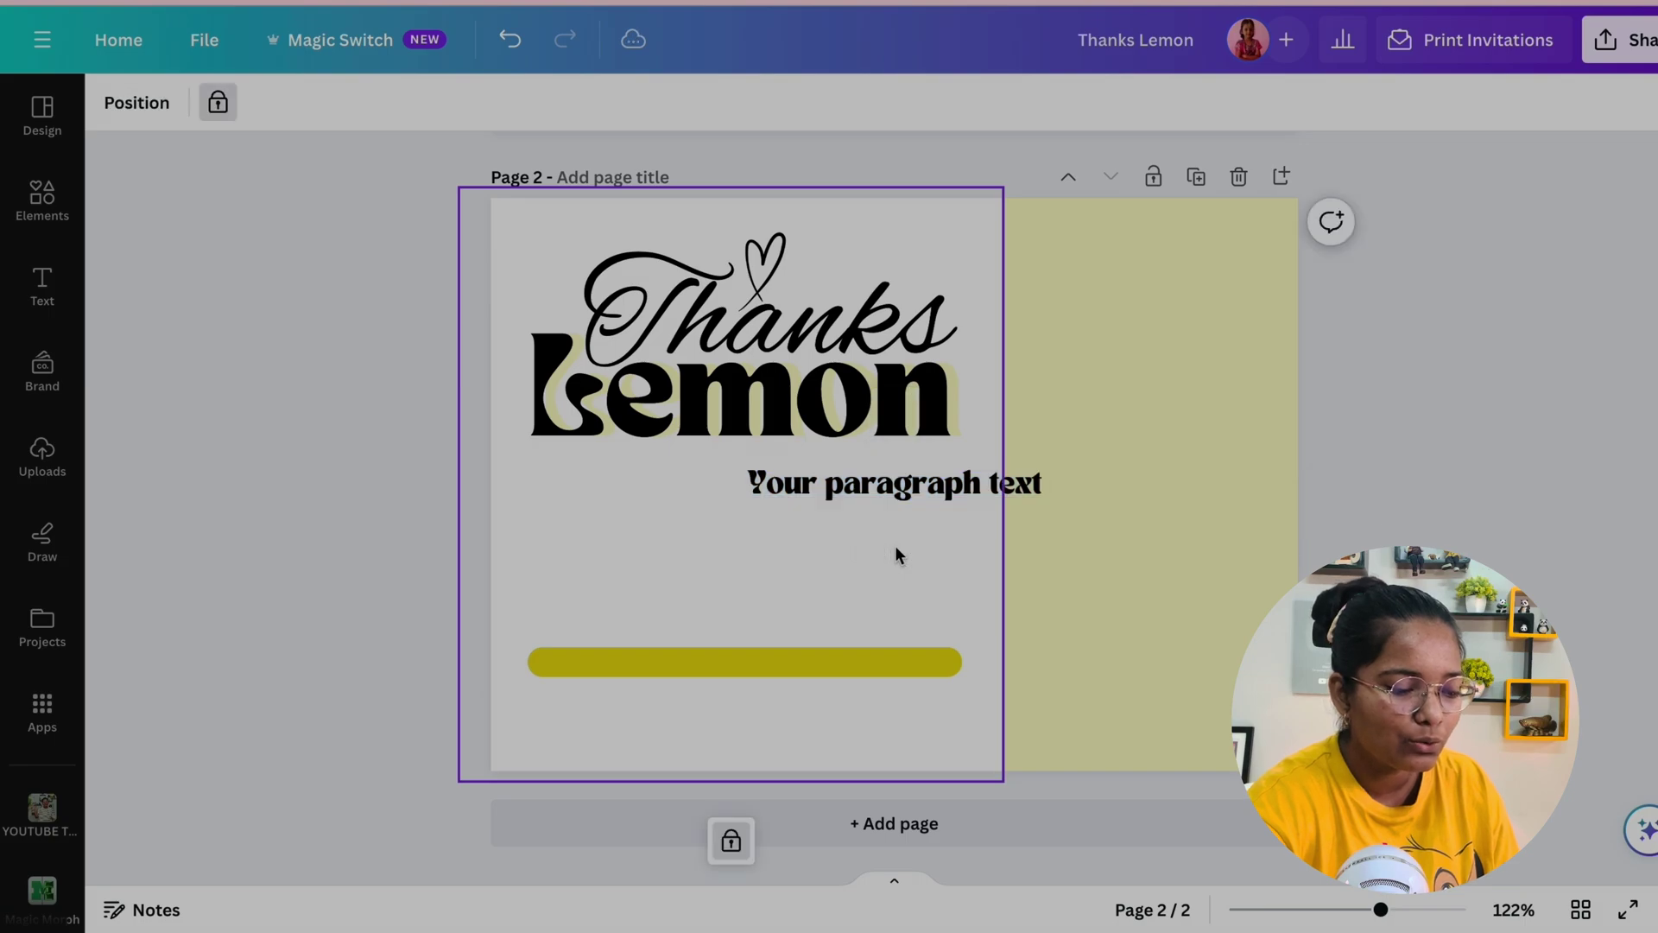
double_click(817, 489)
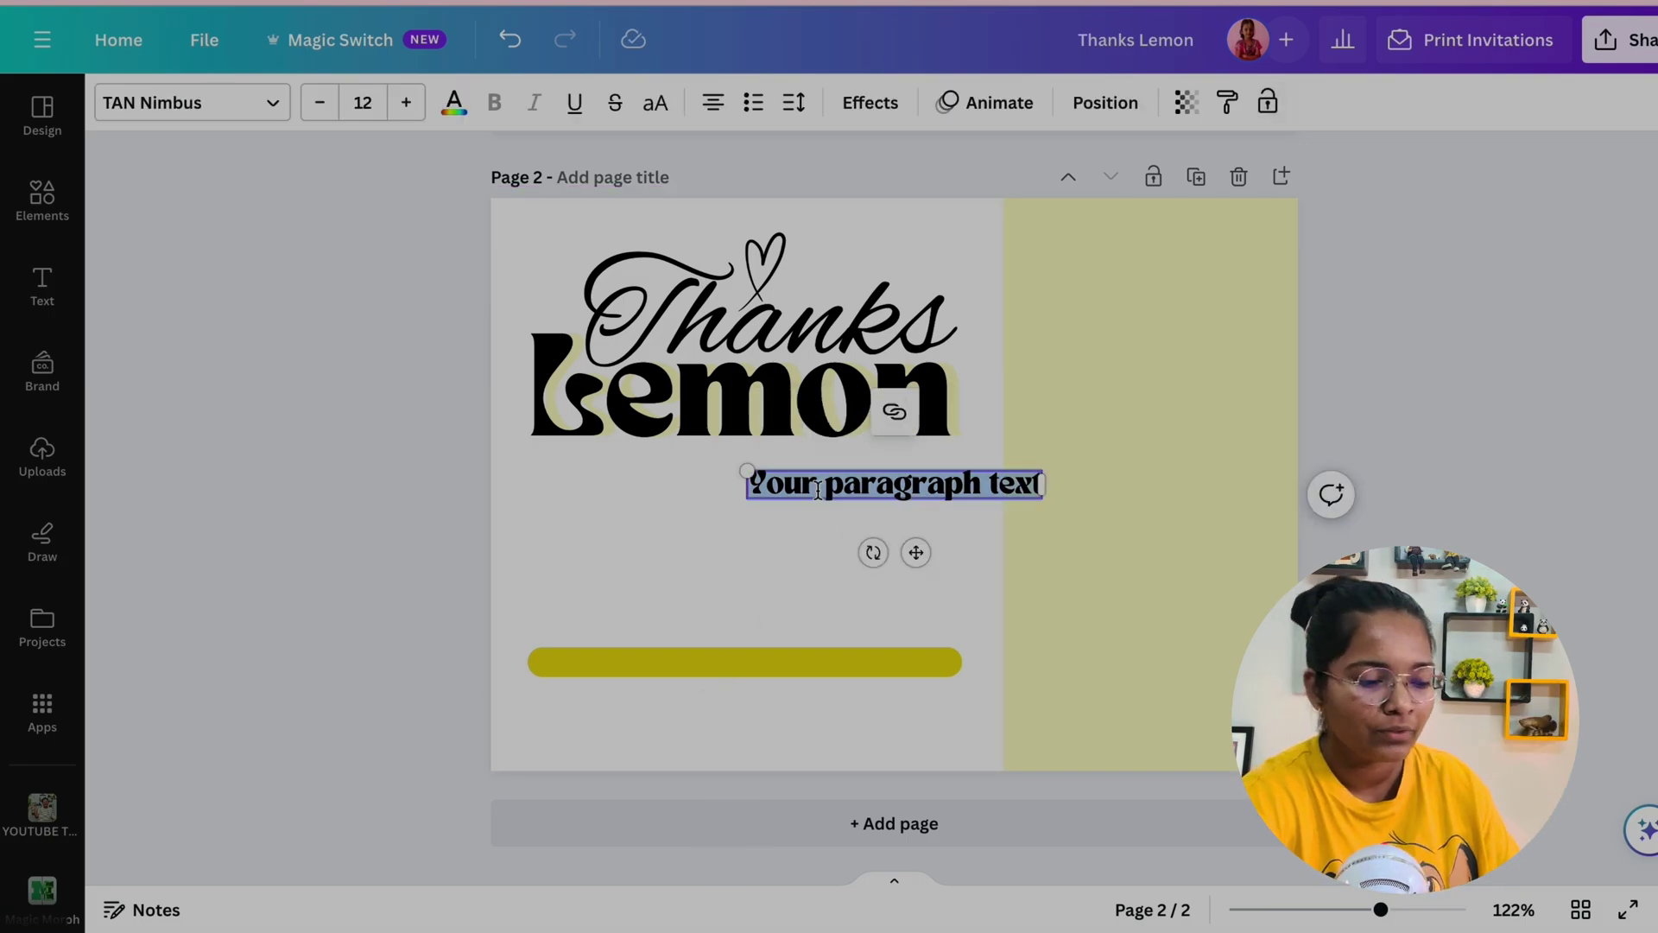
key("BackSpace")
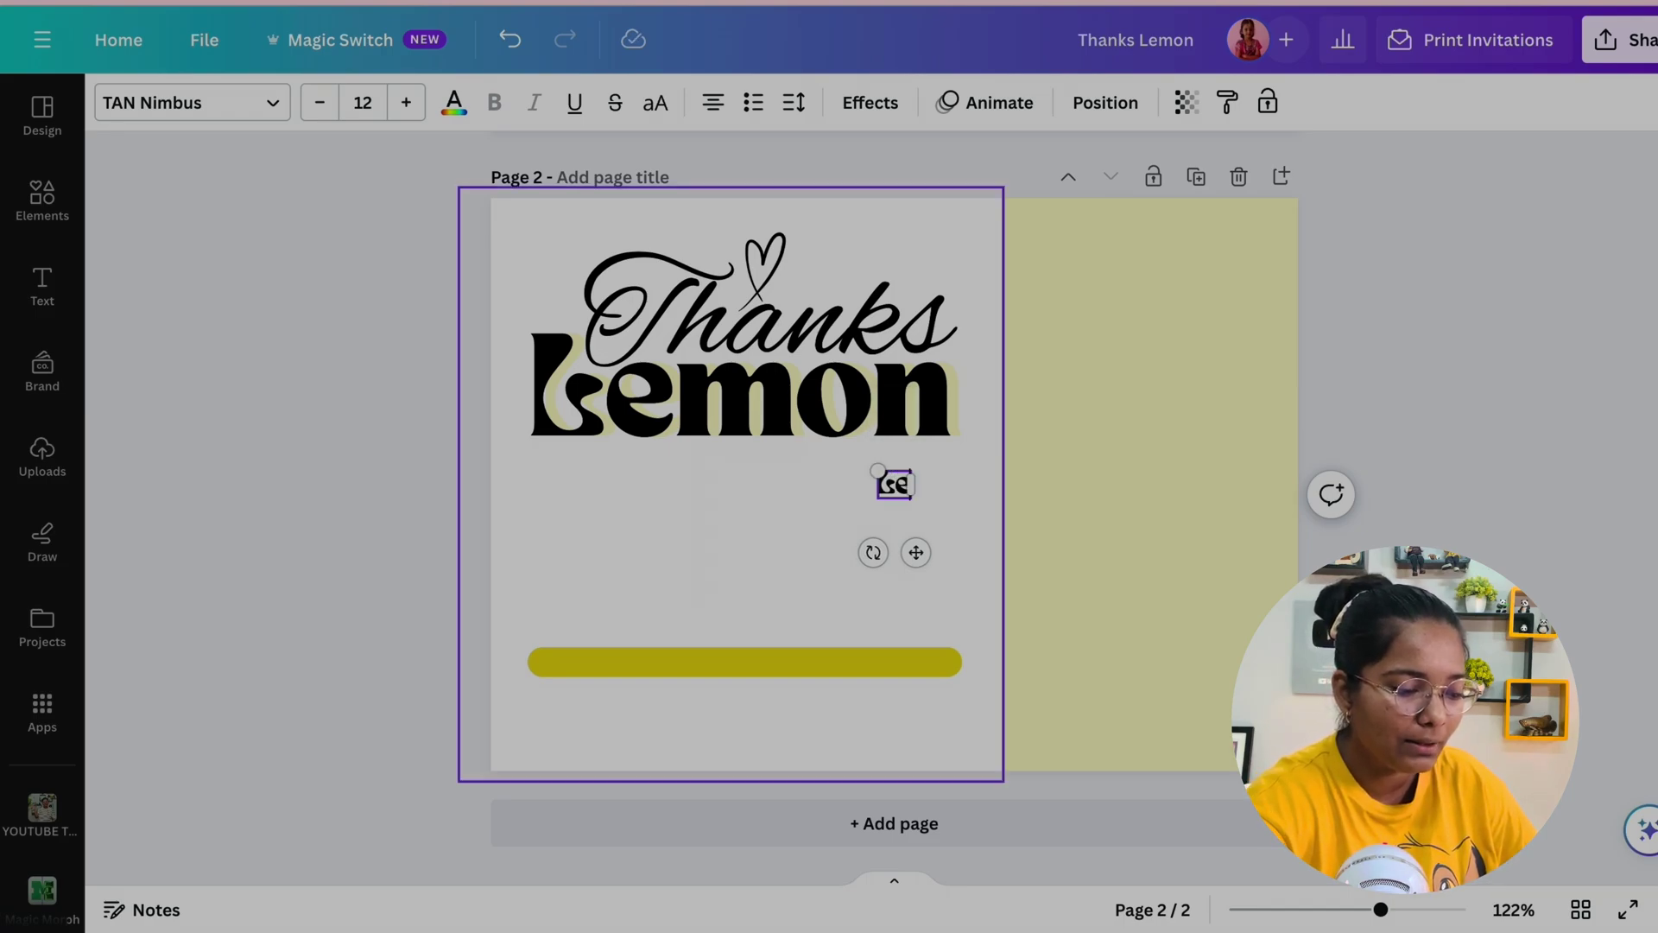
type("lemonteam")
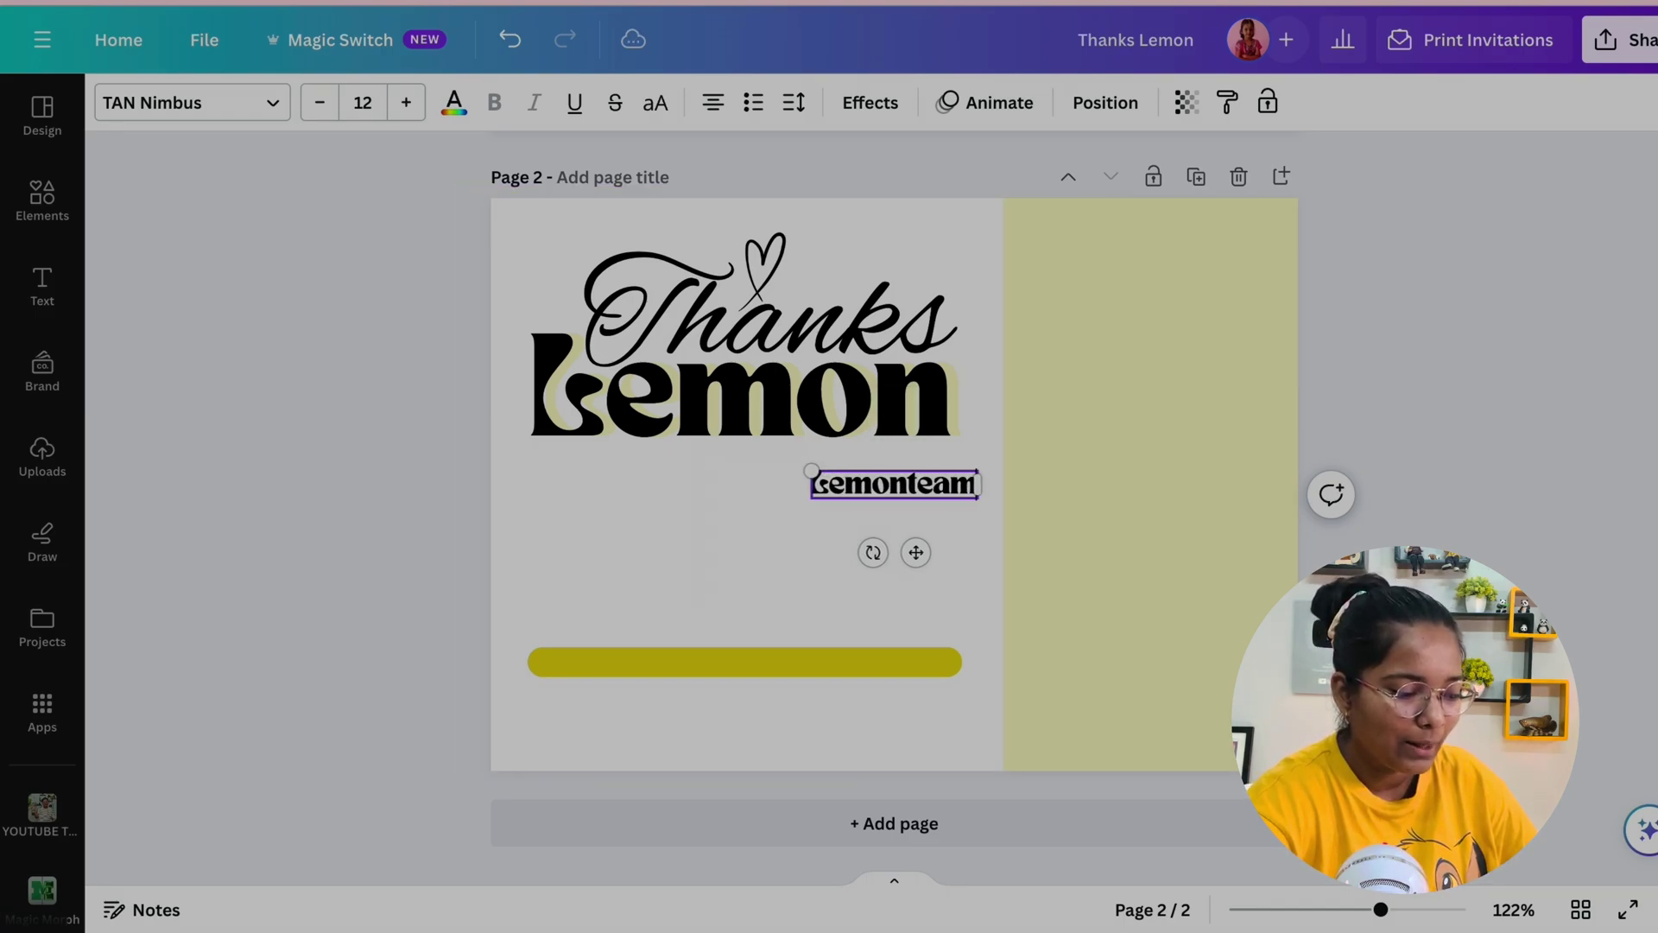
left_click_drag(914, 557, 750, 731)
- Shorten the yellow bar from its start side and make it slightly thicker around the "Lemonteam" text
left_click(513, 672)
left_click(548, 661)
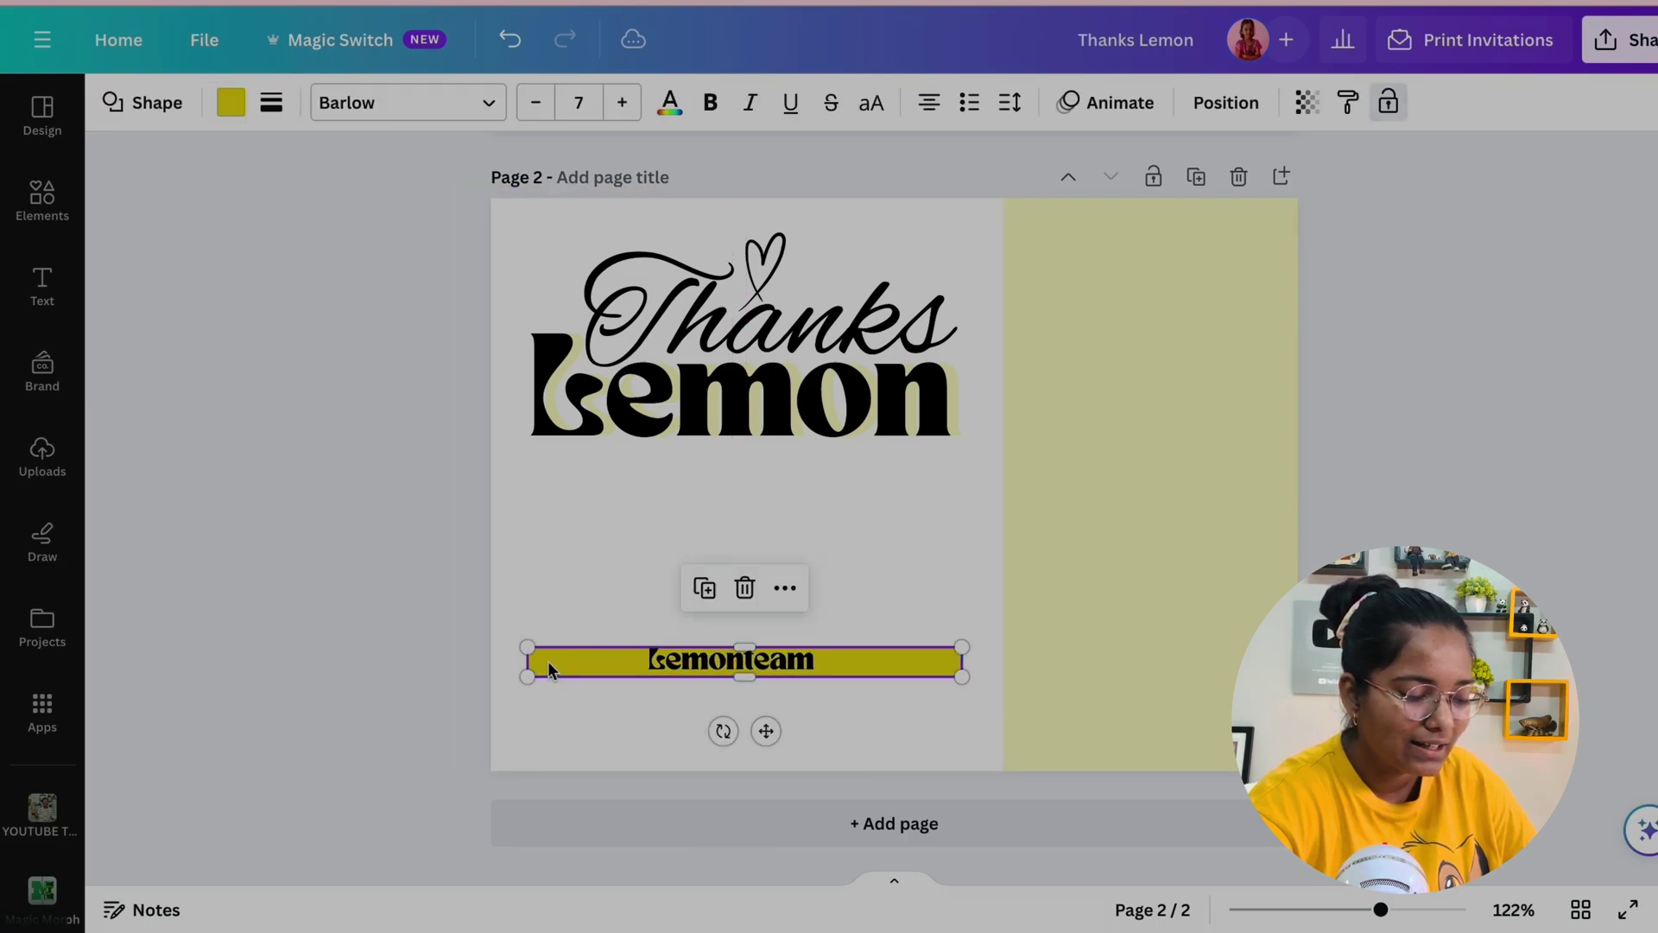
left_click_drag(564, 653, 633, 655)
- Align the "Lemonteam" text and the yellow bar with each other by center and middle
left_click_drag(557, 695, 829, 648)
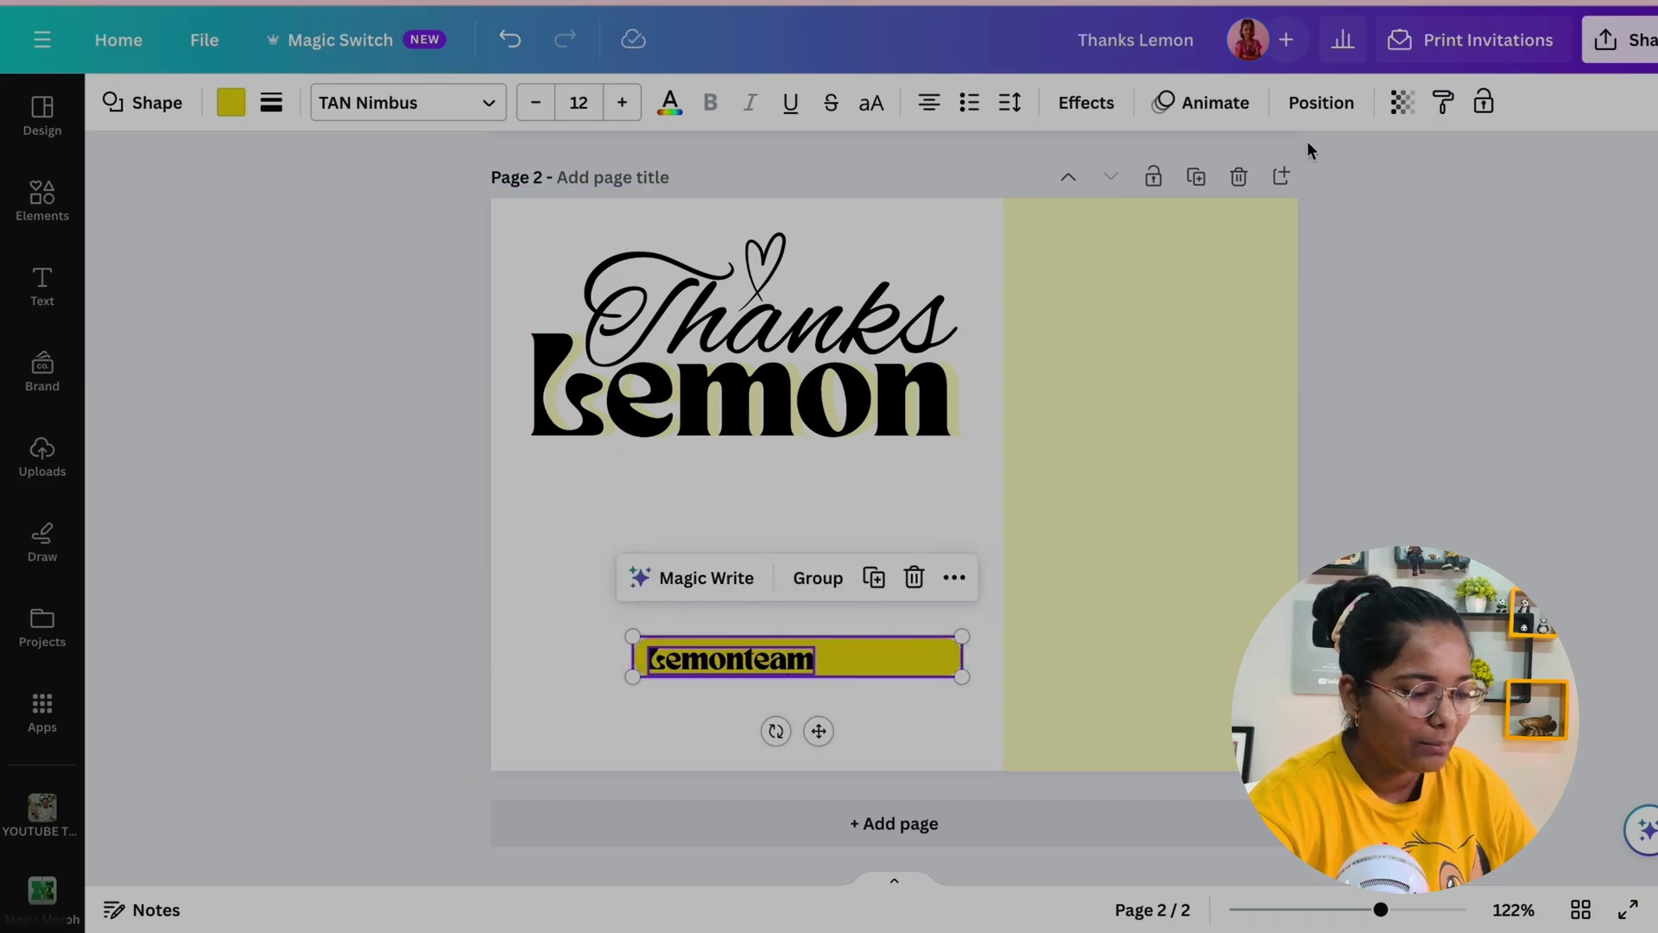
left_click(1325, 111)
left_click(363, 366)
left_click(256, 357)
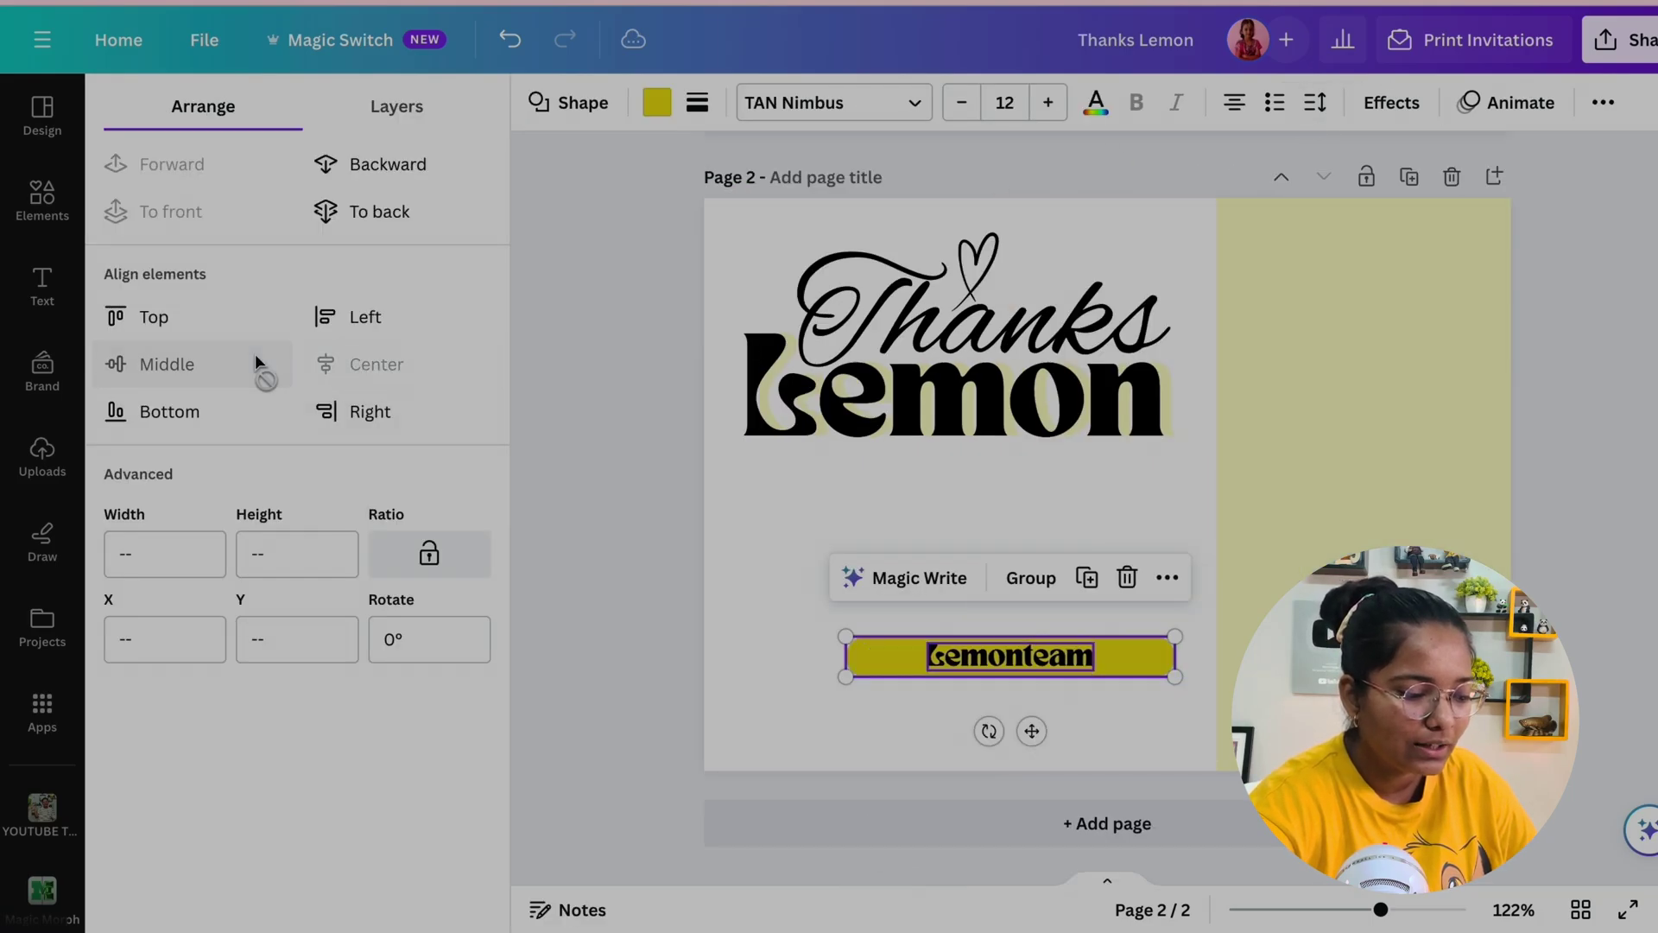
- Group the bar with its "Lemonteam" text and center the group beneath the title in the white area
left_click(639, 577)
left_click(818, 577)
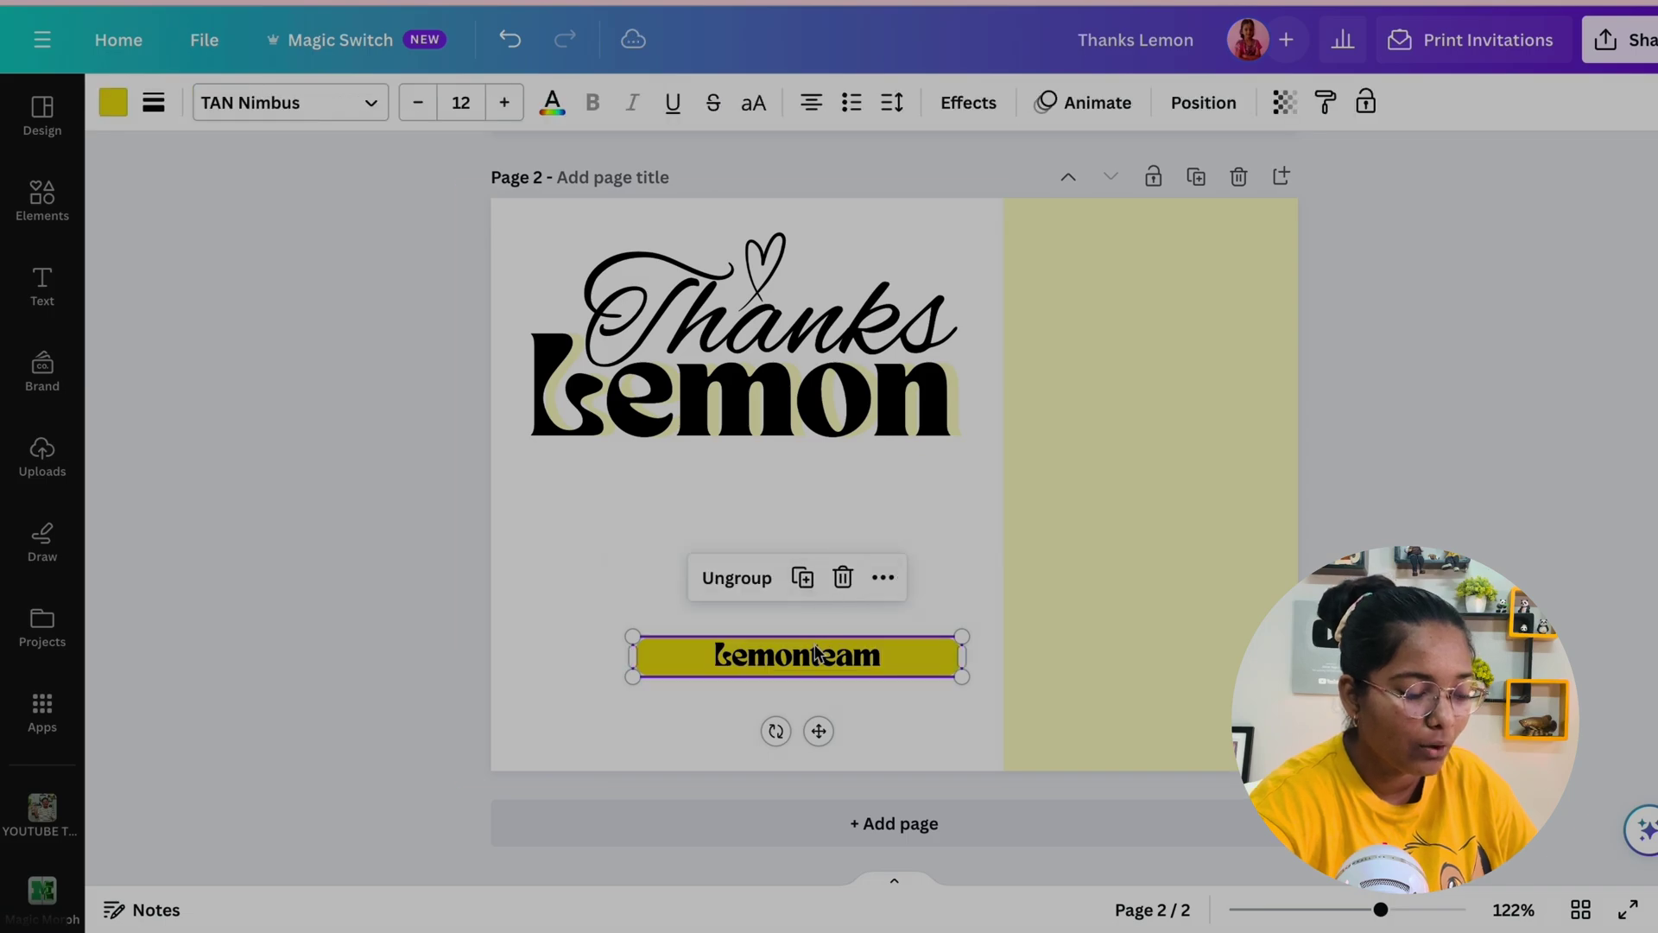
left_click_drag(818, 653, 756, 659)
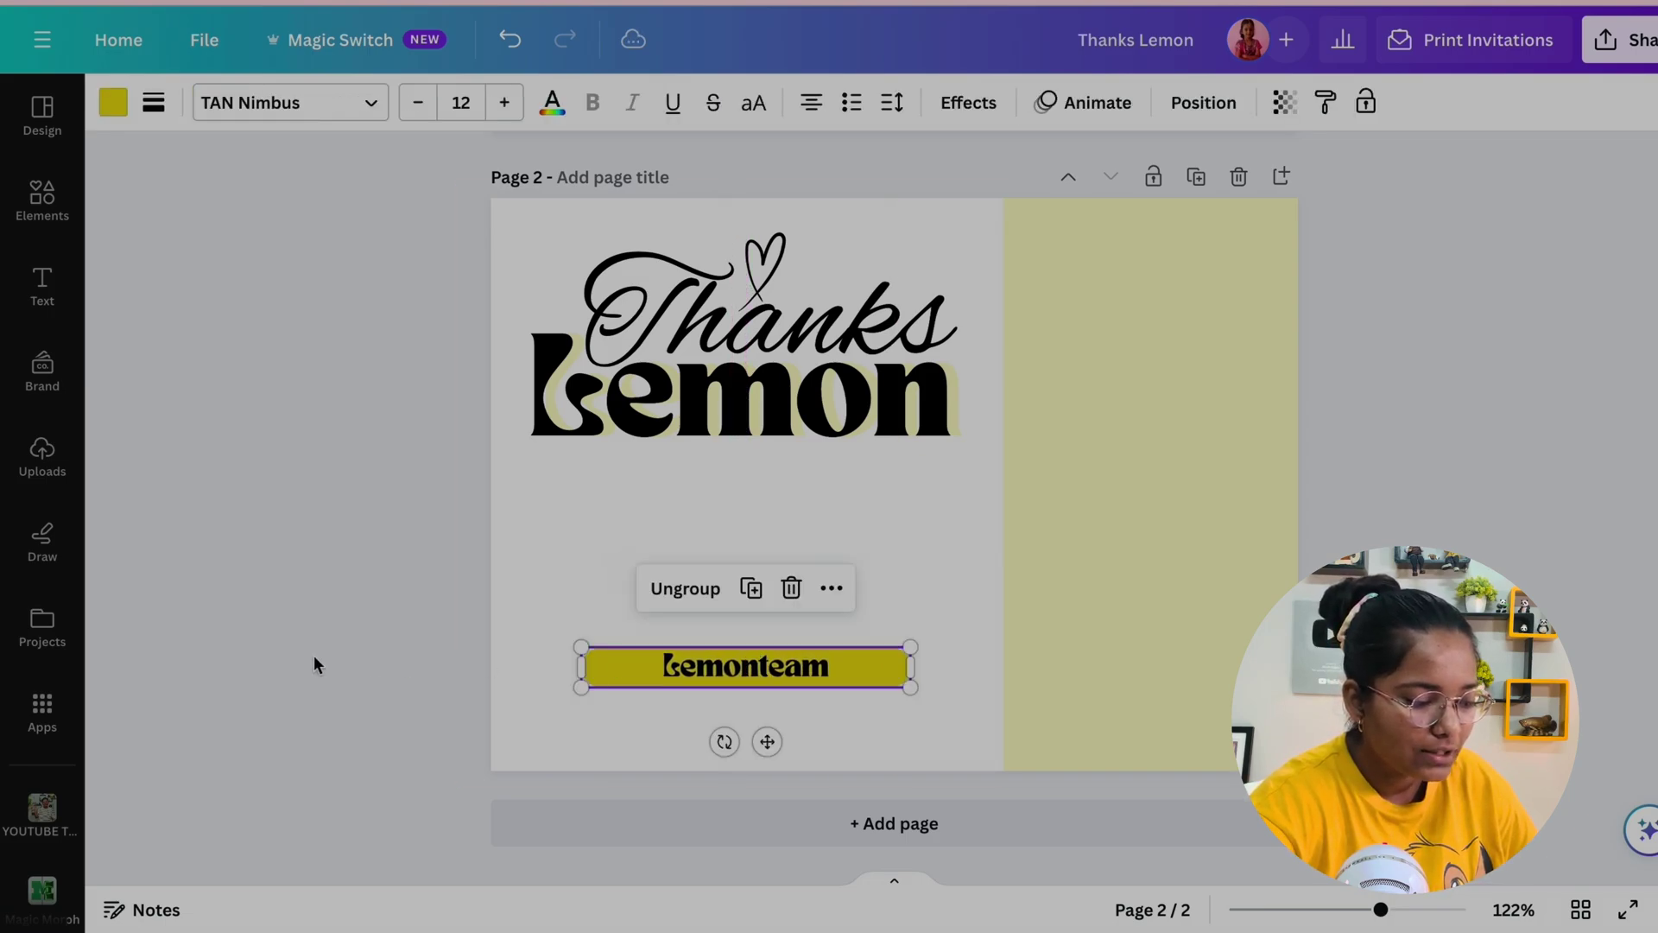
left_click(313, 655)
- Recolor the bar behind "Lemonteam" with the pale yellow document color
left_click(589, 671)
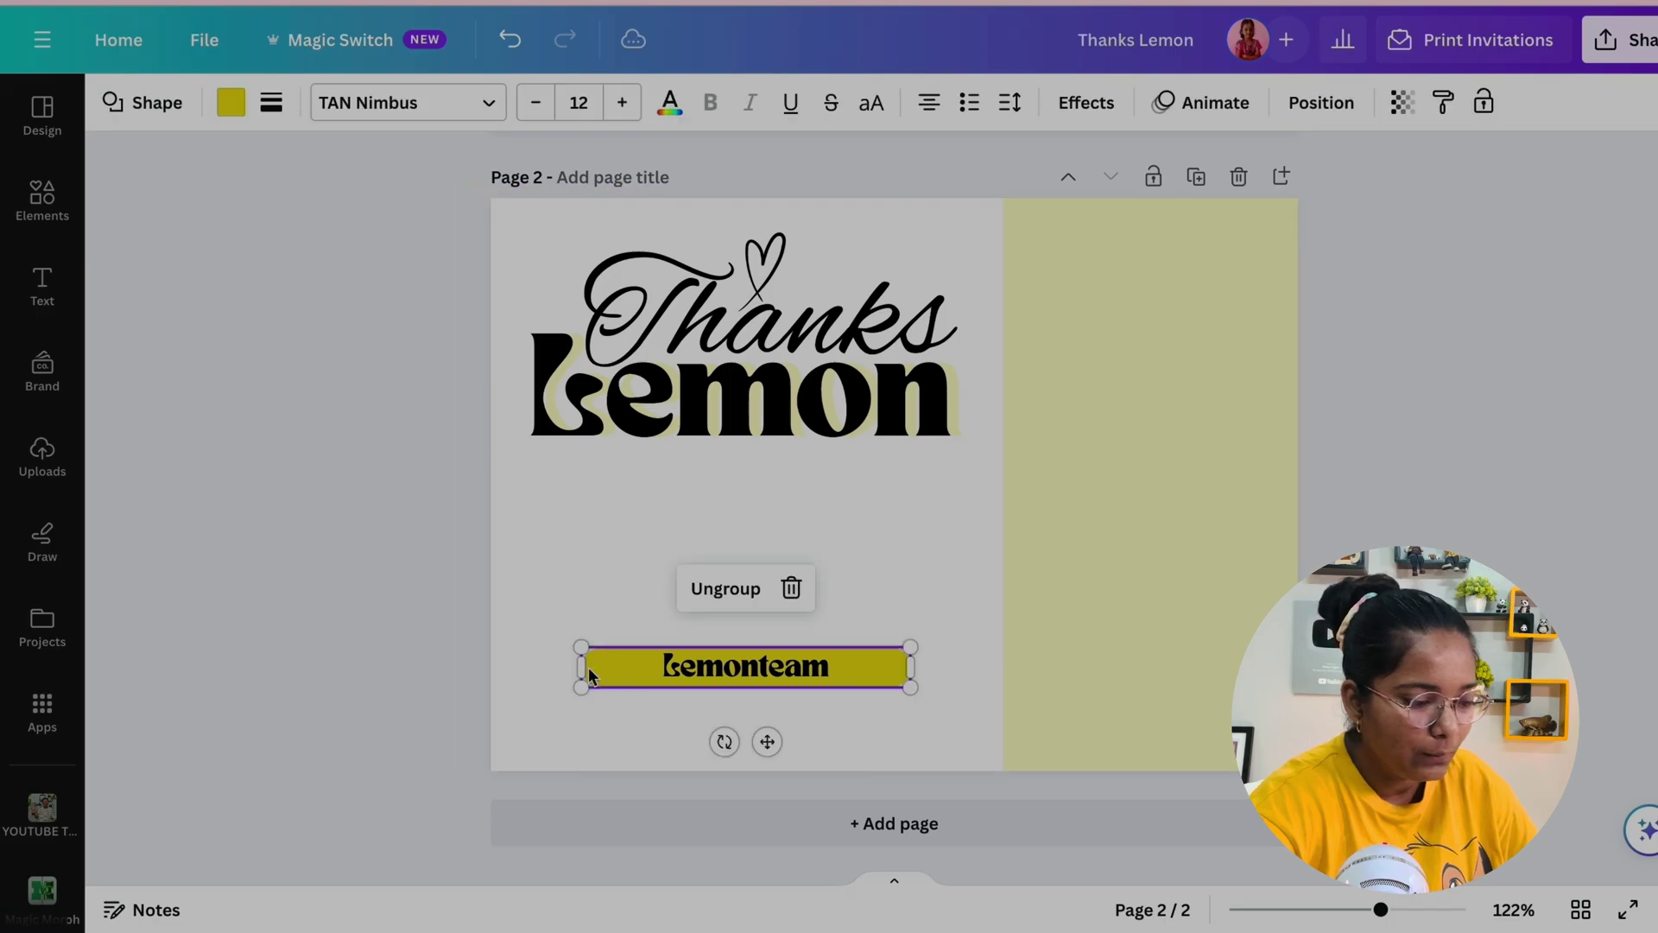
left_click(232, 104)
left_click(394, 247)
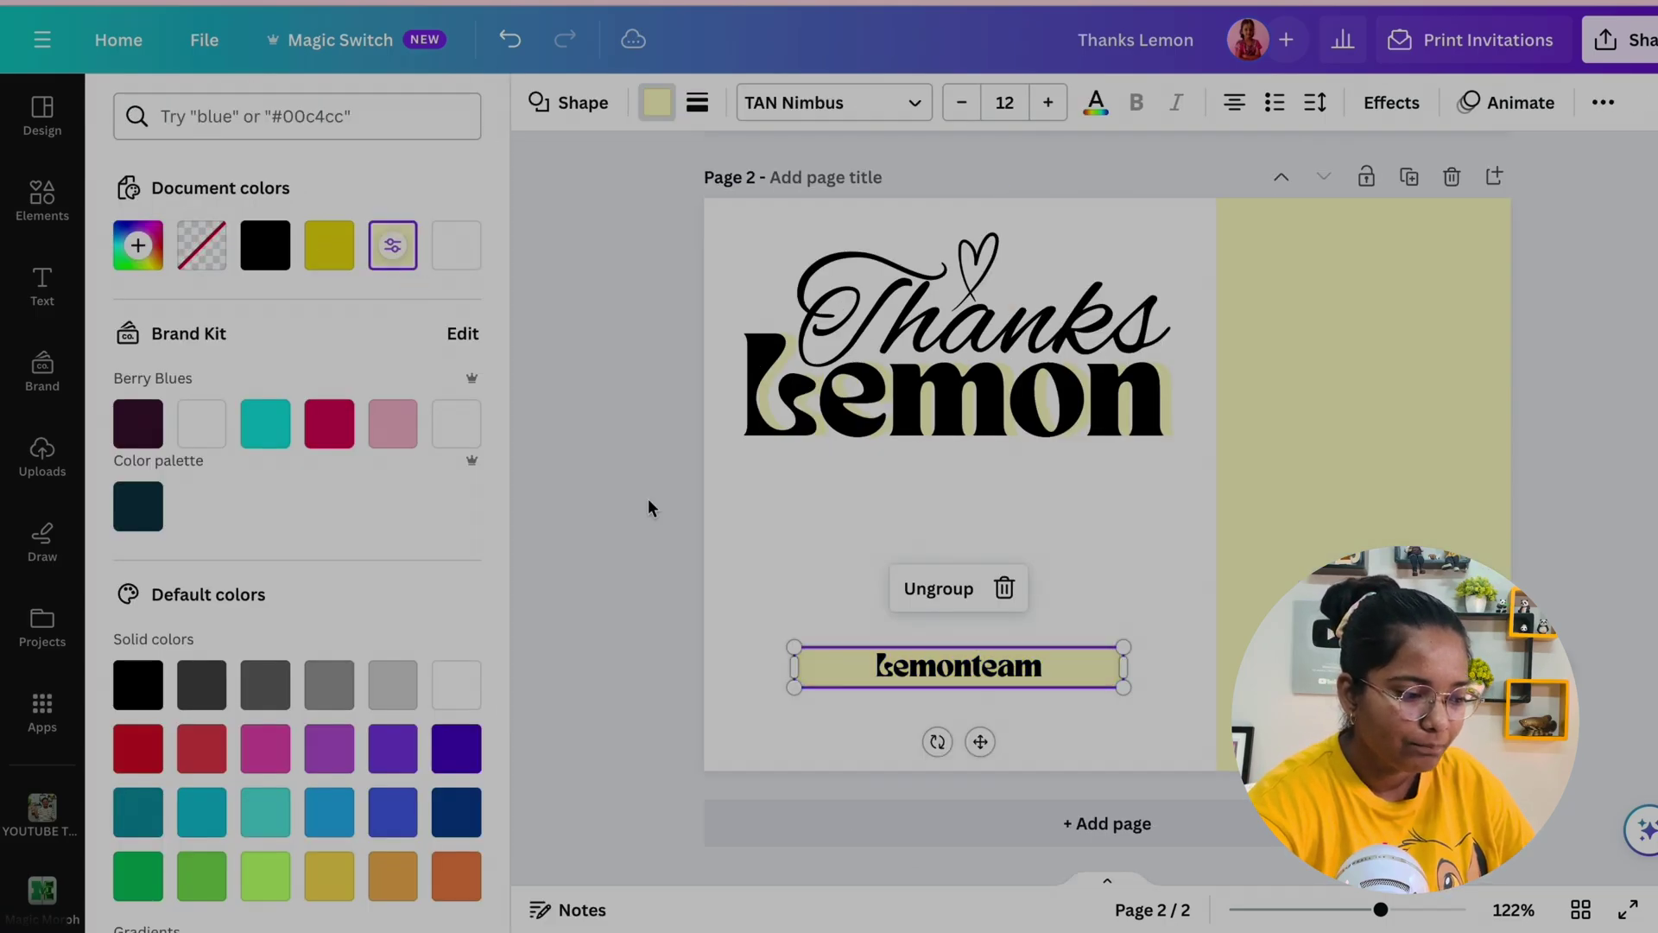
left_click(548, 615)
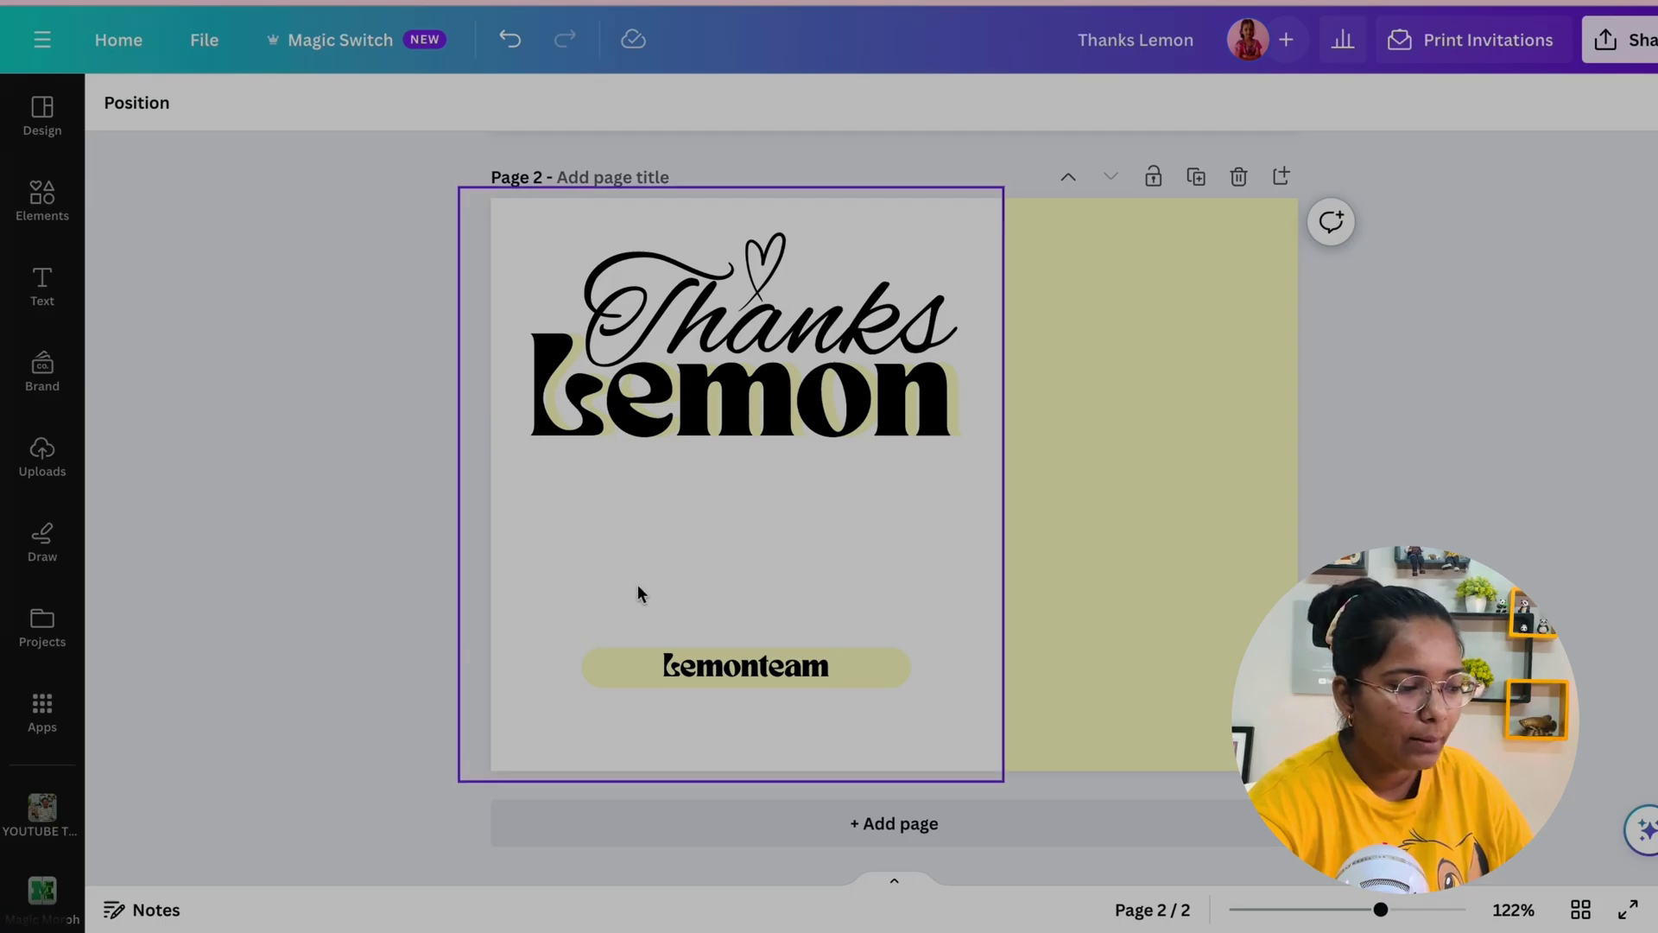
- Add a new paragraph text box on page 2 and set its font to Poppins
key("t")
left_click(186, 111)
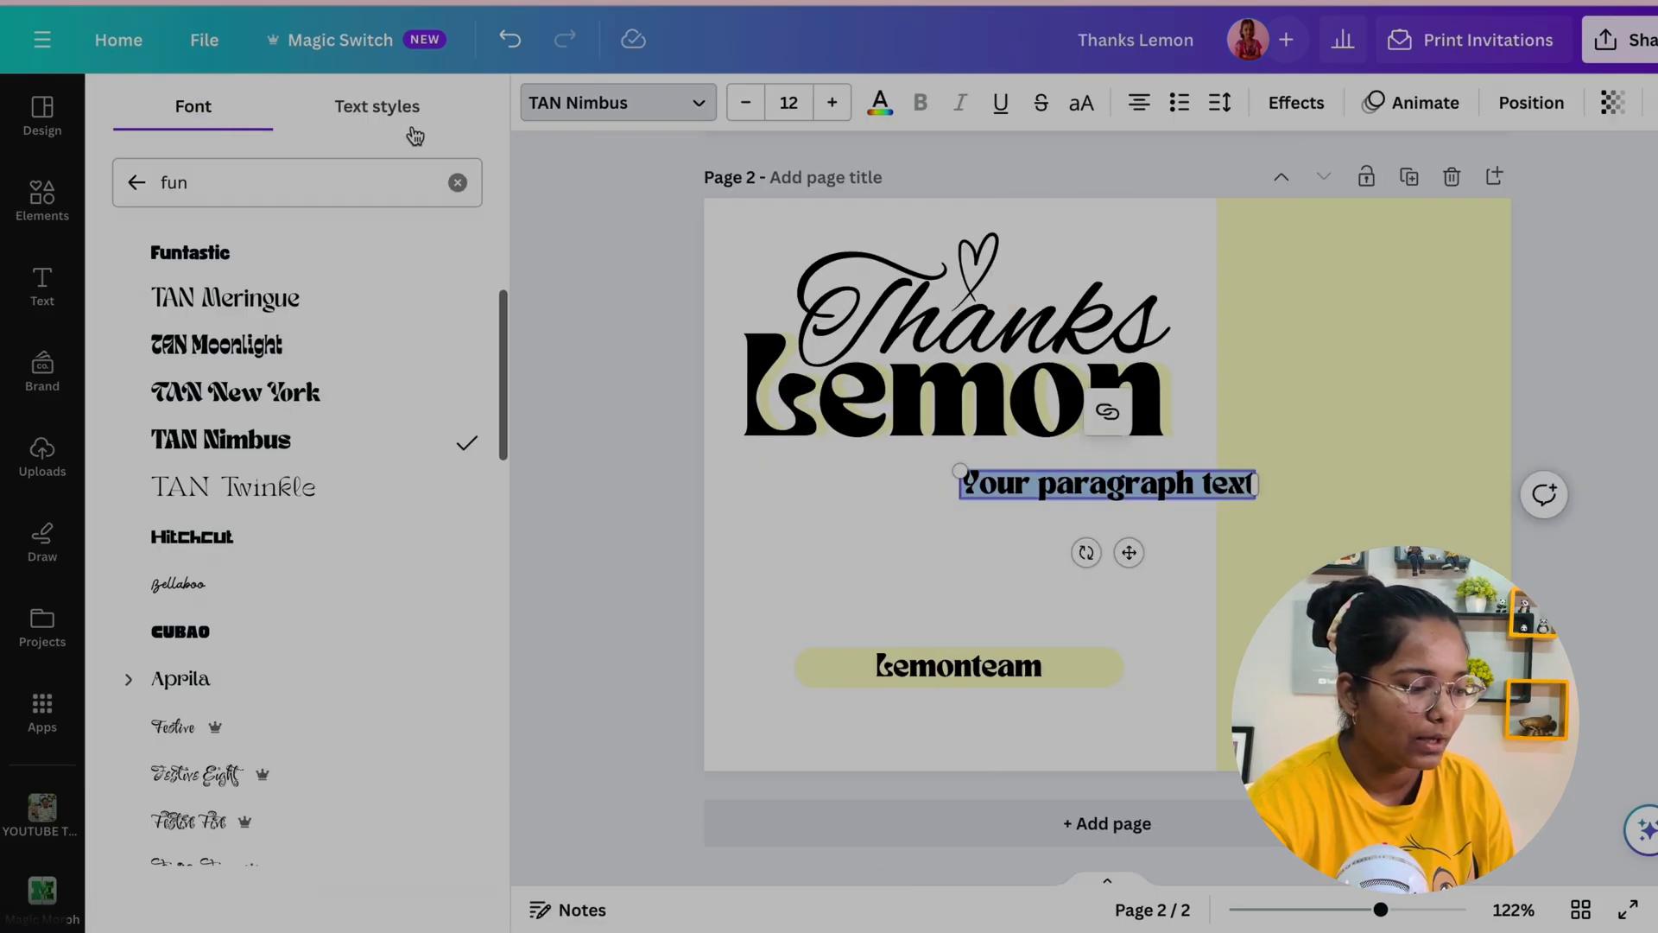
left_click(319, 181)
type("pop")
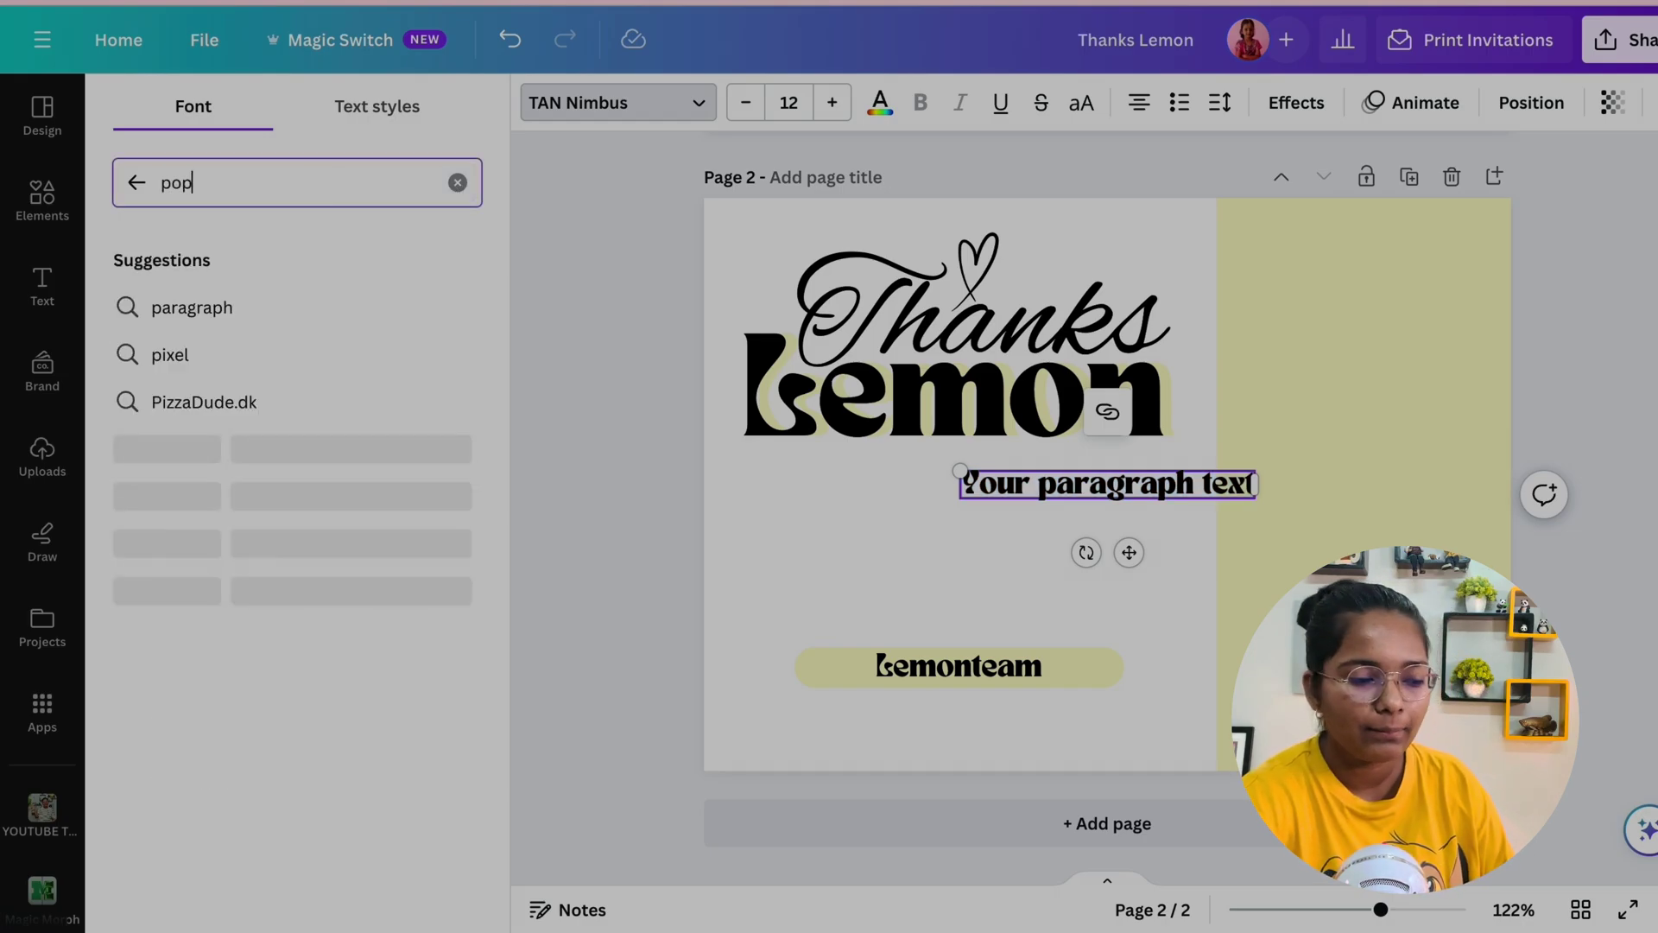
left_click(219, 302)
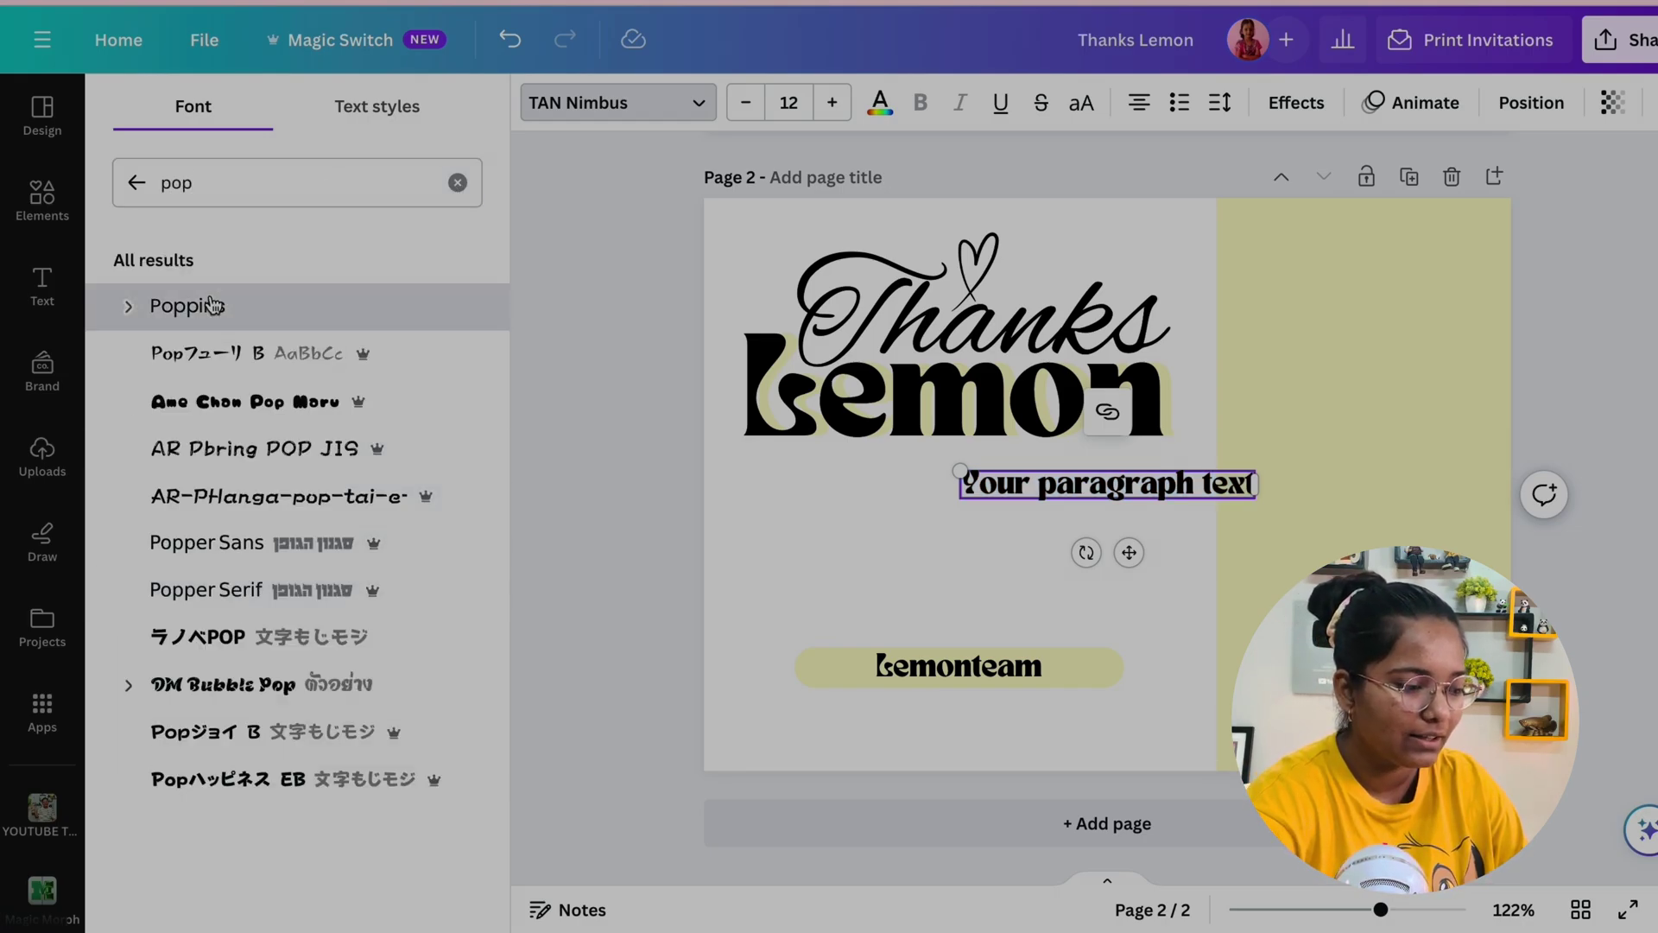
left_click(558, 510)
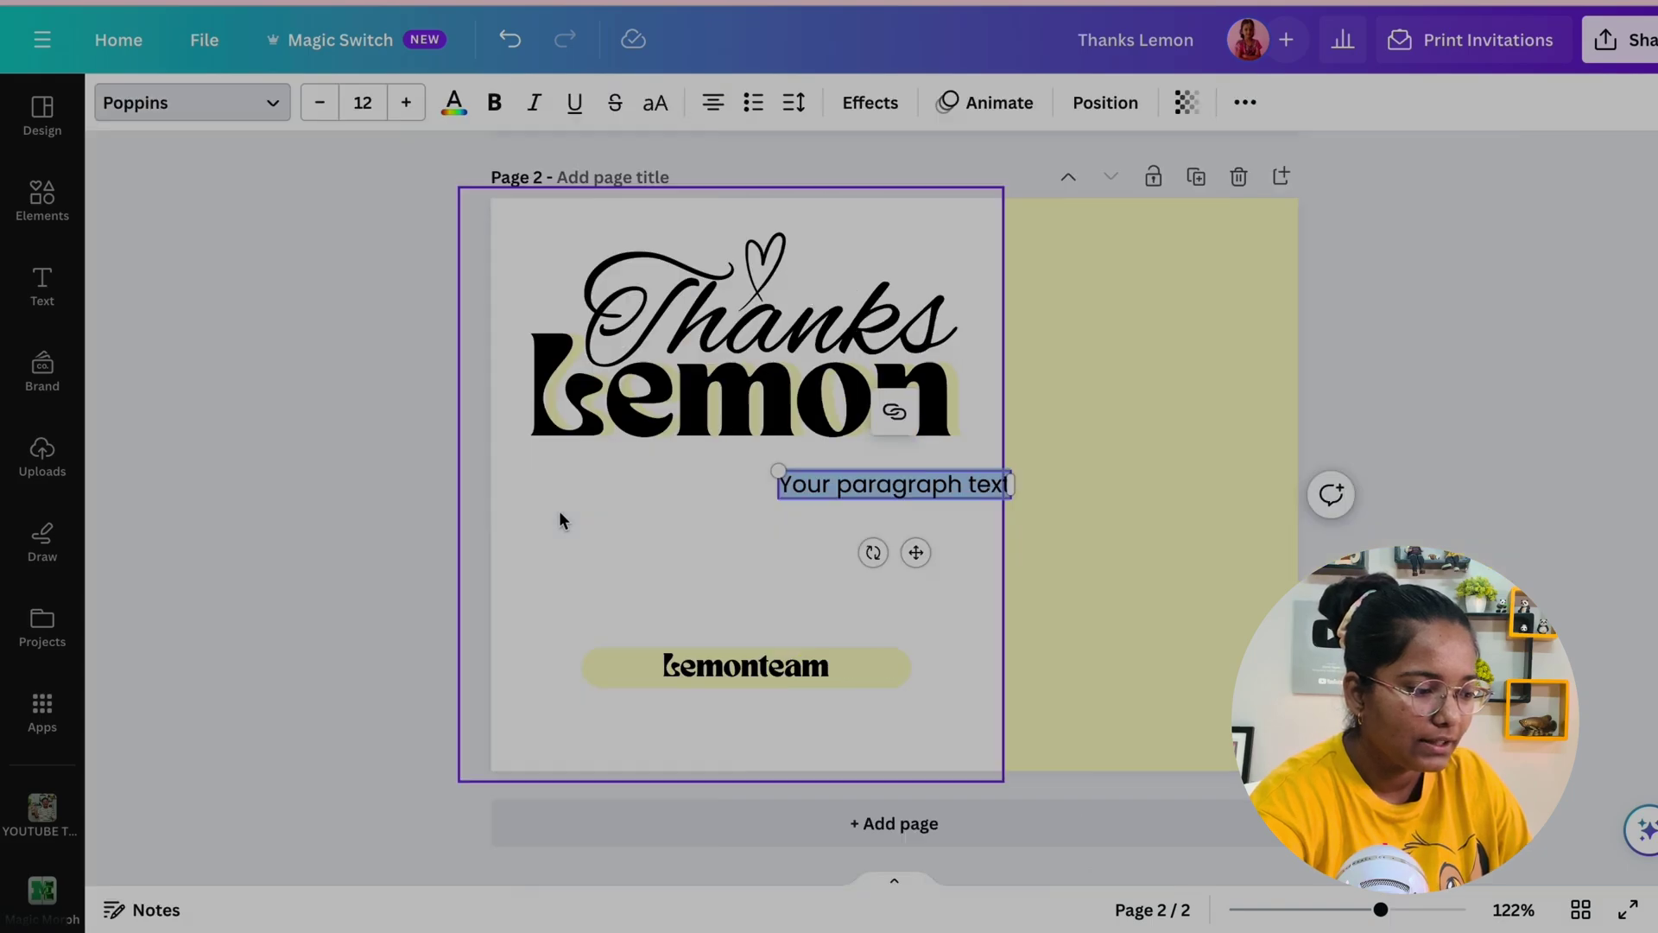
- Move the paragraph text just below the "Lemon" title and set its font size to 10
left_click_drag(918, 501, 643, 482)
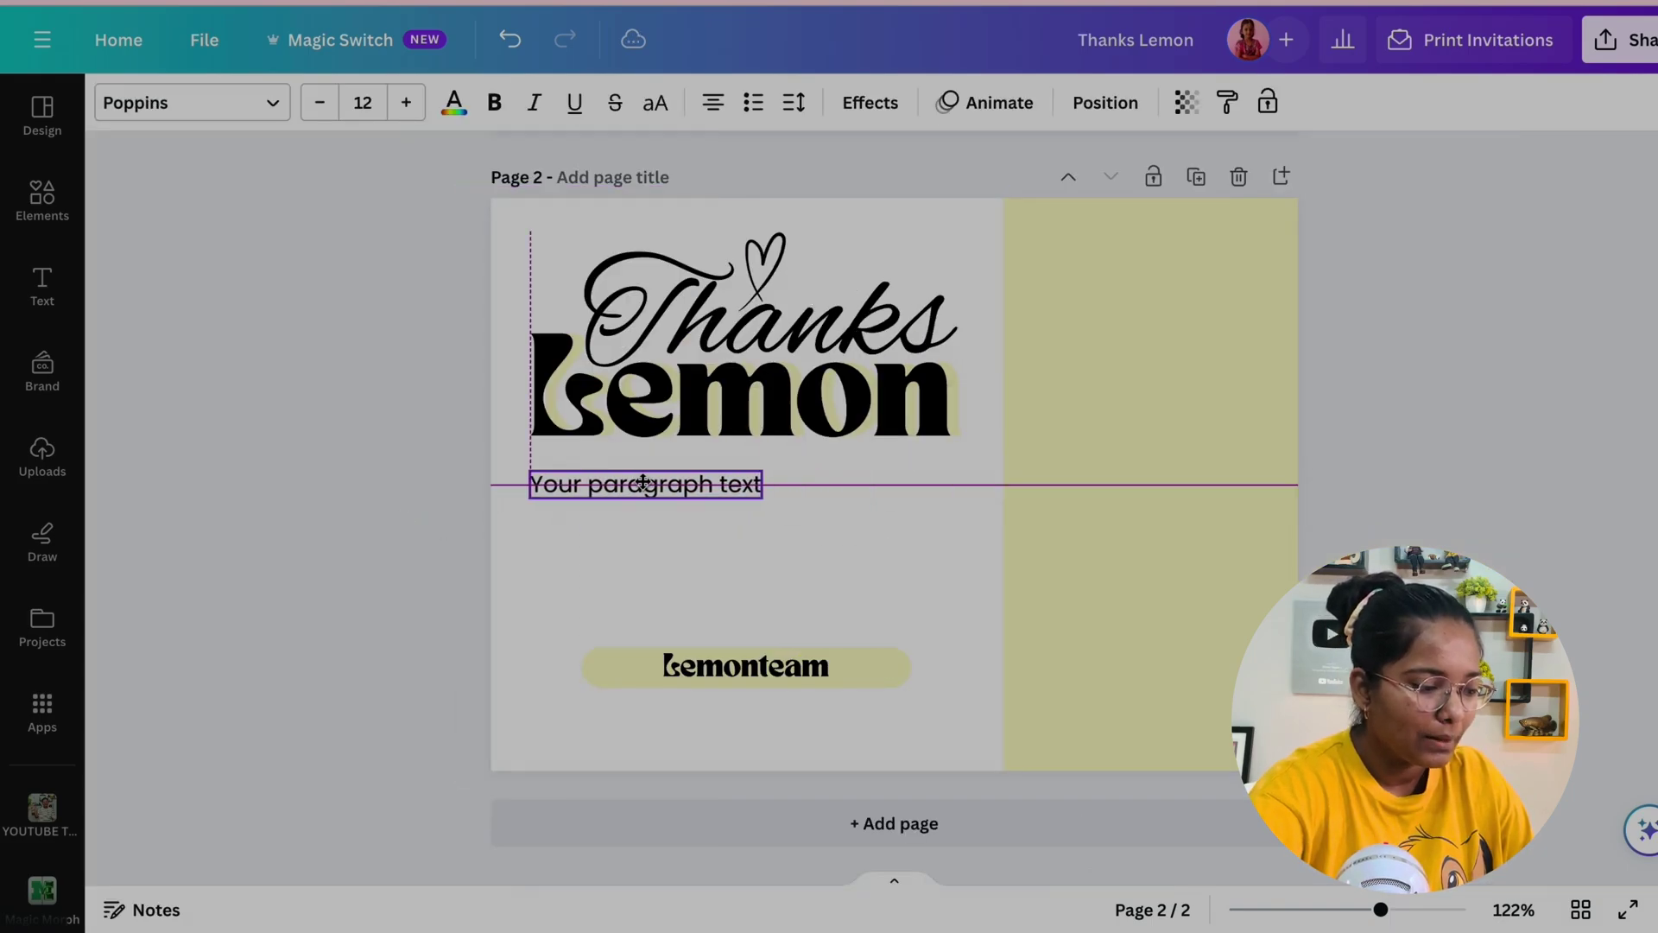
left_click(312, 110)
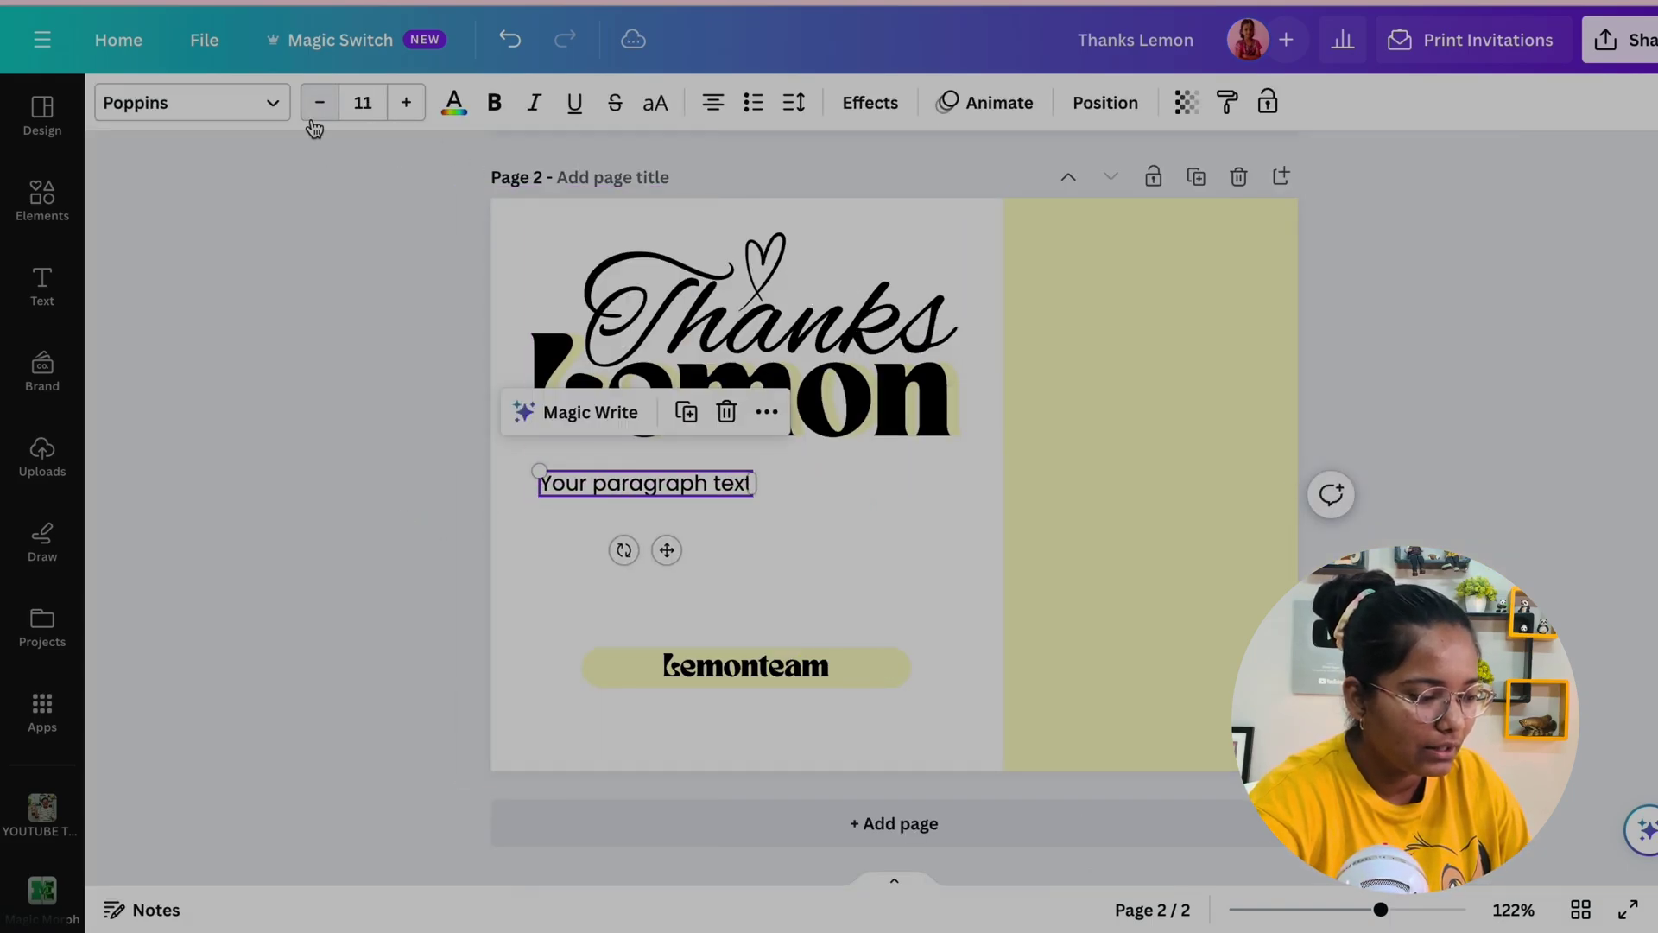
left_click(313, 111)
left_click(307, 237)
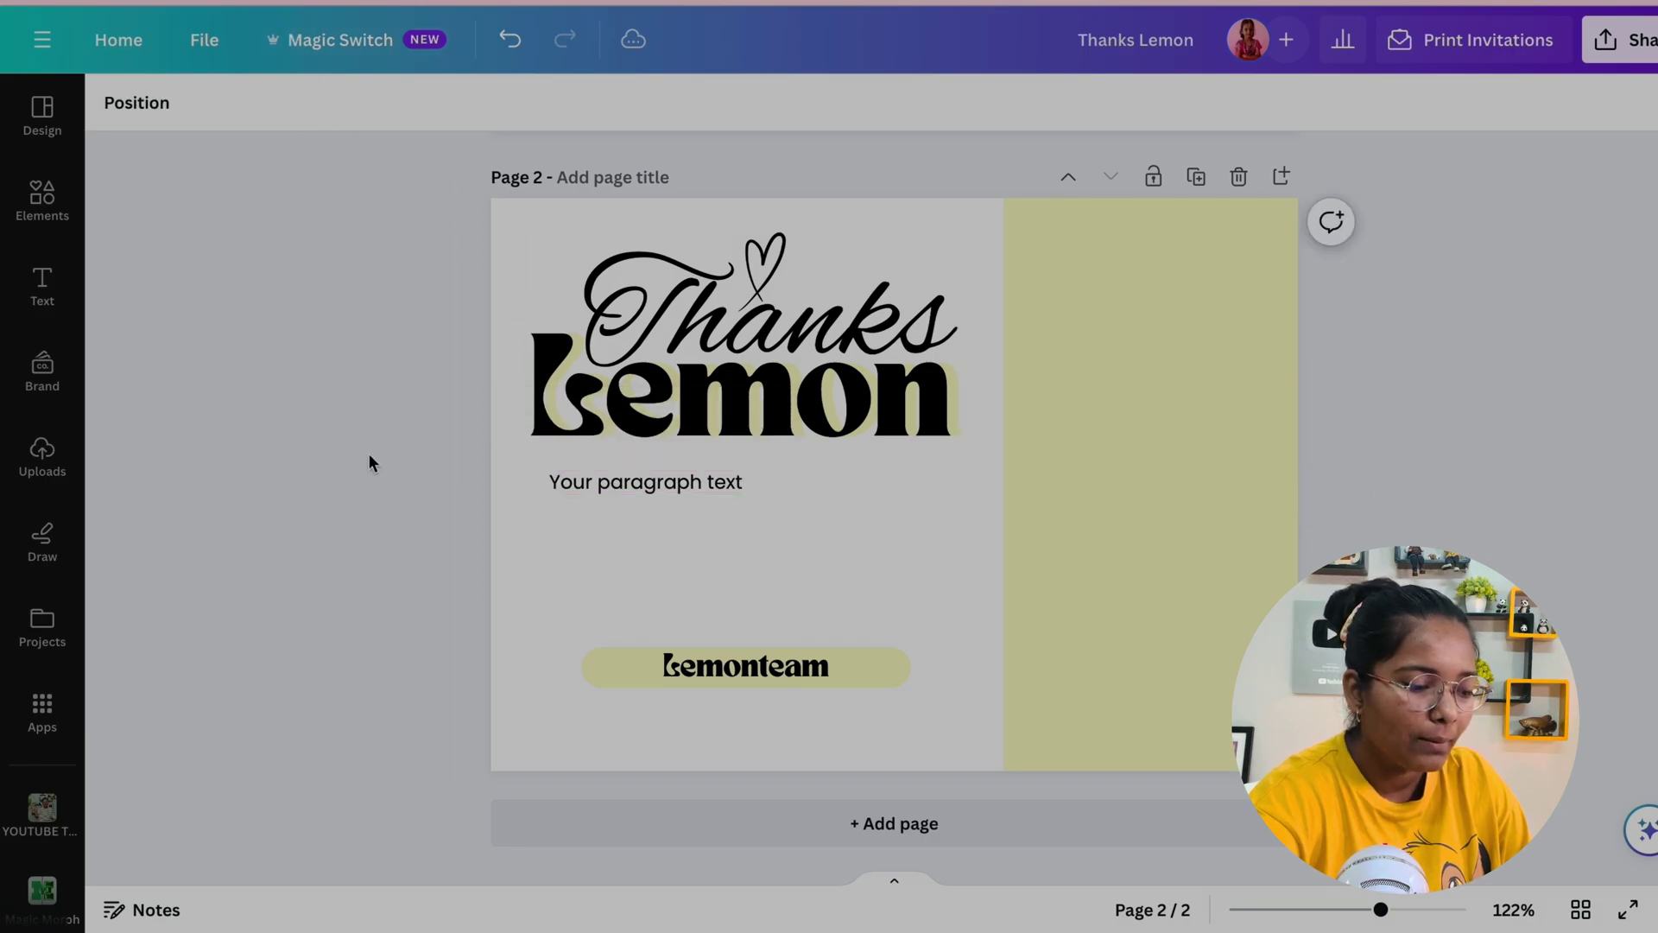
- Left-align the text box across the title's width and enter "Thanks for your purchase, we hope you love it as much as we did."
left_click_drag(658, 480, 963, 484)
left_click(713, 103)
type("Thanks for yo")
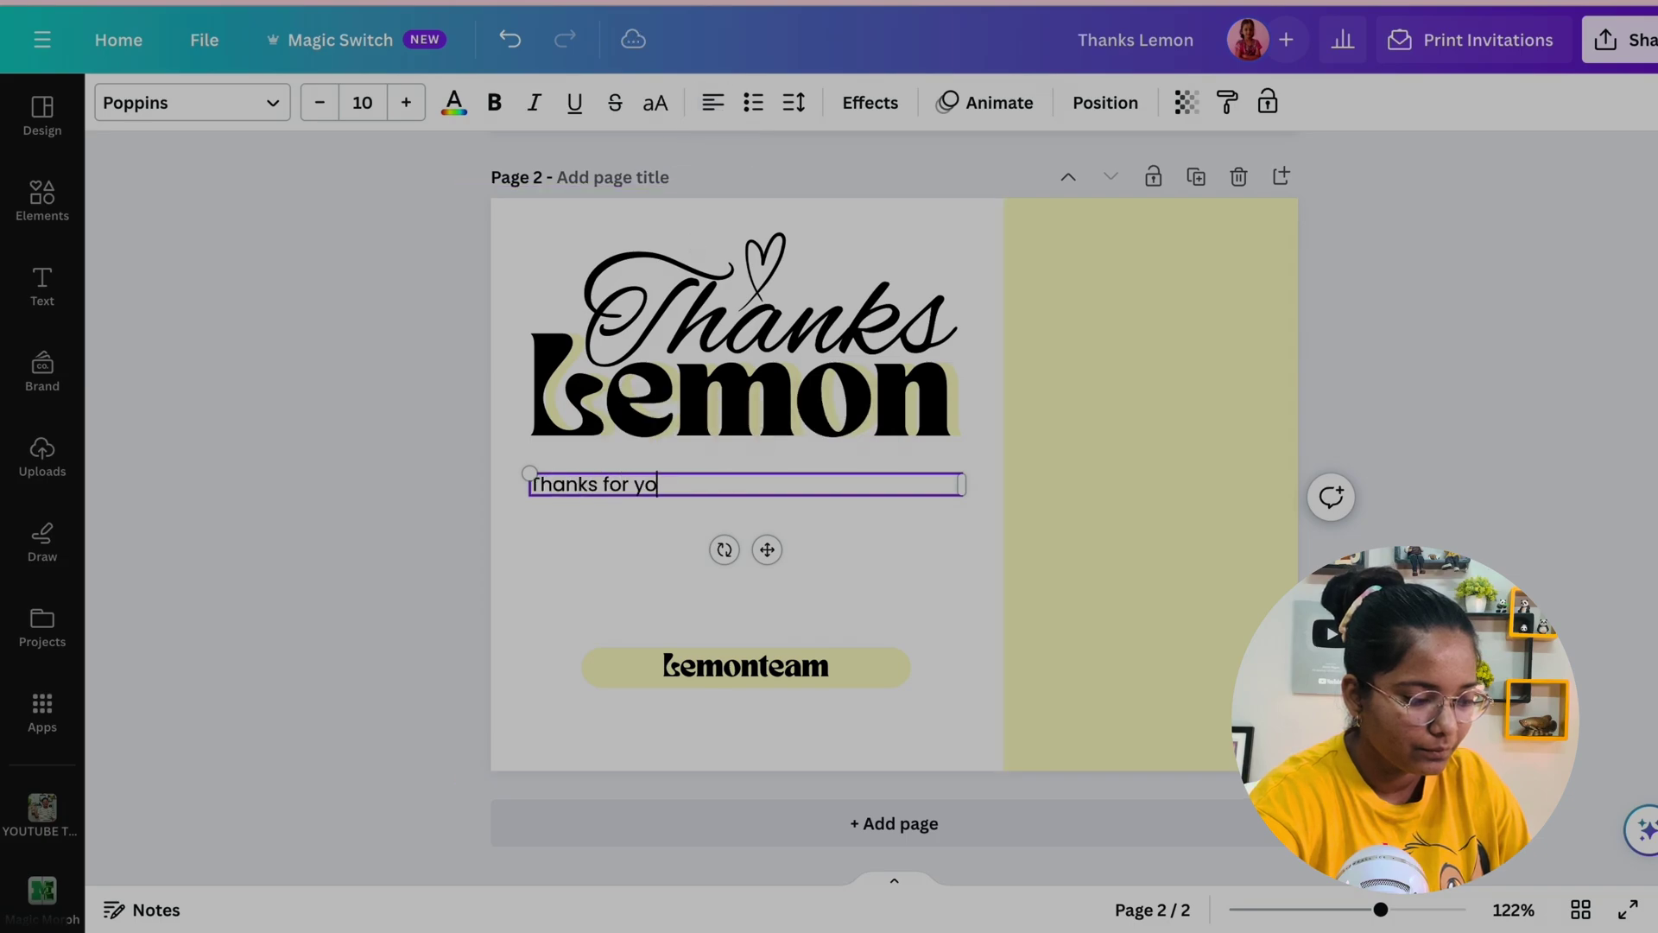
type("ur purchase, we hope you love it as much as we did.")
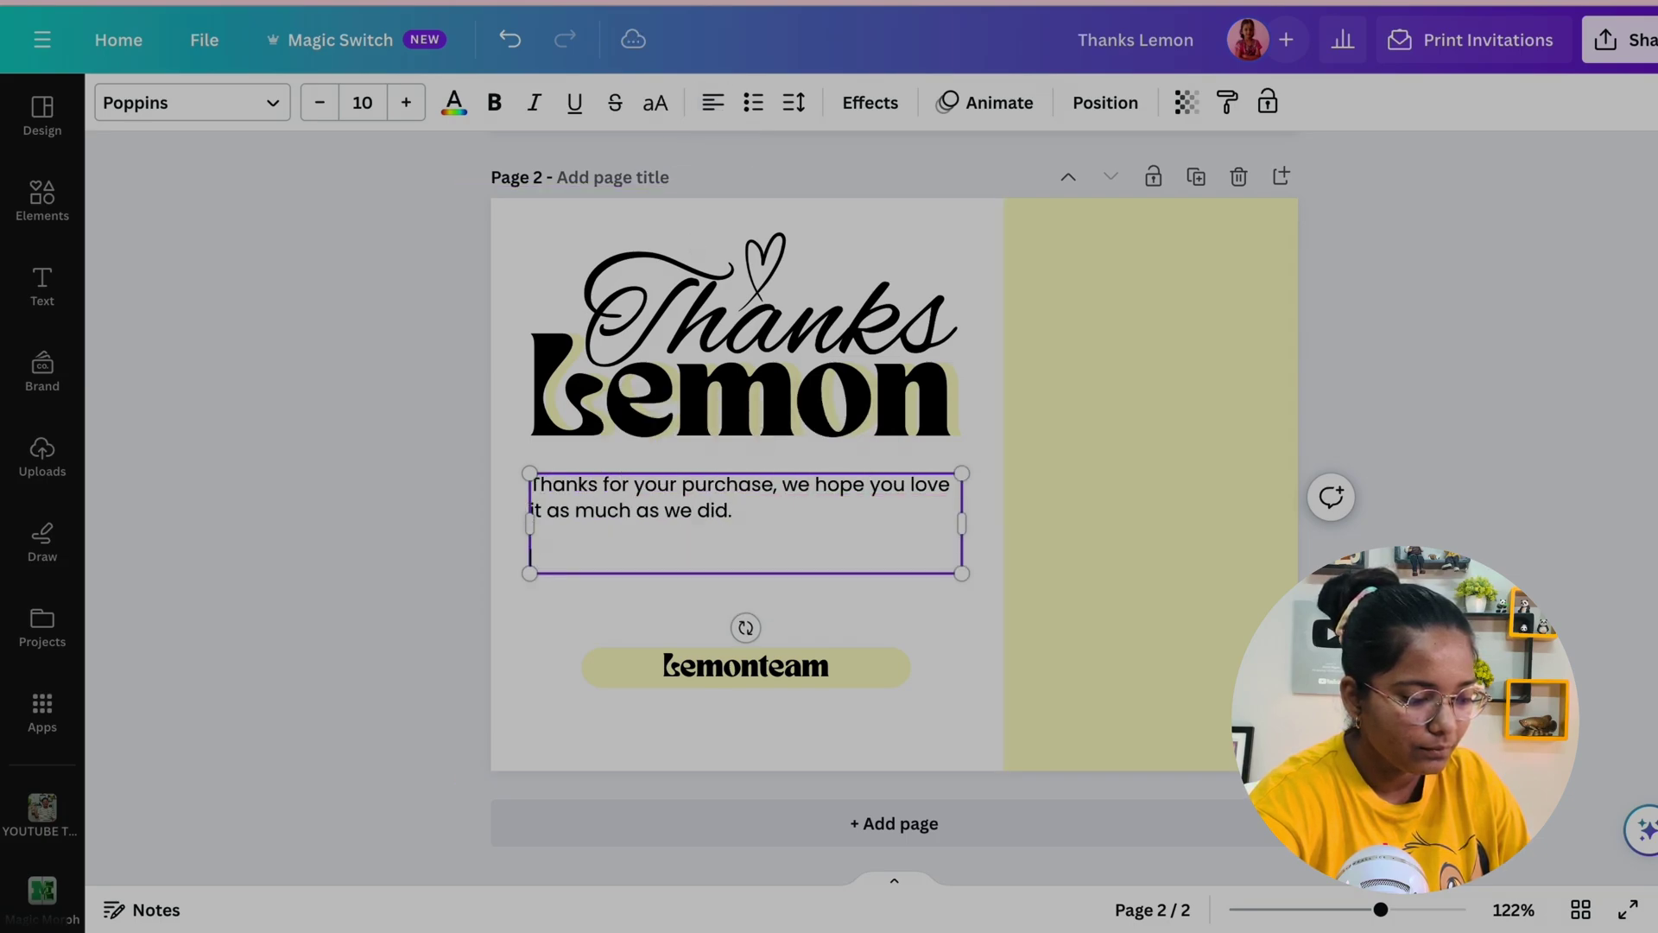
- Add the paragraphs "We have the feeling that this is a new beginning of our beautiful friendship." and "Stay tuned! Stay connected."
type("  We have the feeling that this is a new beginning of our b")
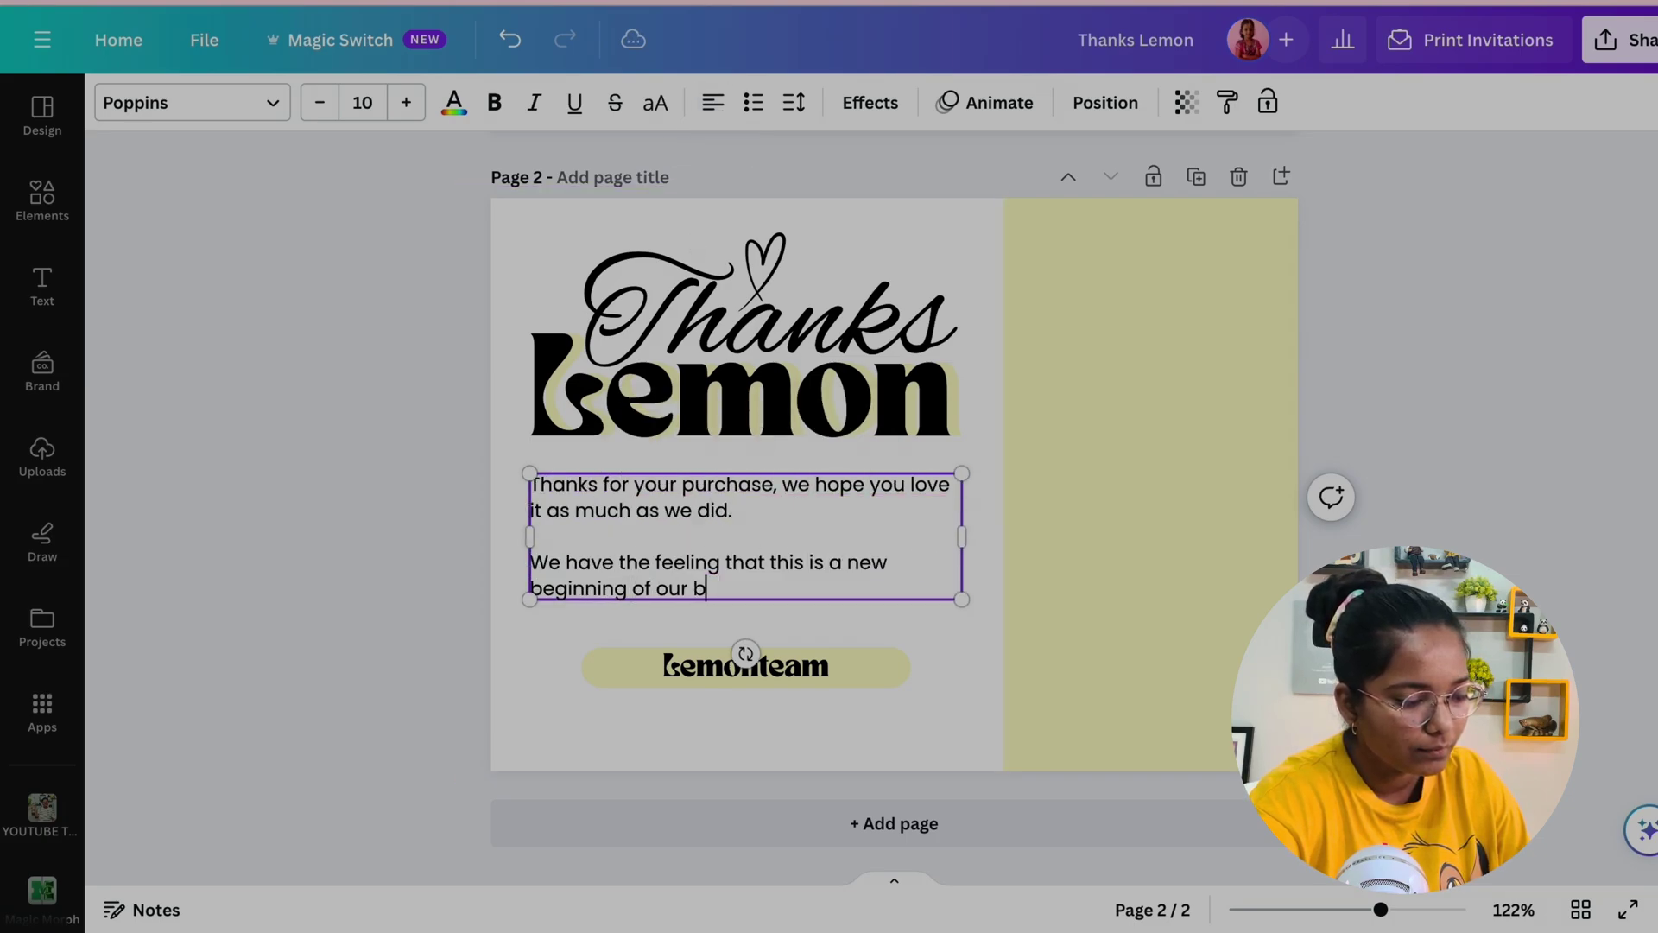
type("eautiful friendship.")
key("Return")
key("Return")
type("Stay tuned! Sta")
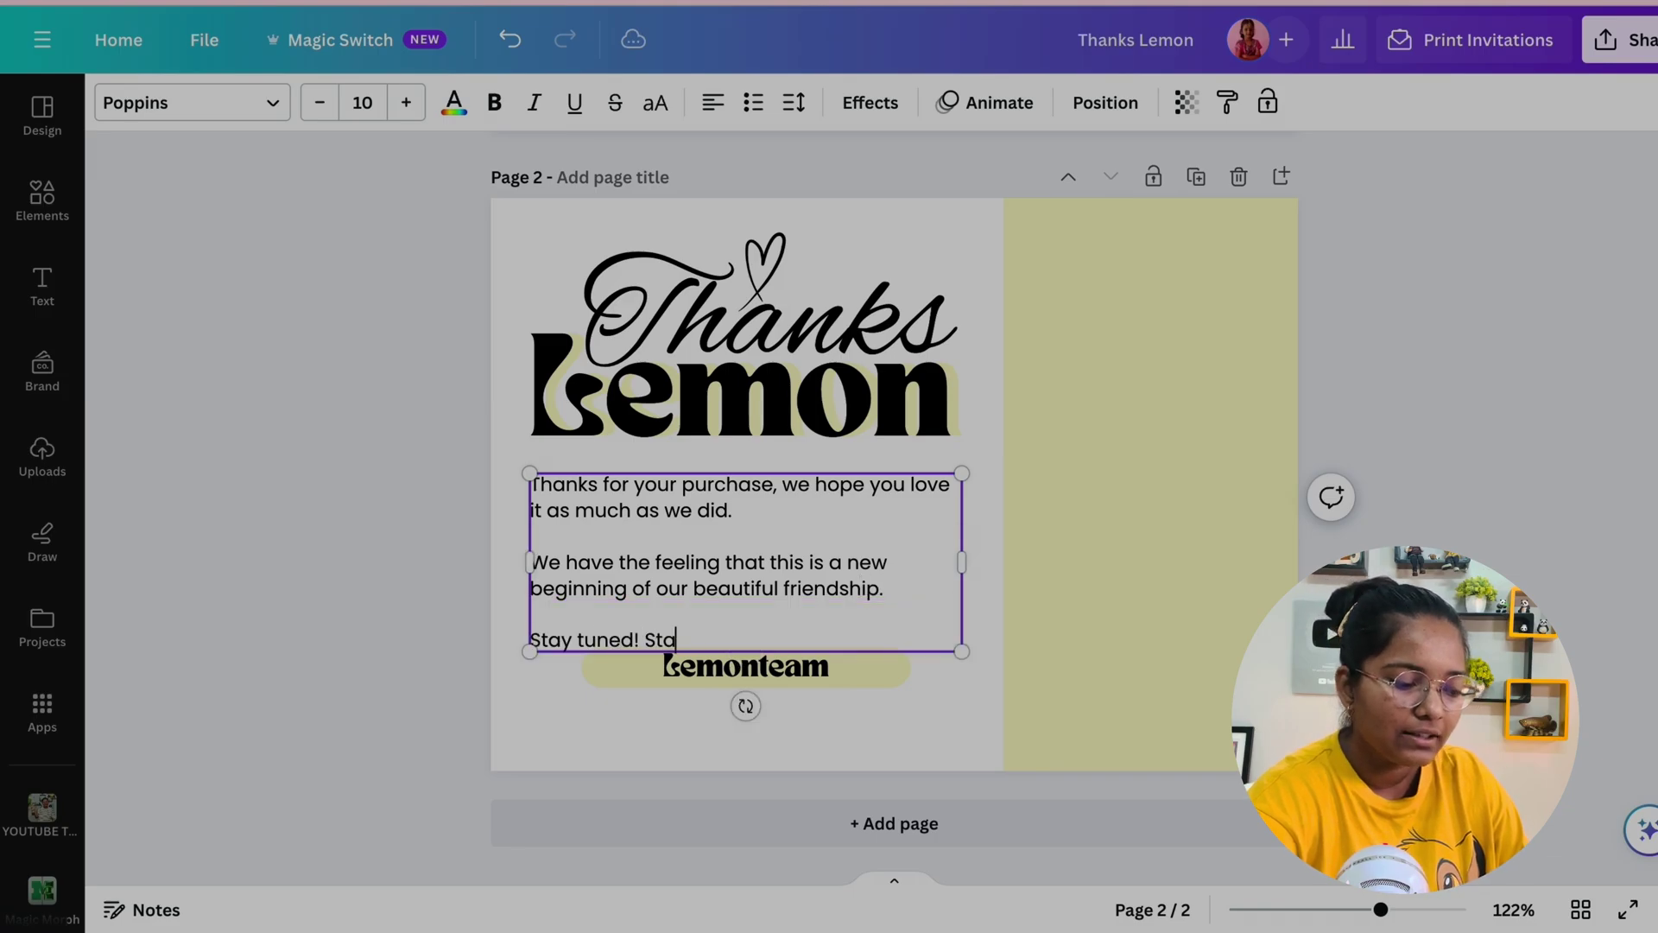
type("y connected.")
- Move the "Lemonteam" bar group down so it clears the message text
left_click_drag(729, 672, 729, 706)
left_click(729, 707)
scroll(728, 707, "up", 1)
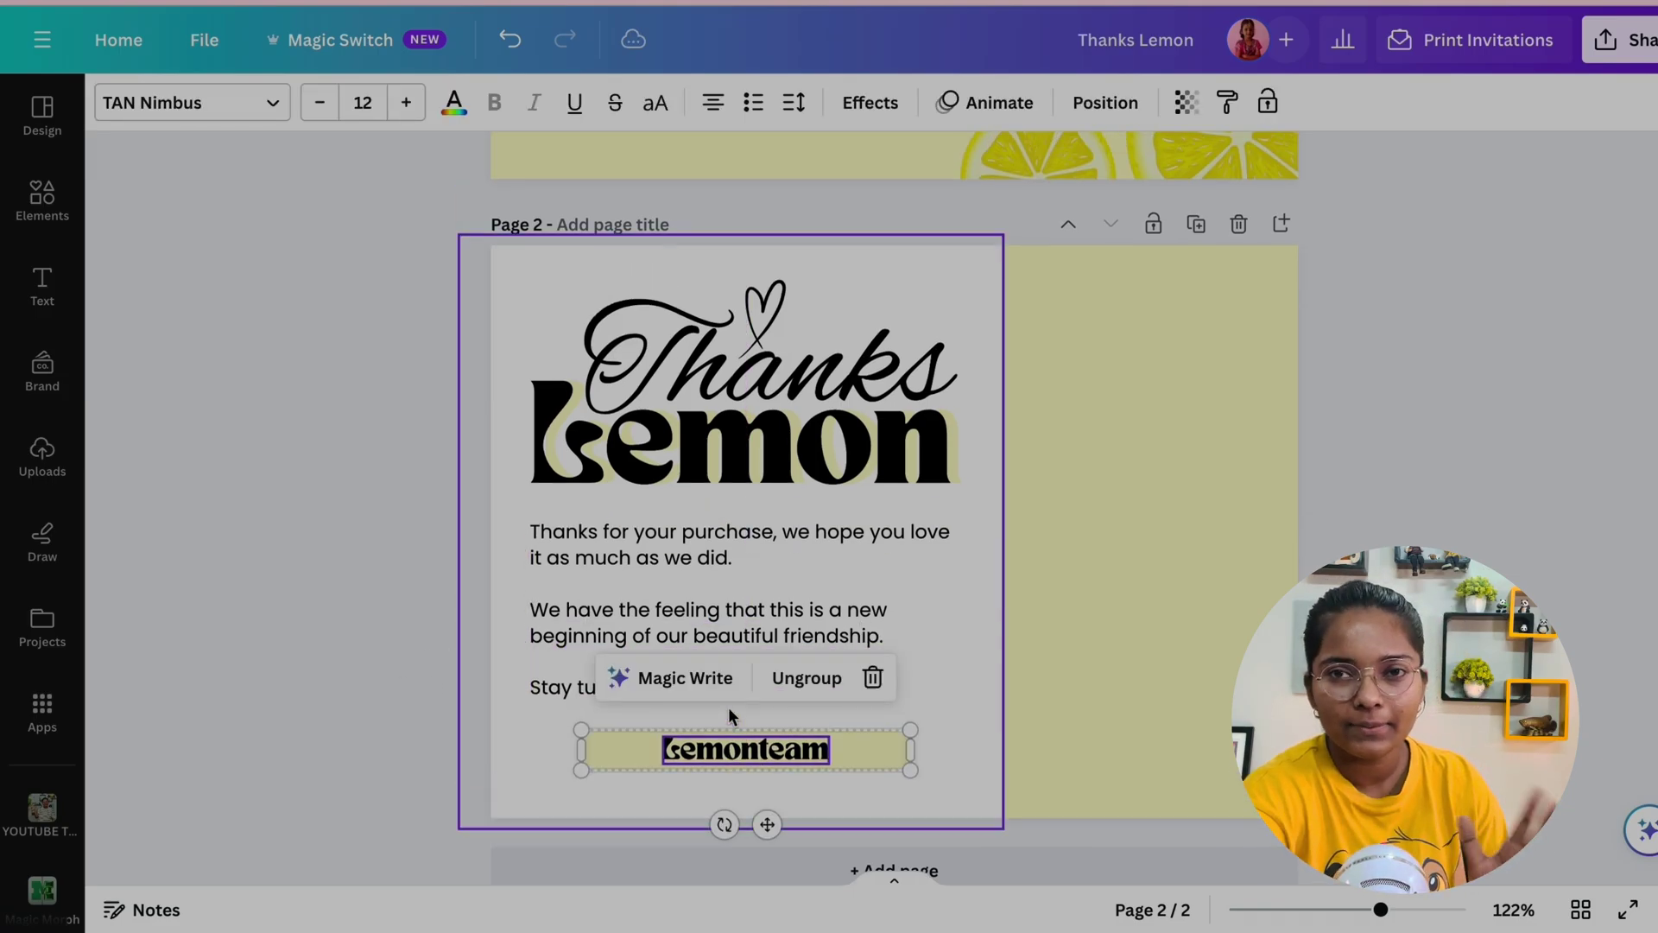
left_click(377, 634)
scroll(479, 578, "down", 1)
left_click(620, 569)
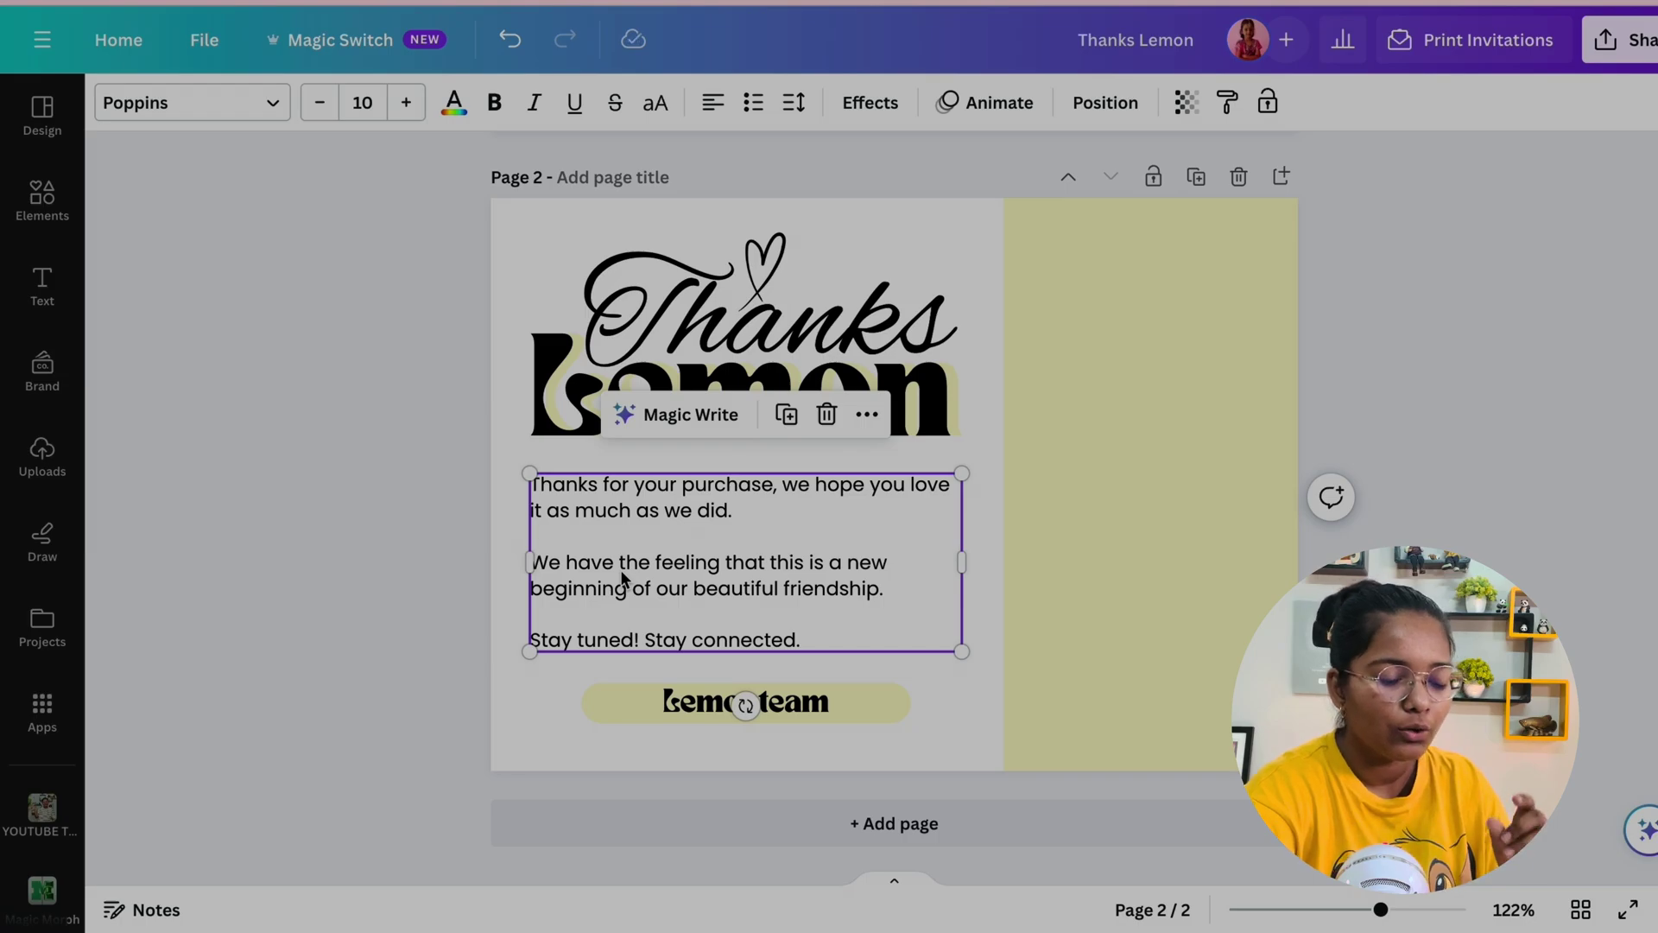
key("ctrl+d")
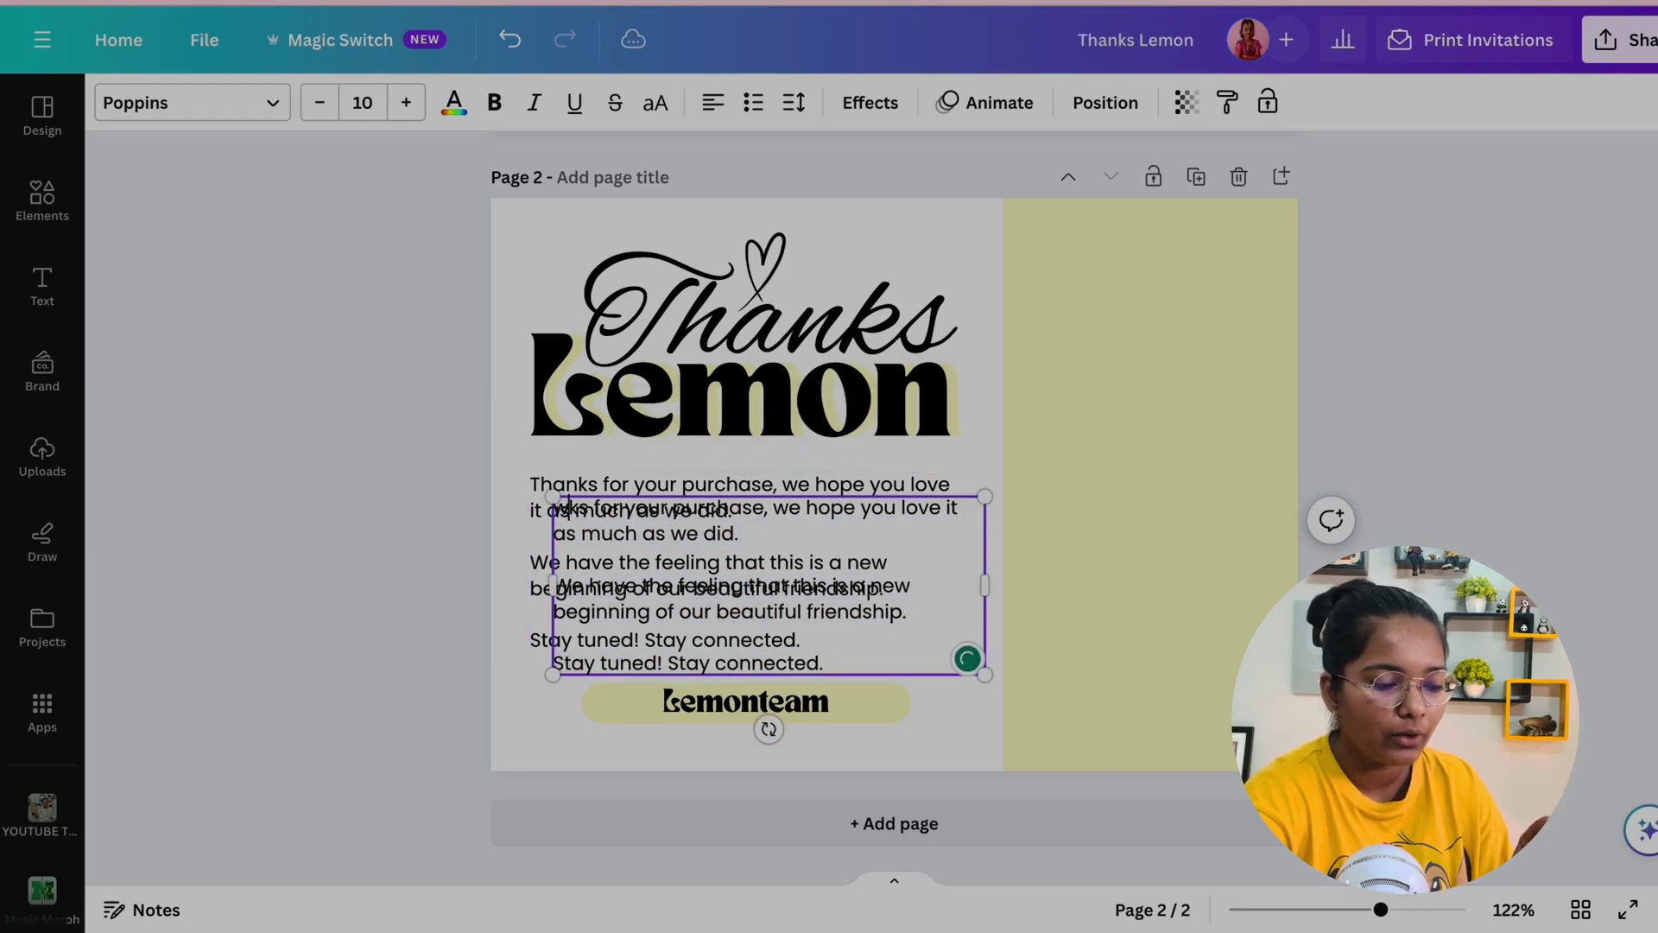
type("w")
key("ctrl+a")
type("www")
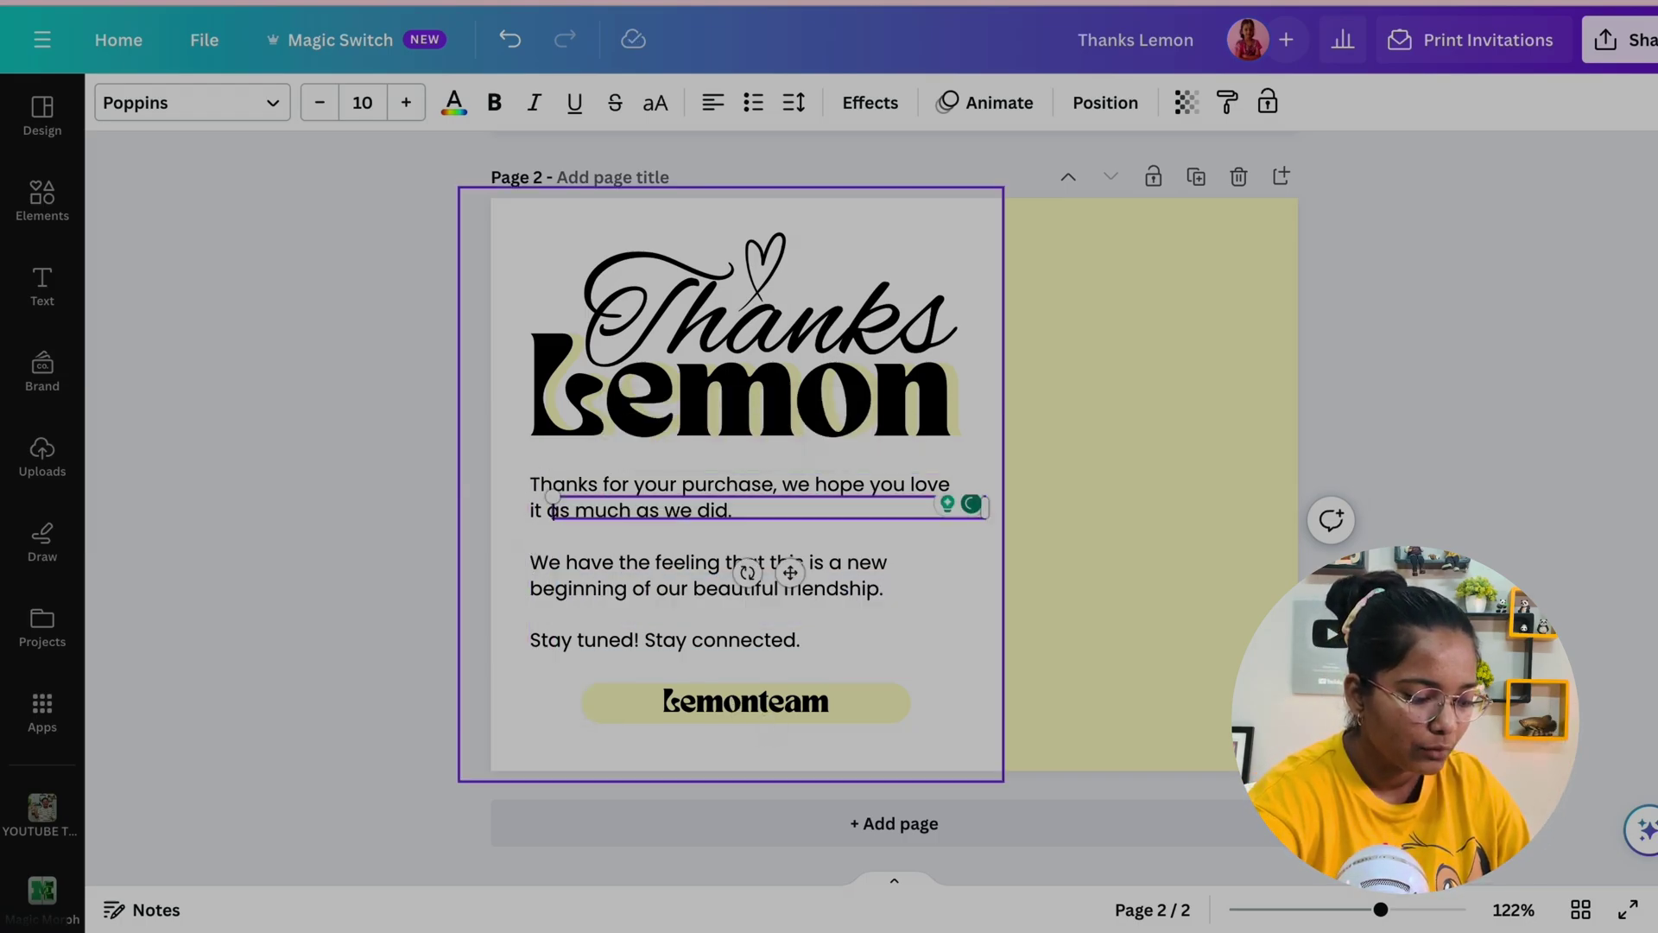
left_click_drag(600, 509, 1130, 515)
type(".lemonteam.com")
- Place the website address center-aligned beneath the "Lemonteam" bar and reduce its font size
left_click_drag(1319, 592, 785, 811)
left_click(714, 102)
left_click(692, 702)
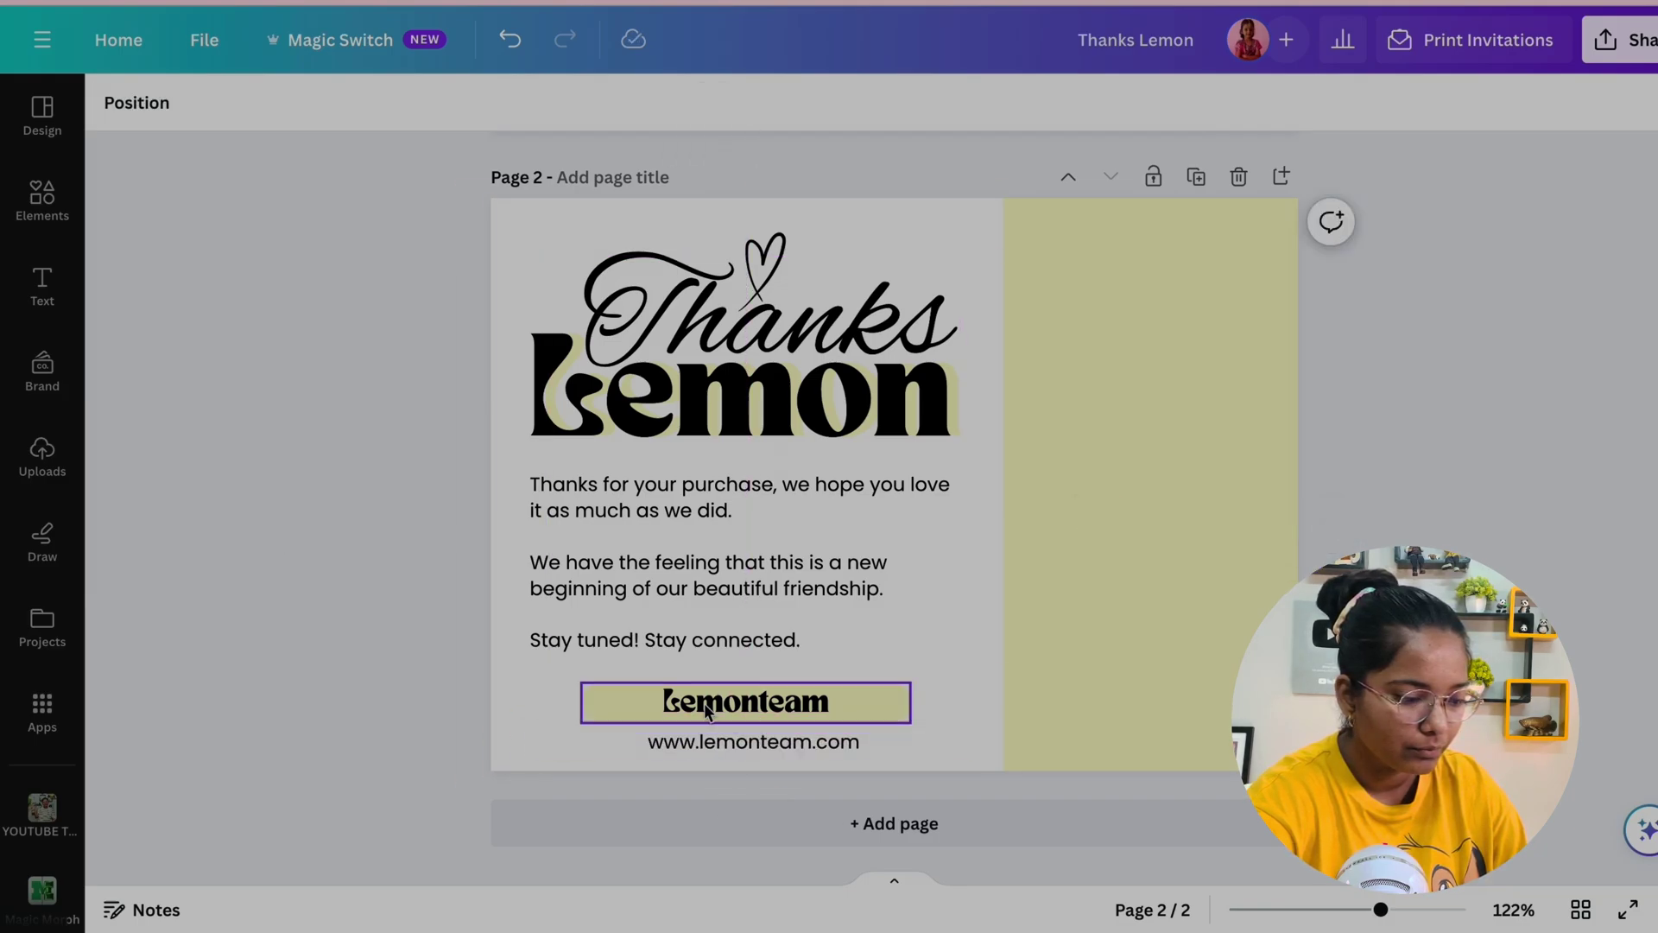
left_click(745, 741)
left_click(320, 102)
- Nudge the thank-you message up slightly to even out the spacing between the title and the bar
left_click(629, 637)
left_click_drag(629, 636, 629, 628)
left_click_drag(789, 570, 789, 580)
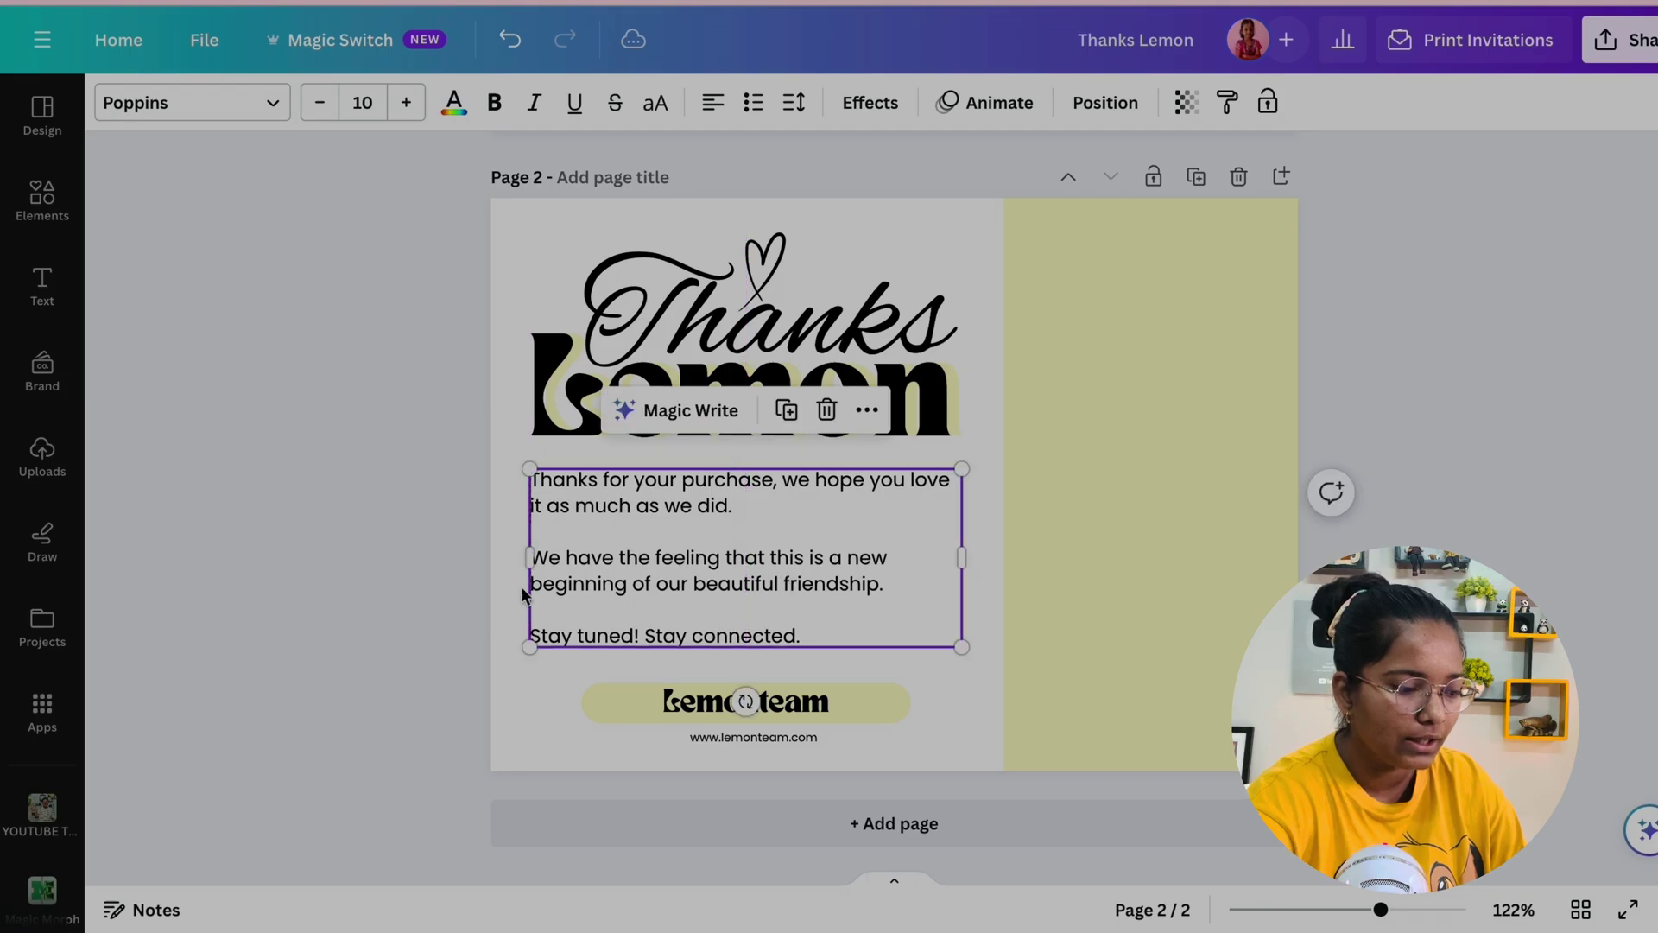
left_click(369, 588)
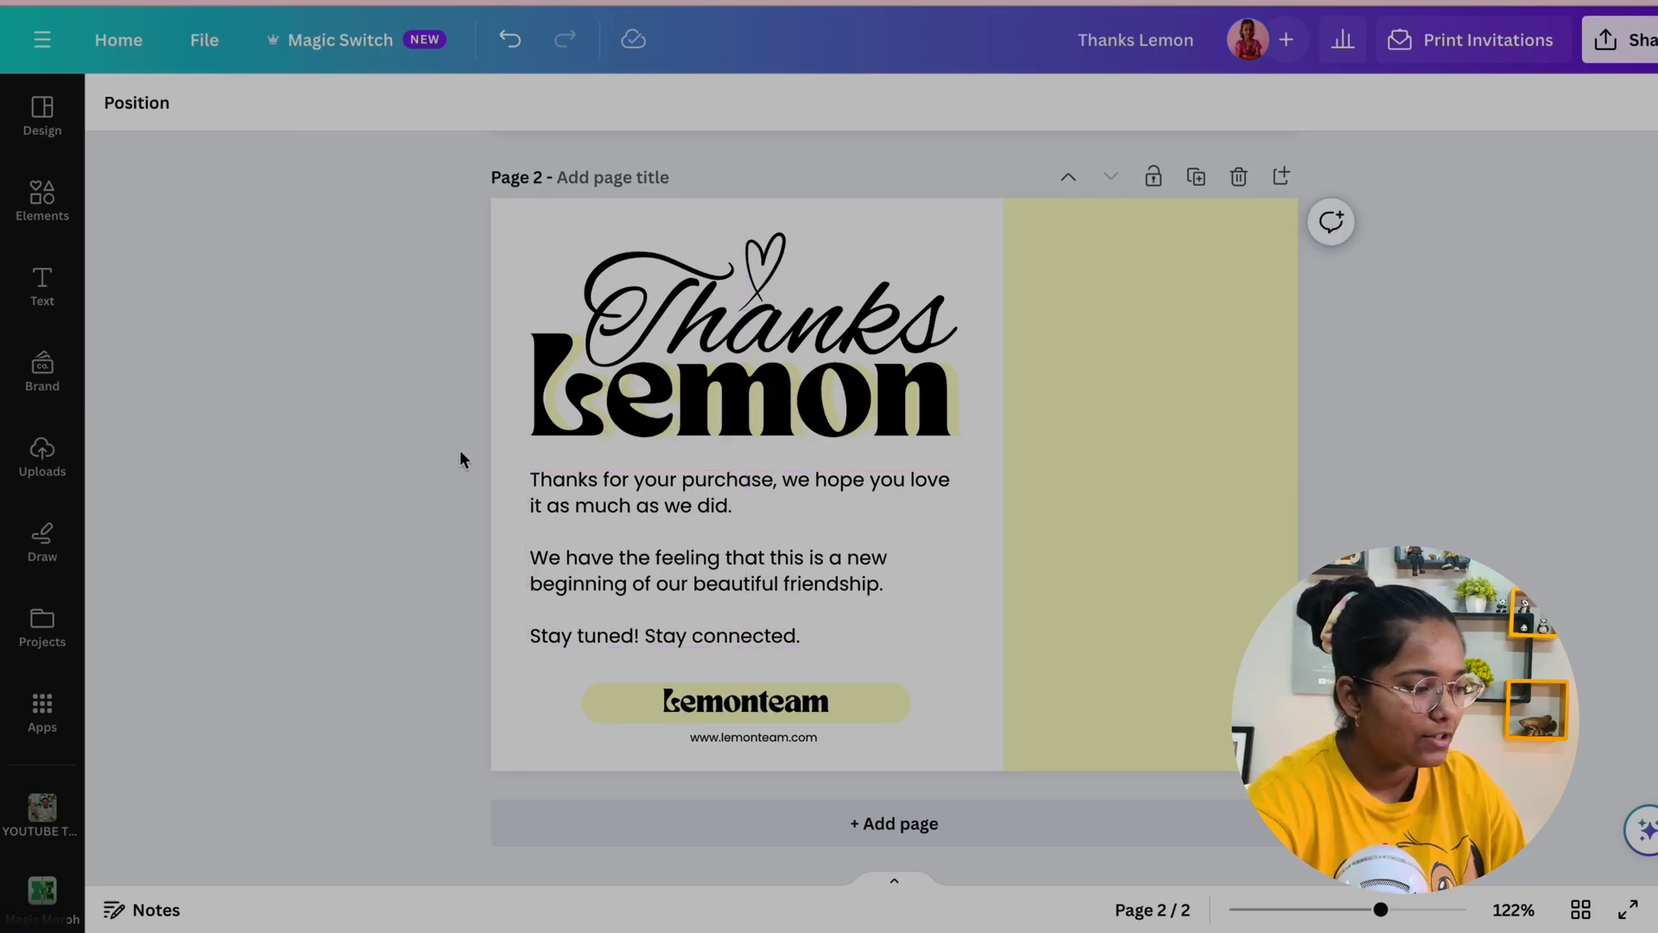
- Search the element photos for "lemon" and add the photo filled with lemon slices to page 2
left_click(73, 208)
double_click(241, 118)
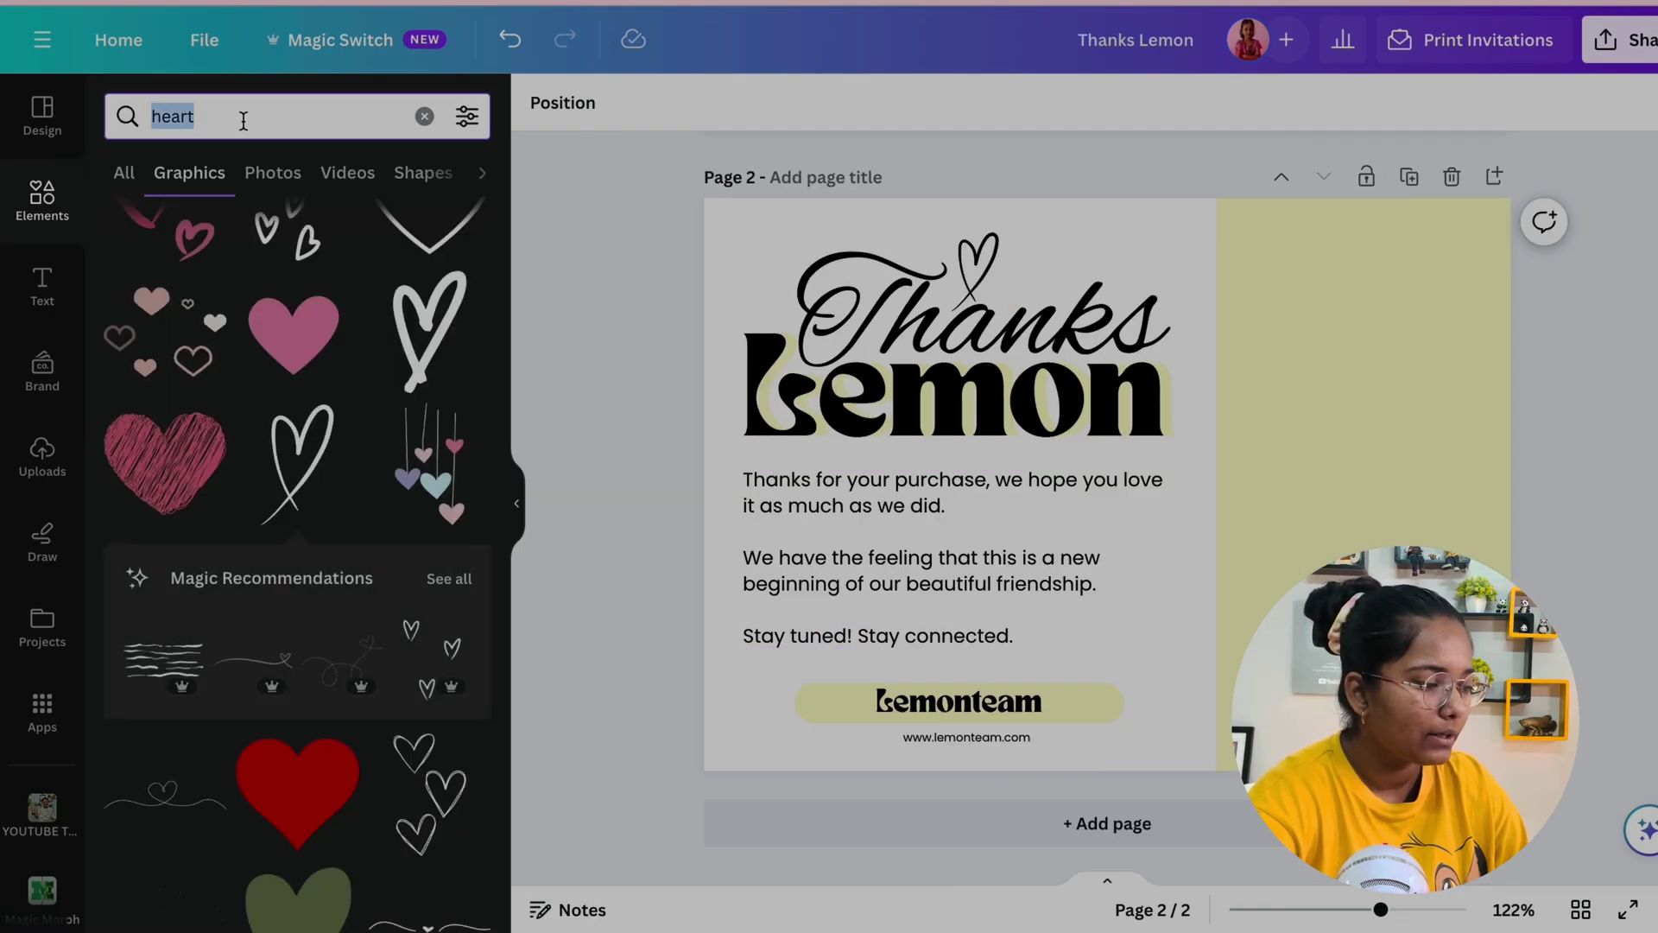
type("lemon")
key("Return")
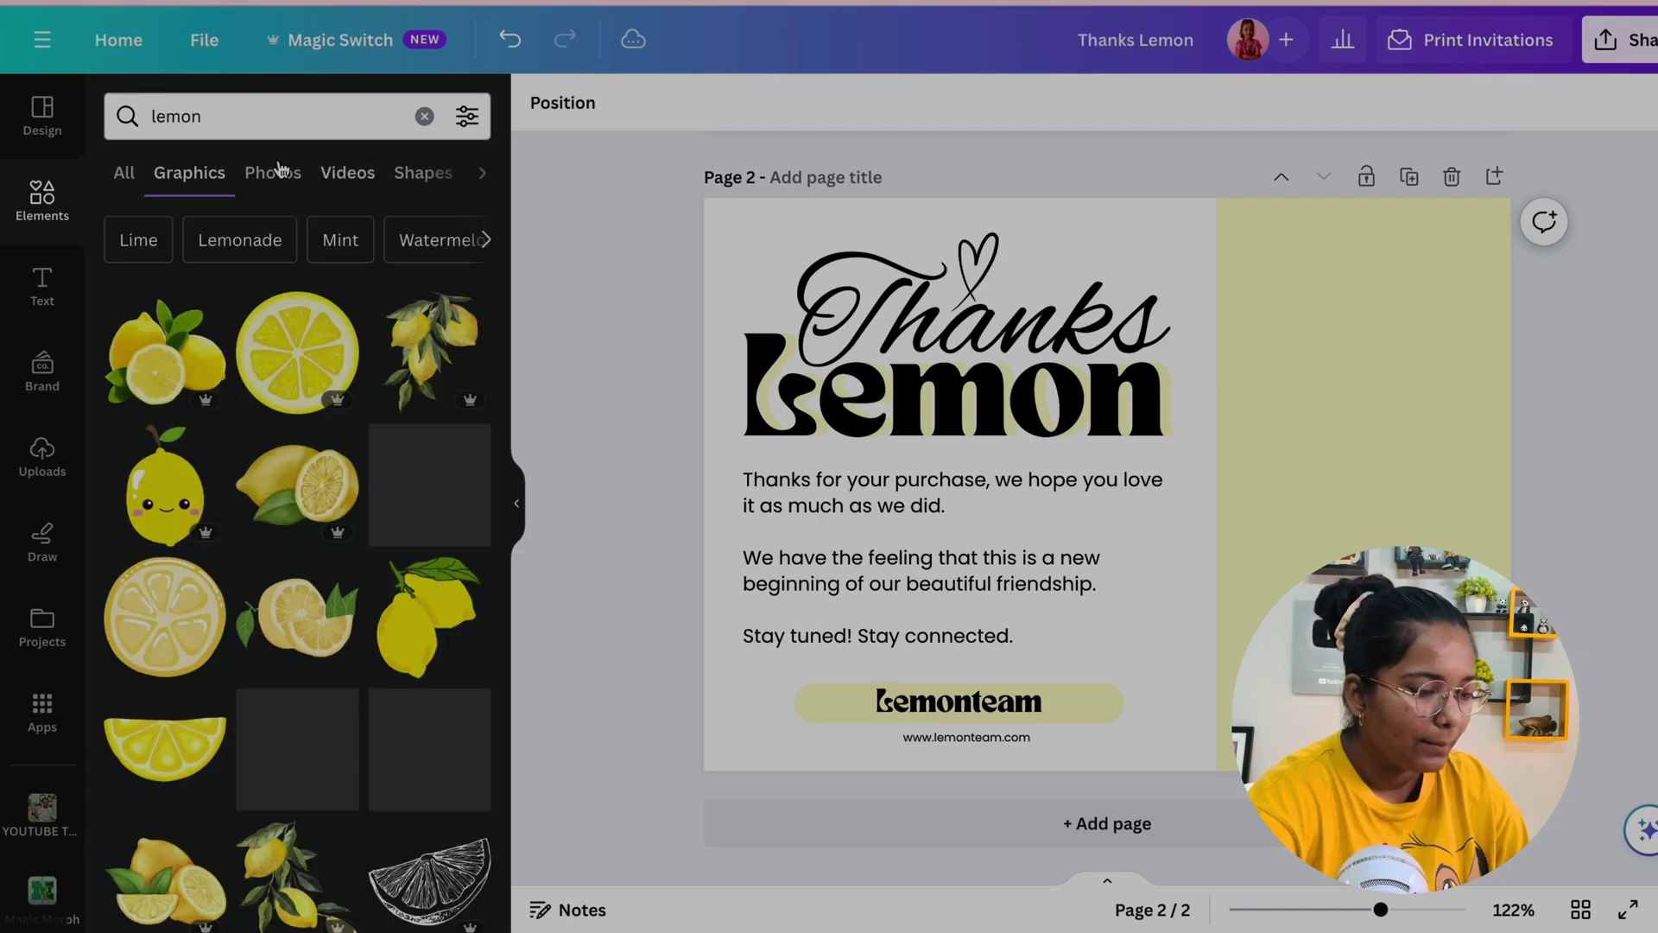
left_click(273, 173)
scroll(504, 464, "down", 3)
left_click(359, 604)
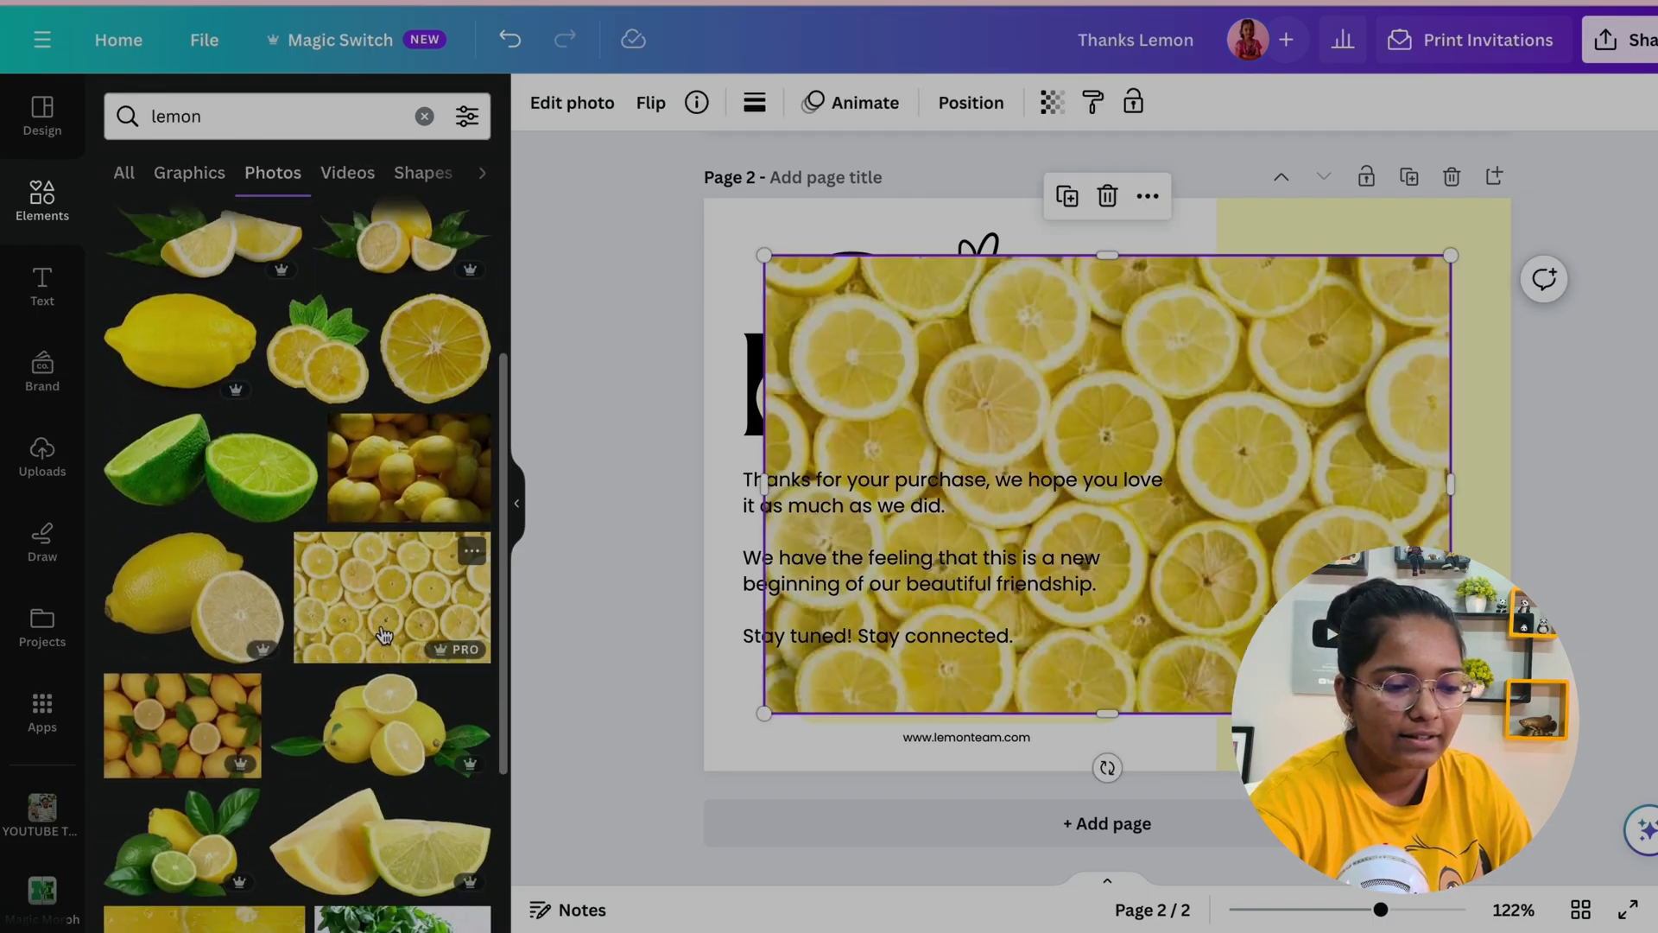
- Move the lemon slices photo over the pale yellow area of page 2 and rotate it to -90°
left_click(518, 507)
left_click_drag(1169, 557, 1483, 556)
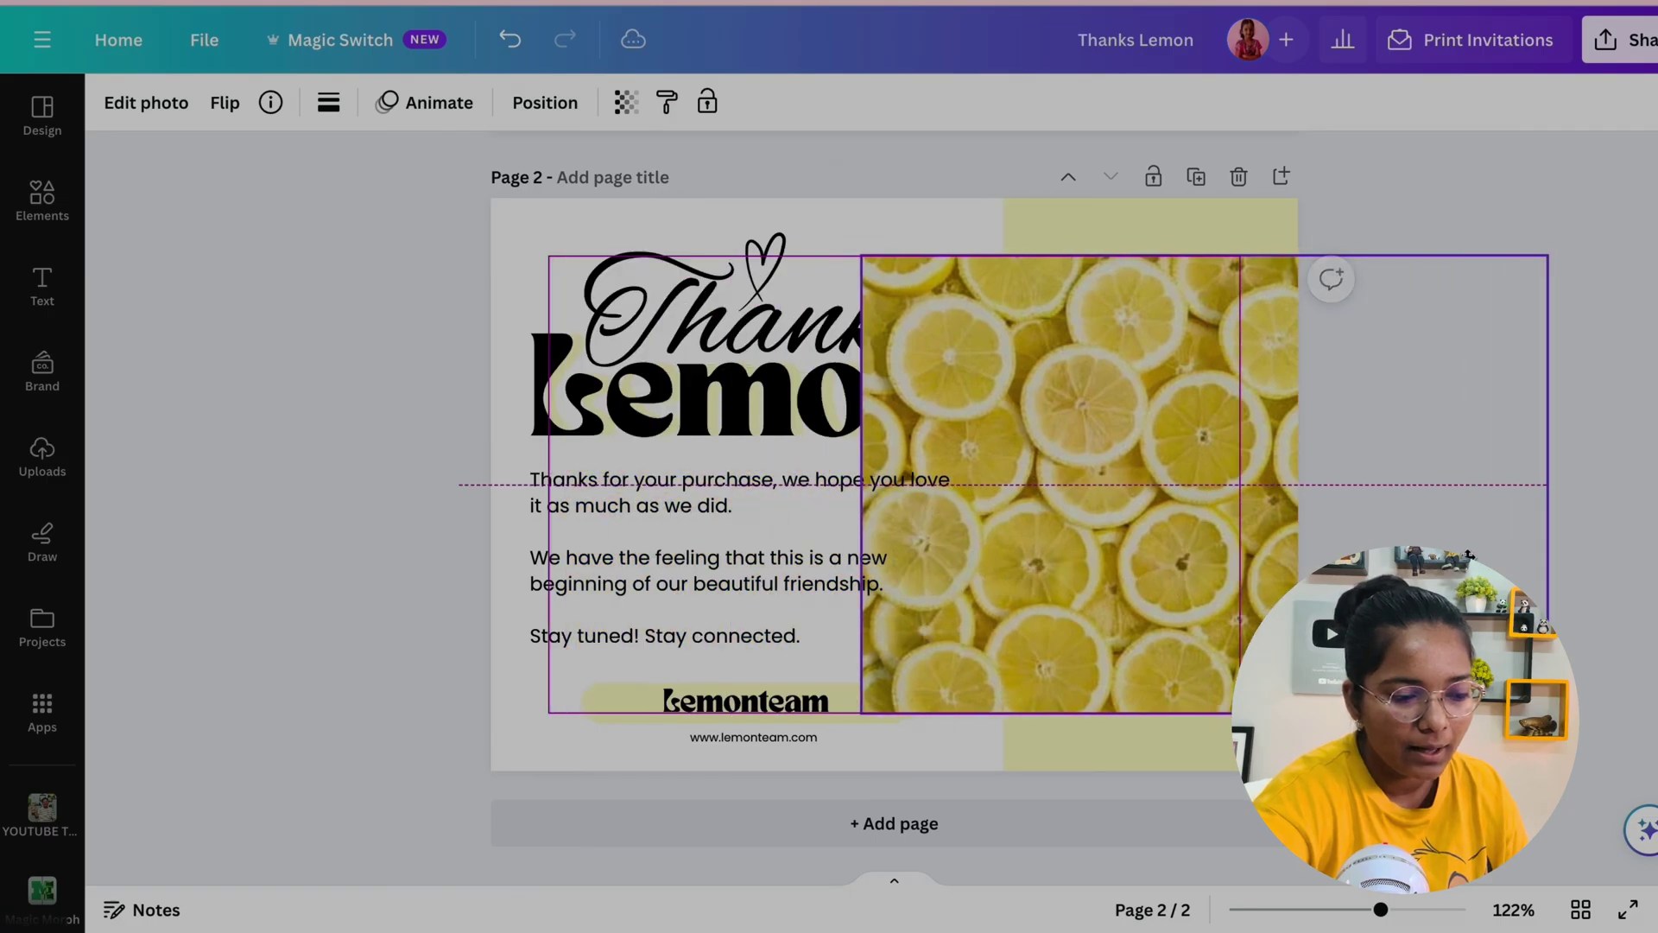
left_click_drag(1205, 766, 1529, 484)
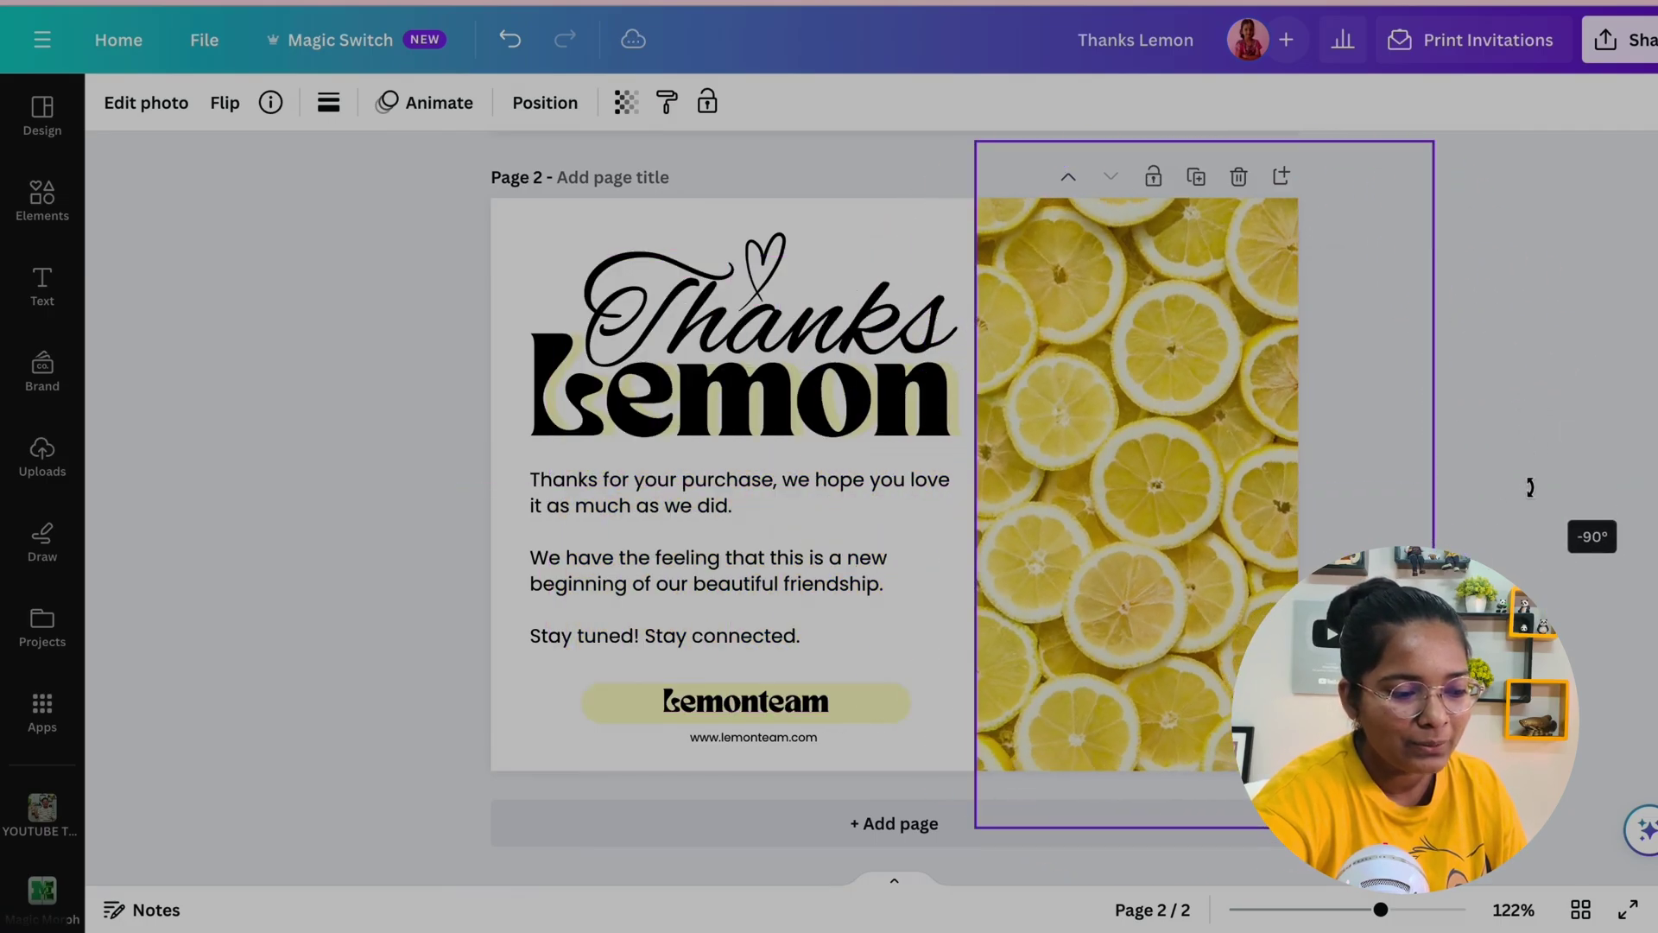
- Shift the lemon slices photo on page 2 slightly to the right, widening the white text area
mouse_move(1313, 483)
left_mouse_down()
mouse_move(1365, 484)
mouse_move(1344, 484)
left_mouse_up()
left_click(1570, 486)
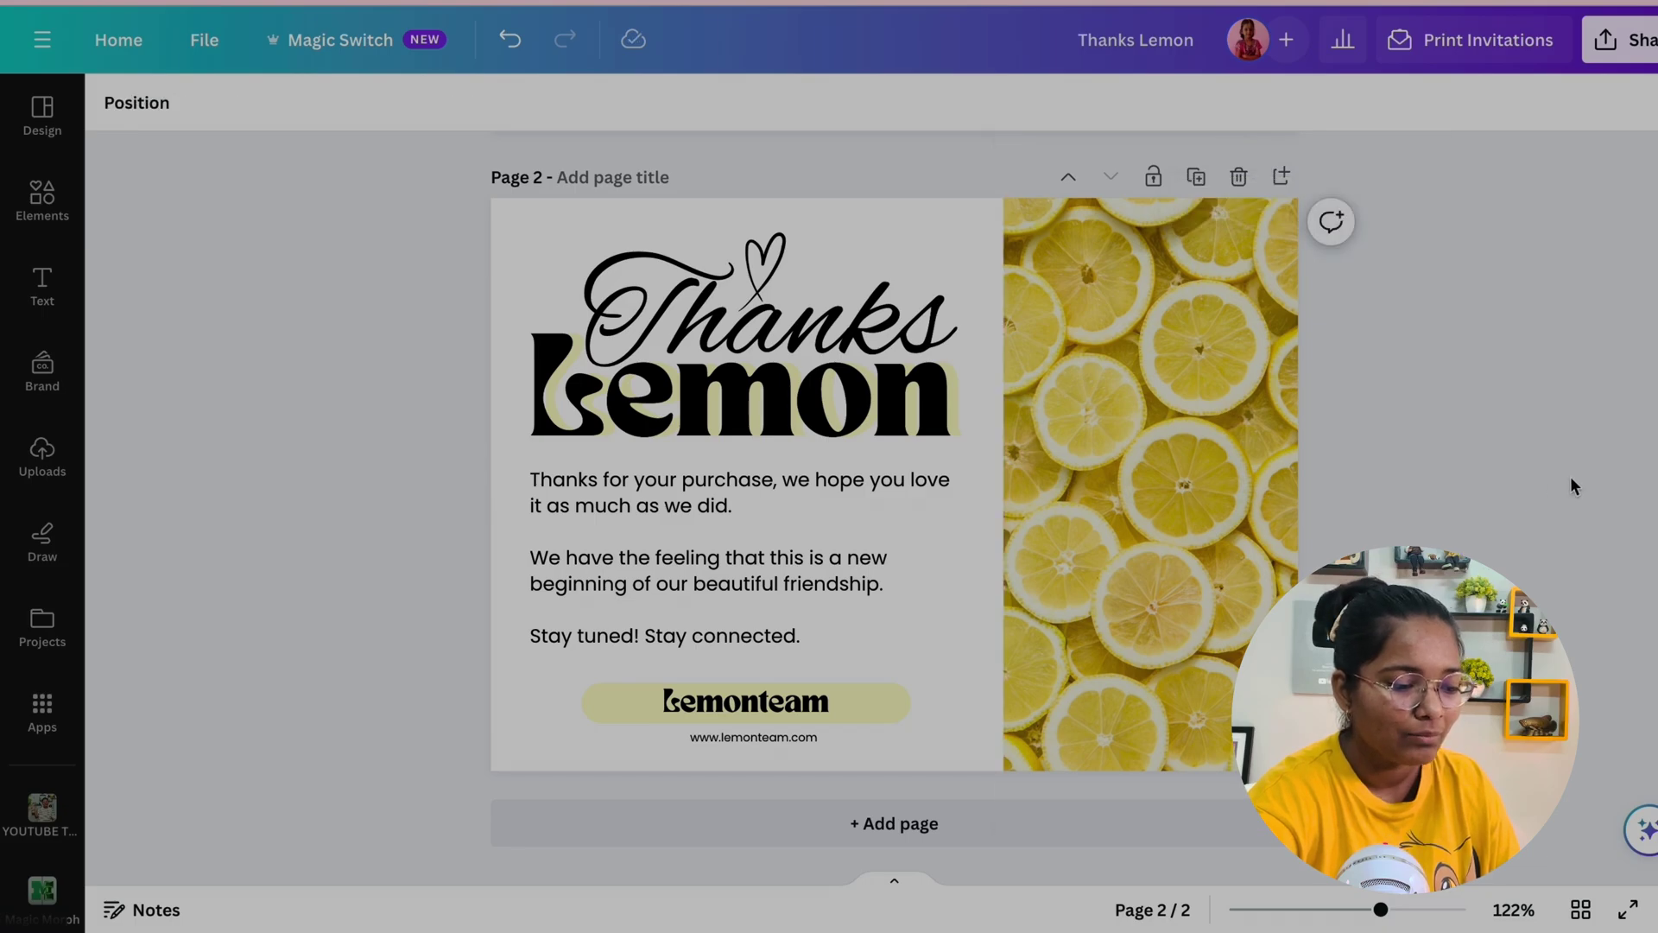
- Find a round, cut-out lemon slice among the "lemon" photo results and add it to page 1
scroll(1571, 484, "up", 5)
scroll(1570, 486, "down", 5)
scroll(1571, 486, "up", 7)
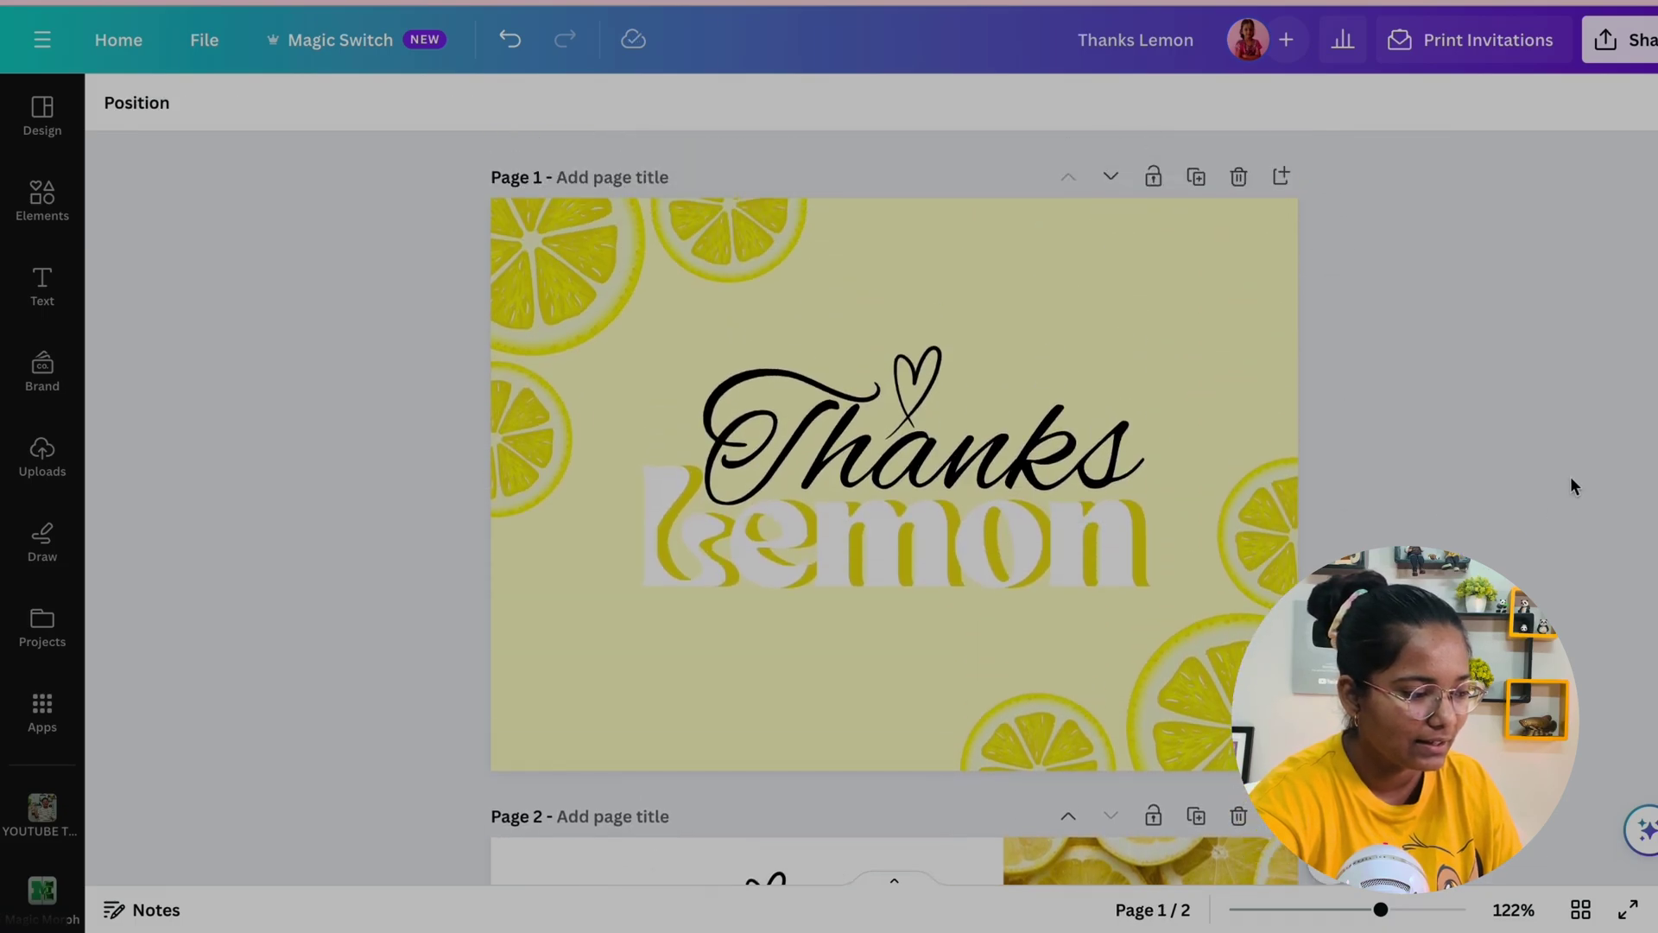
left_click(42, 198)
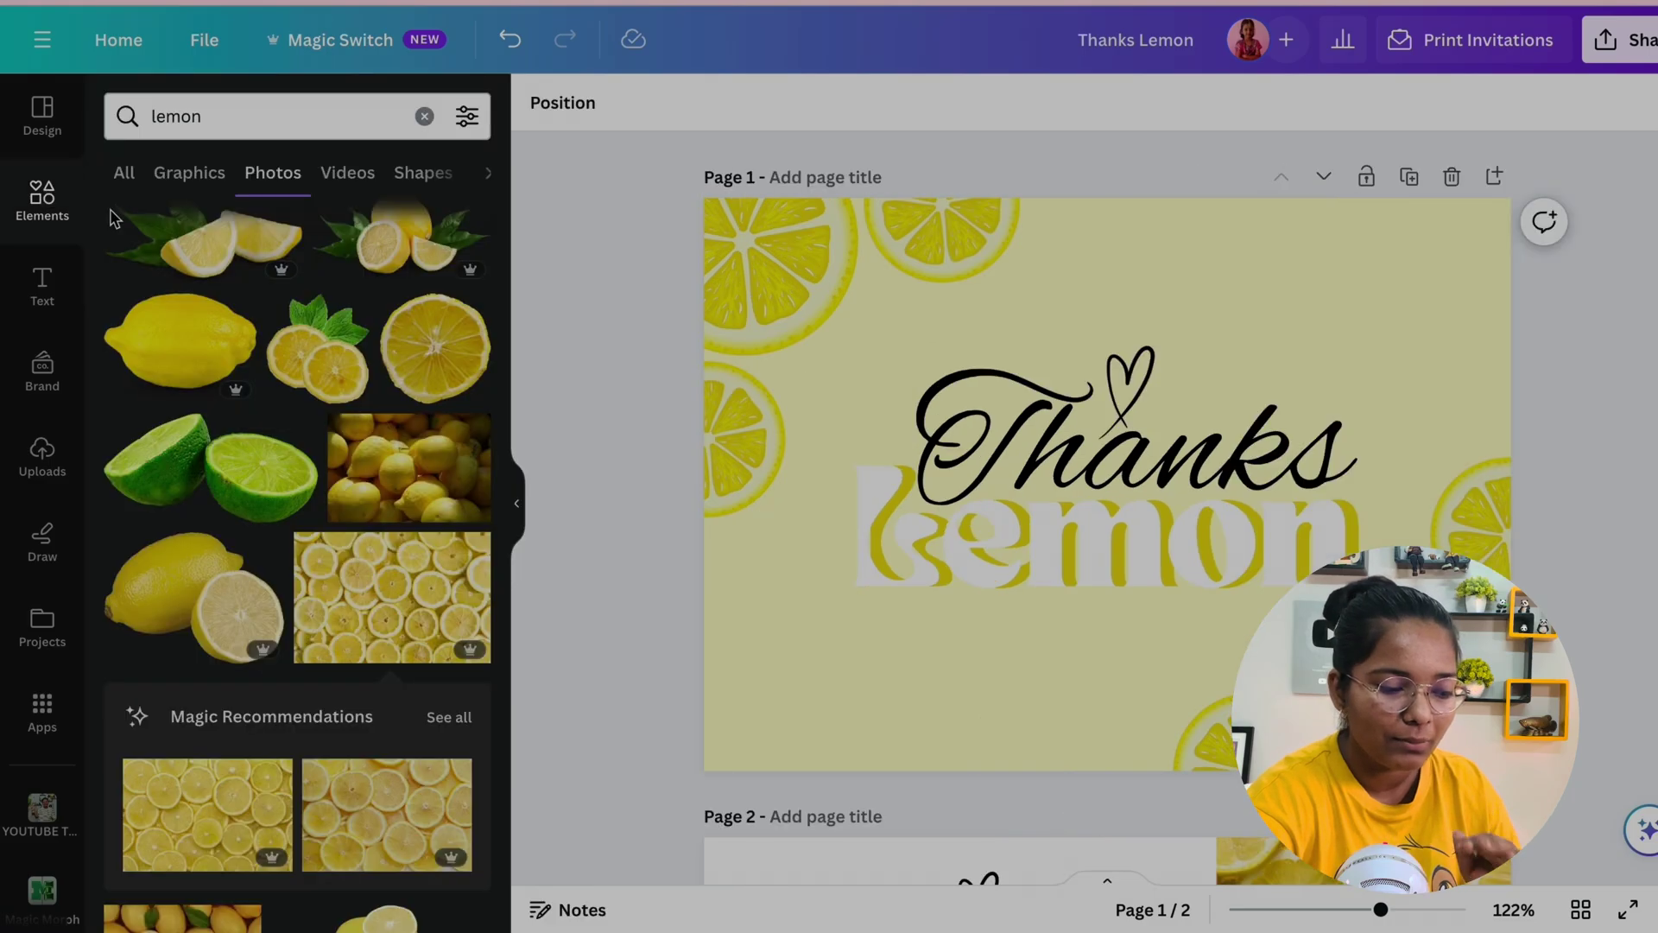
scroll(298, 691, "down", 5)
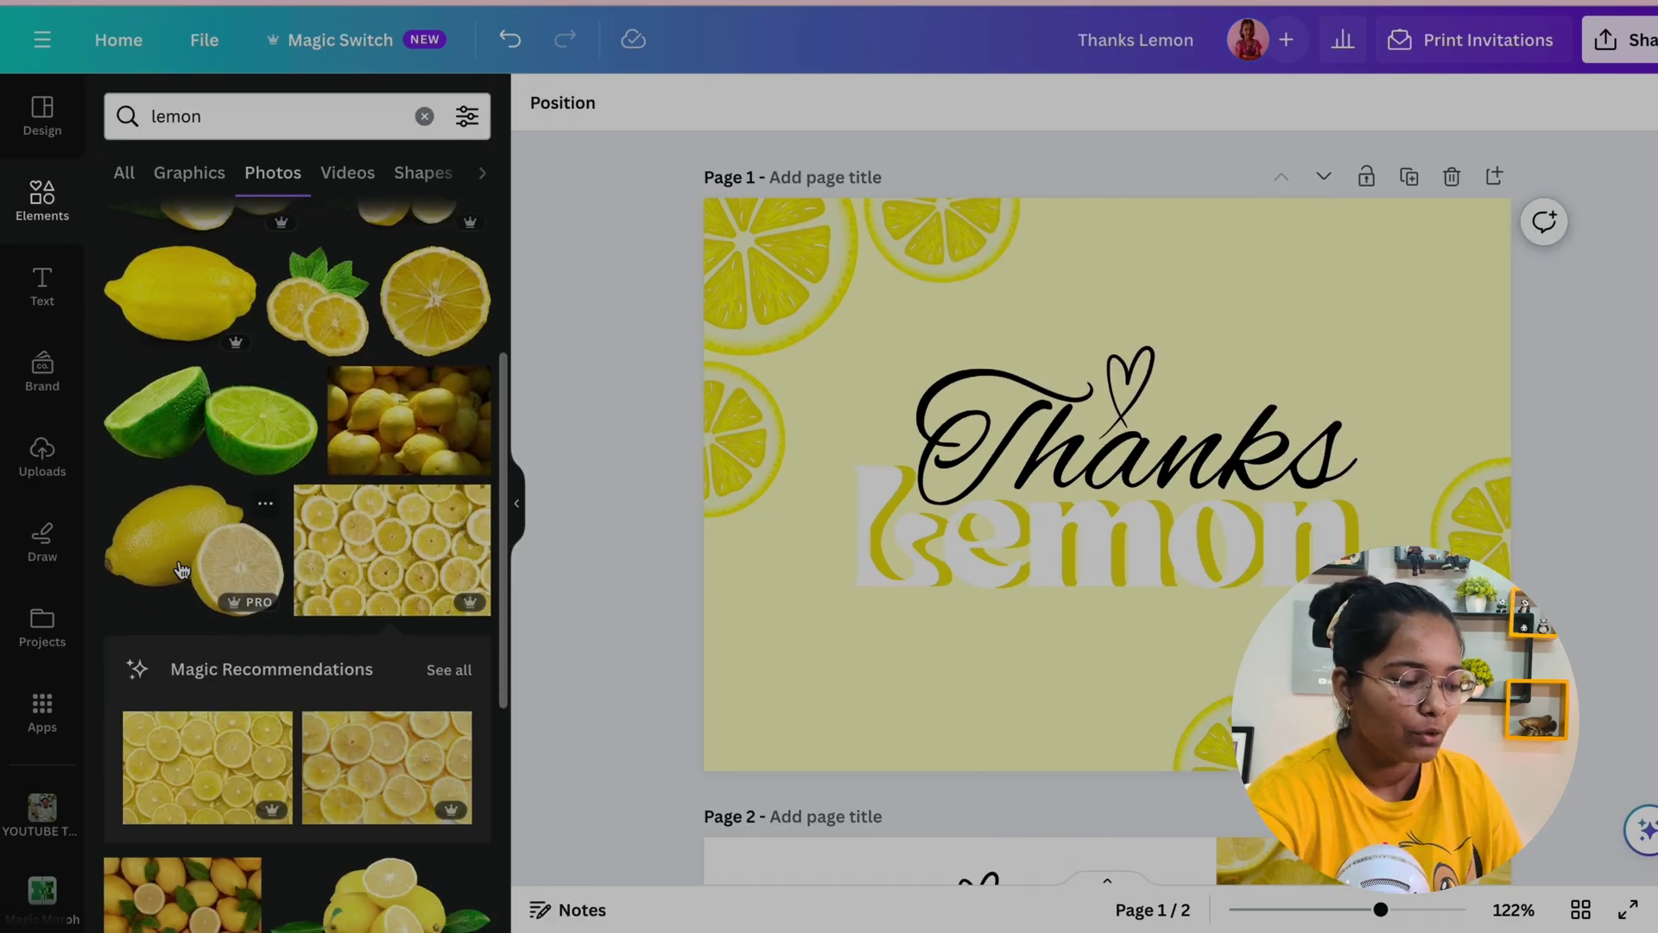
scroll(298, 691, "down", 4)
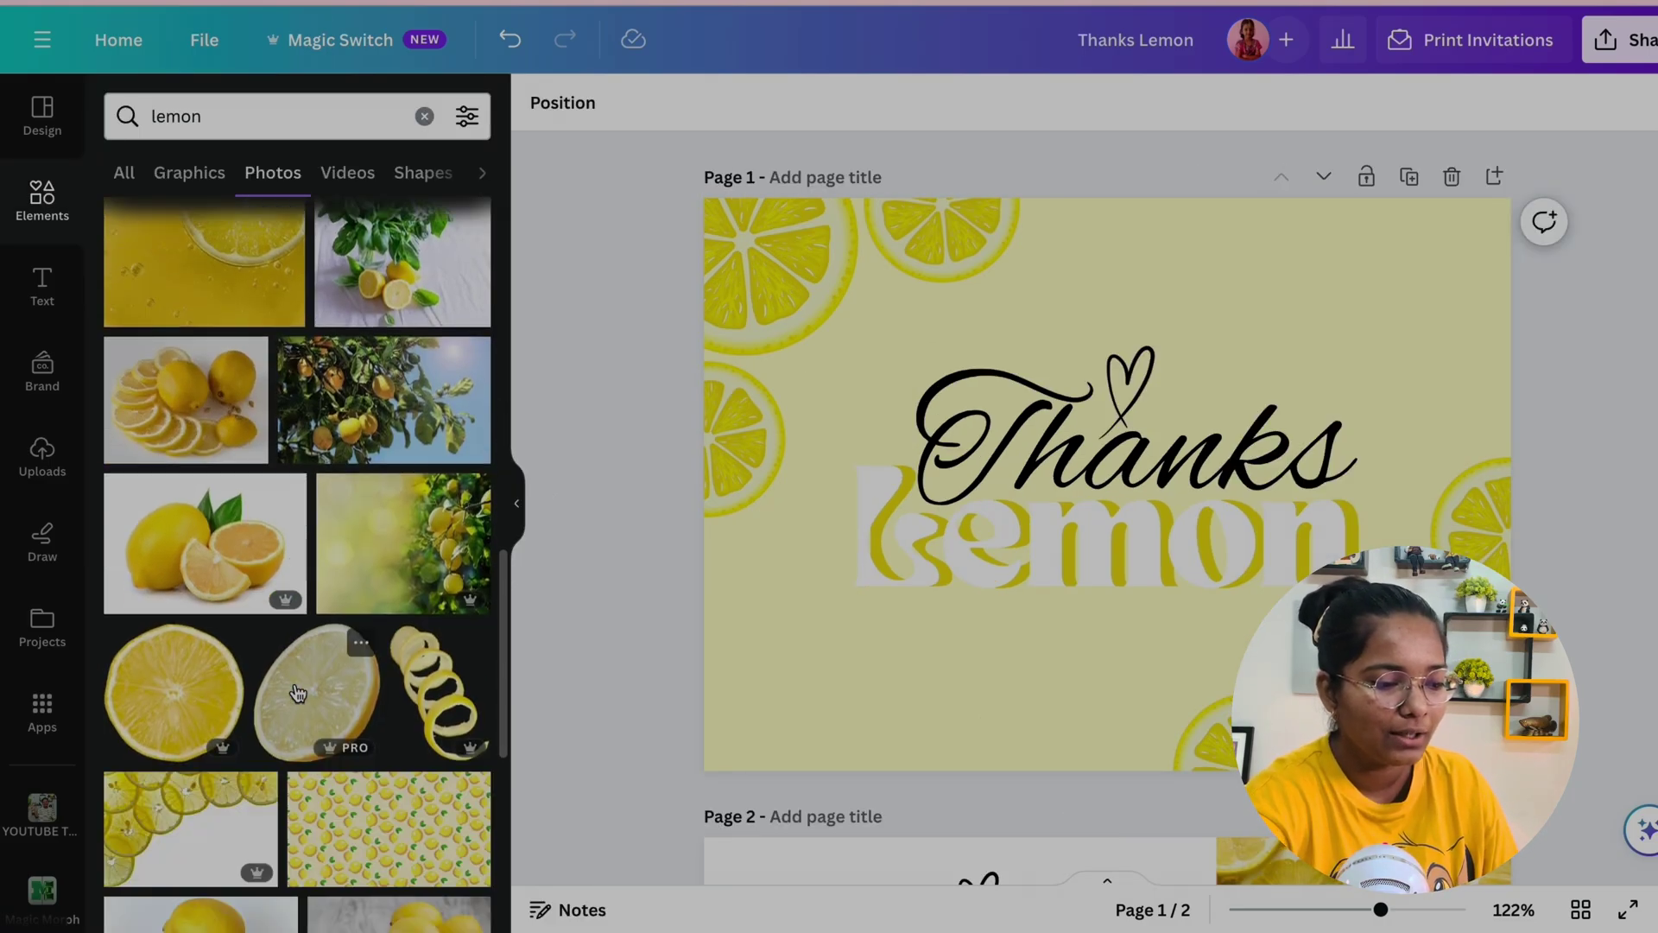
scroll(298, 688, "down", 4)
left_click(172, 562)
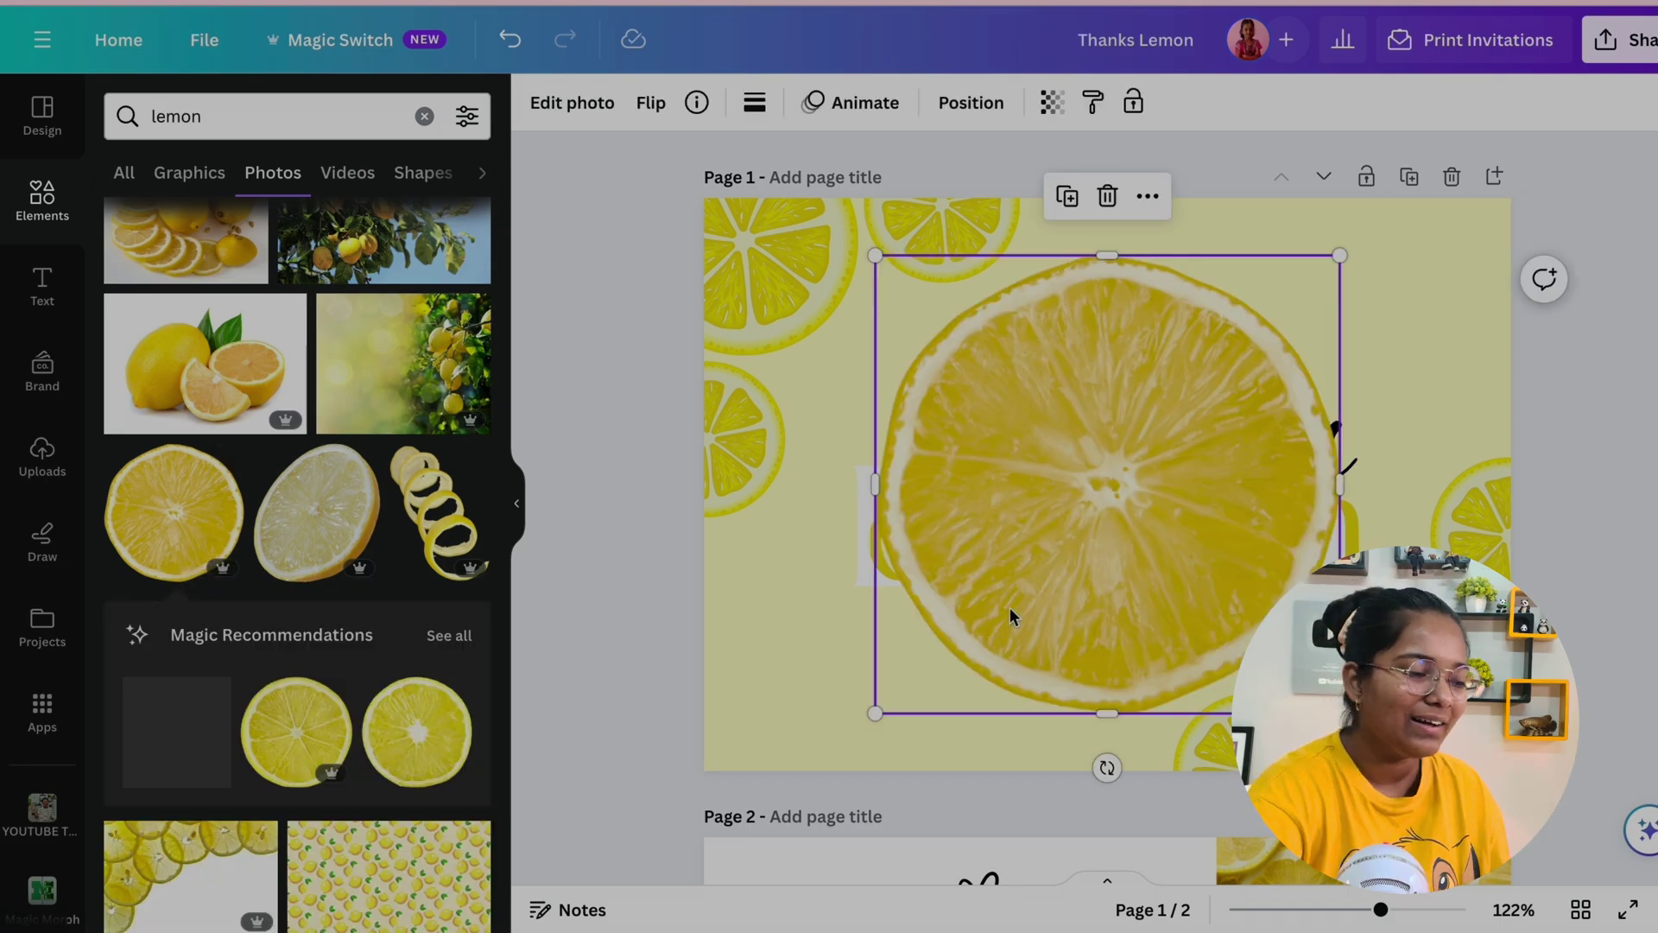
- Replace the graphic lemon slices around the edges of page 1 with resized copies of the lemon slice photo
left_click_drag(1009, 608, 1500, 528)
left_click(734, 410)
left_click(884, 547)
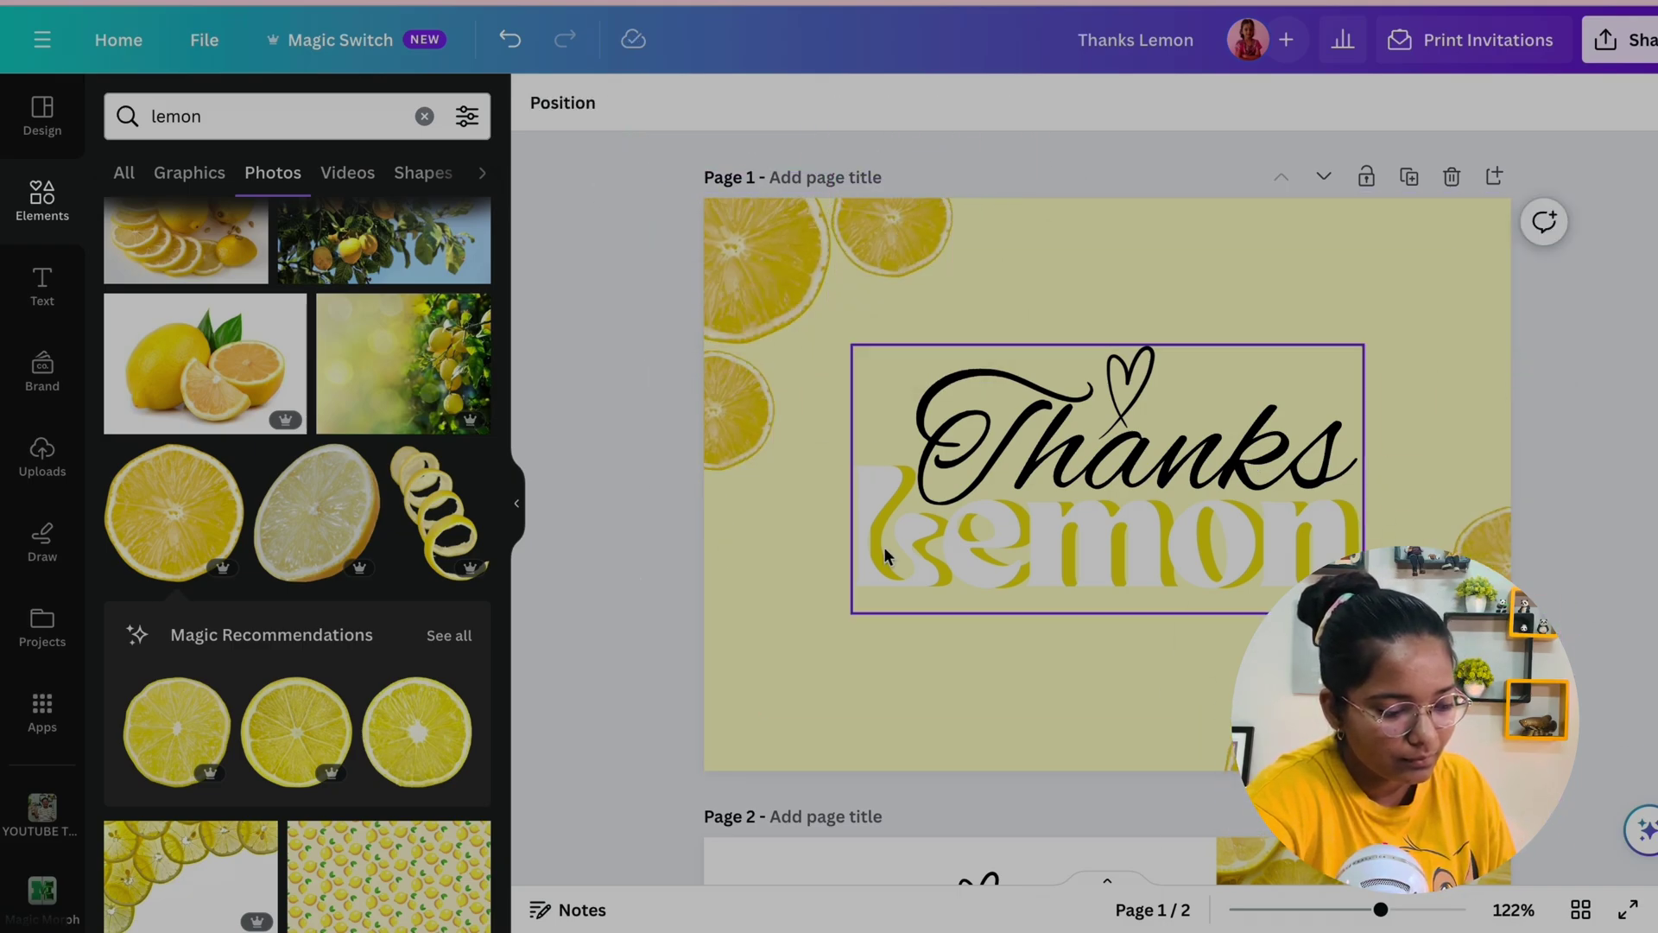
left_click(516, 502)
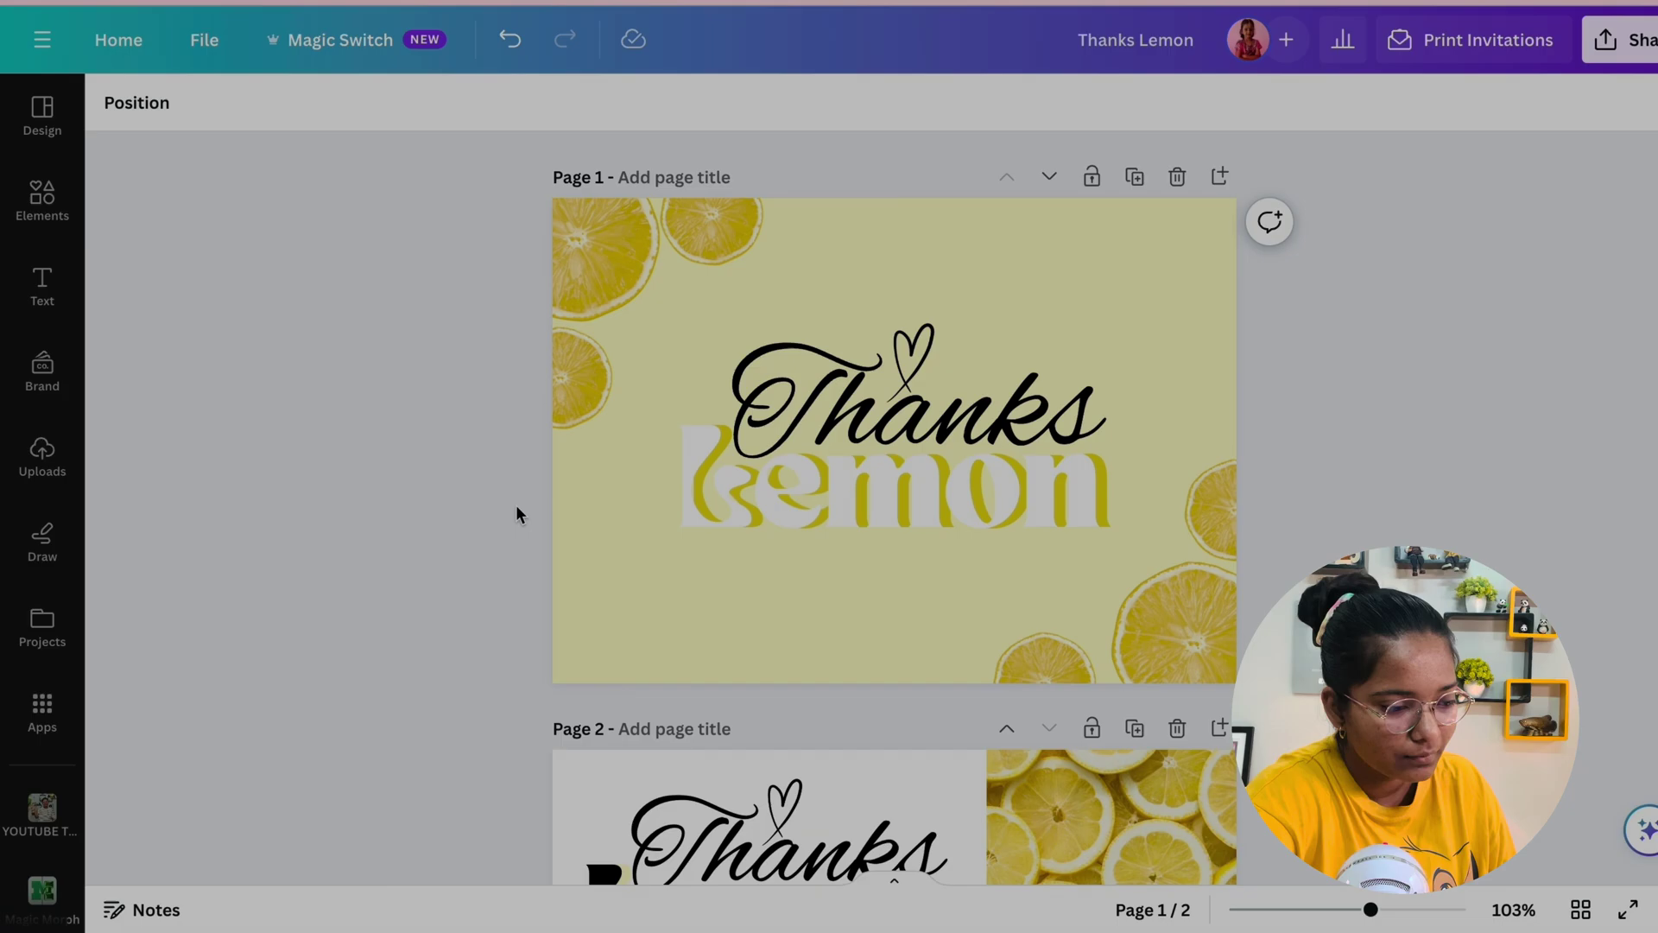
- Apply the Outline shadow effect to the small lemon slice on the left edge of page 1
left_click(557, 399)
left_click(187, 100)
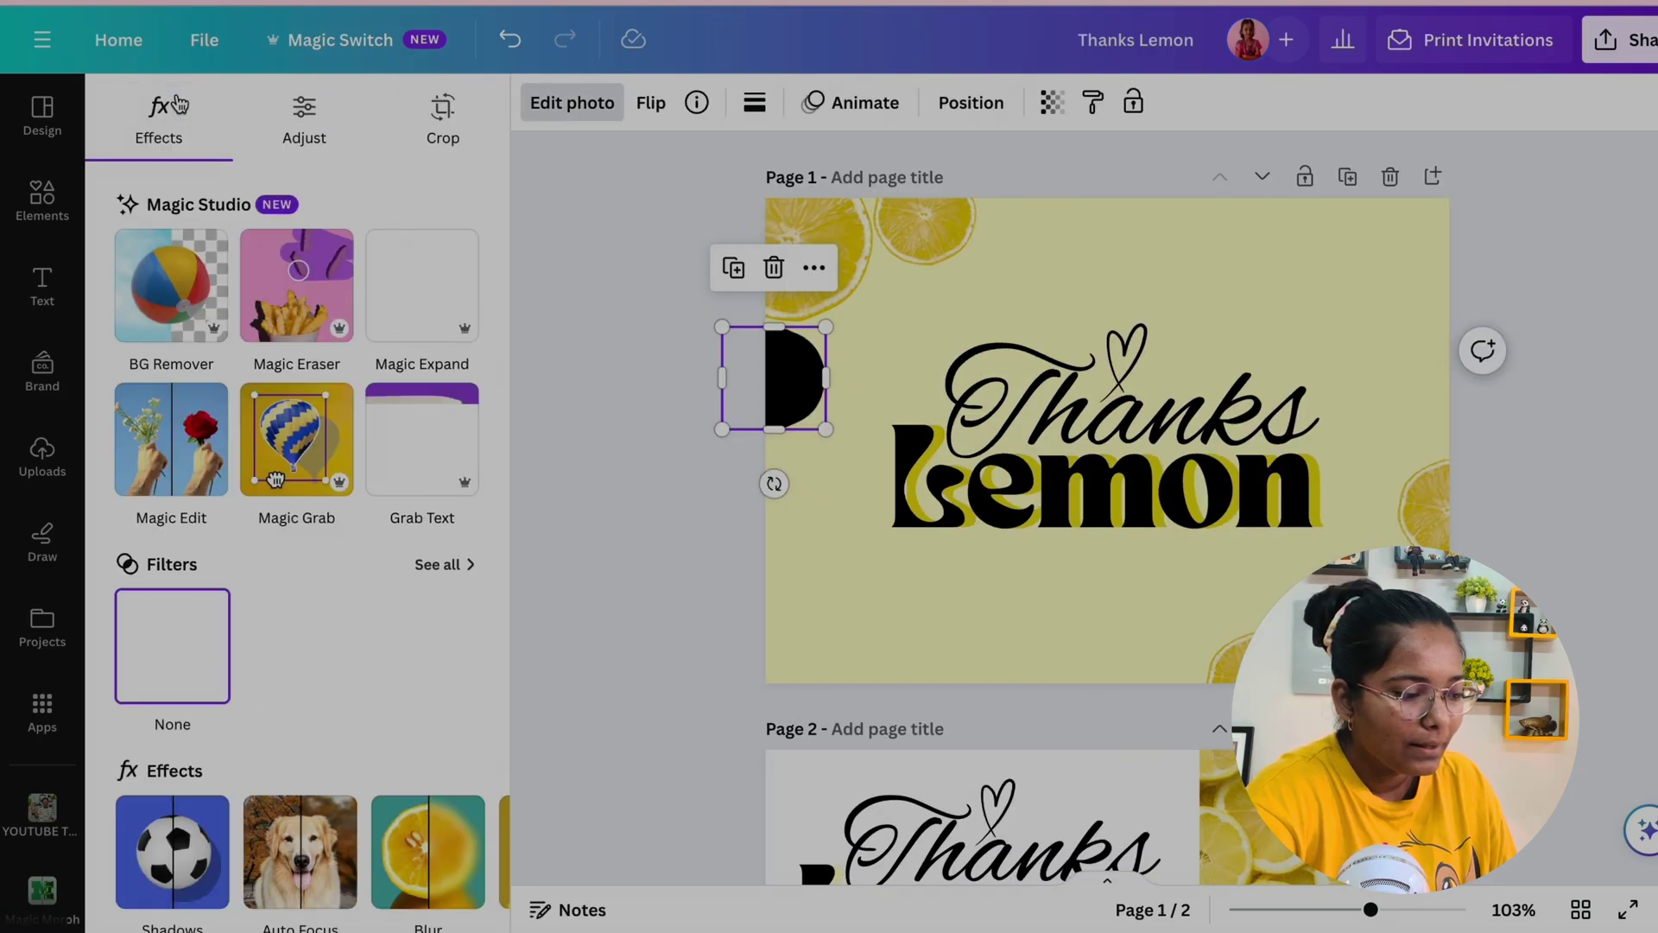
scroll(167, 751, "down", 2)
left_click(167, 750)
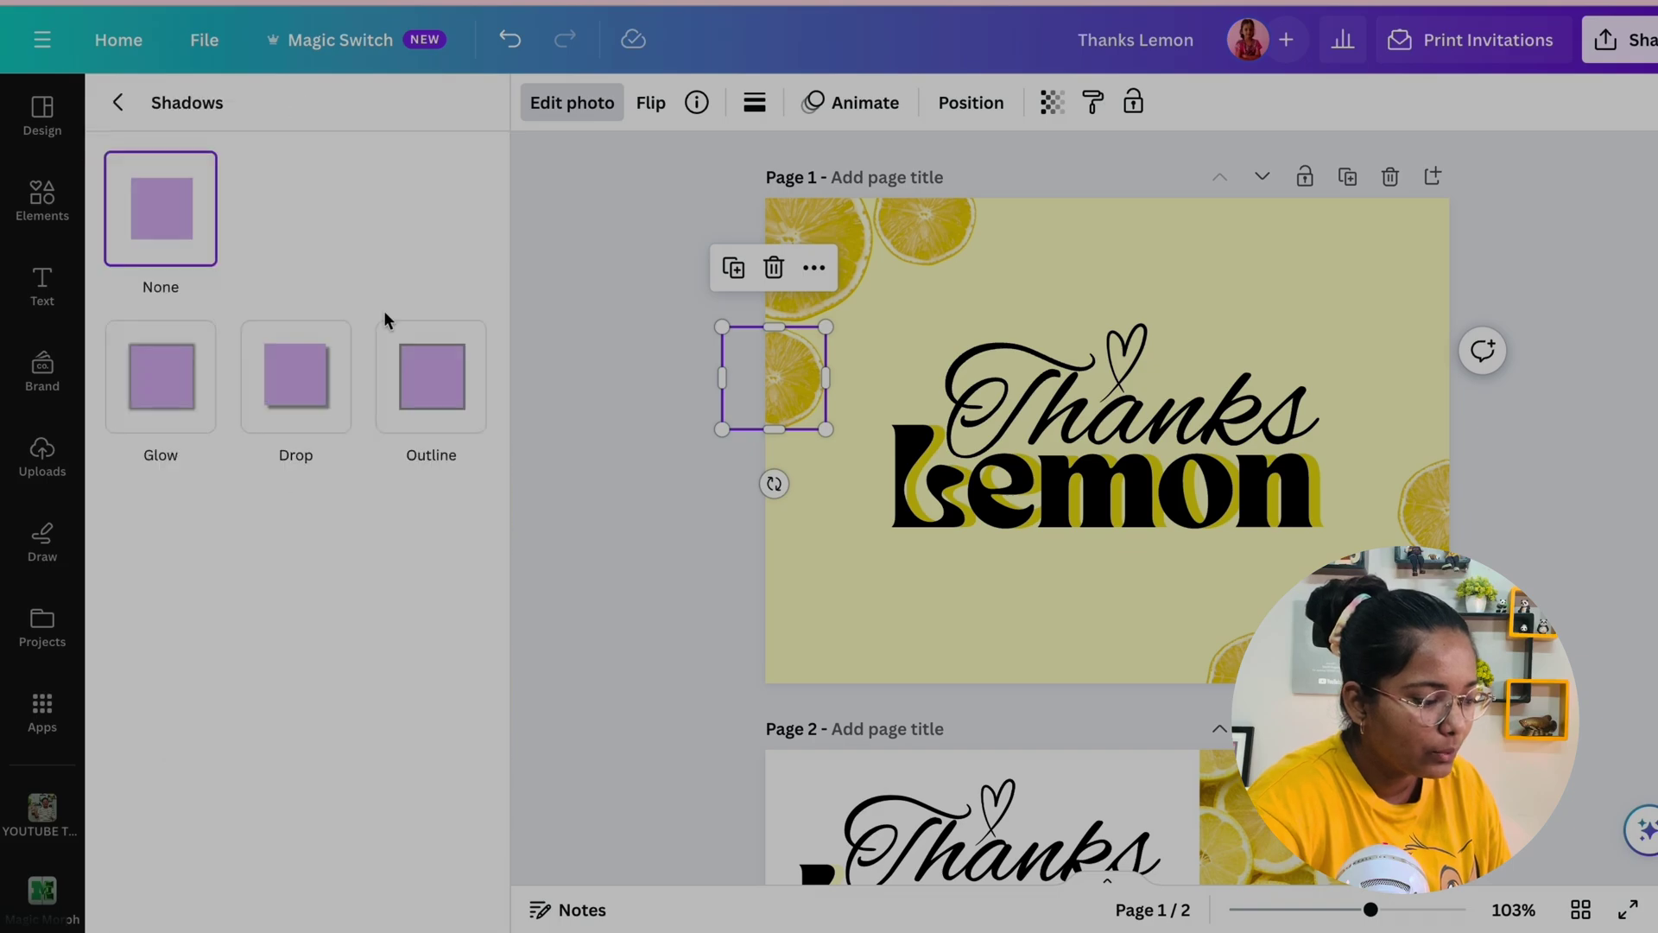
left_click(409, 411)
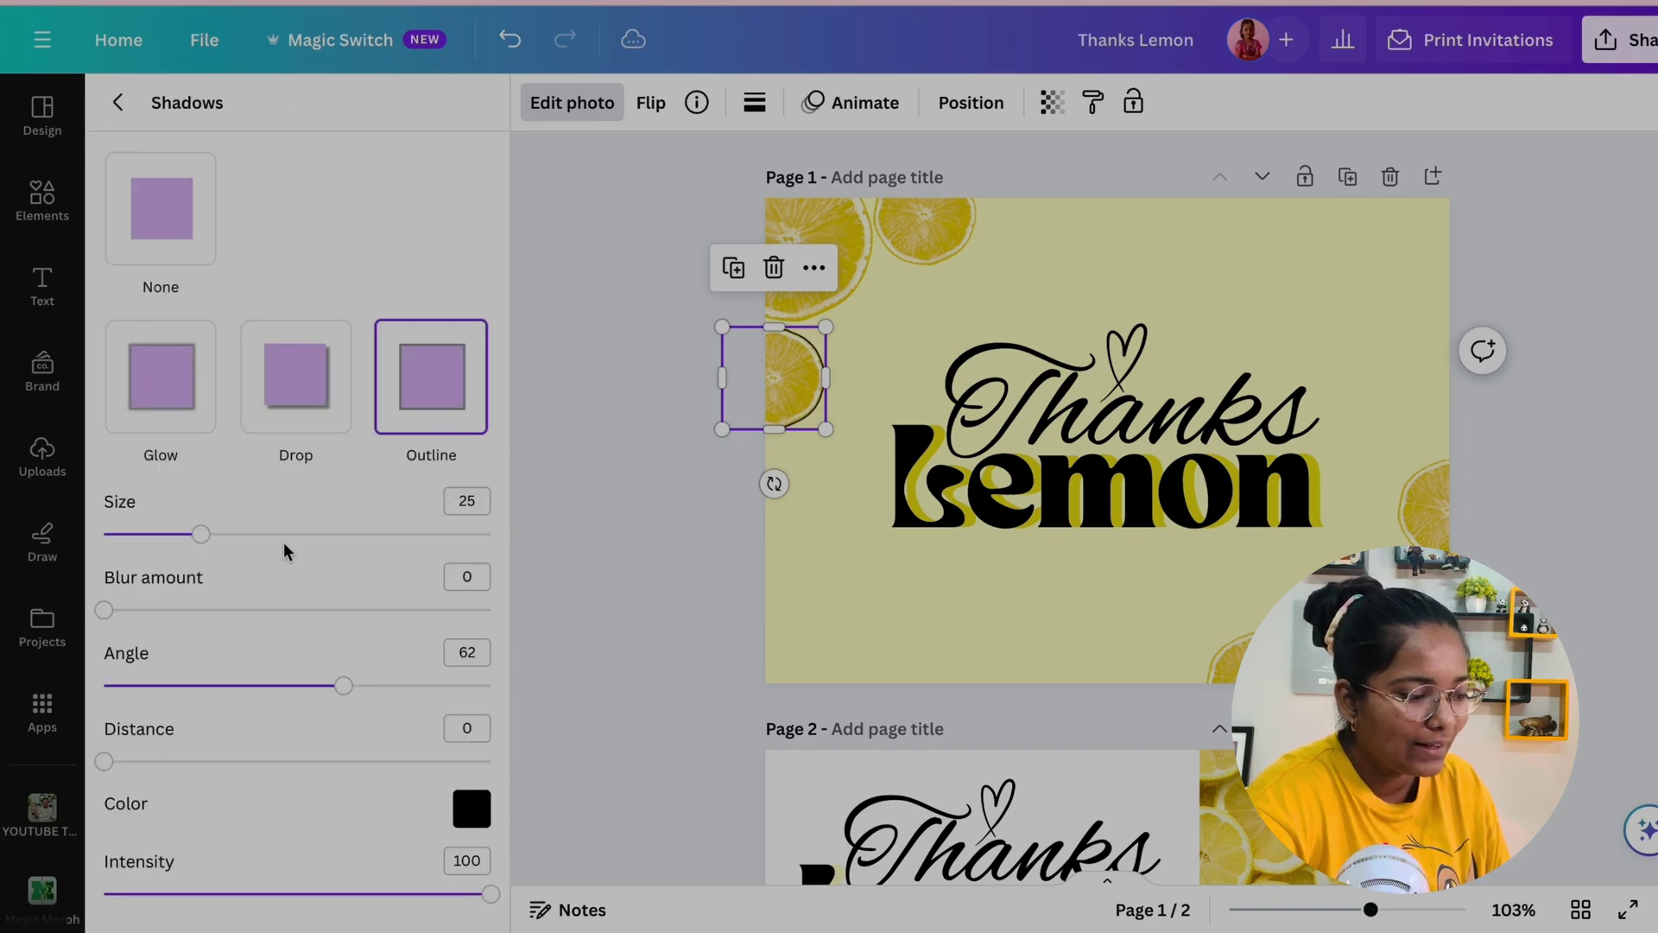
- Set the slice's outline color to white (#FFFFFF) and its size to 100
left_click_drag(275, 537, 362, 546)
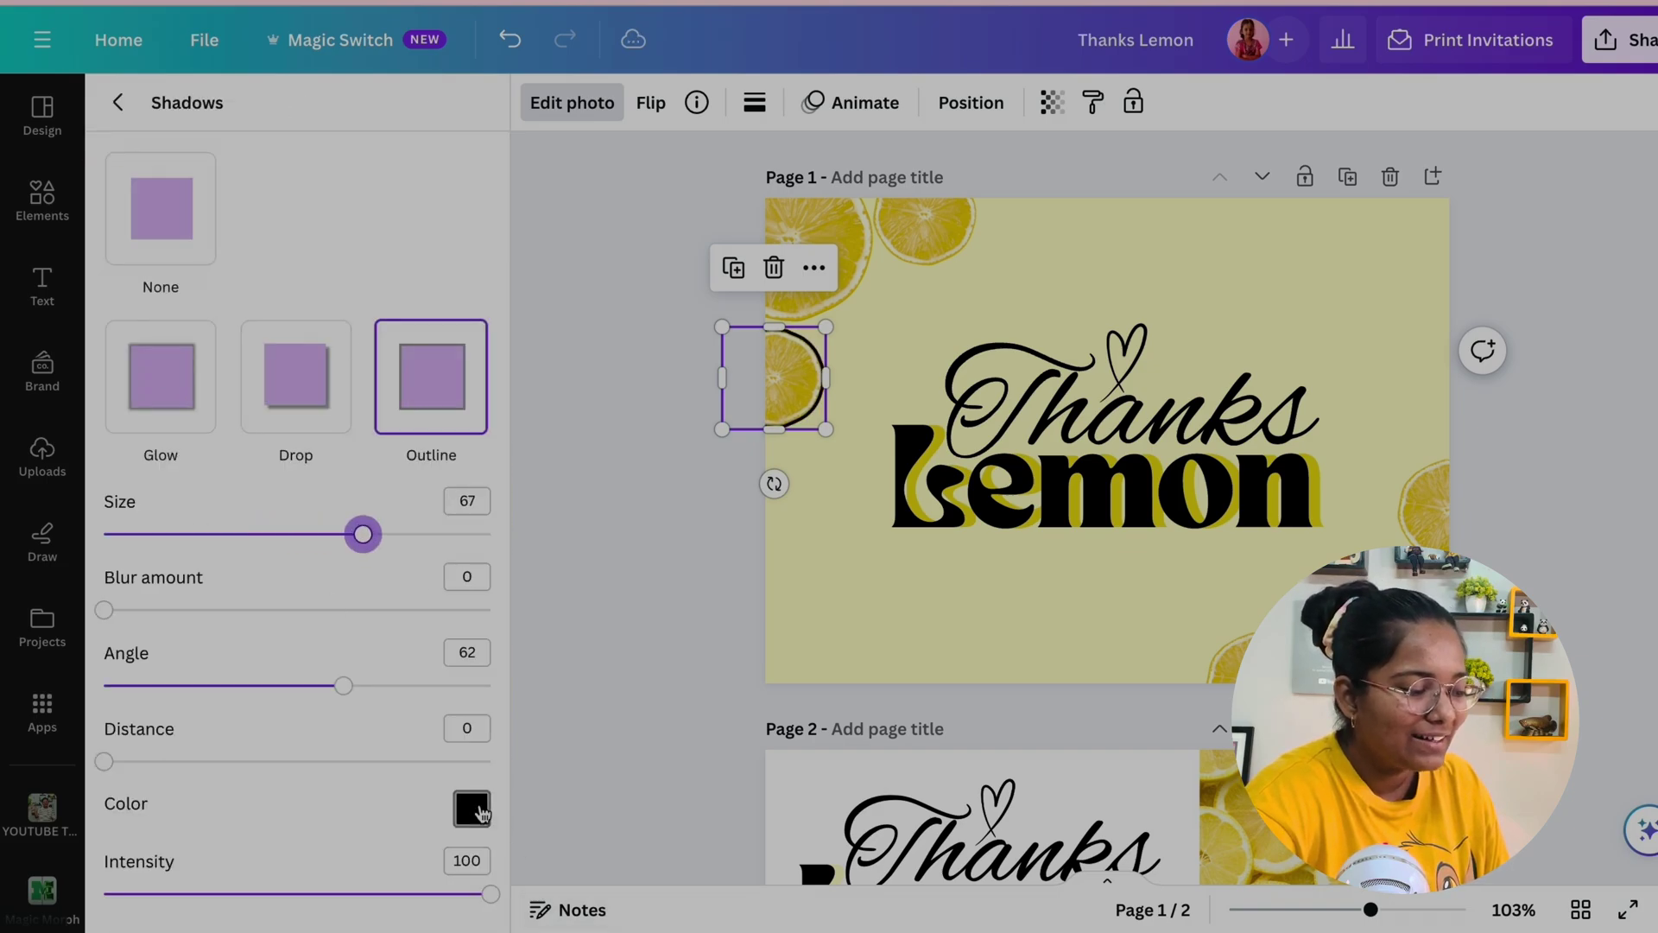
left_click(479, 811)
left_click_drag(481, 673, 462, 378)
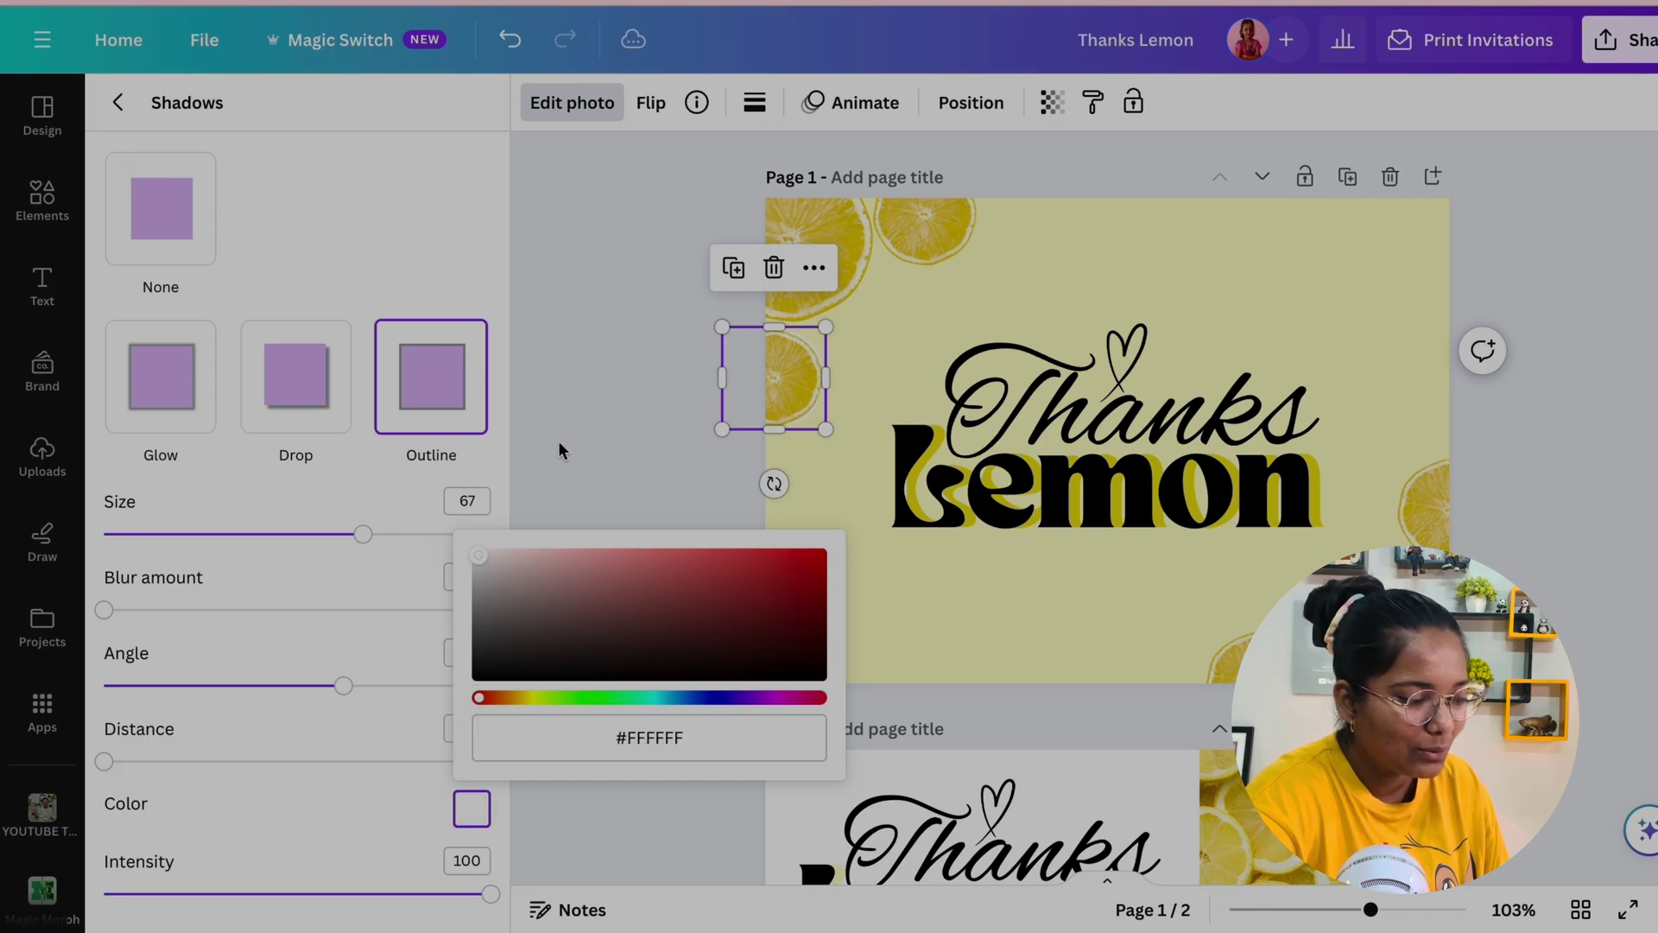
left_click_drag(363, 534, 765, 537)
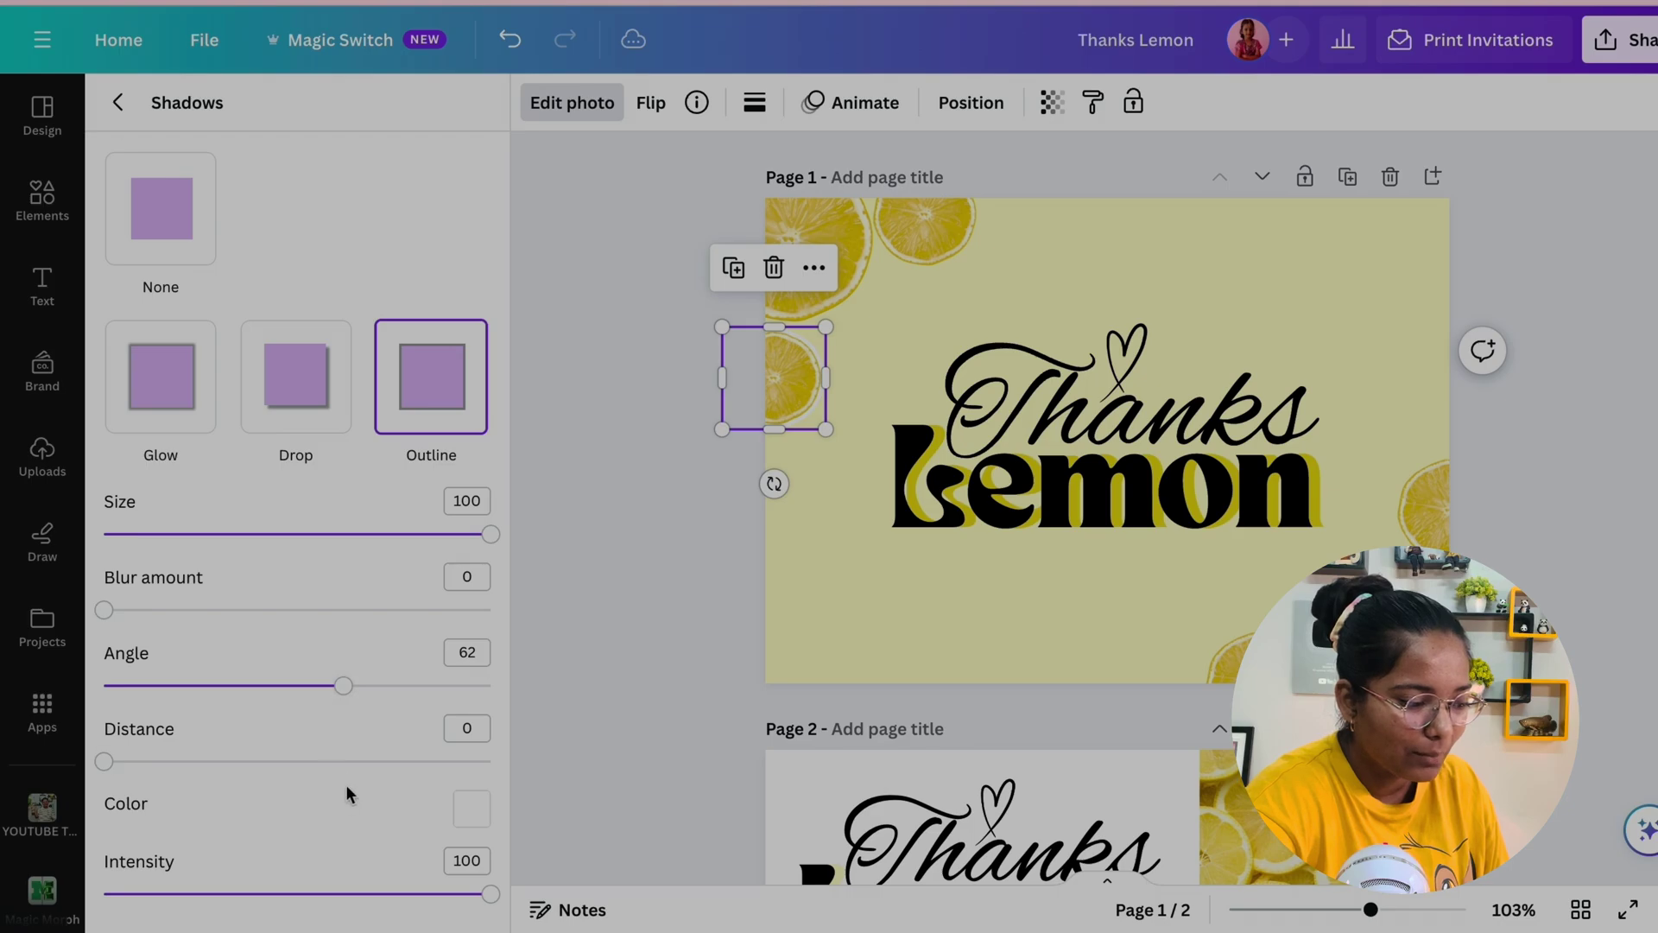
left_click(650, 679)
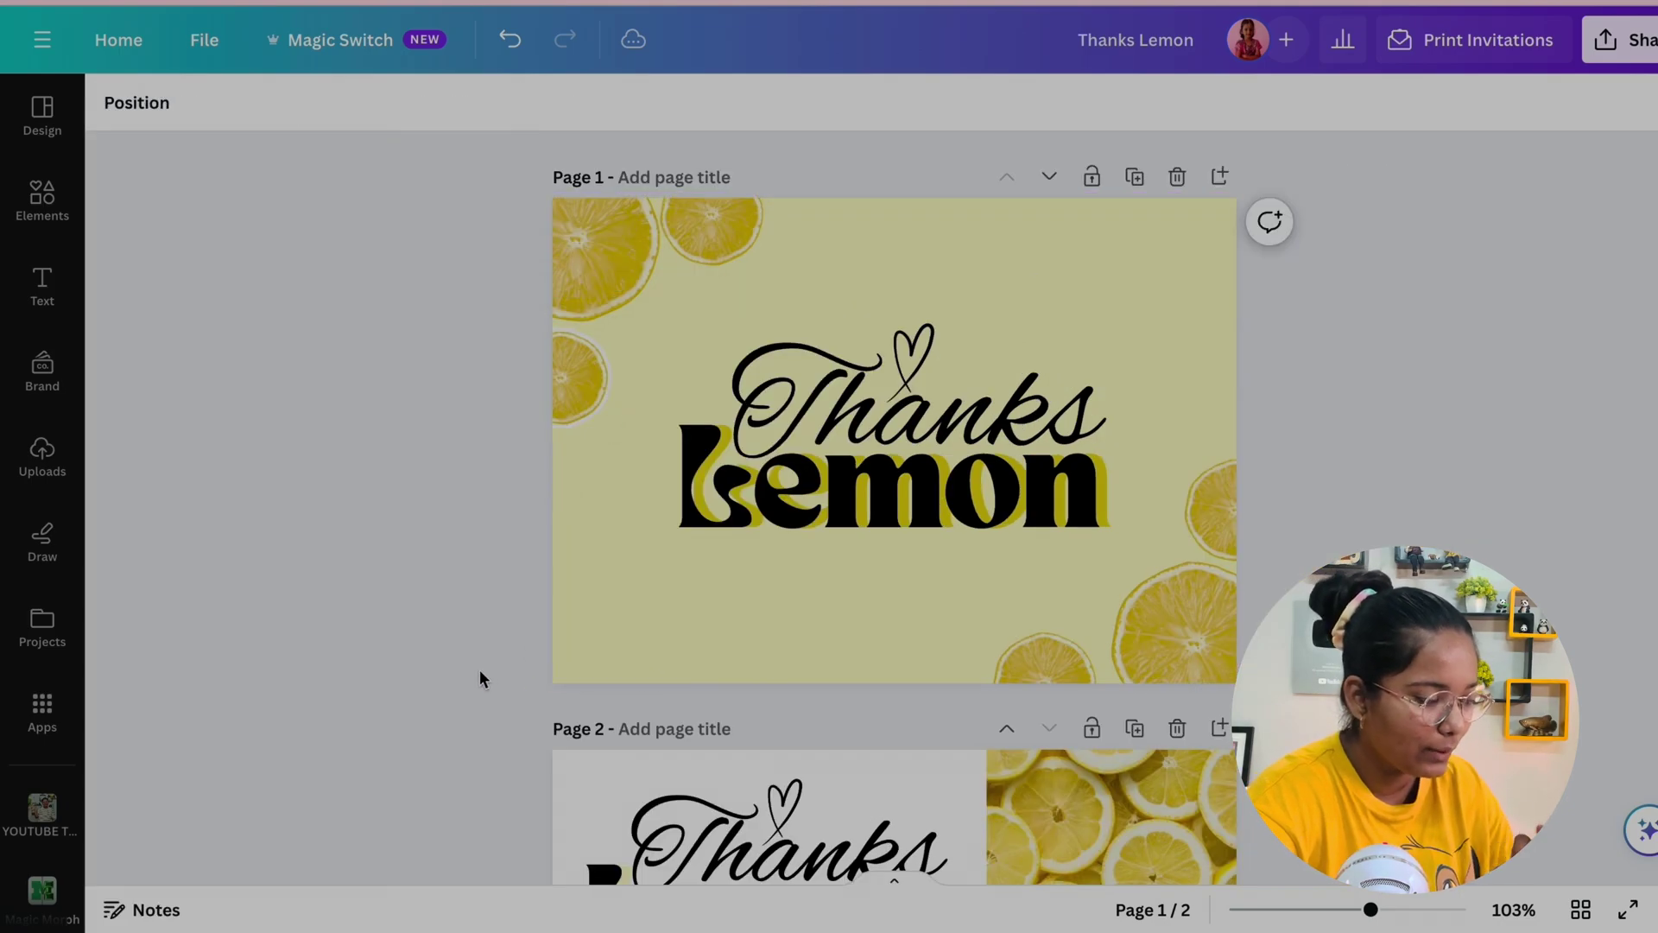
- Copy the white outline style from the left-edge slice onto each of the other five lemon slices on page 1
left_click(567, 402)
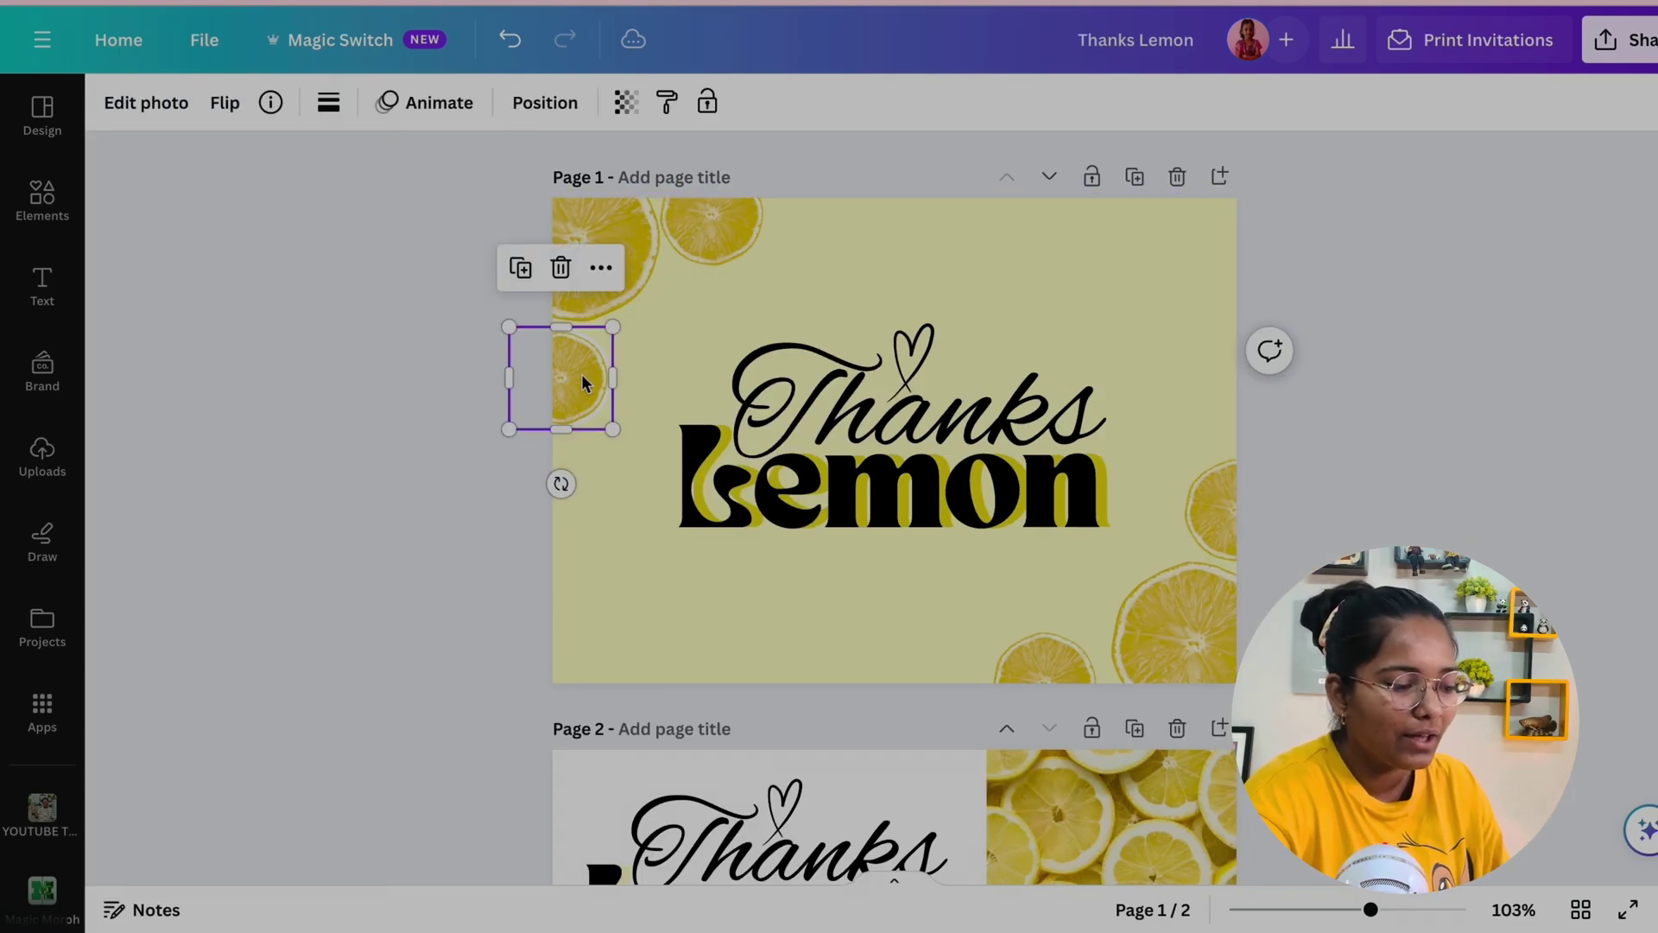
left_click(665, 108)
left_click(611, 235)
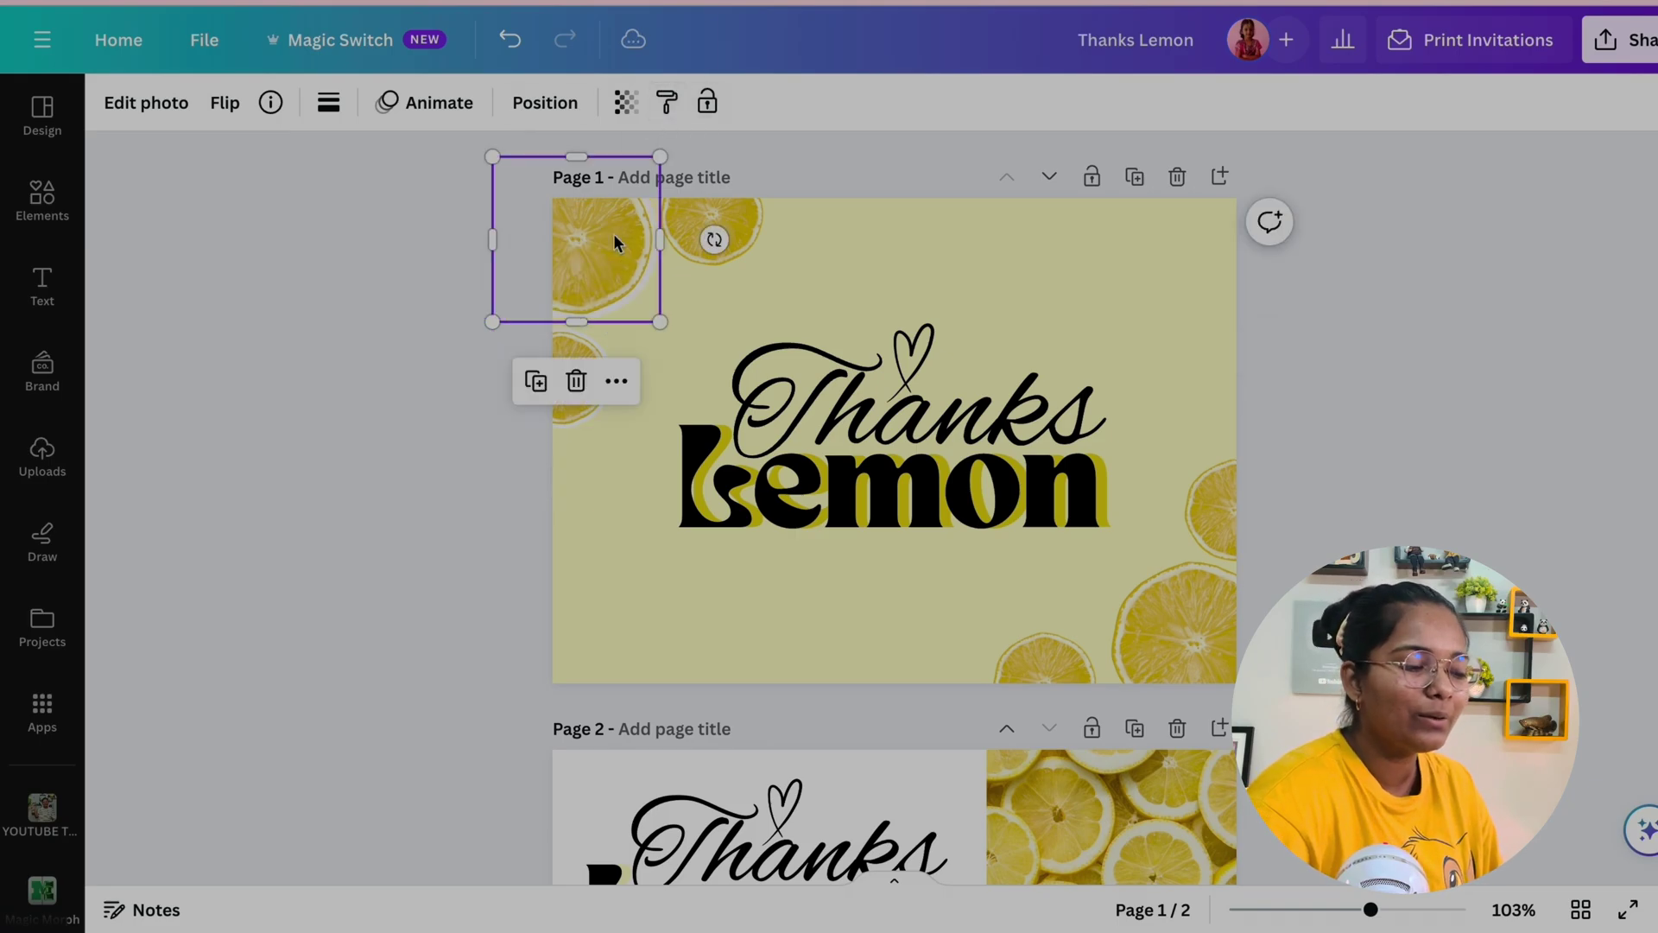
left_click(666, 108)
left_click(727, 199)
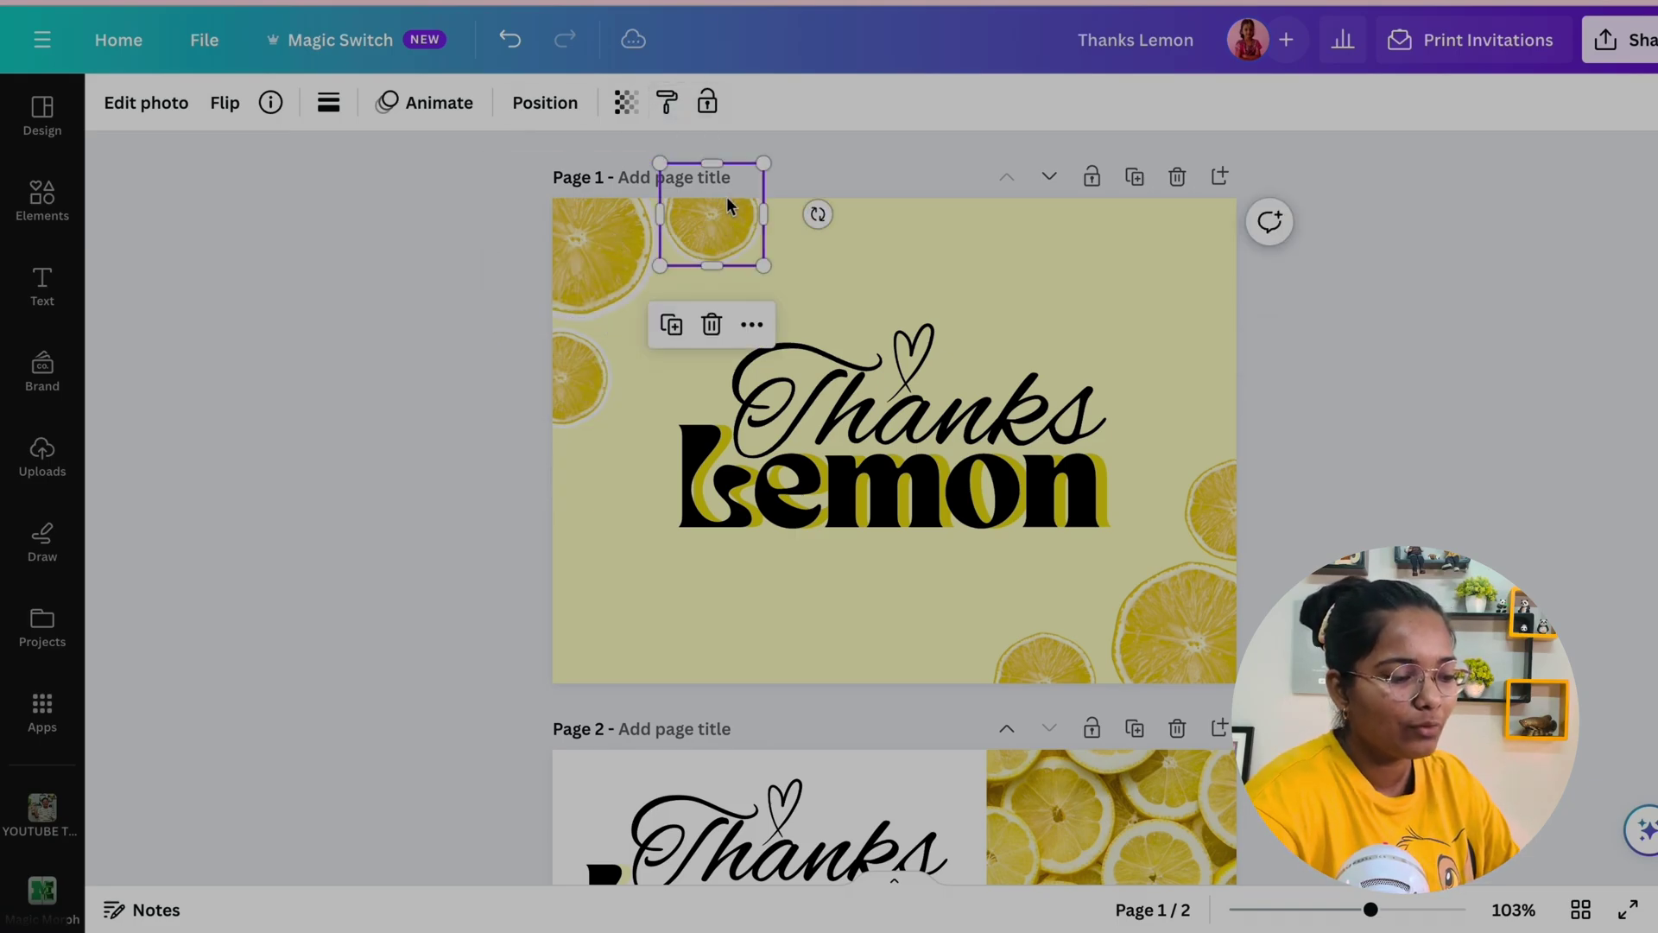
left_click(669, 102)
left_click(1199, 523)
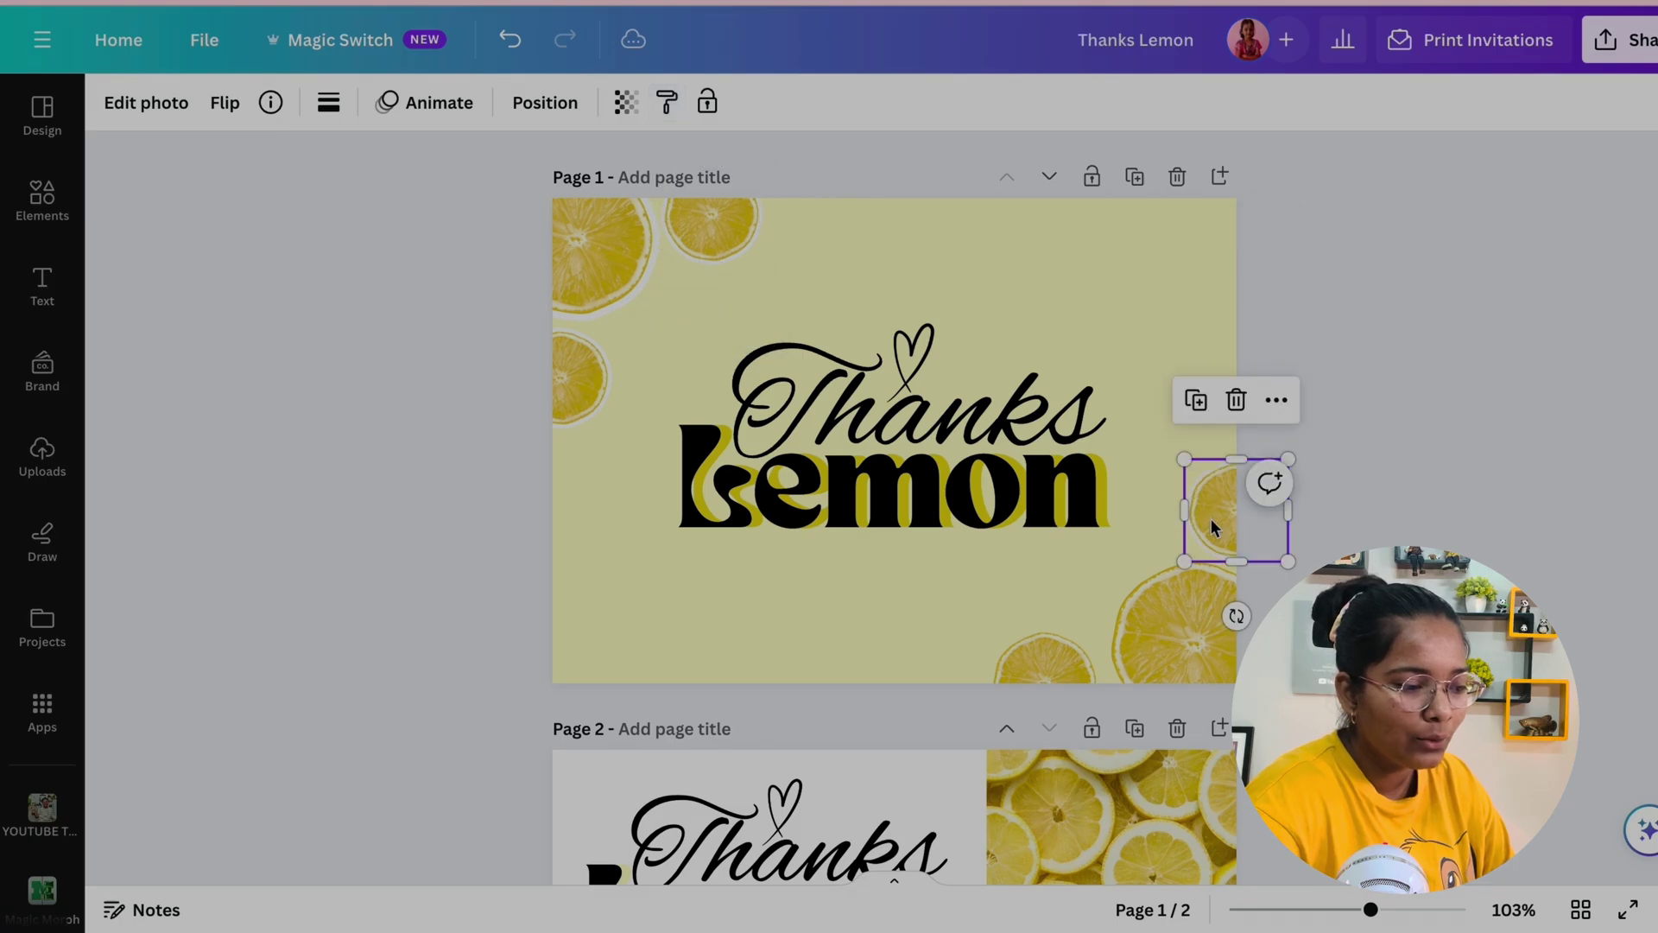
left_click(666, 104)
left_click(1166, 621)
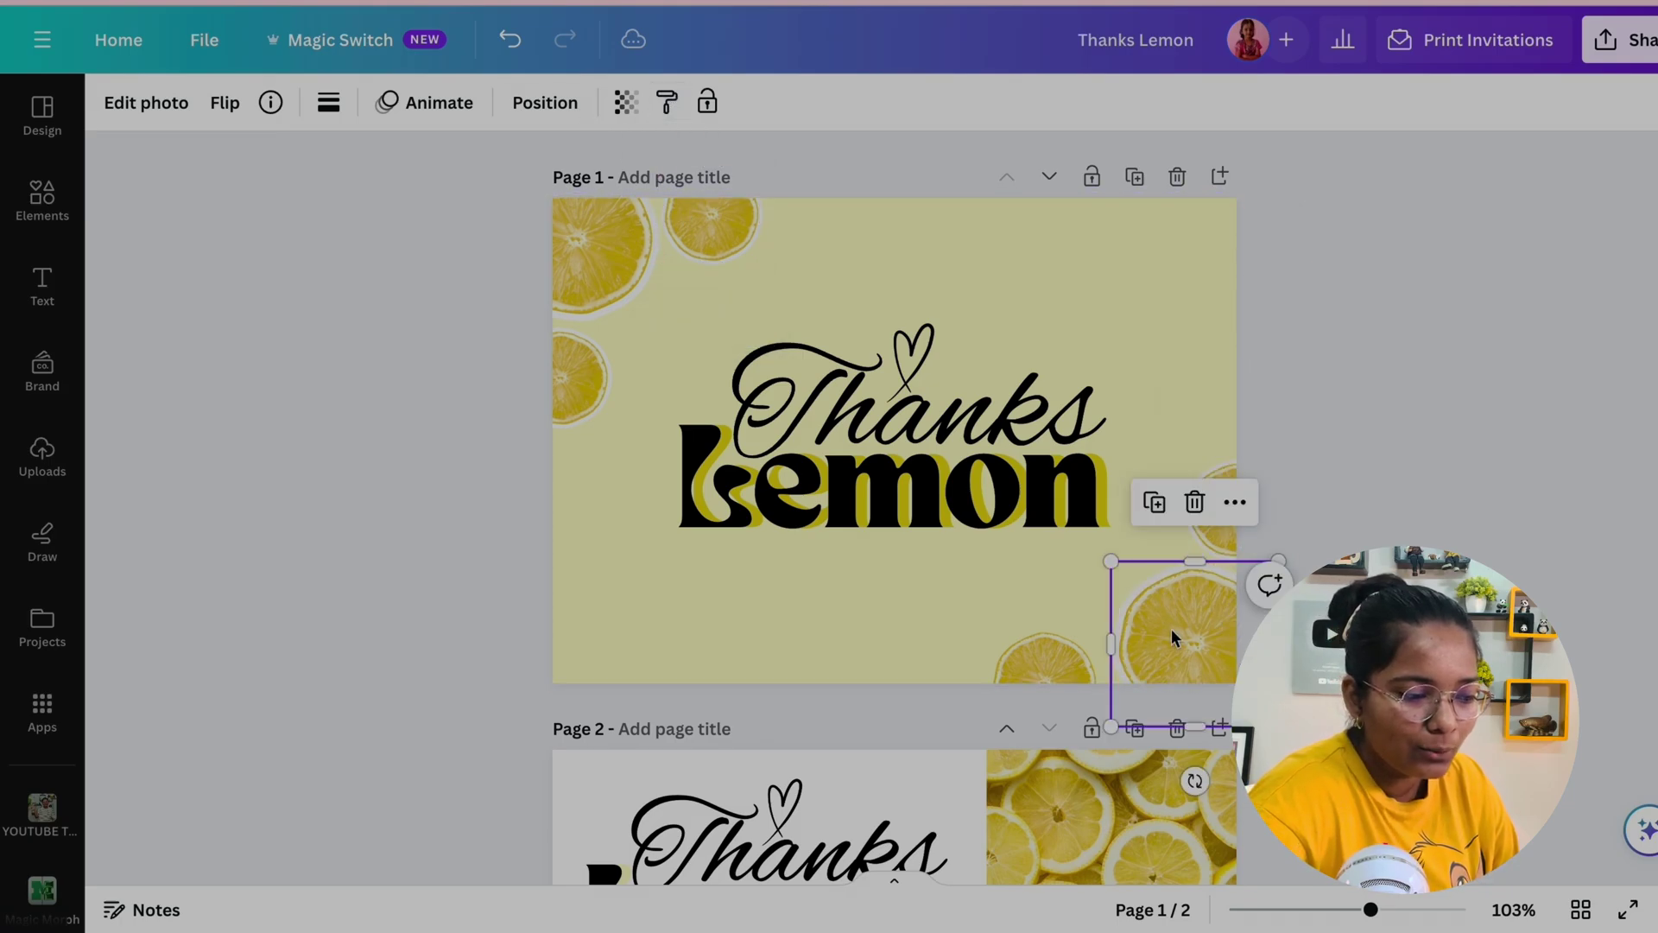
left_click(666, 104)
left_click(1069, 662)
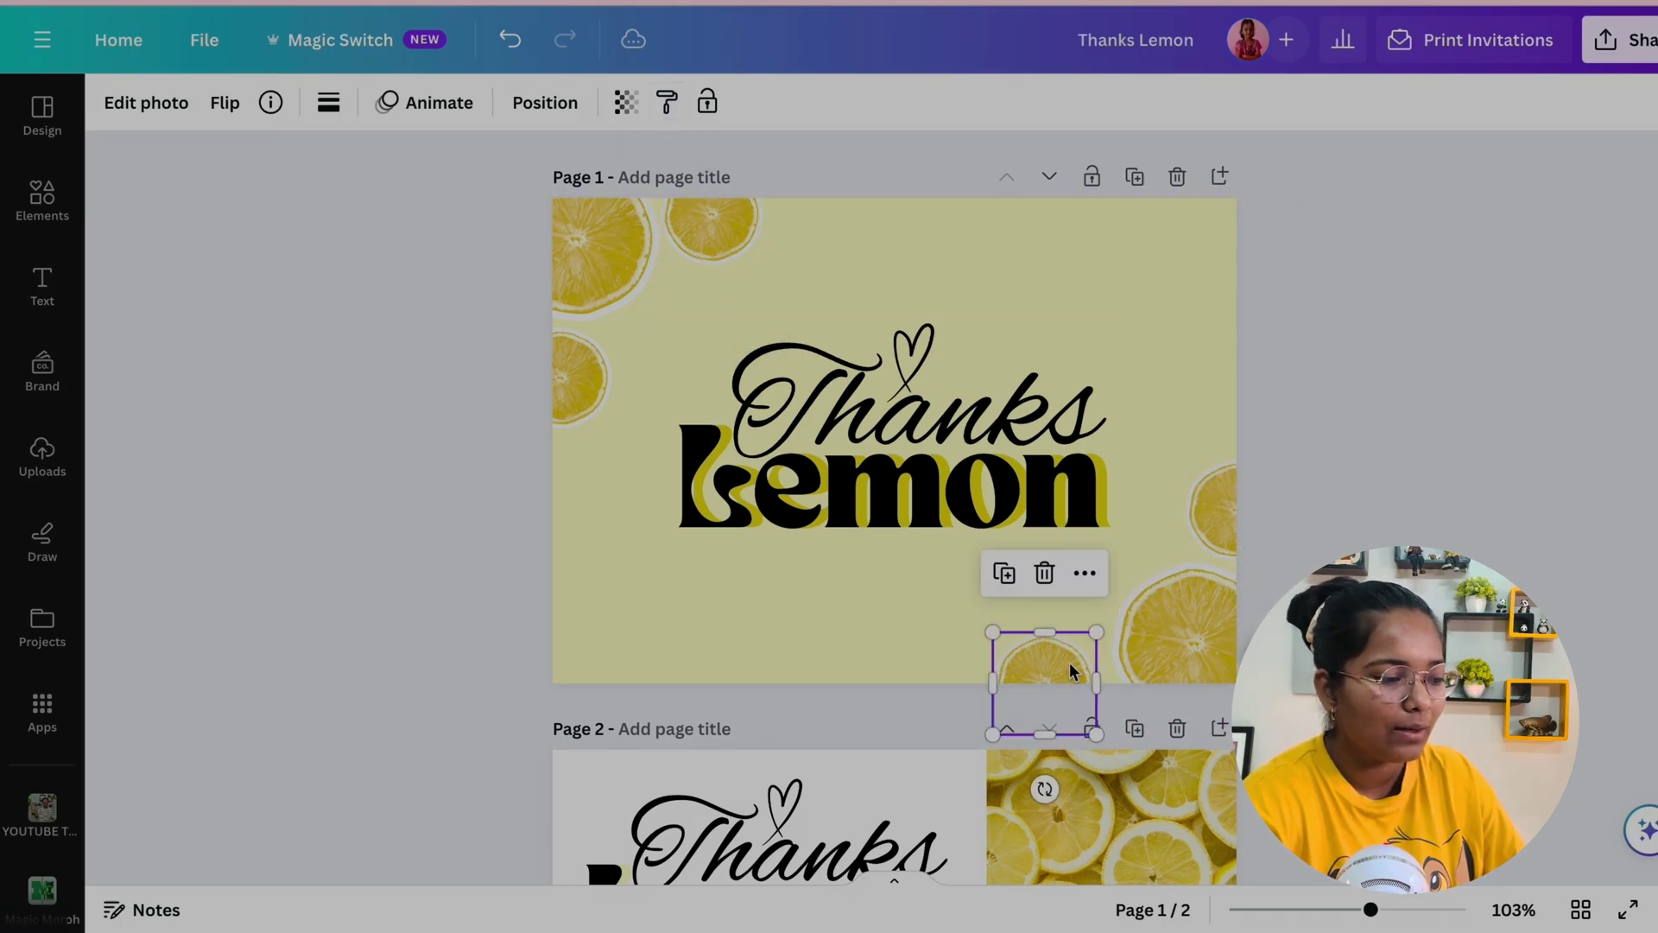
left_click(599, 847)
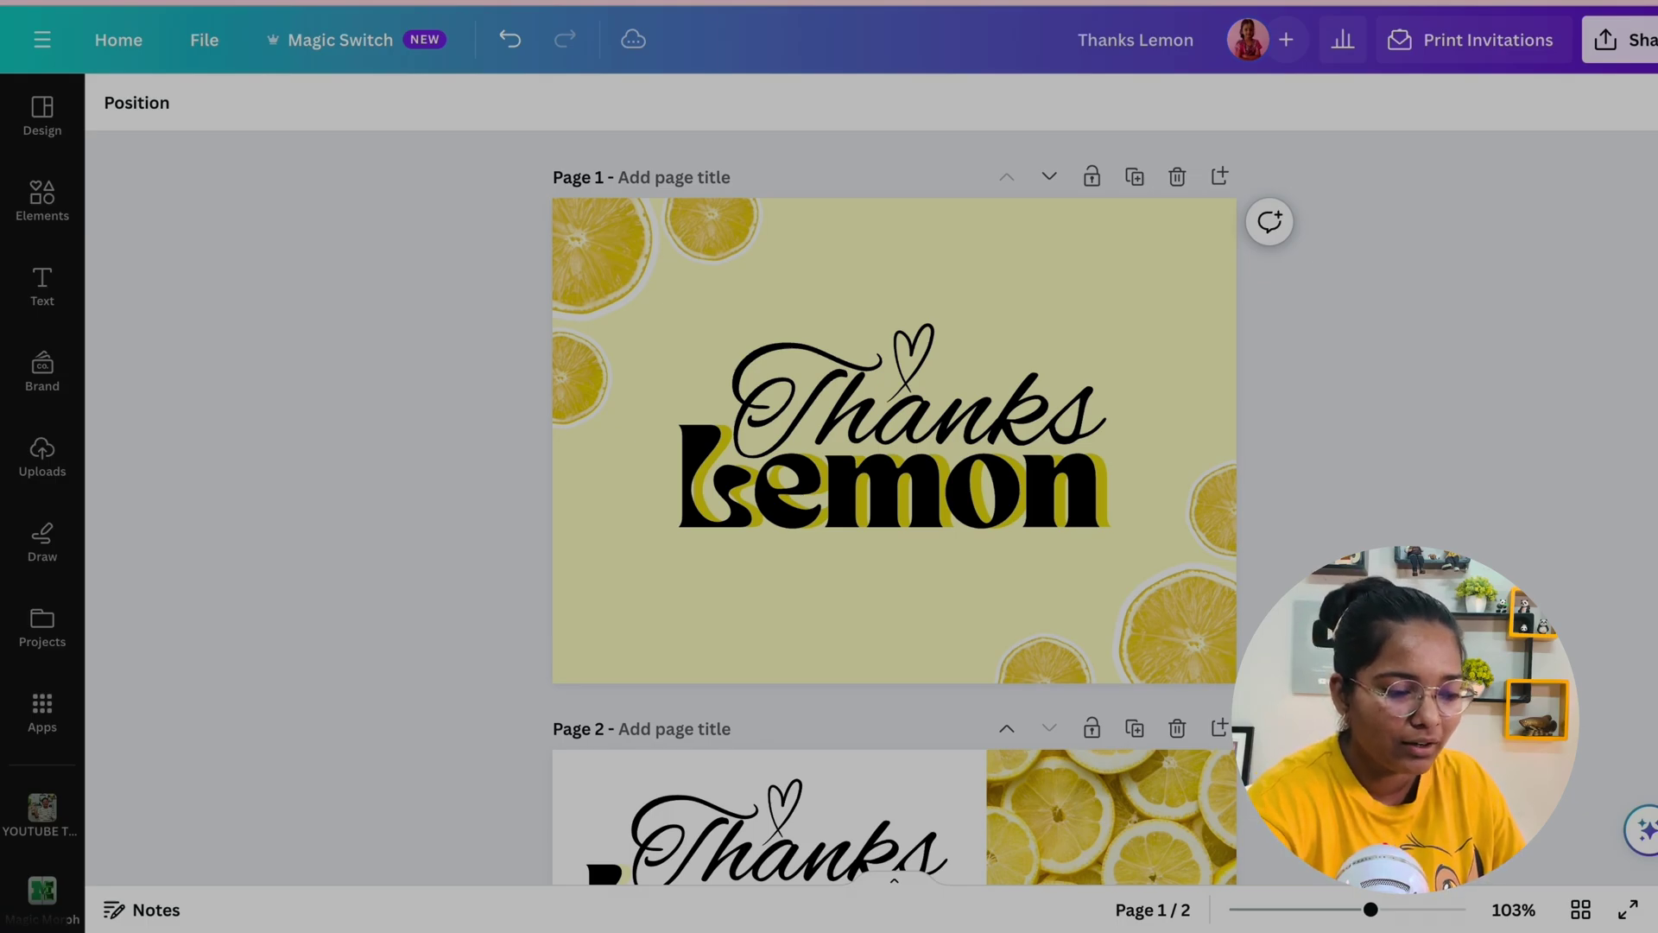
- Nudge the small bottom-edge slice to the right and arrange more outlined slice copies around the empty edges of page 1
left_click(1052, 667)
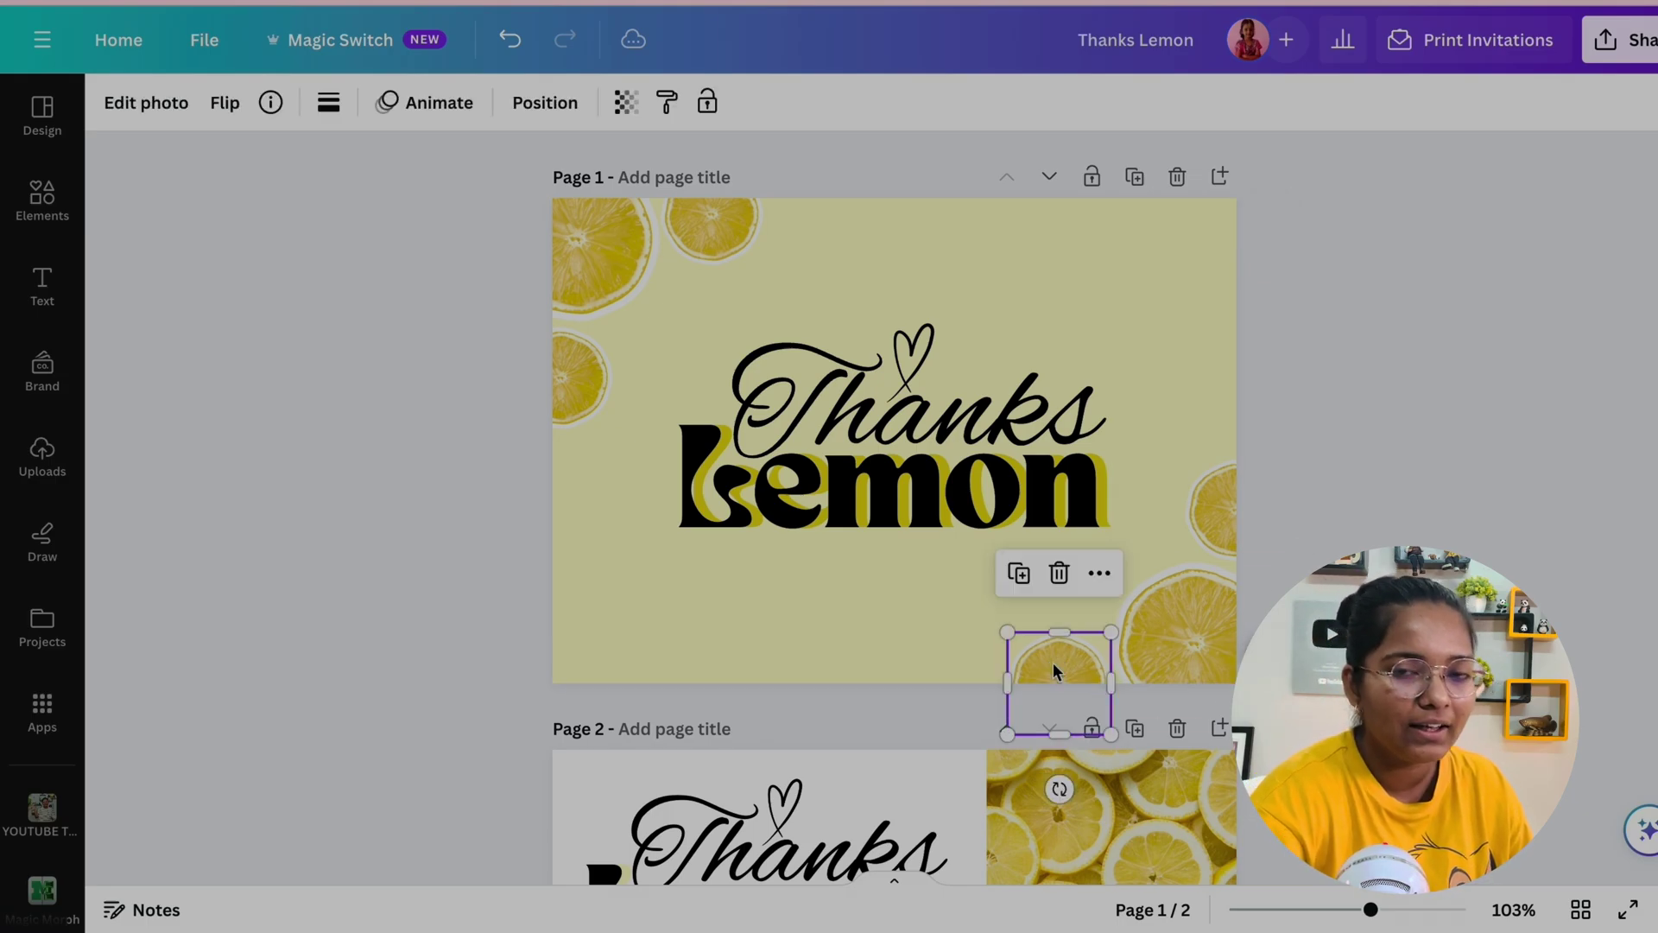
left_click_drag(1068, 670, 615, 587)
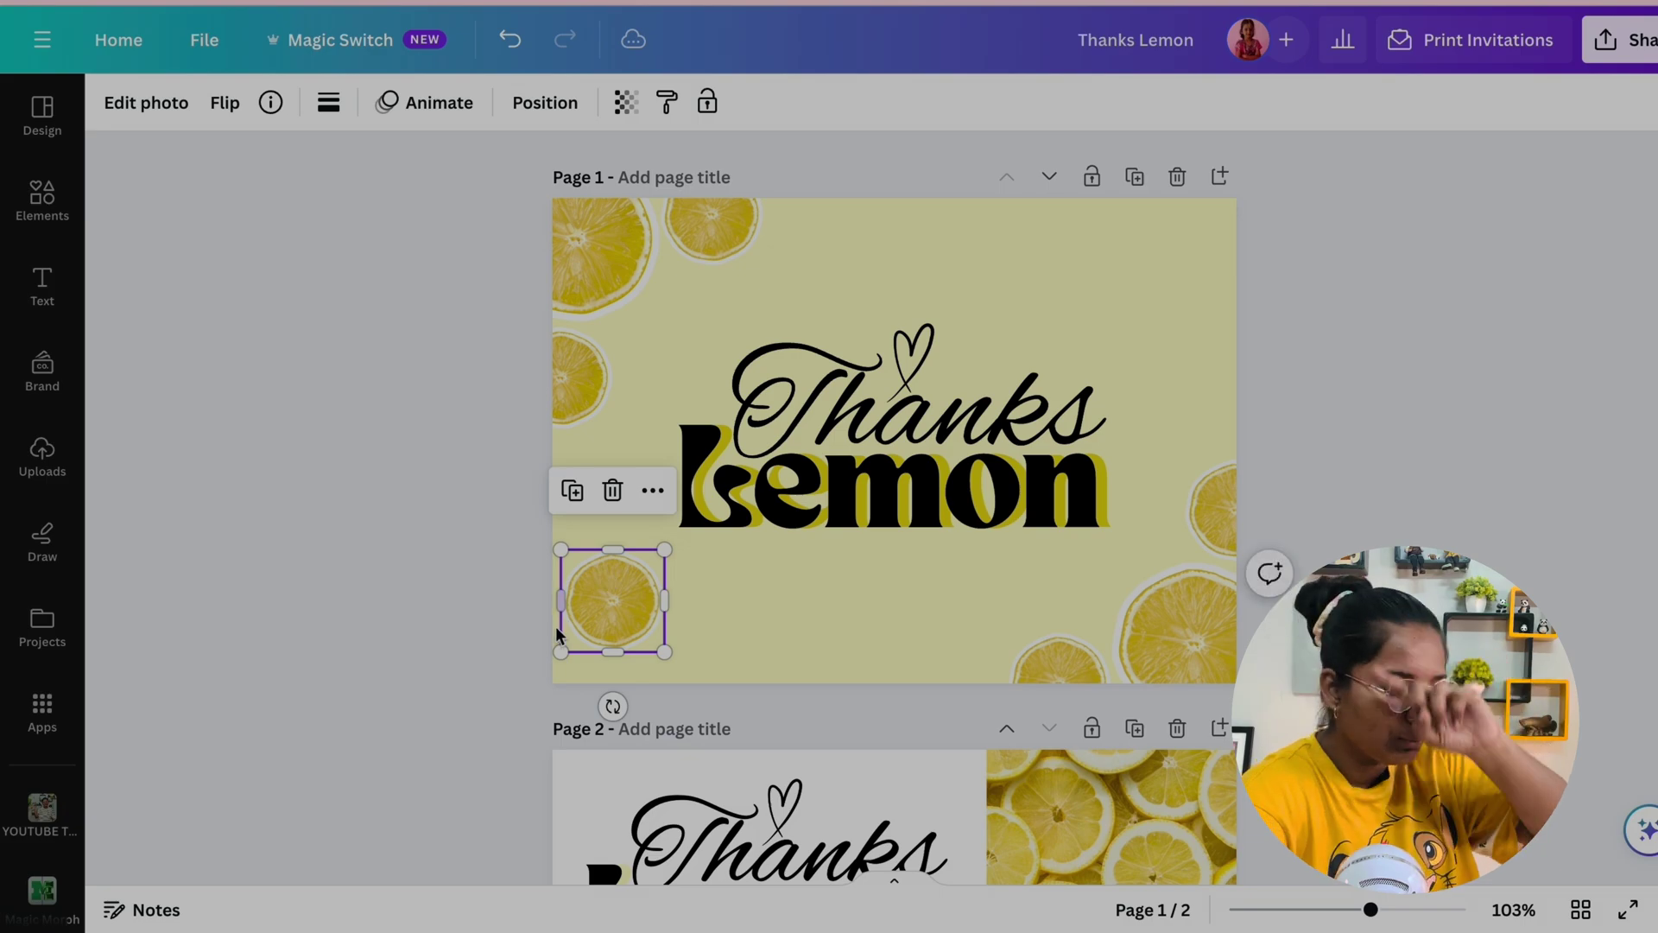
left_click_drag(556, 634, 541, 500)
left_click(463, 655)
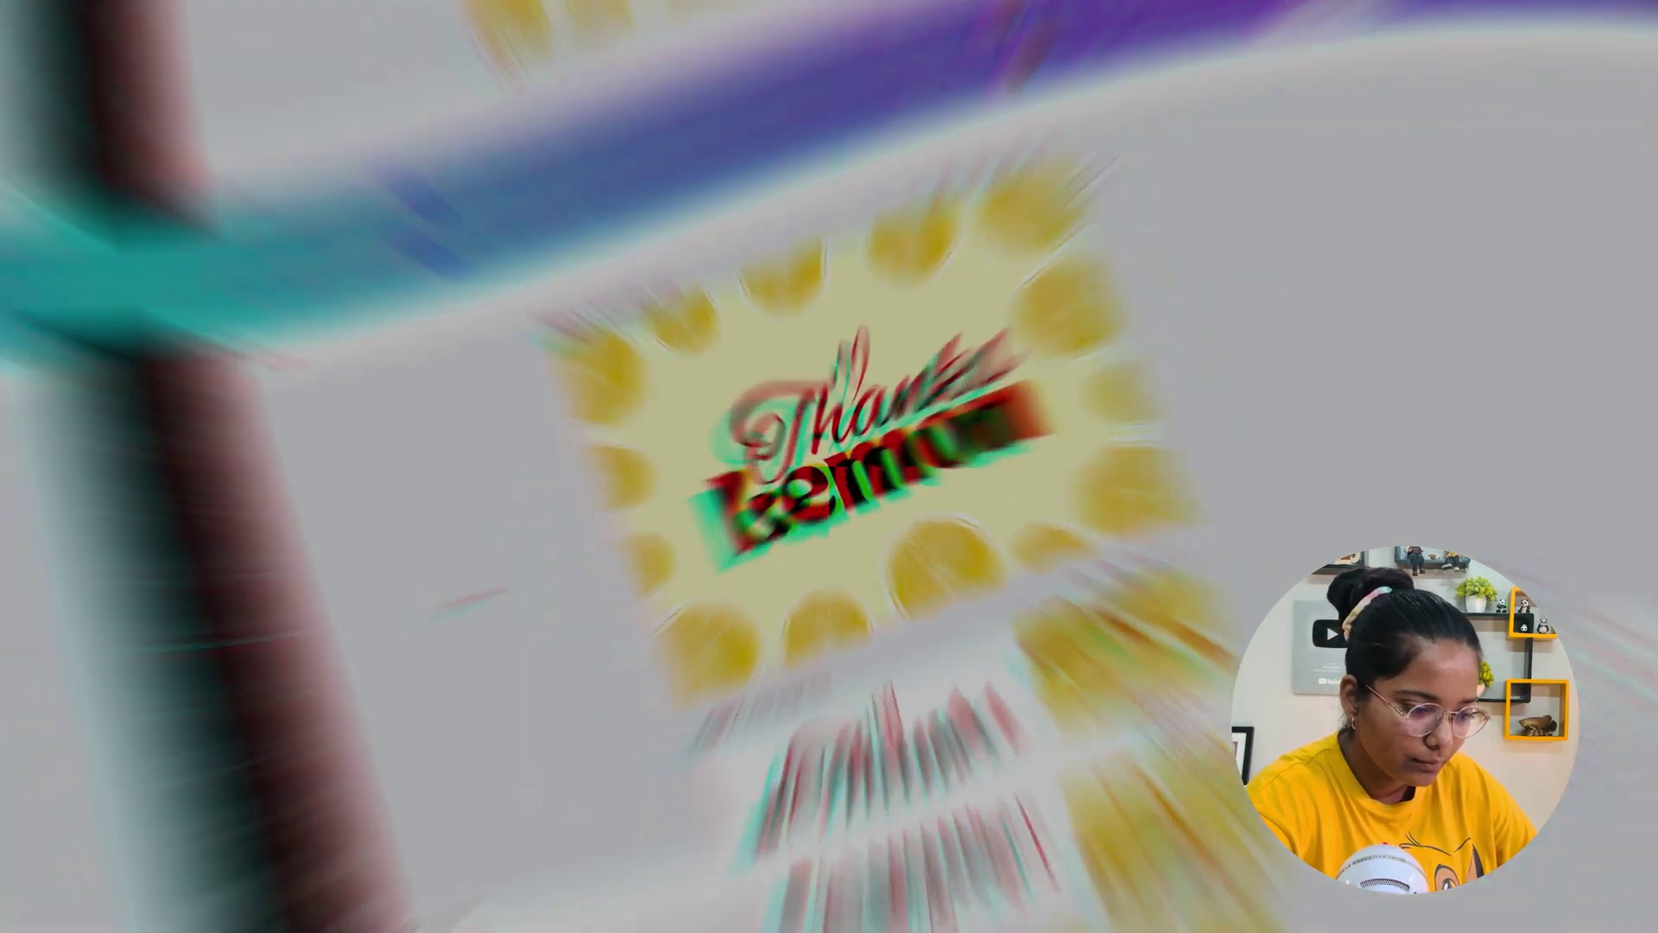